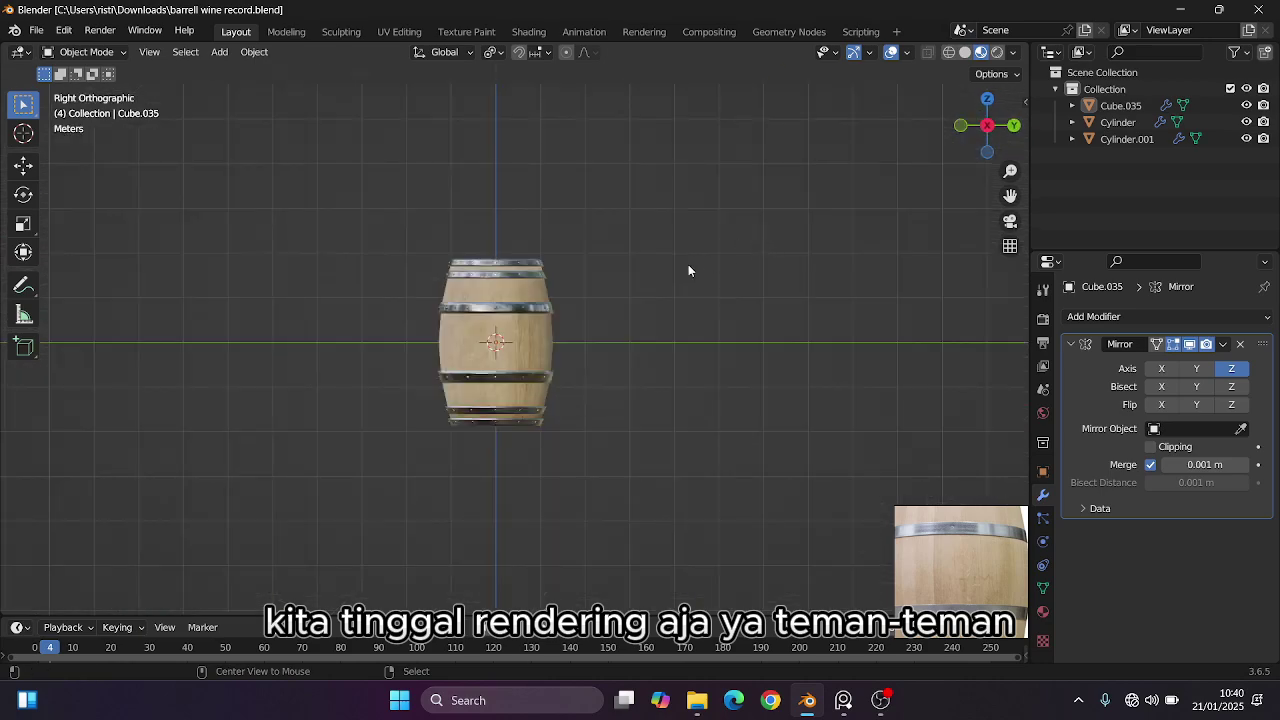
Select all three objects that make up the barrel and turn on the Screencast Keys display.
scroll(627, 303, "down", 2)
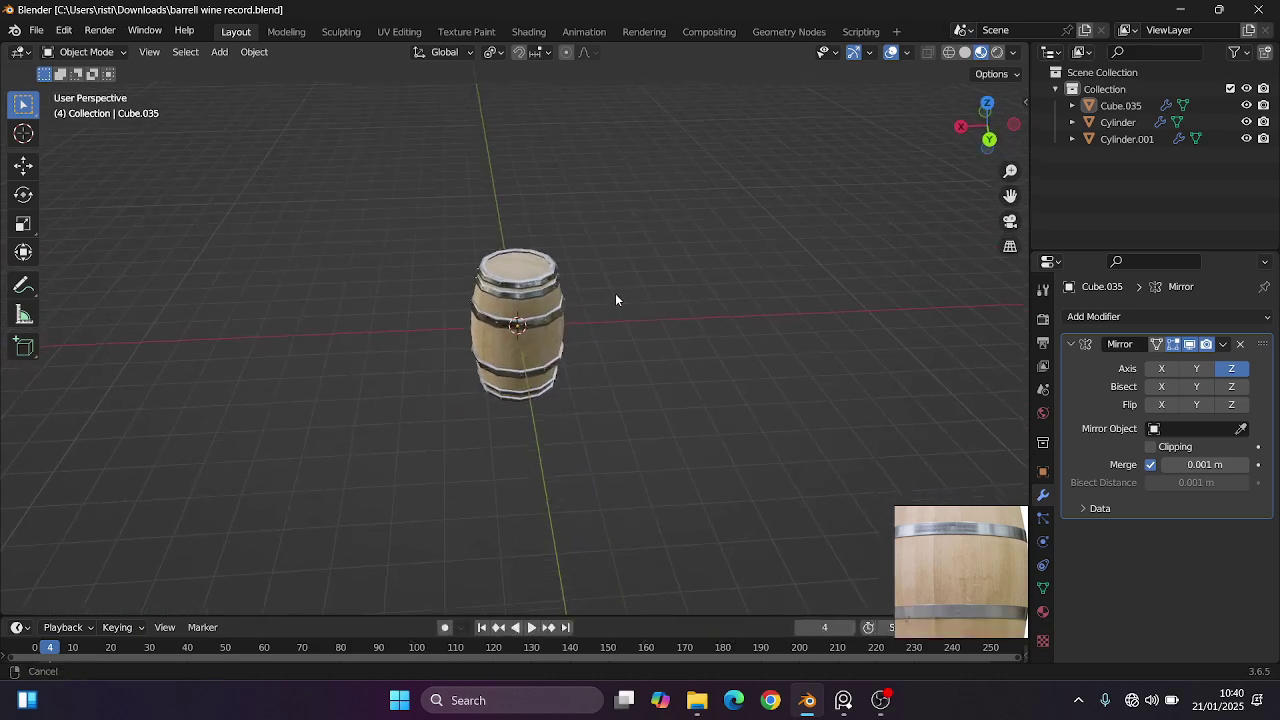
scroll(614, 285, "up", 1)
left_click_drag(397, 189, 694, 453)
scroll(604, 281, "up", 1)
scroll(604, 285, "down", 2)
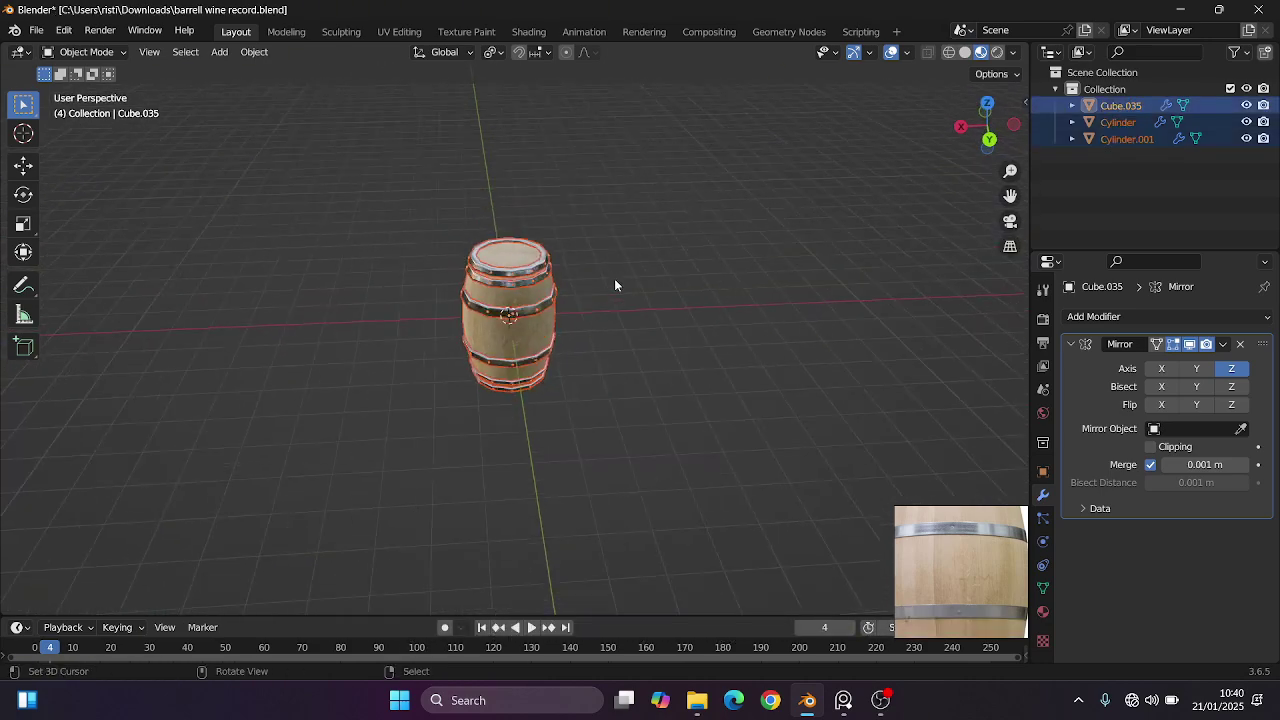
middle_click_drag(614, 283, 662, 287)
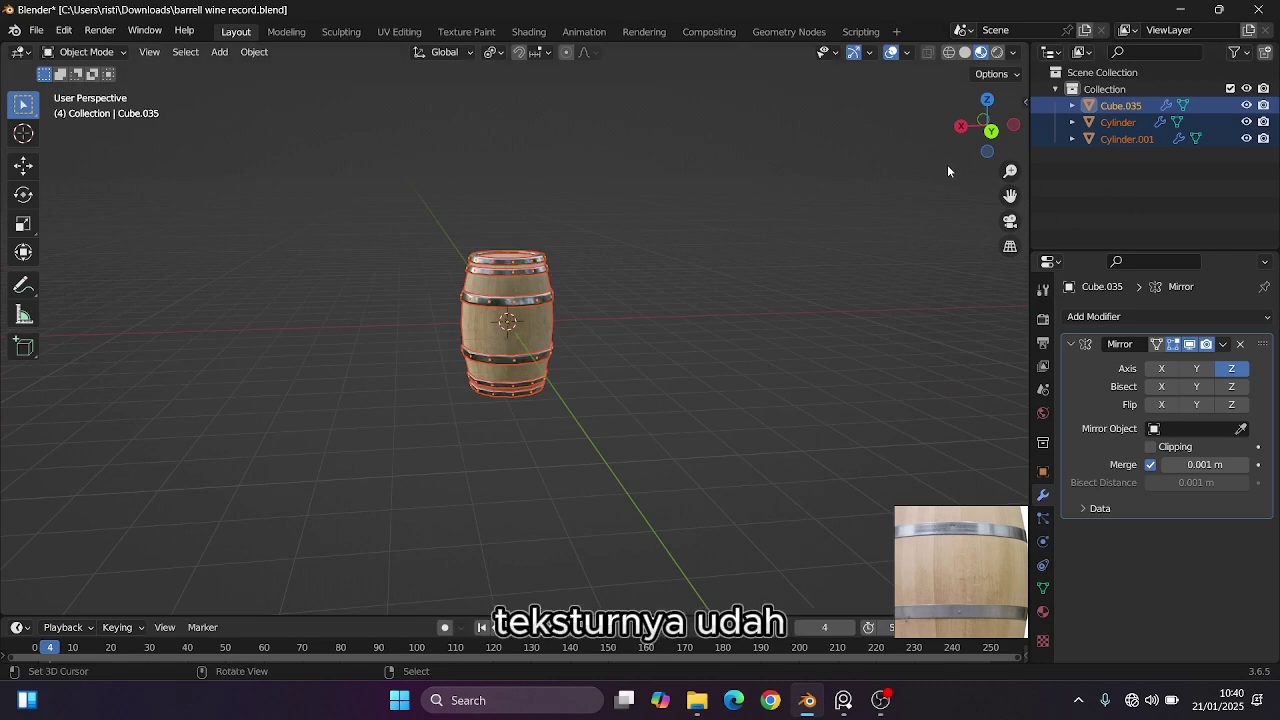
left_click(1024, 102)
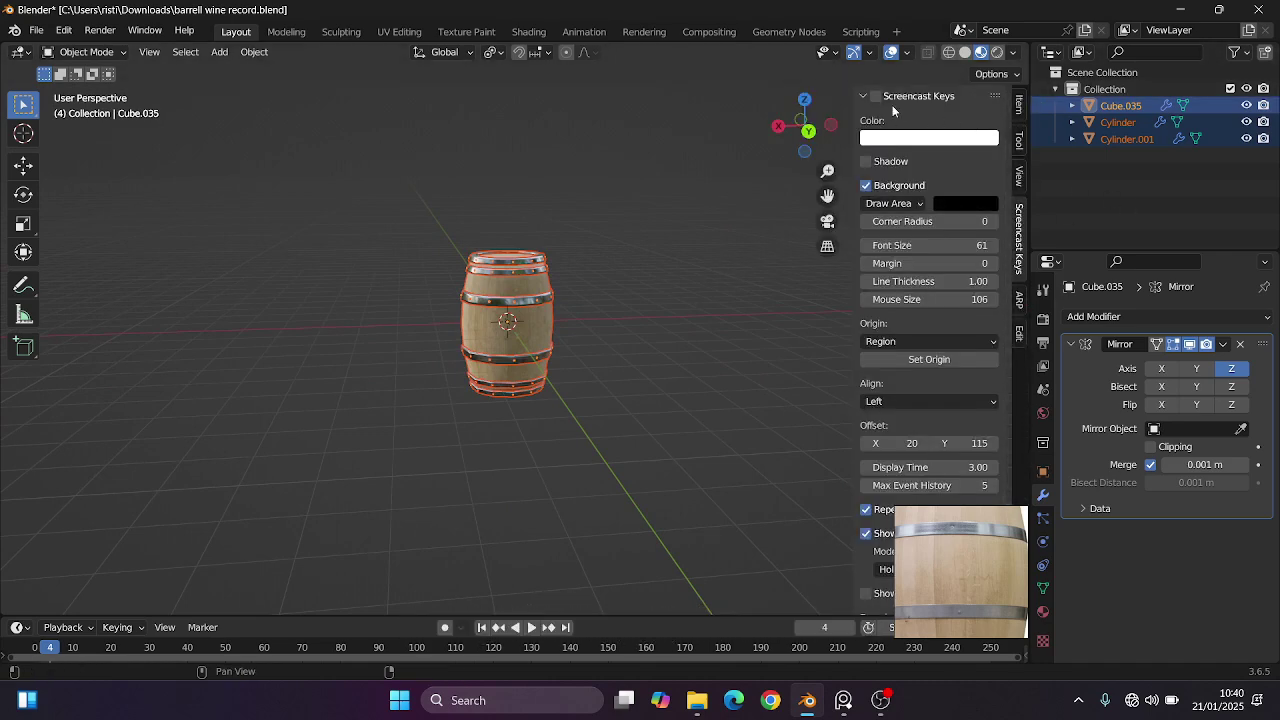
key("n")
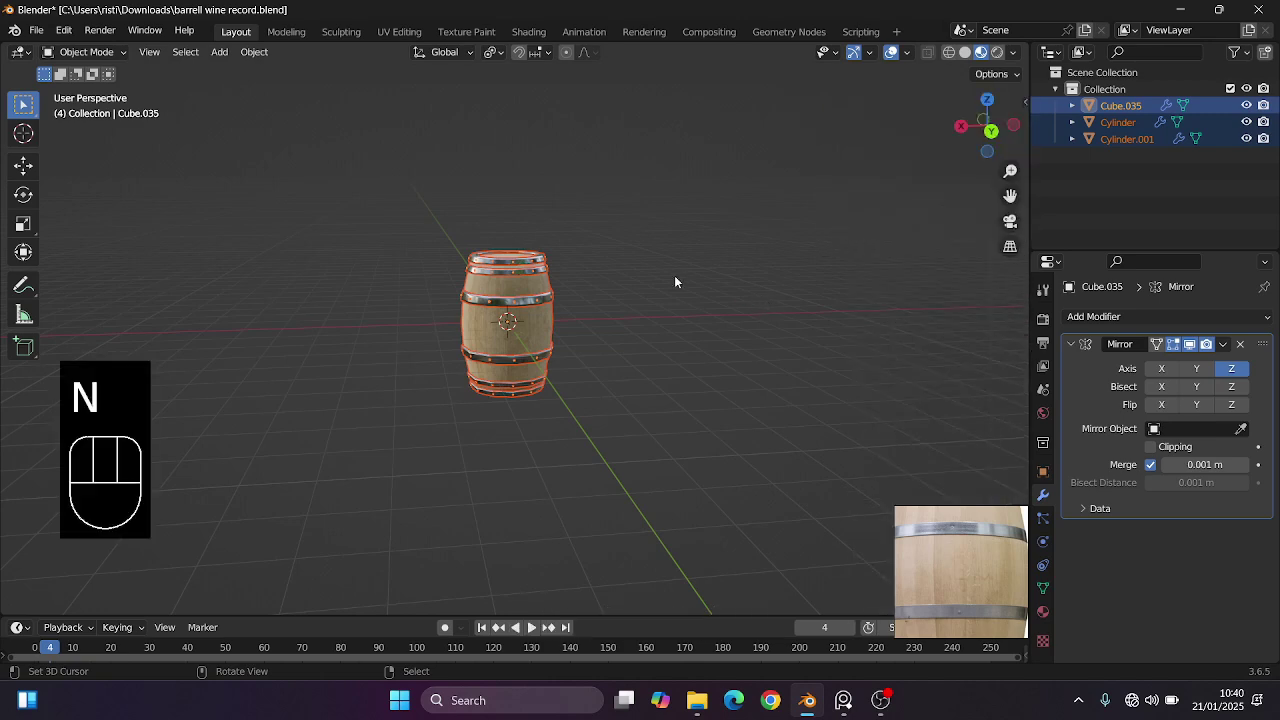
Move the selected barrel parts into a new collection named BARREL and collapse that collection in the outliner.
scroll(669, 292, "up", 5)
key("m")
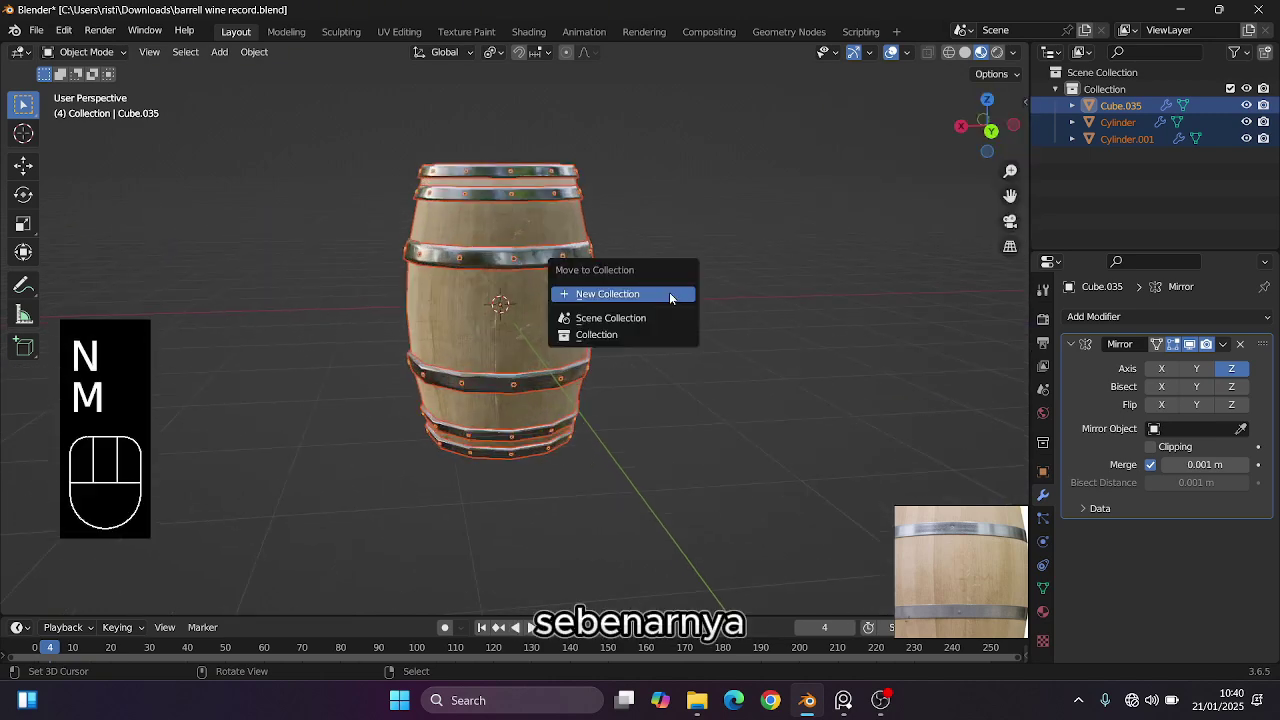
left_click(670, 294)
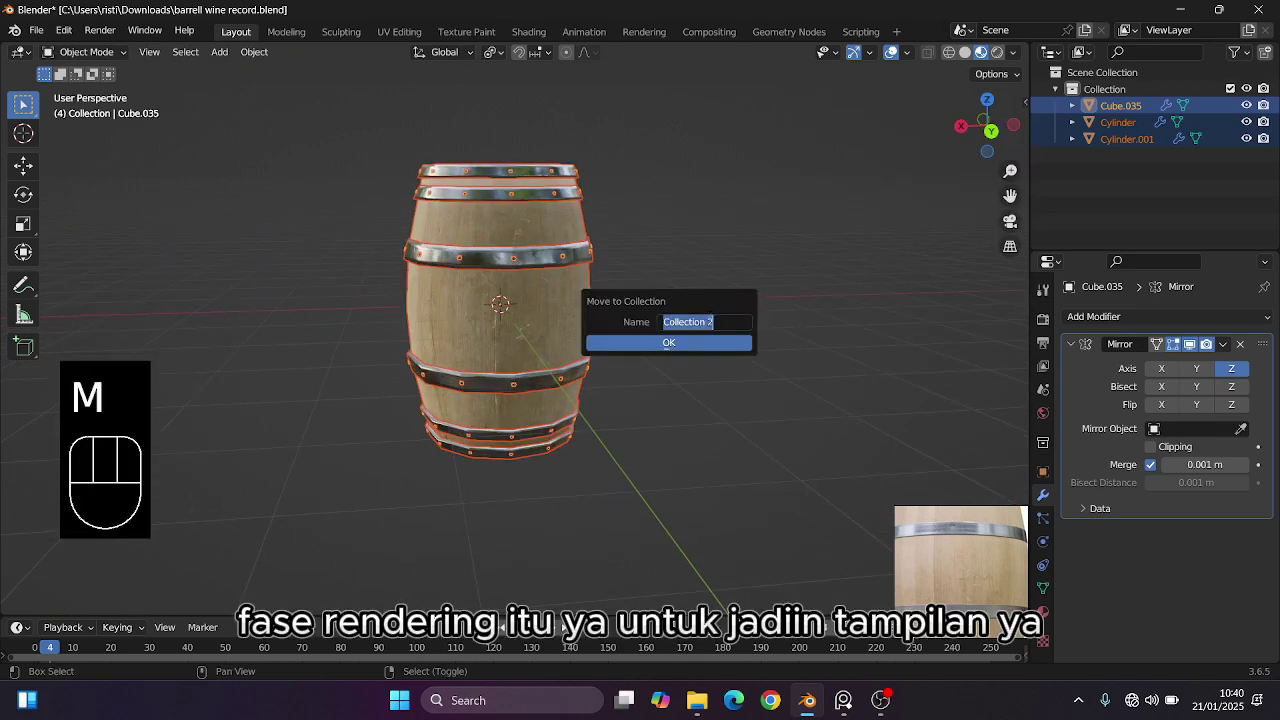
key("shift")
type("BARREL")
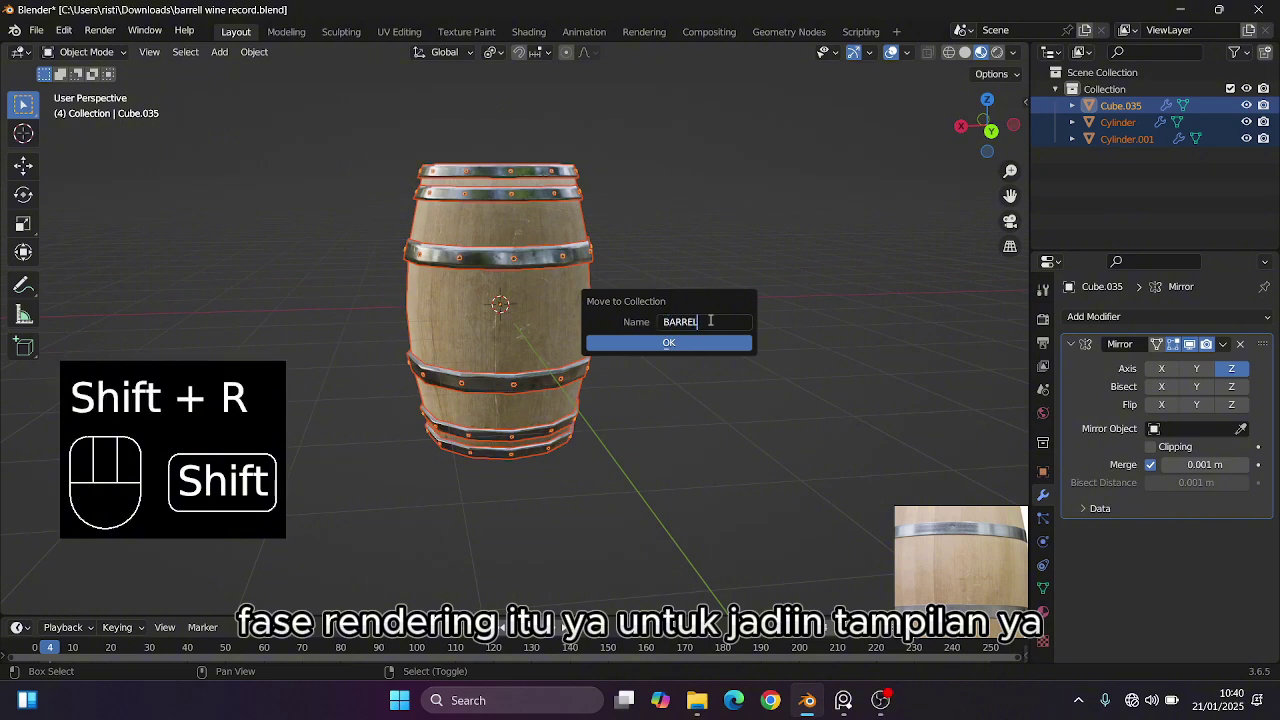
key("Return")
left_click(701, 341)
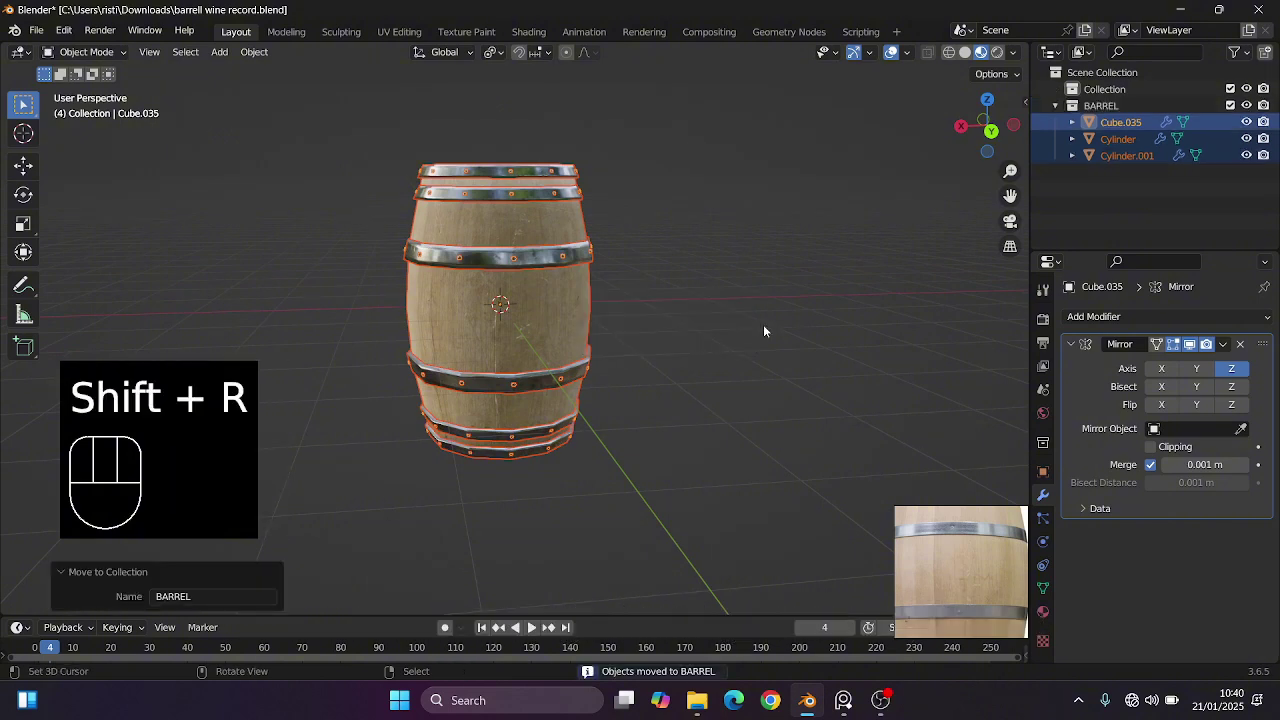
left_click(1101, 106)
left_click(1054, 104)
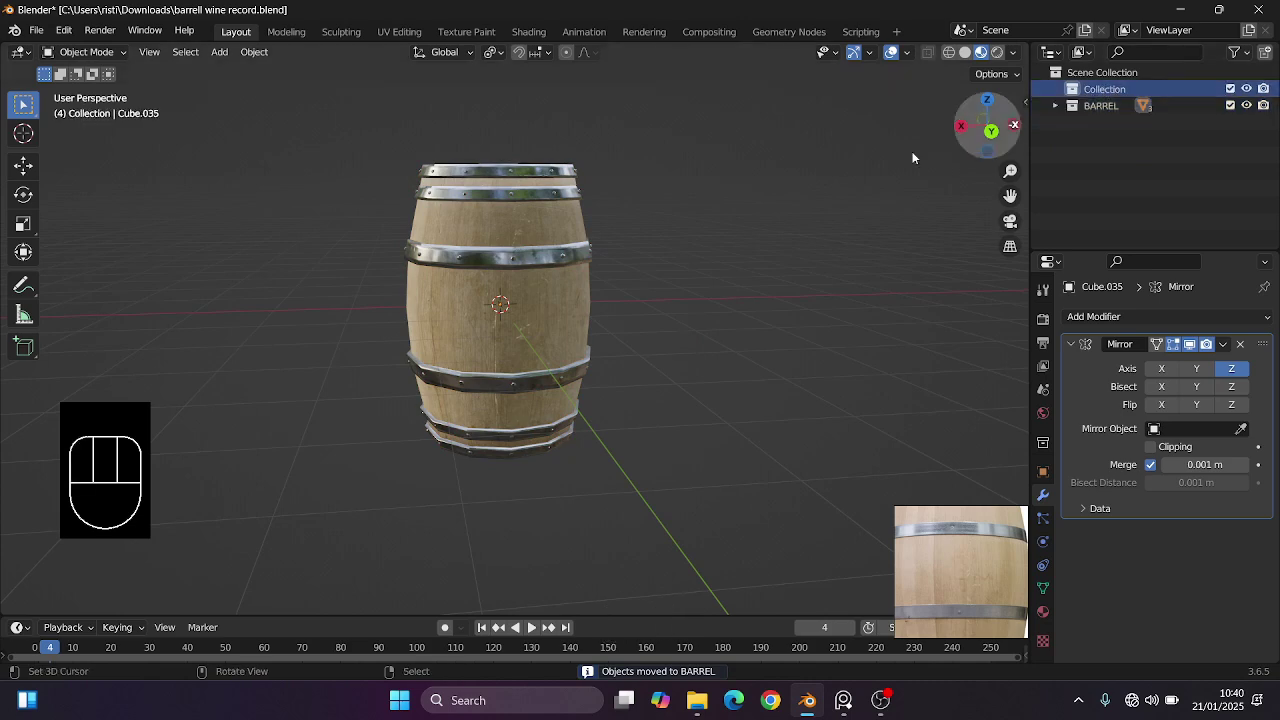
Switch the viewport to rendered shading and save the barrel file.
middle_click_drag(690, 243, 685, 260)
scroll(590, 280, "down", 2)
middle_click_drag(572, 282, 662, 296, "shift")
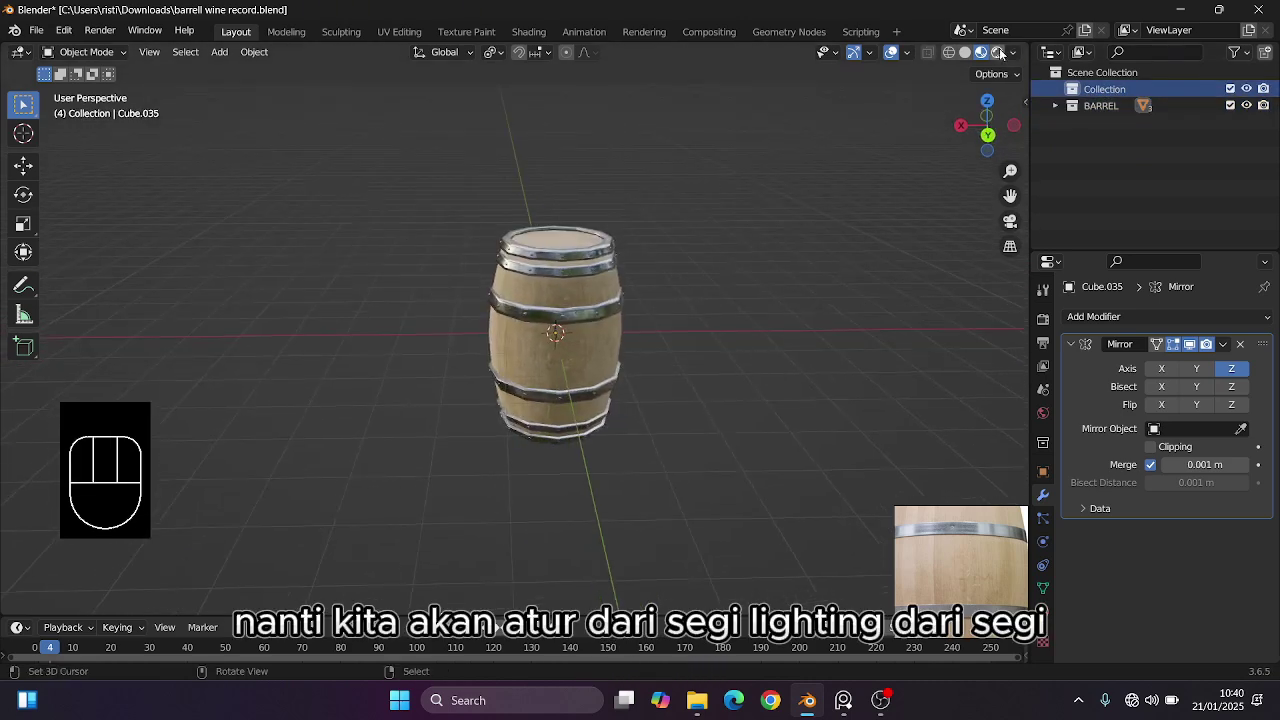
left_click(997, 52)
mouse_move(703, 219)
middle_mouse_down("shift")
mouse_move(652, 227)
mouse_move(648, 251)
middle_mouse_up("shift")
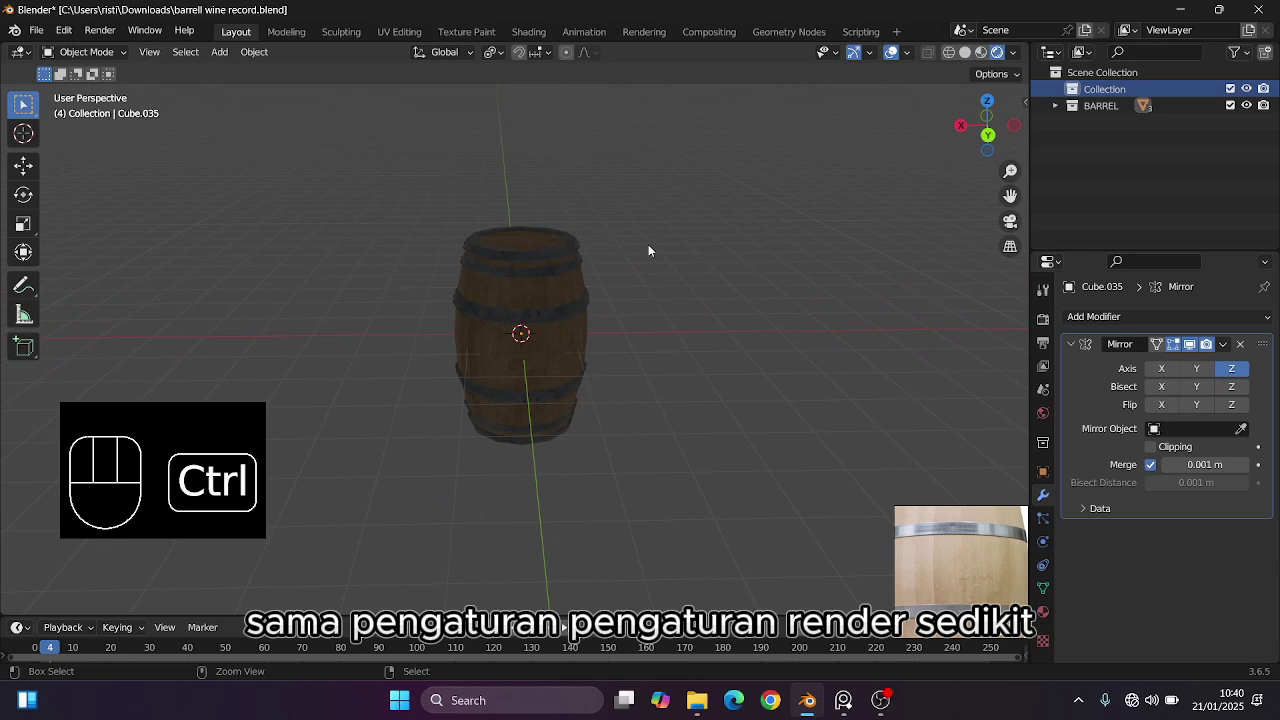
key("ctrl+s")
Add a plane at the barrel's centre and scale it up to about 9 times its size.
middle_click_drag(643, 243, 660, 249, "shift")
key("shift+a")
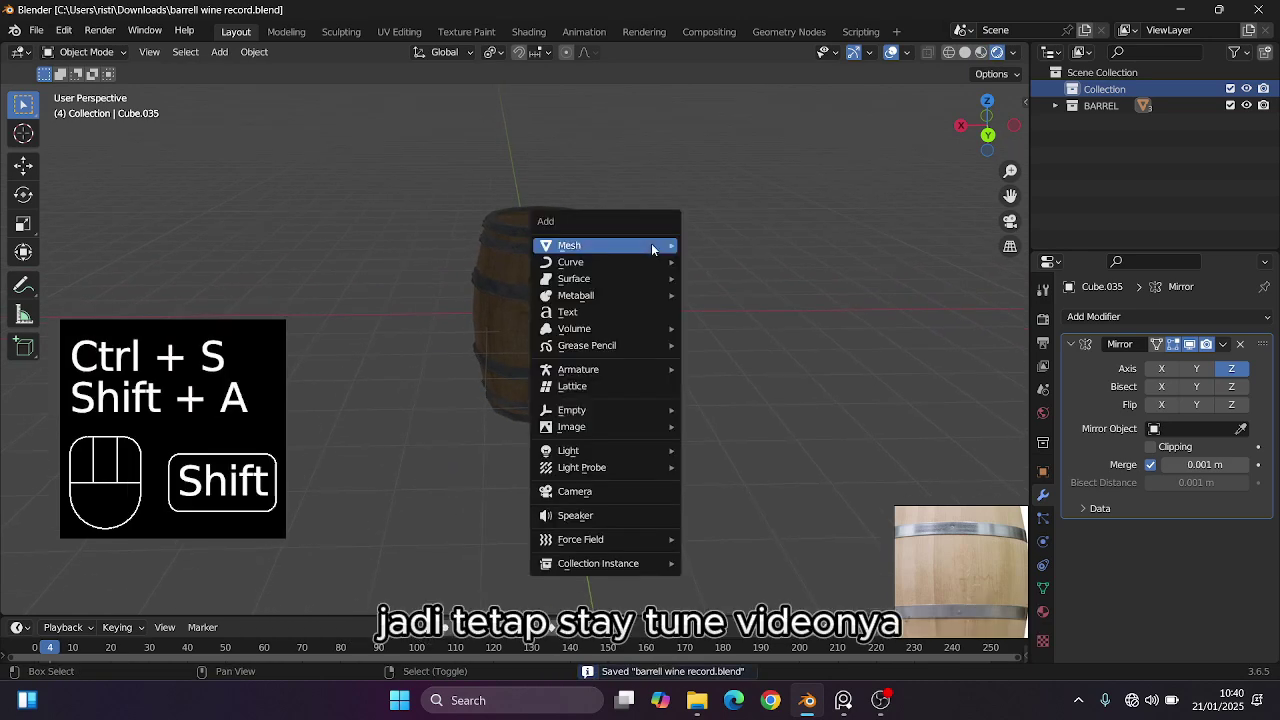
mouse_move(652, 248)
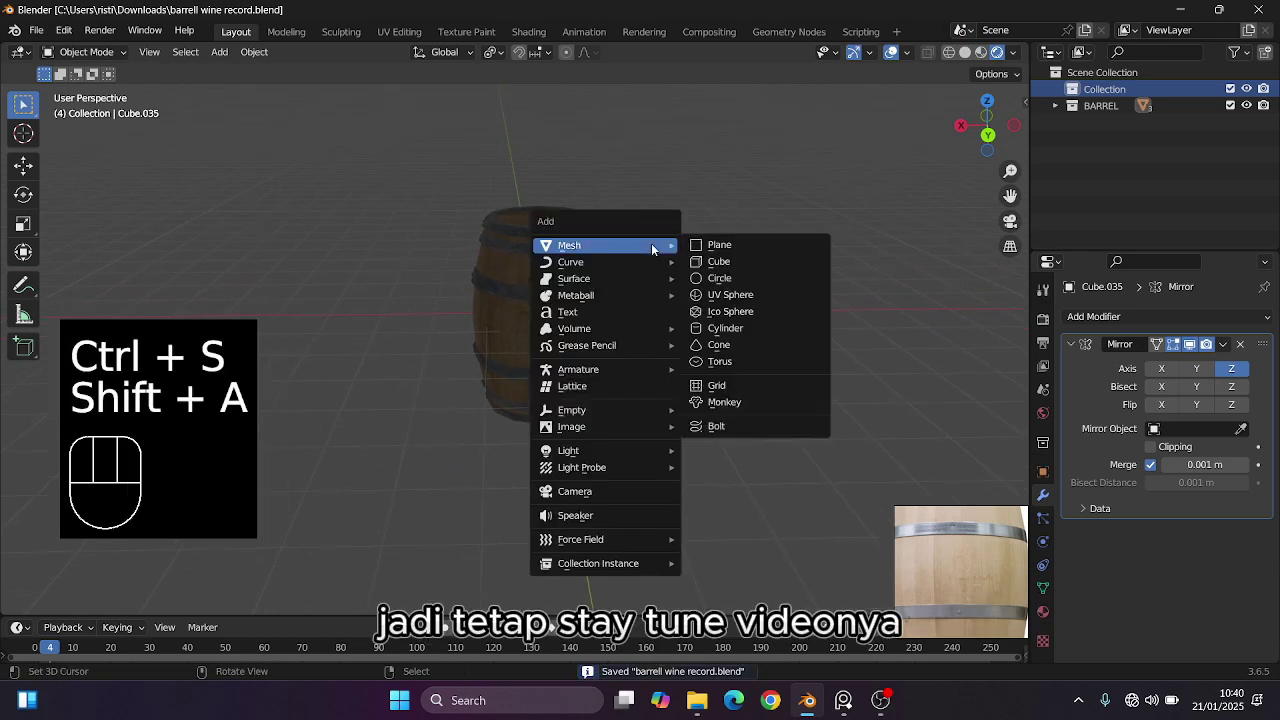
left_click(719, 249)
scroll(565, 257, "down", 2)
middle_click_drag(561, 257, 745, 309)
key("s")
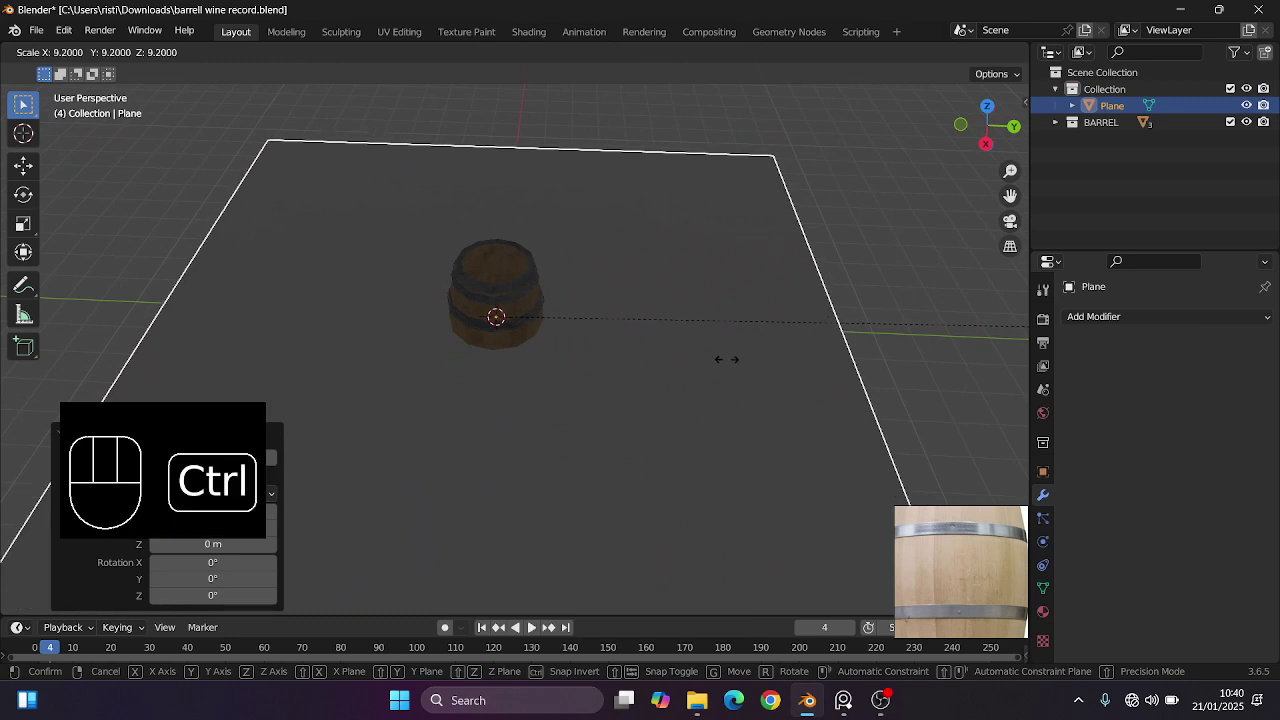
left_click(691, 350, "ctrl")
scroll(600, 320, "down", 3)
Extrude the plane's edge on the negative Y side twice in side view, about 2.2 m out and 1.3 m up, then 1.2 m out and 2.2 m up.
key("Tab")
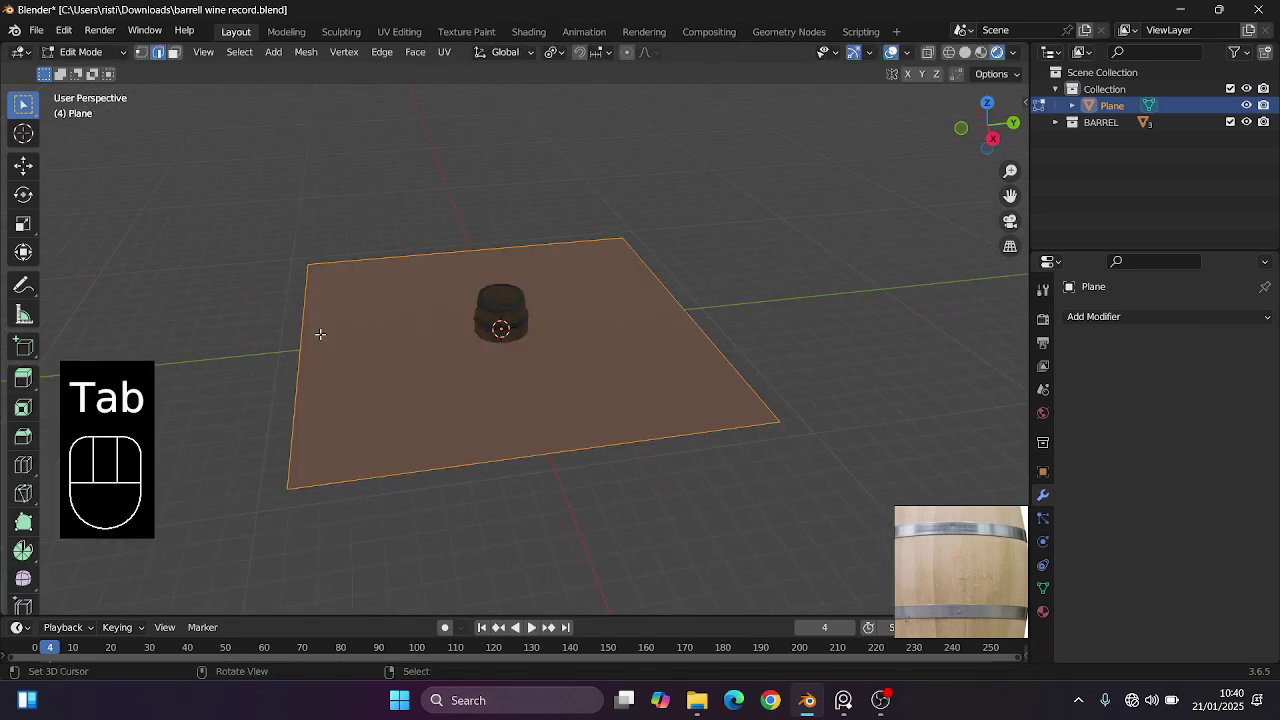
right_click(305, 340)
middle_click_drag(303, 340, 520, 354, "alt")
scroll(431, 343, "down", 1)
key("e")
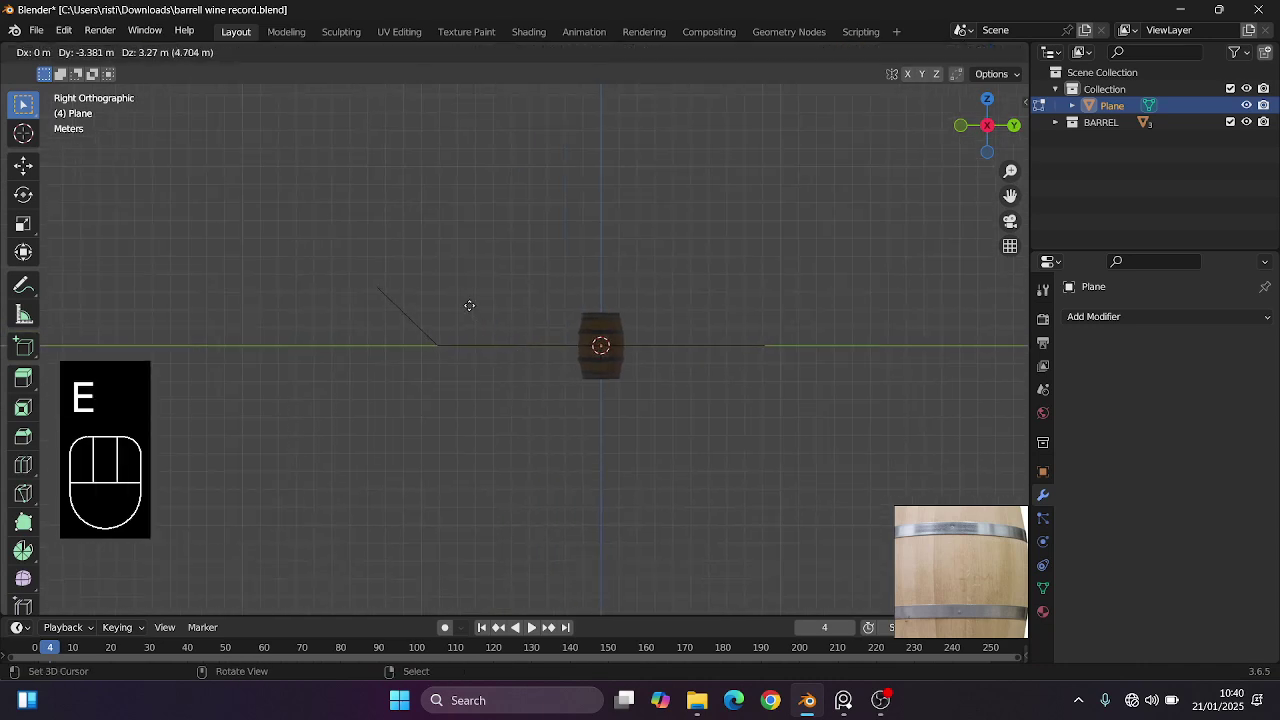
left_click(490, 340)
key("e")
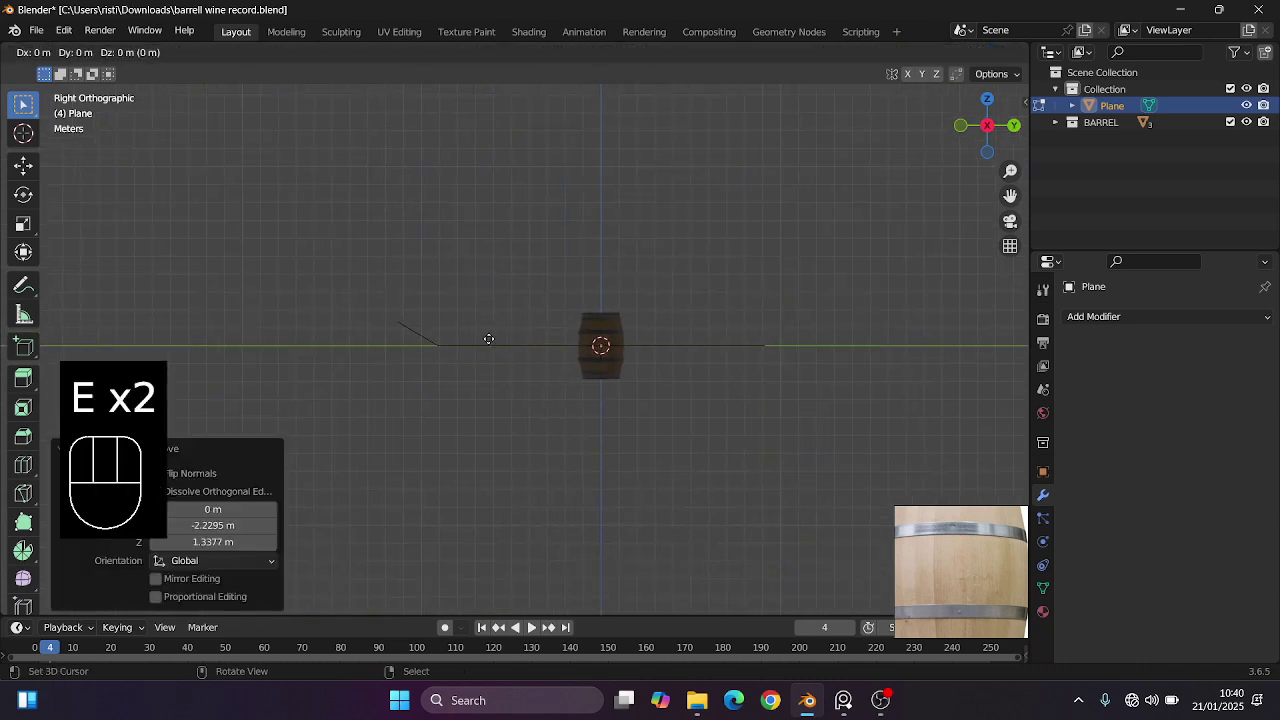
left_click(470, 302)
Extrude the raised edge straight up along Z to form the backdrop's tall back wall and return to Object Mode.
key("e")
key("z")
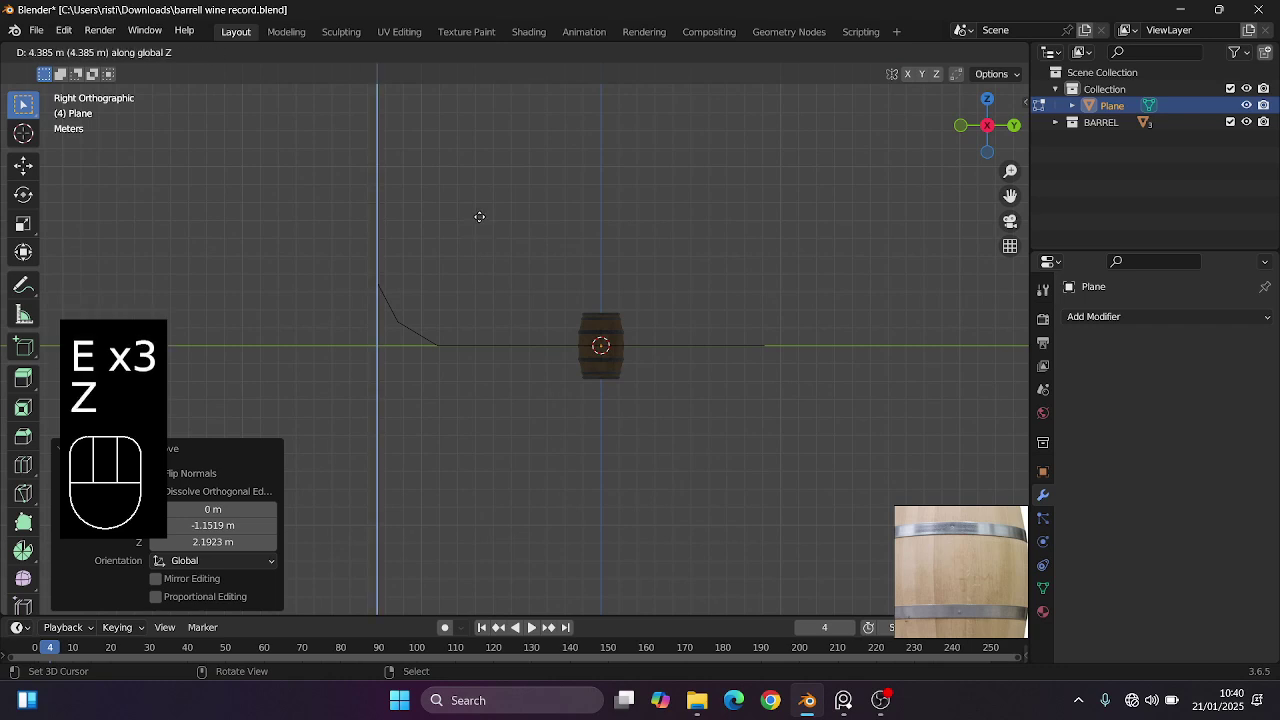
left_click(487, 152)
middle_click_drag(503, 229, 517, 289)
key("Tab")
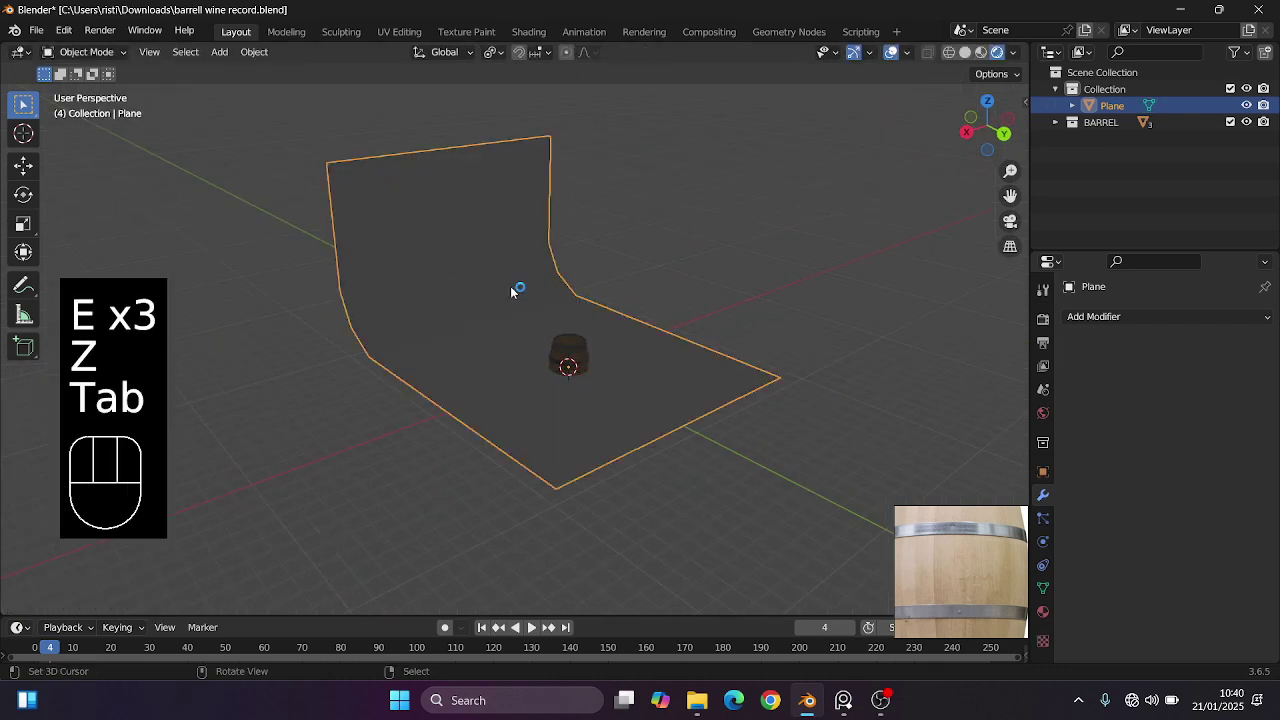
Add a Subdivision Surface modifier to the backdrop plane with 2 viewport levels, moving the reference image out of the way.
left_click(1091, 316)
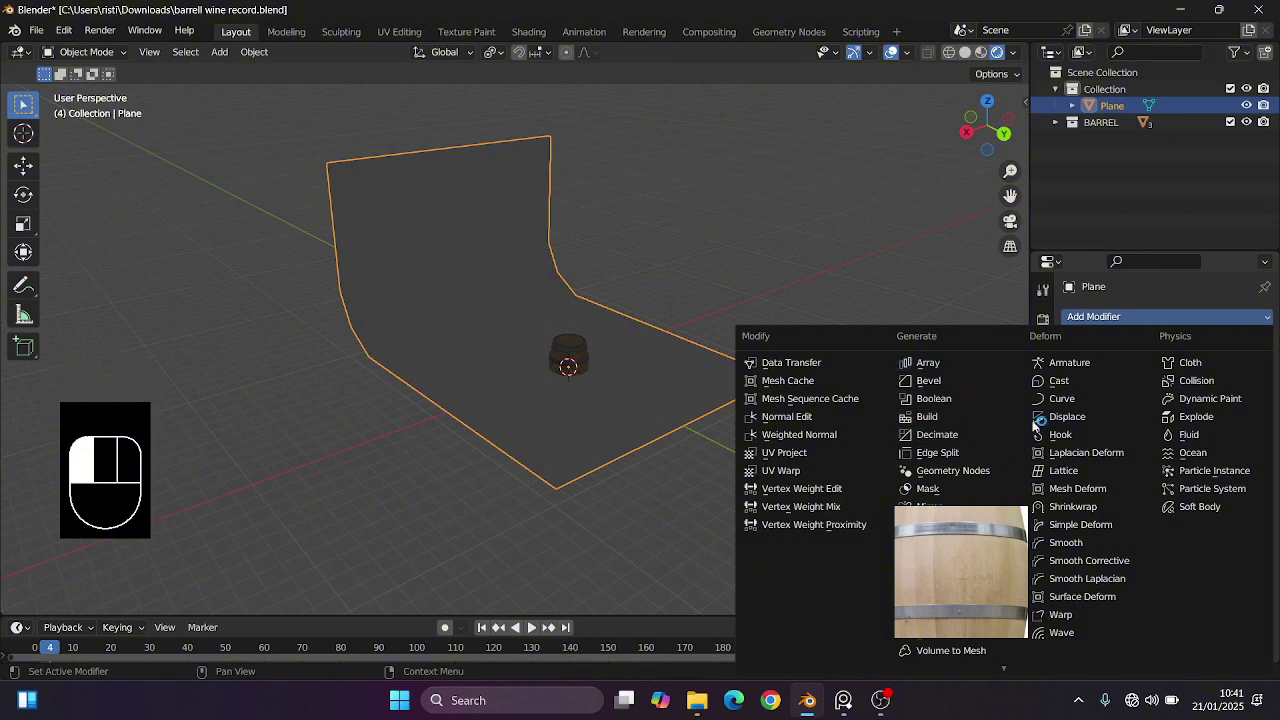
left_click_drag(977, 533, 937, 277)
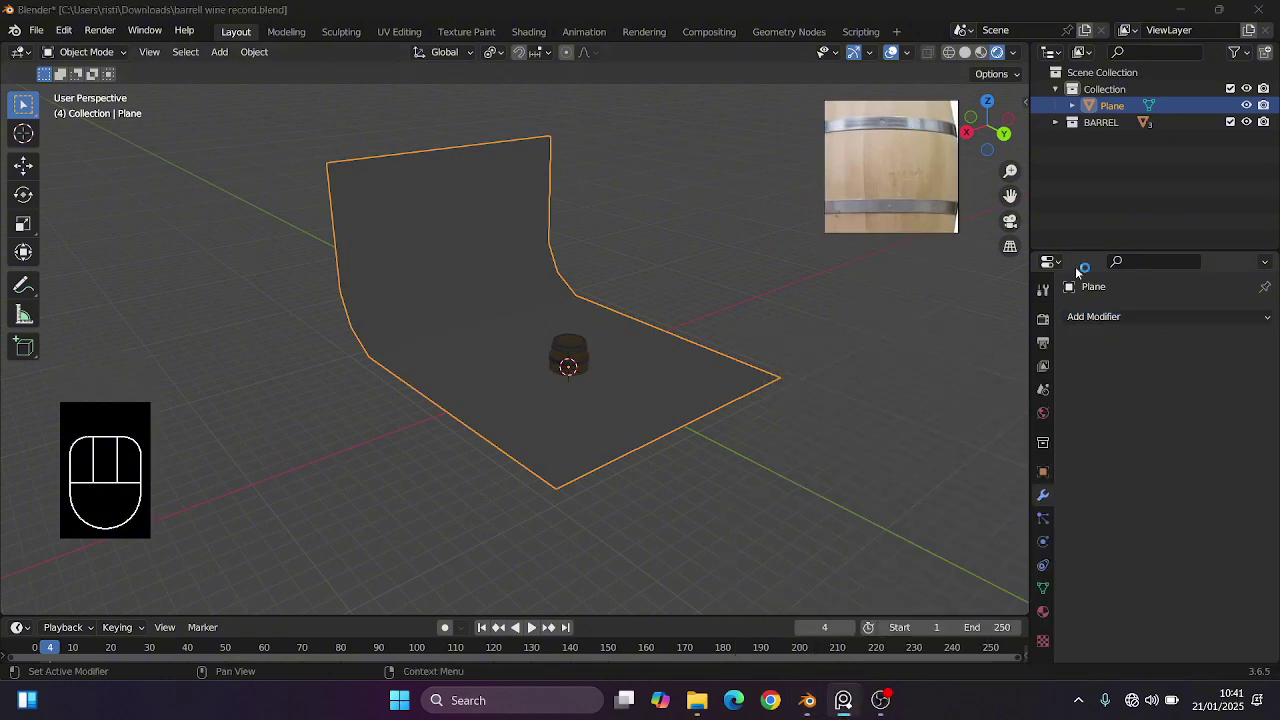
left_click(1113, 317)
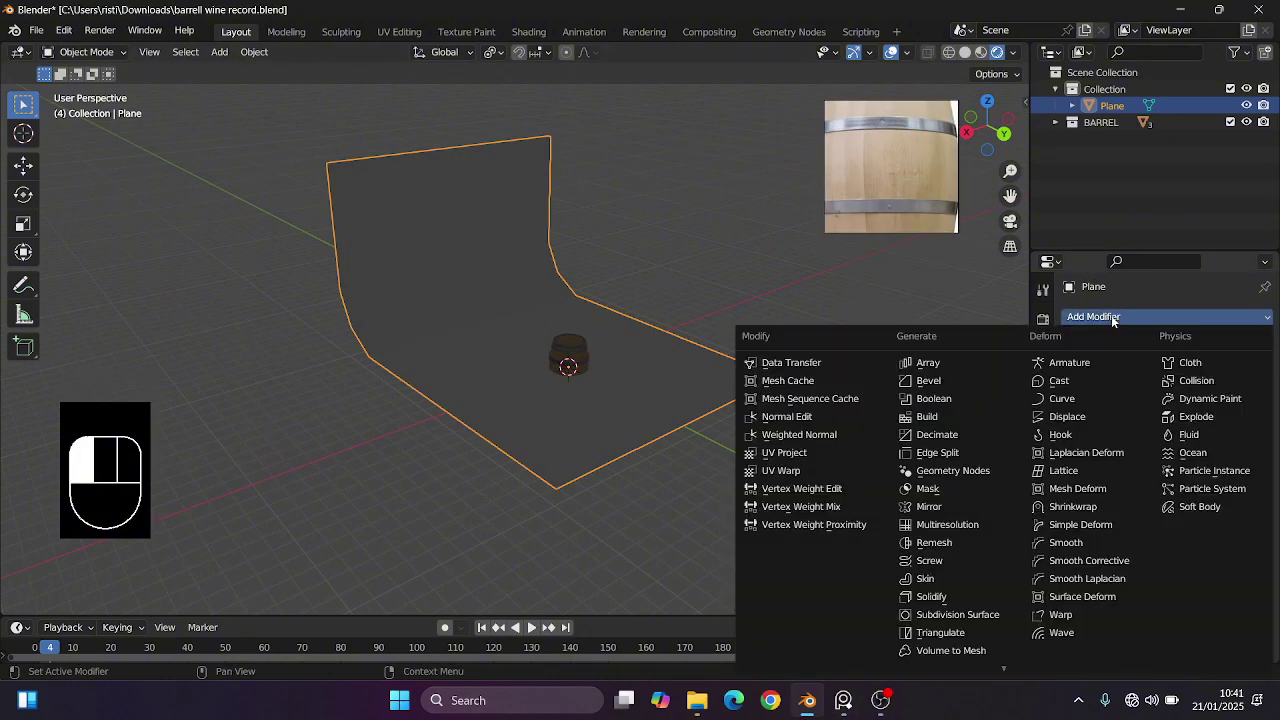
left_click(1005, 615)
key("Tab")
middle_click_drag(603, 257, 637, 226)
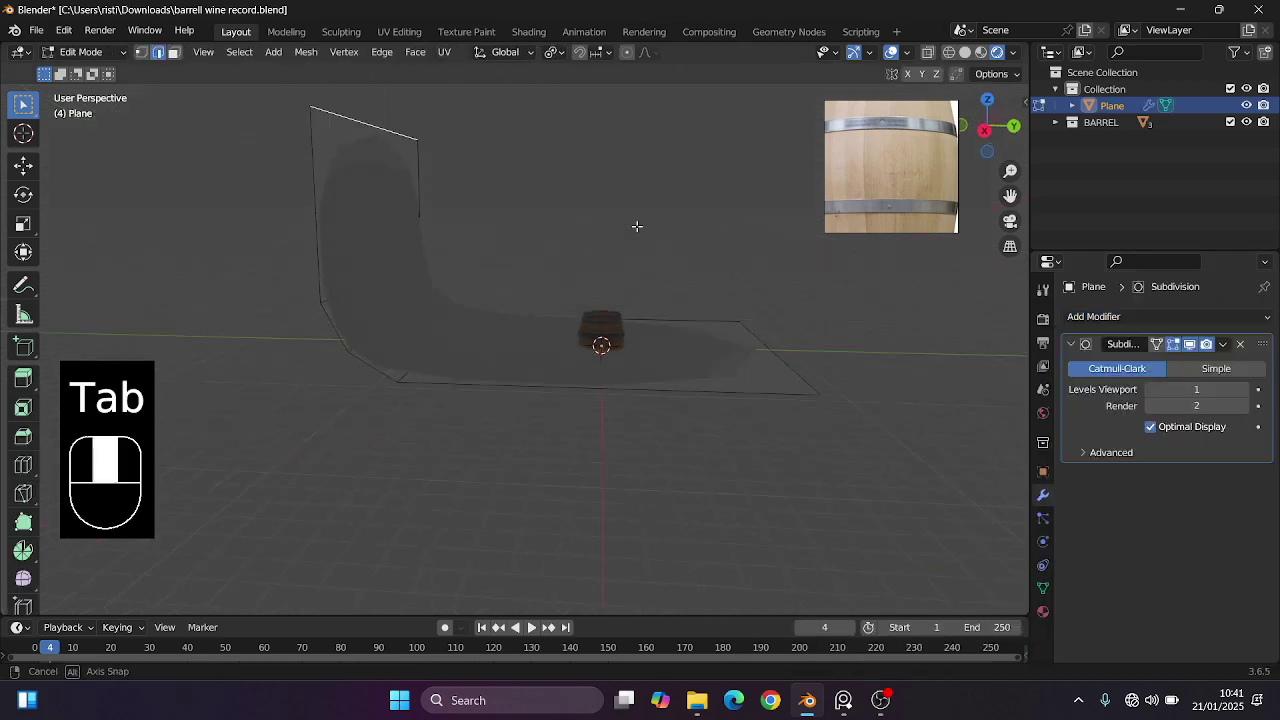
middle_click_drag(713, 183, 531, 237)
key("Tab")
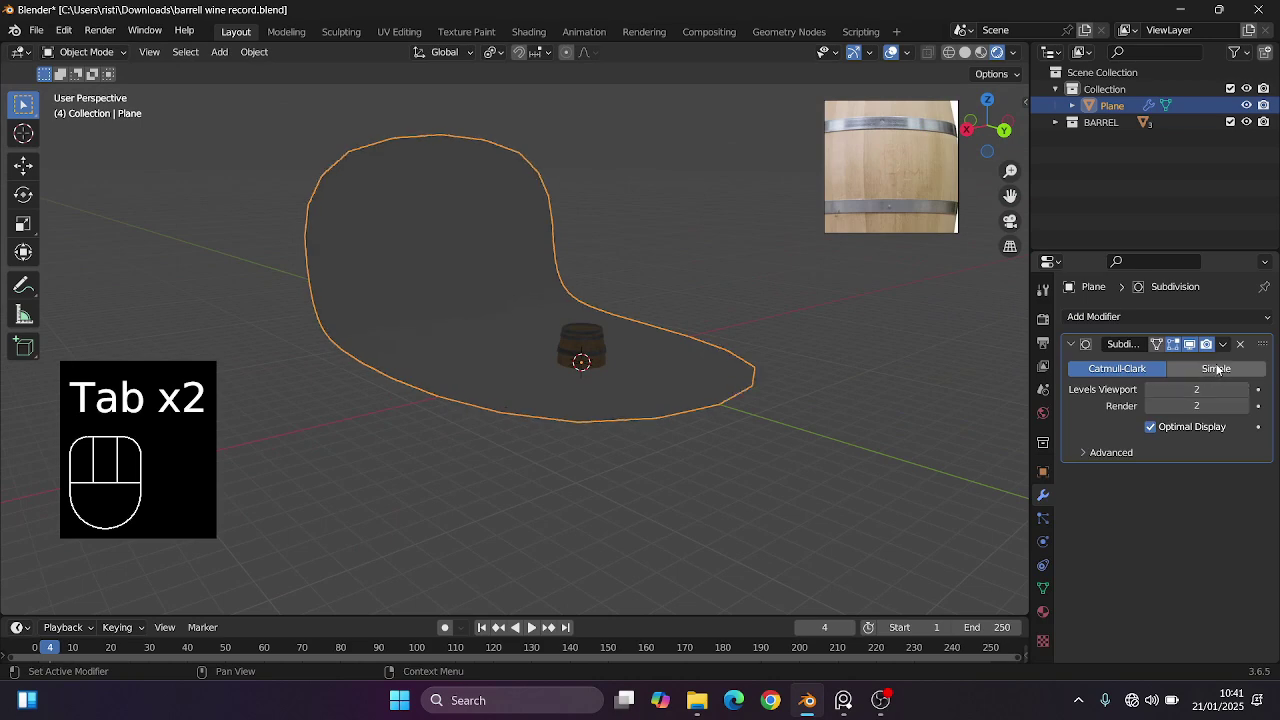
Try the Simple subdivision type on the backdrop and restore Catmull-Clark.
left_click(1218, 370)
mouse_move(557, 280)
middle_mouse_down()
mouse_move(554, 329)
mouse_move(572, 268)
middle_mouse_up()
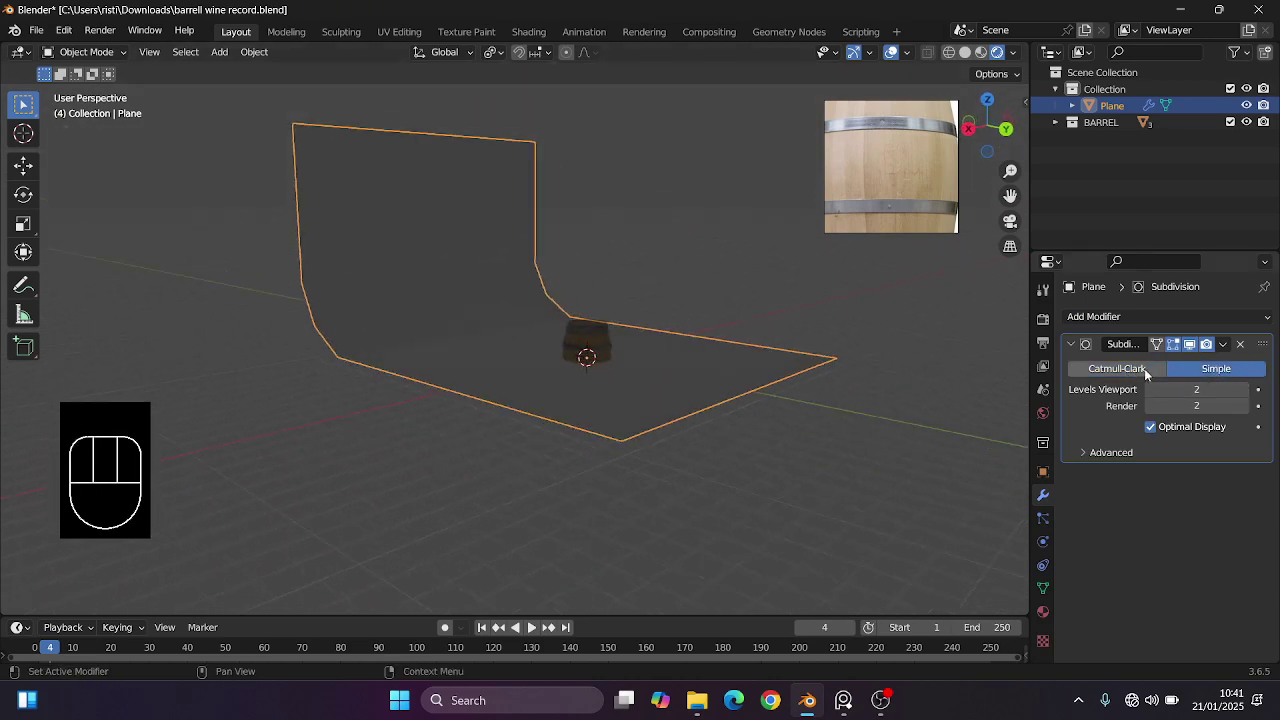
left_click(1144, 368)
Add loop cuts close to the backdrop's upper edge and front floor edge to tighten its rounded ends.
key("Tab")
key("ctrl+r")
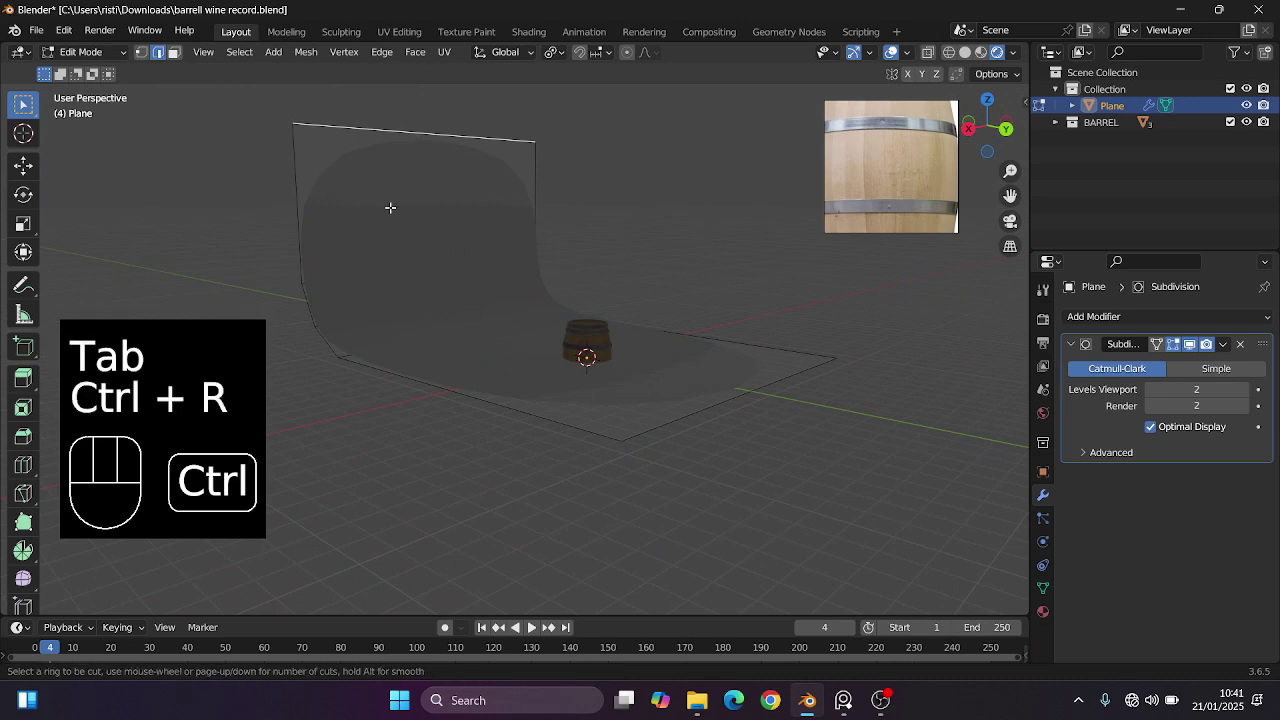
left_click(320, 204)
left_click(309, 130)
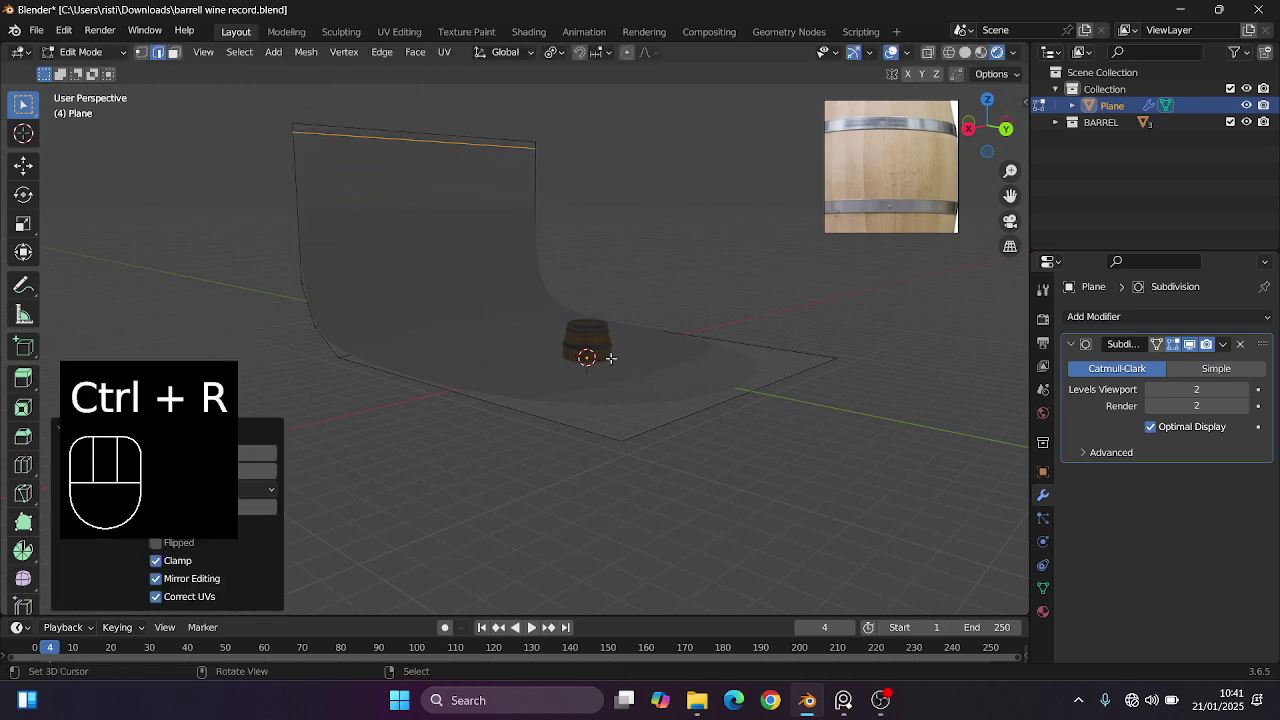
middle_click_drag(580, 330, 651, 394)
key("ctrl+r")
left_click(752, 358)
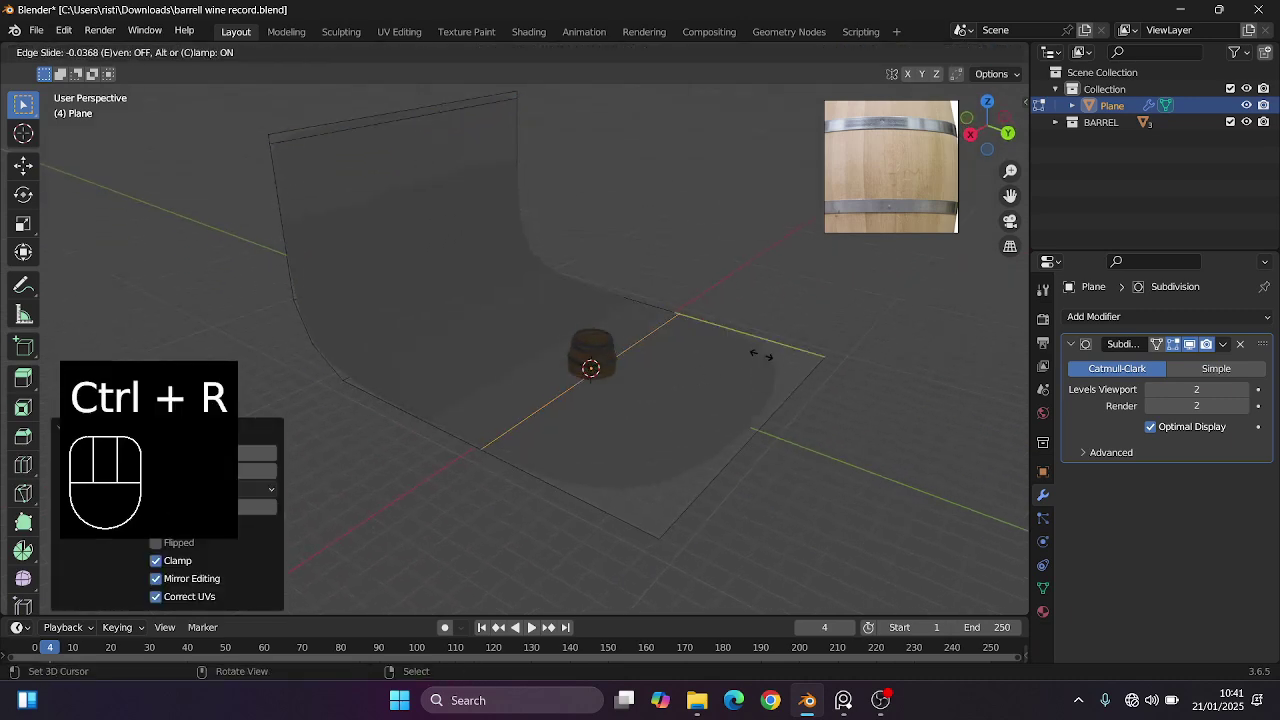
key("Tab")
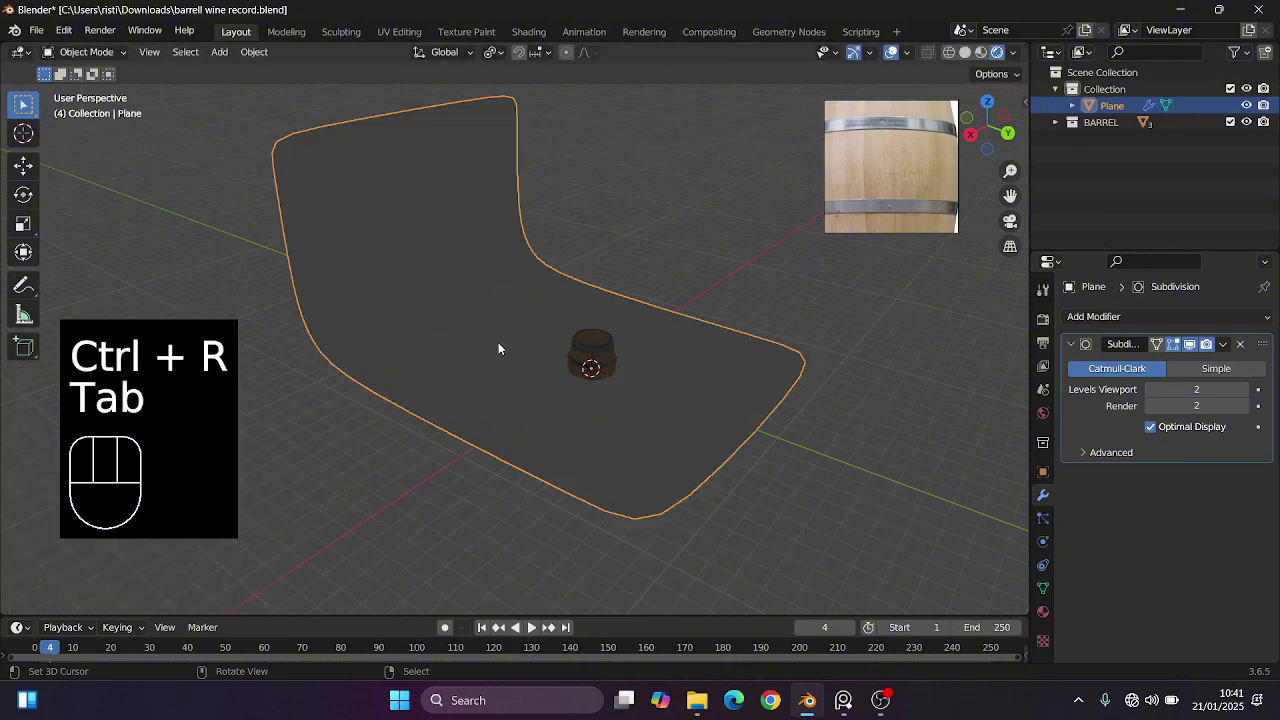
mouse_move(603, 291)
middle_mouse_down()
mouse_move(594, 306)
mouse_move(625, 296)
middle_mouse_up()
key("shift+a")
mouse_move(625, 294)
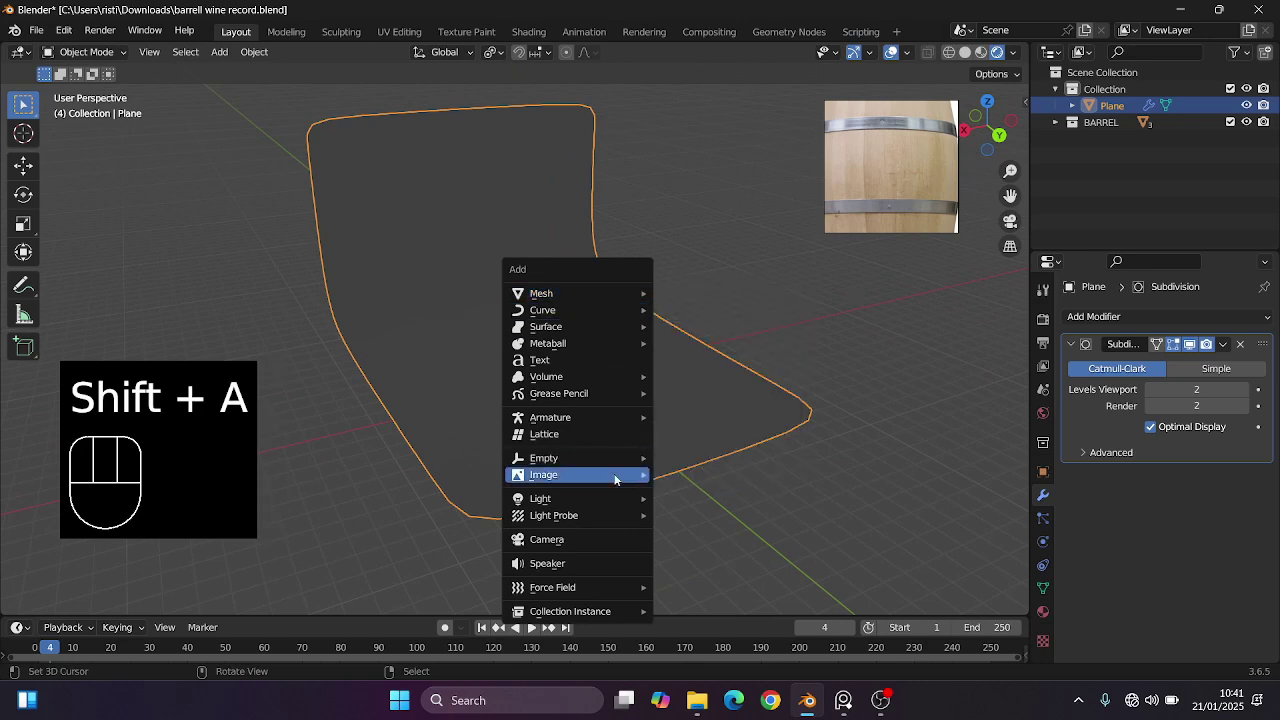
left_click(94, 34)
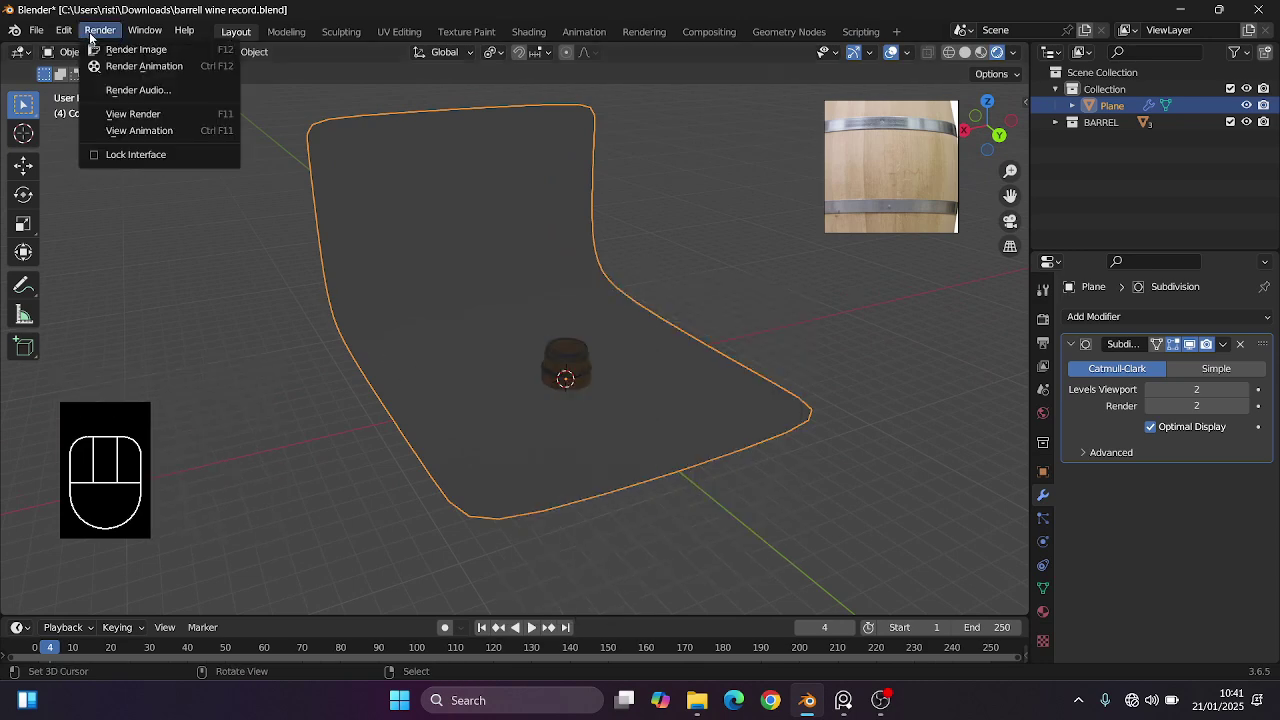
Search the add-ons in the preferences for "tri".
left_click(64, 30)
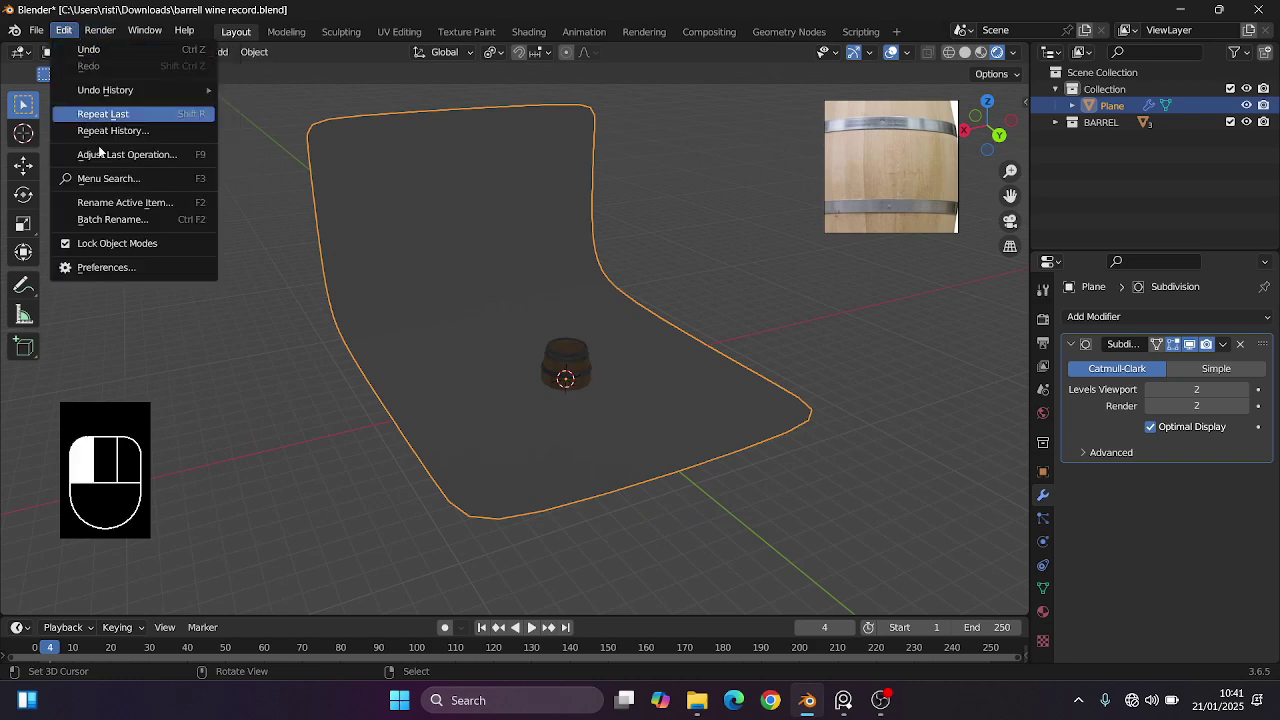
left_click(110, 268)
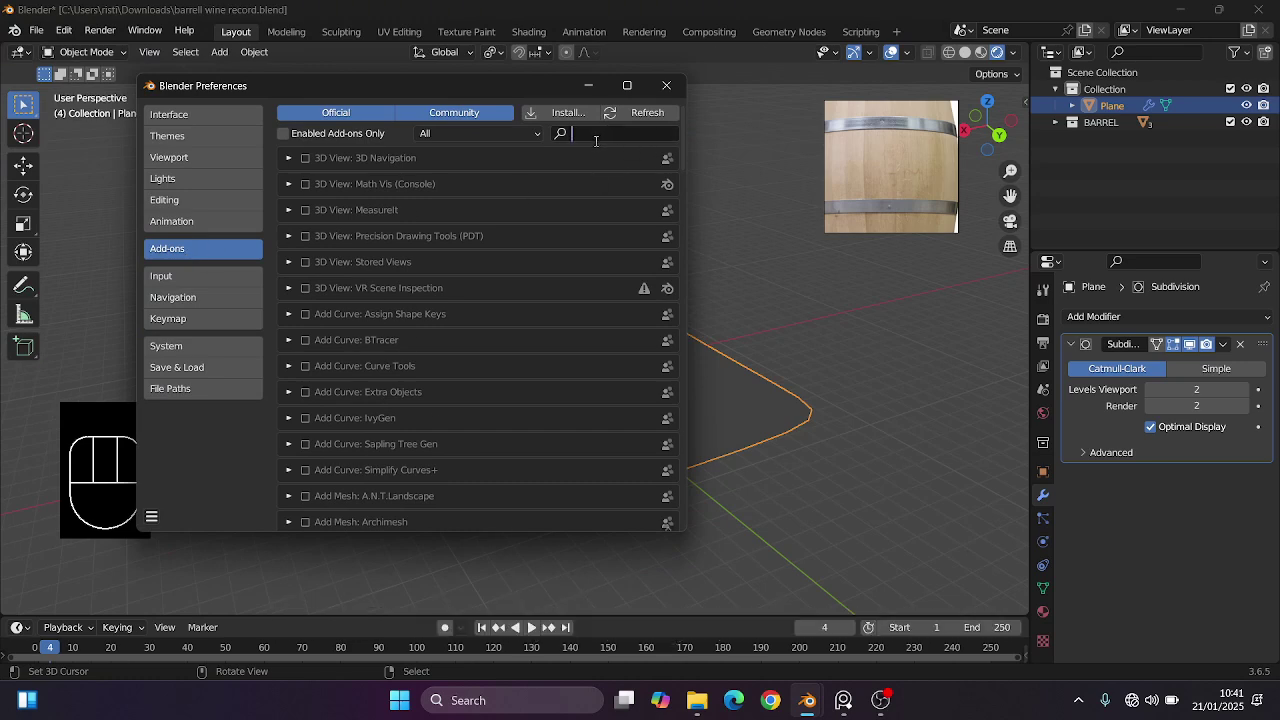
type("tri")
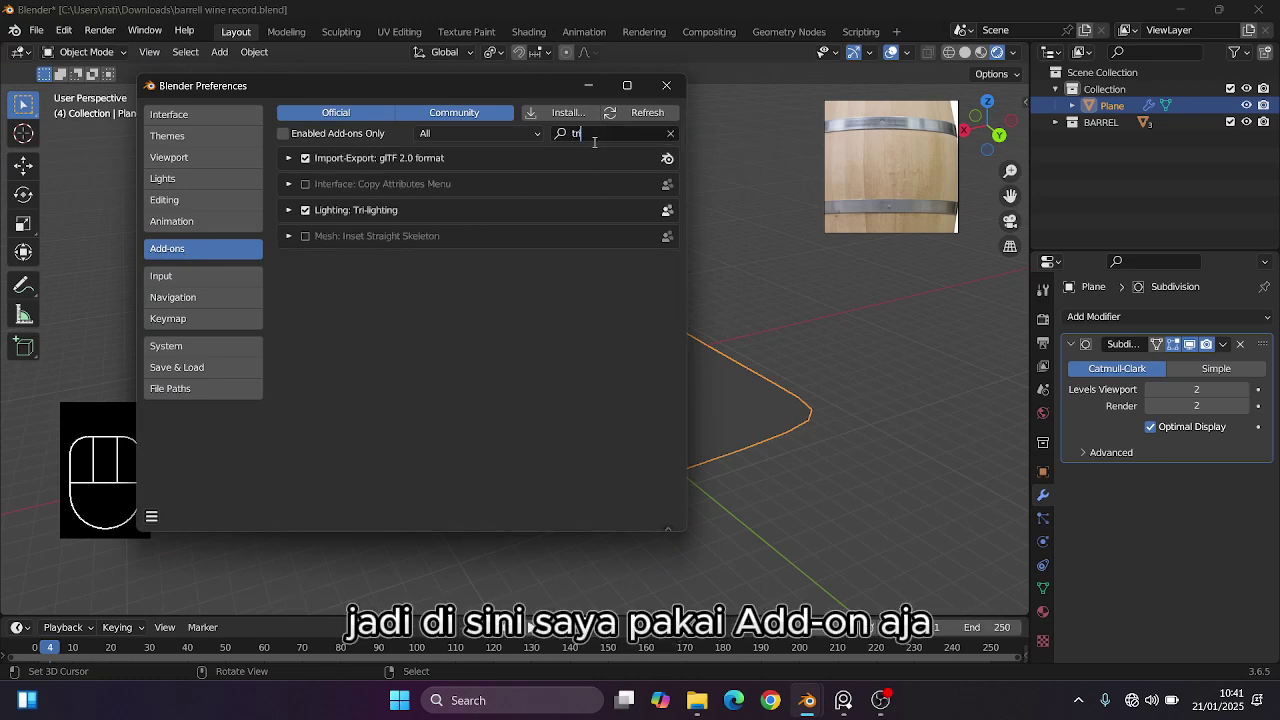
Expand the Tri-lighting add-on's details, save the preferences and close their window.
type(" lig")
key("BackSpace")
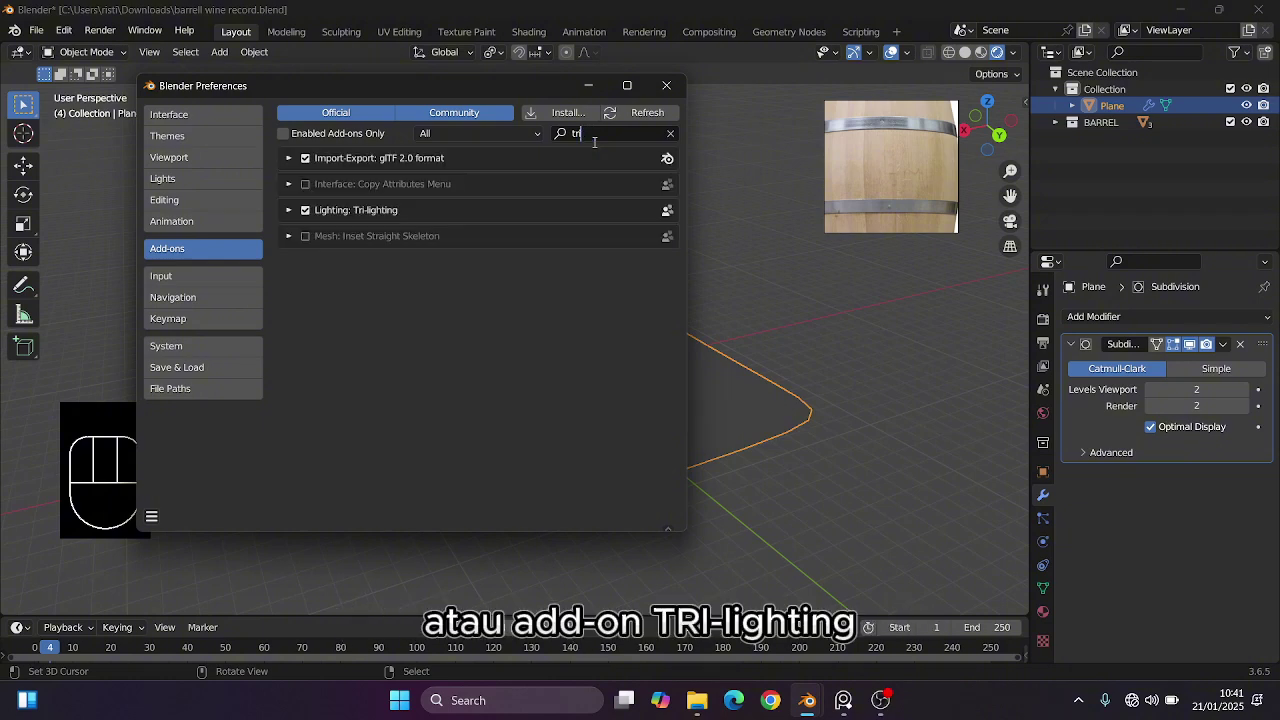
left_click(289, 211)
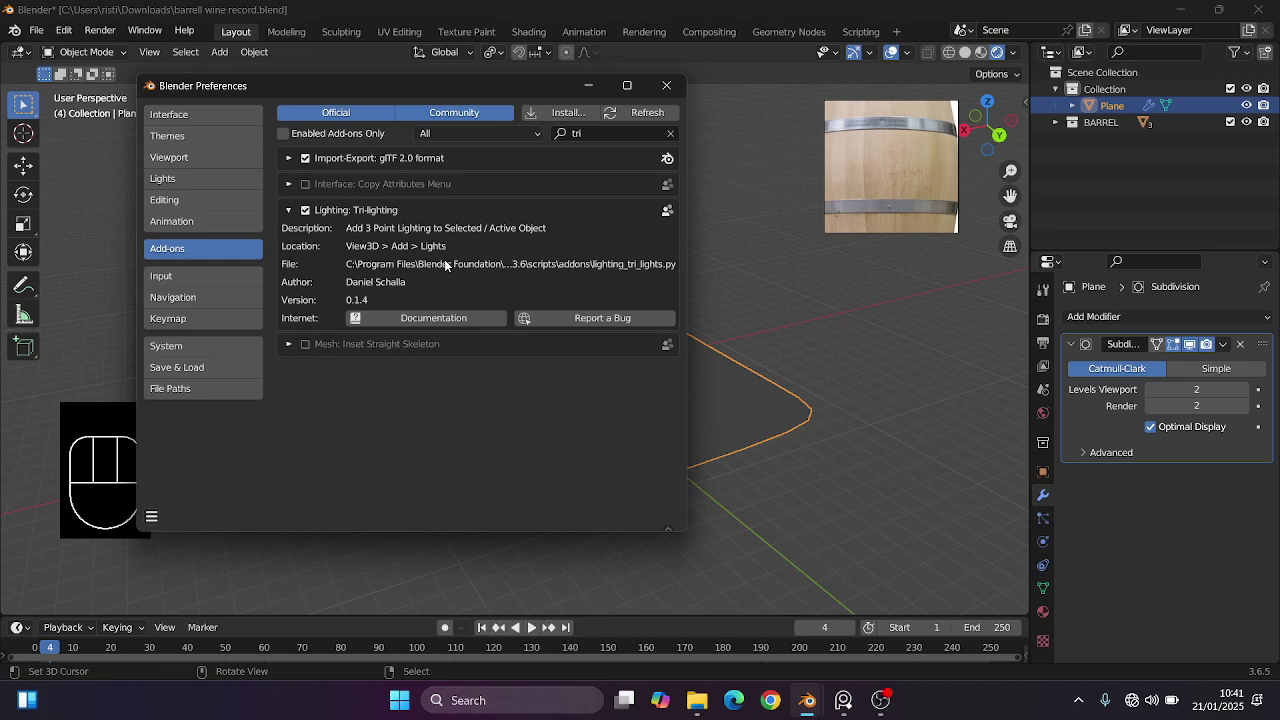
left_click(154, 517)
left_click(197, 473)
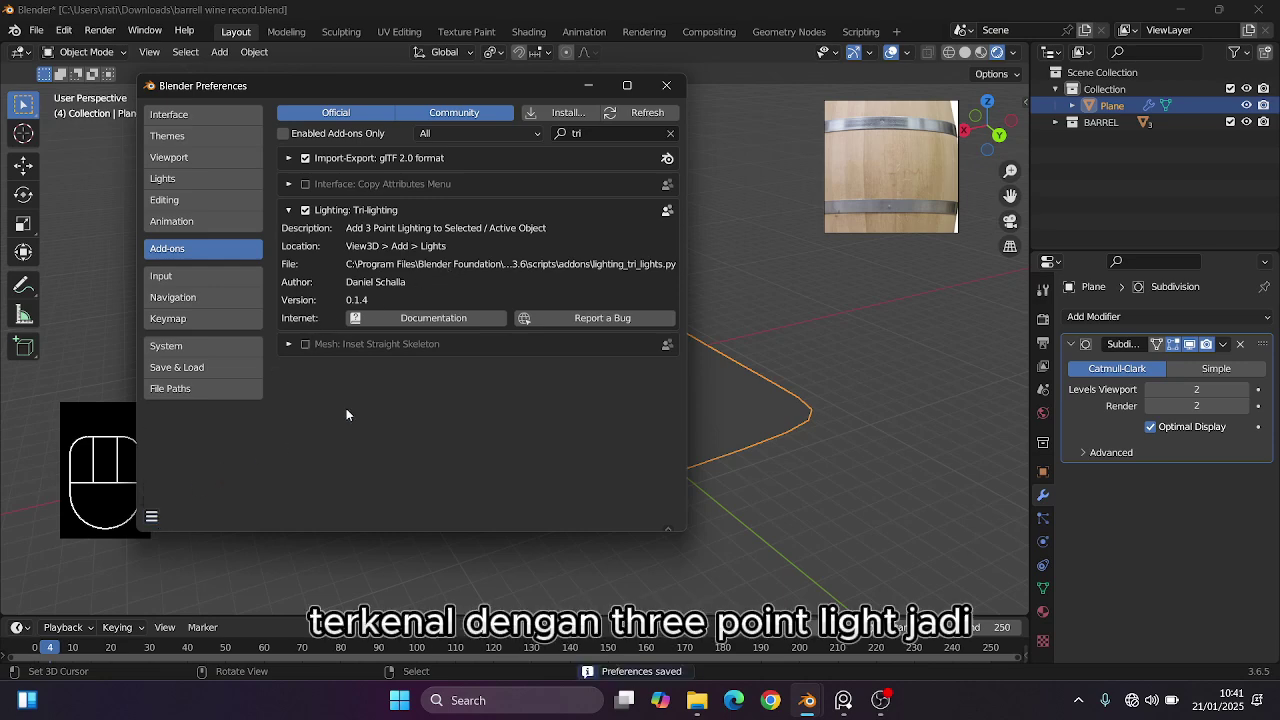
left_click(685, 88)
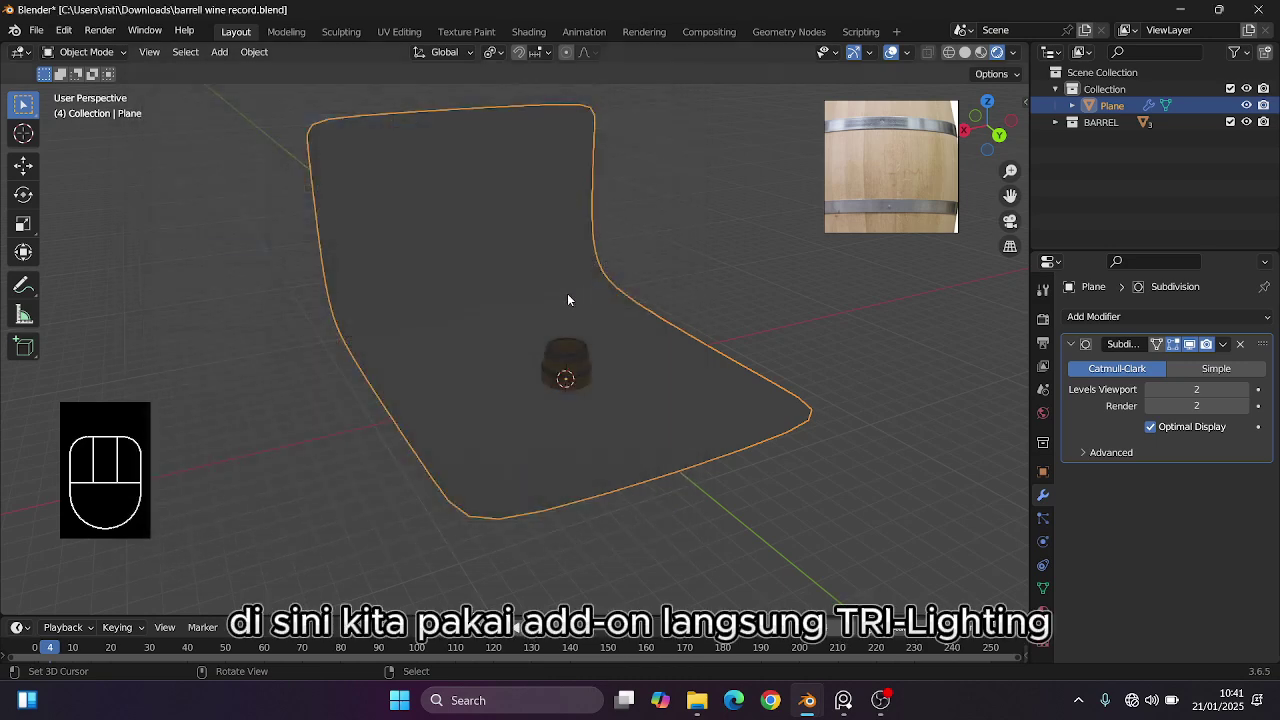
Select all three objects of the barrel and raise them about 1.88 m along Z so the barrel stands on the floor.
left_click(585, 365)
scroll(590, 370, "up", 4)
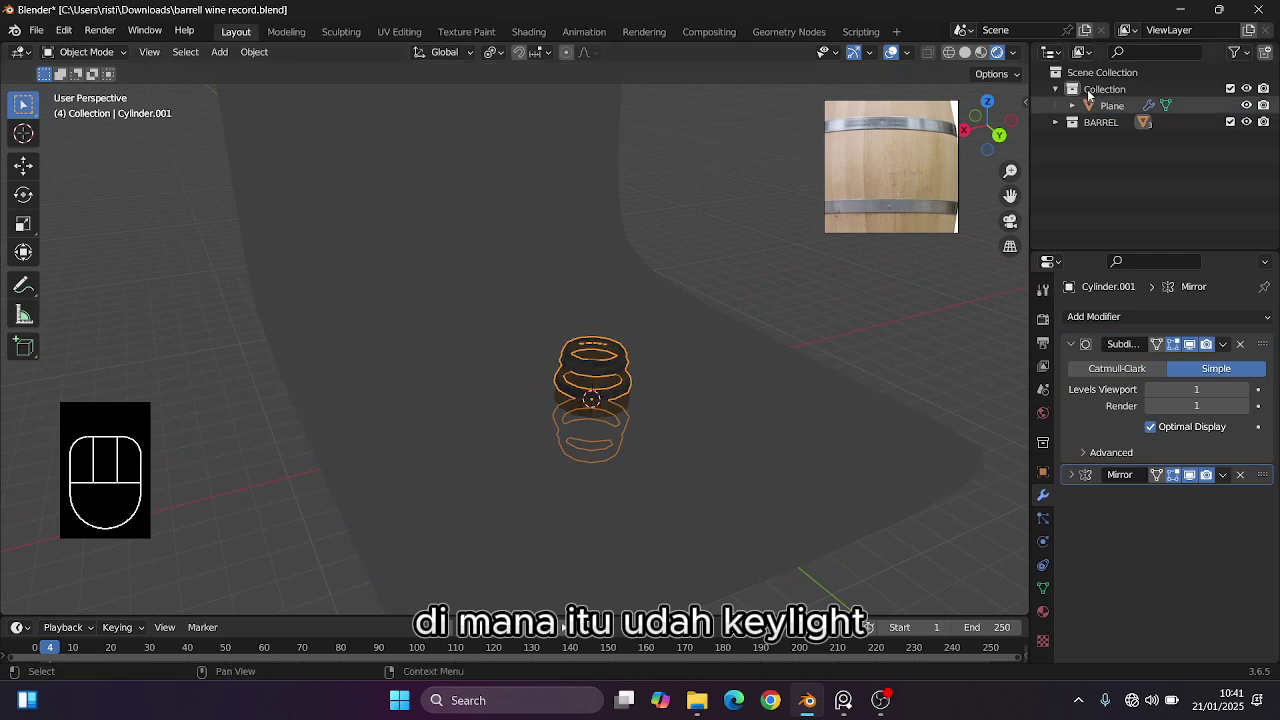
left_click(1055, 122)
left_click(1118, 139, "shift")
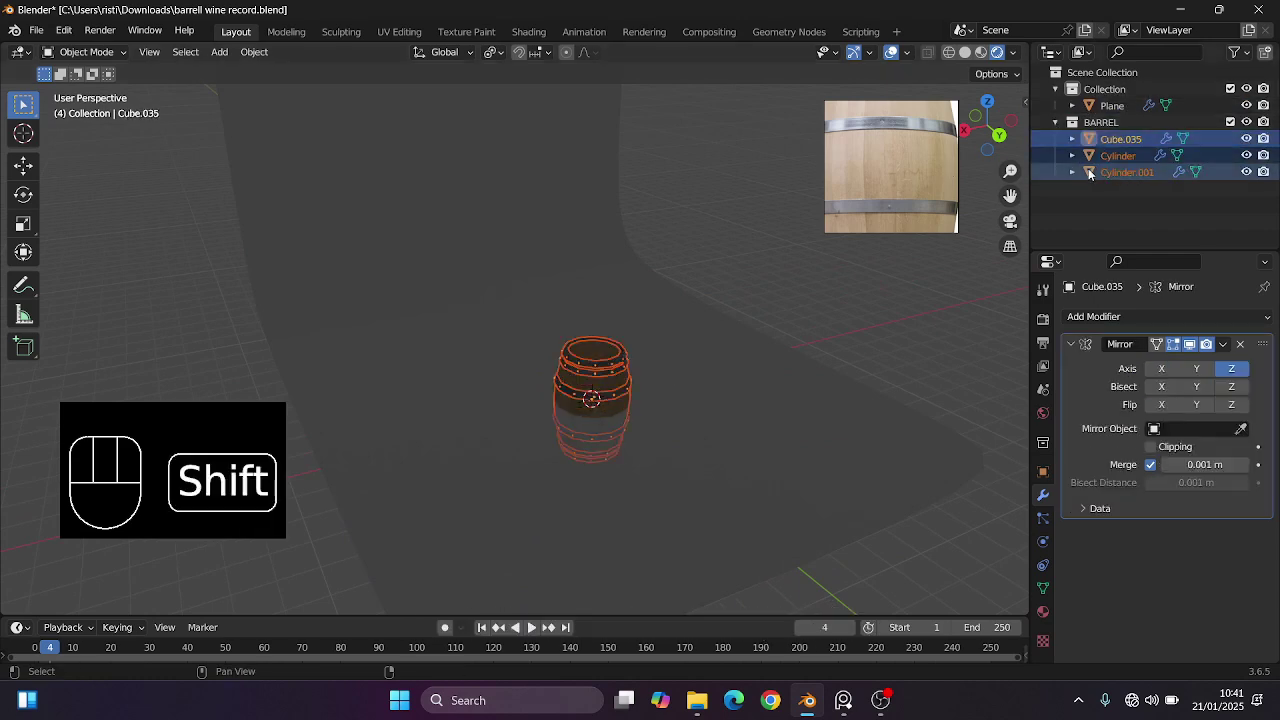
middle_click_drag(790, 264, 723, 286, "alt")
scroll(723, 286, "up", 3)
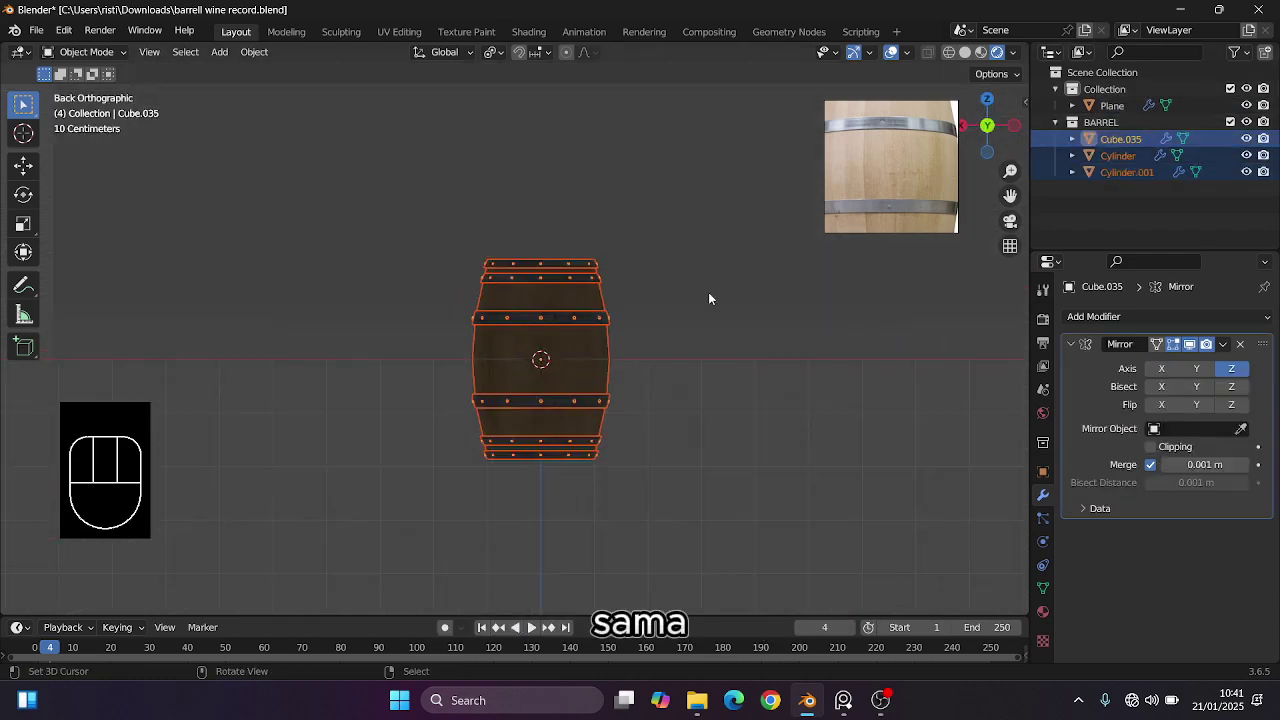
key("g")
key("z")
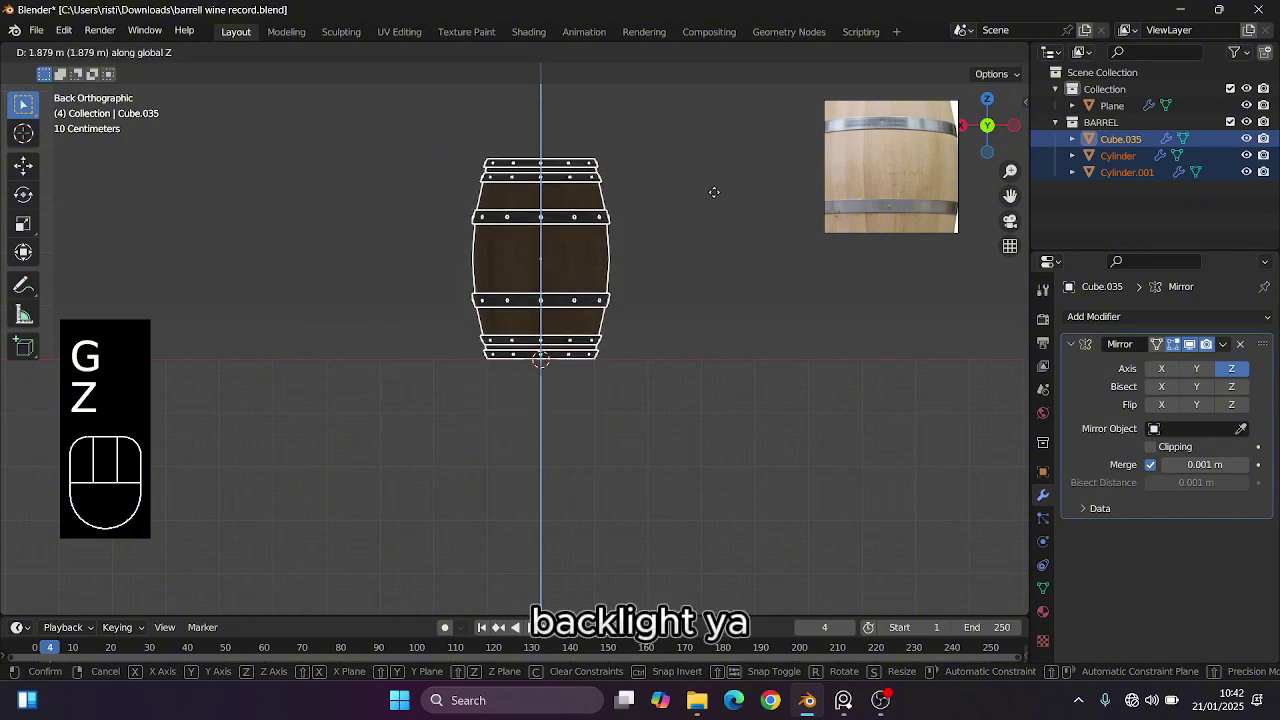
left_click(714, 194)
Widen the backdrop plane by scaling it along X by about 1.655.
scroll(636, 234, "down", 5)
middle_click_drag(636, 234, 660, 260)
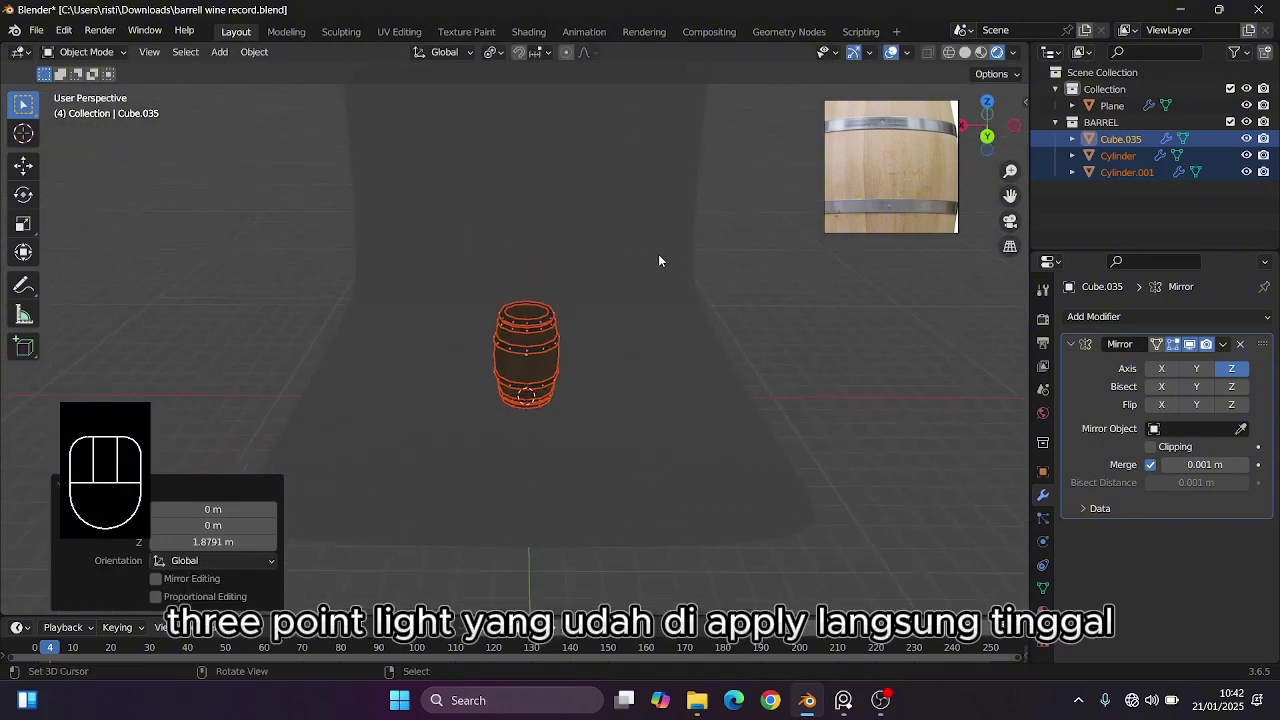
left_click(660, 257)
key("s")
key("x")
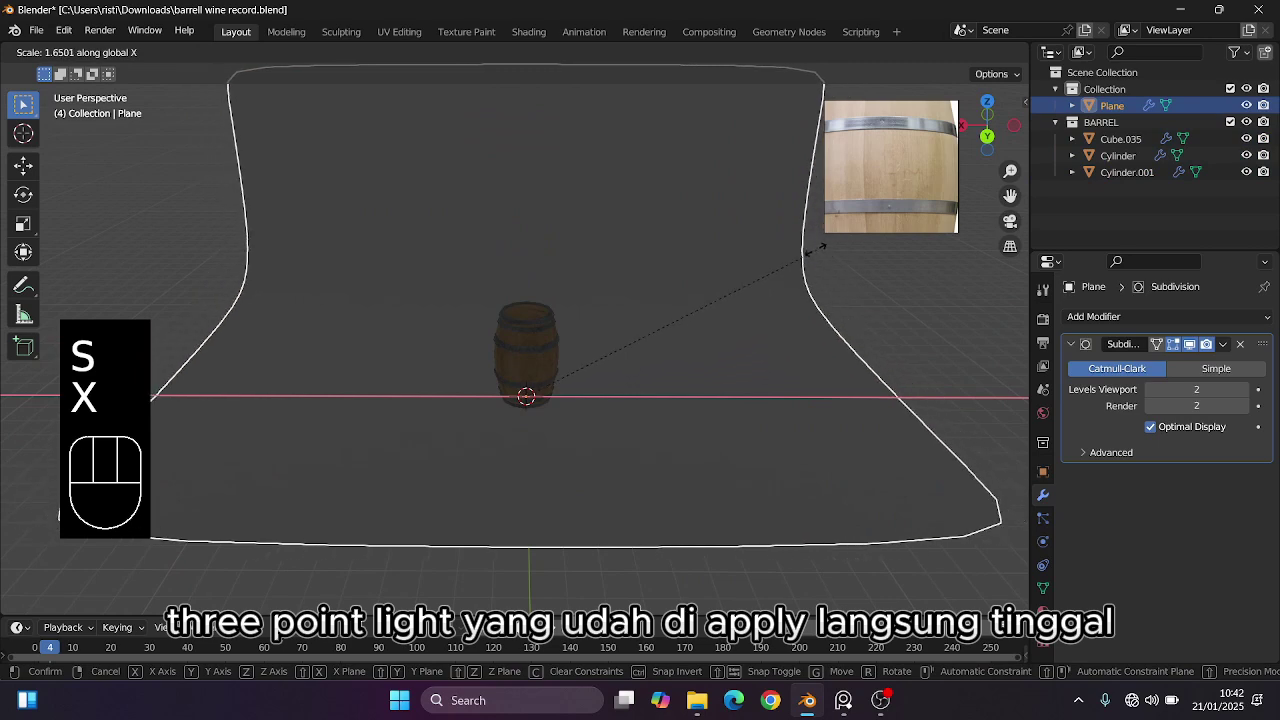
left_click(785, 272)
Duplicate the barrel's three objects and place the copy about 2.94 m along Y in front of the original.
middle_click_drag(784, 266, 631, 287)
scroll(634, 321, "up", 3)
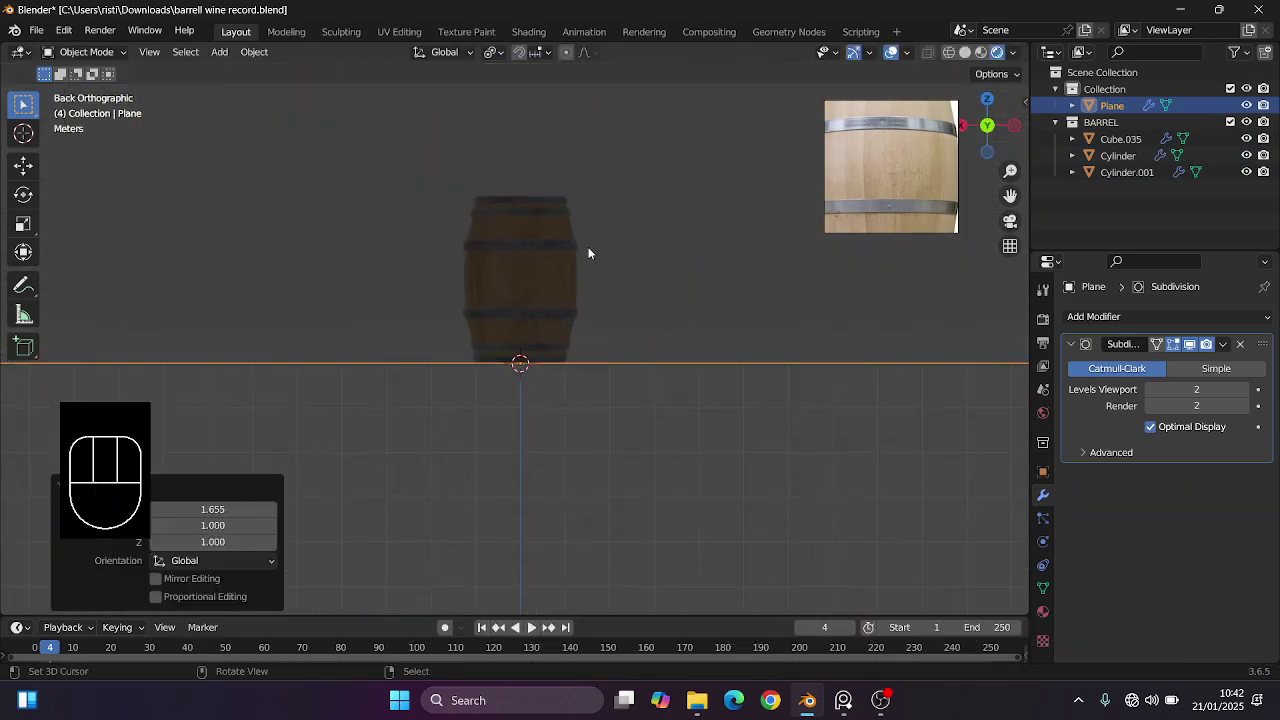
middle_click_drag(588, 247, 582, 284)
left_click(530, 259)
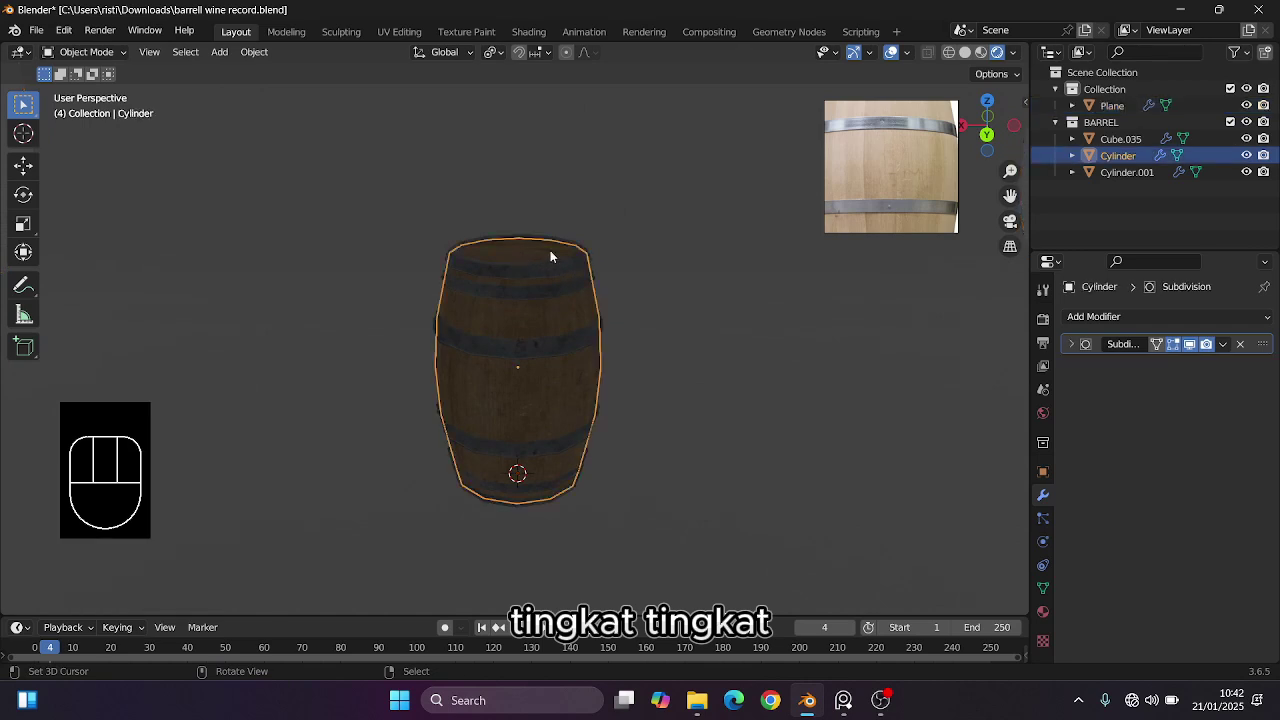
left_click(1089, 137)
left_click(1124, 171, "shift")
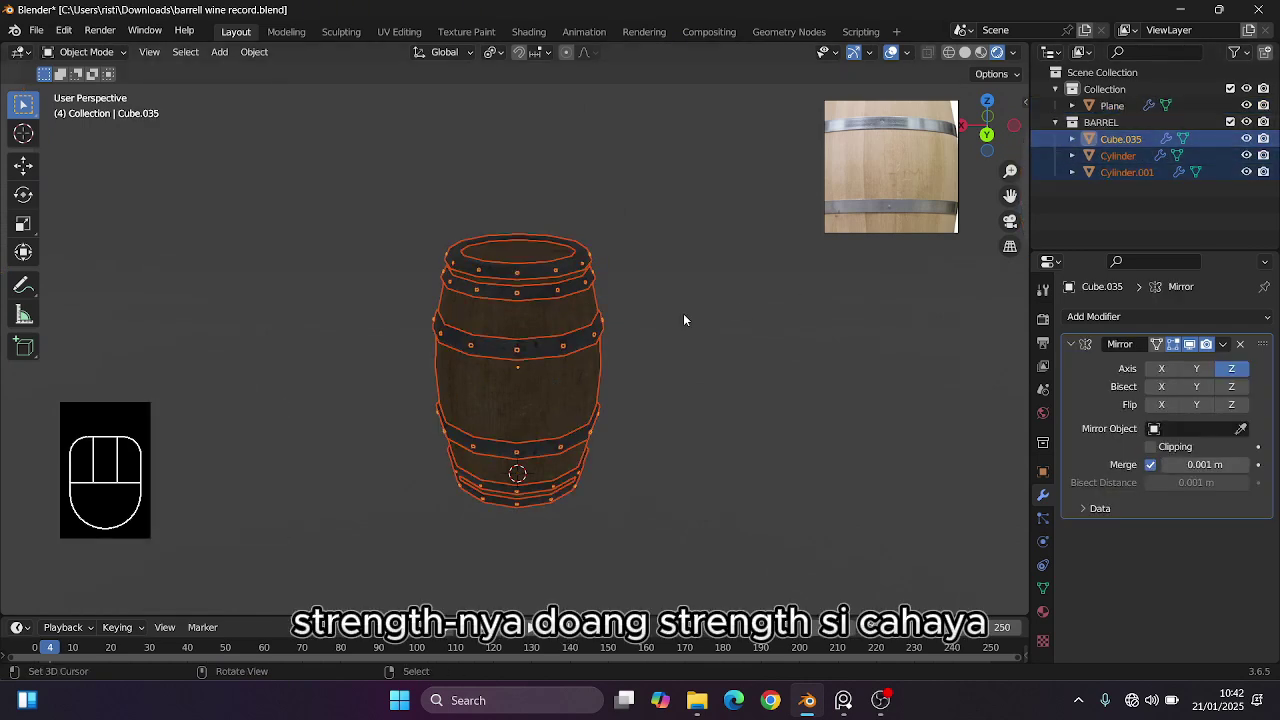
scroll(612, 322, "down", 5)
middle_click_drag(612, 322, 543, 330, "alt")
key("shift+d")
key("y")
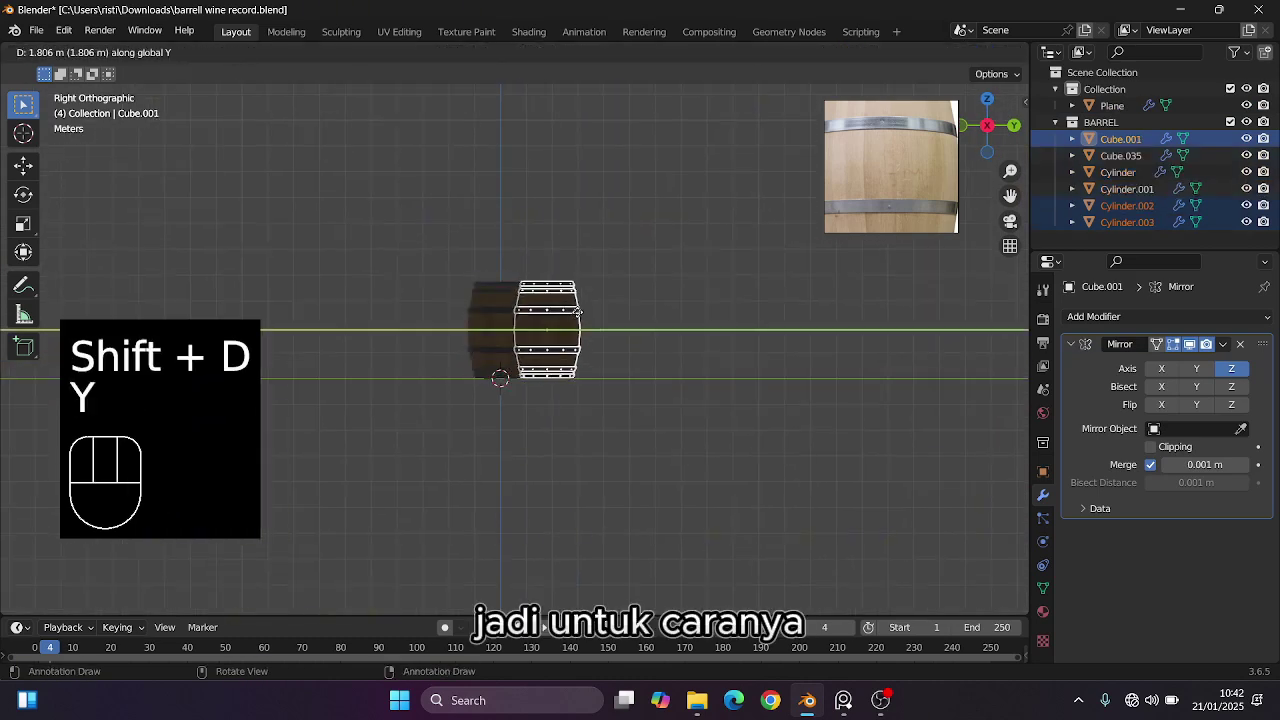
left_click(641, 315)
Rotate the duplicate barrel about 74° in the back view to tip it onto its side.
middle_click_drag(641, 315, 571, 329, "alt")
key("r")
key("r")
key("r")
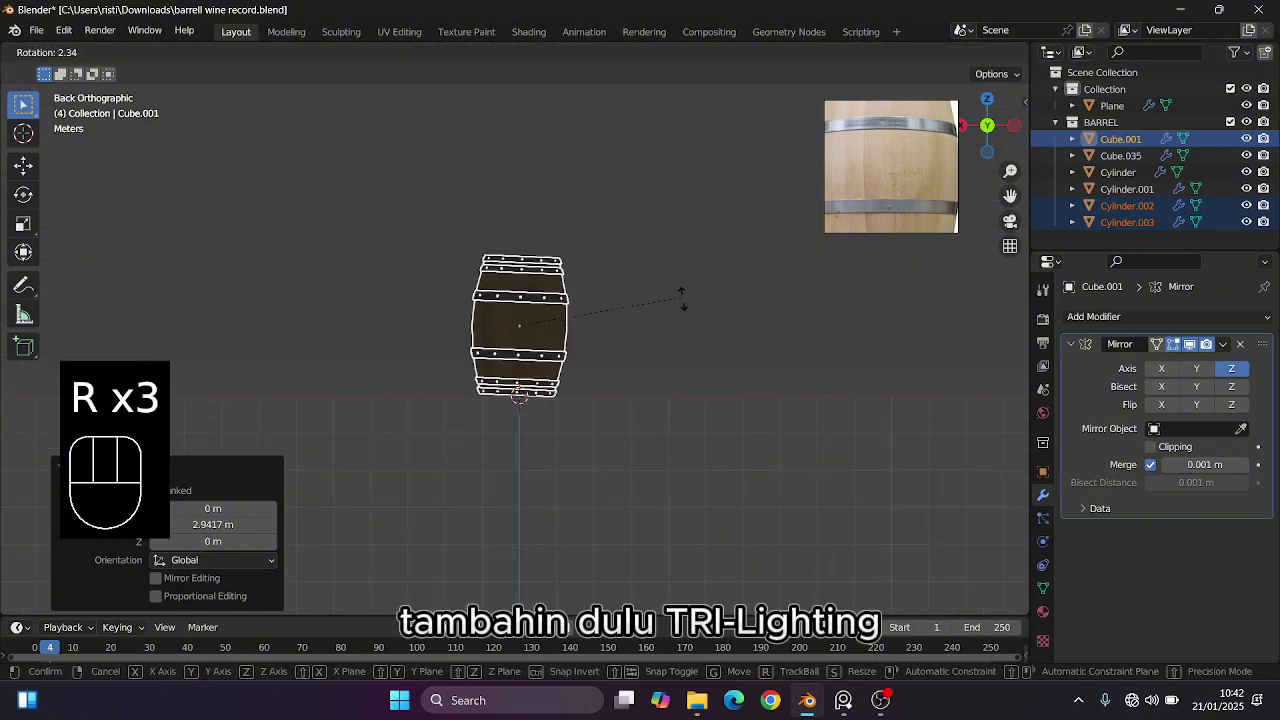
left_click(614, 500)
Turn the tipped barrel at an angle with a trackball rotation, then fine-tune its tilt in the back view.
key("r")
key("r")
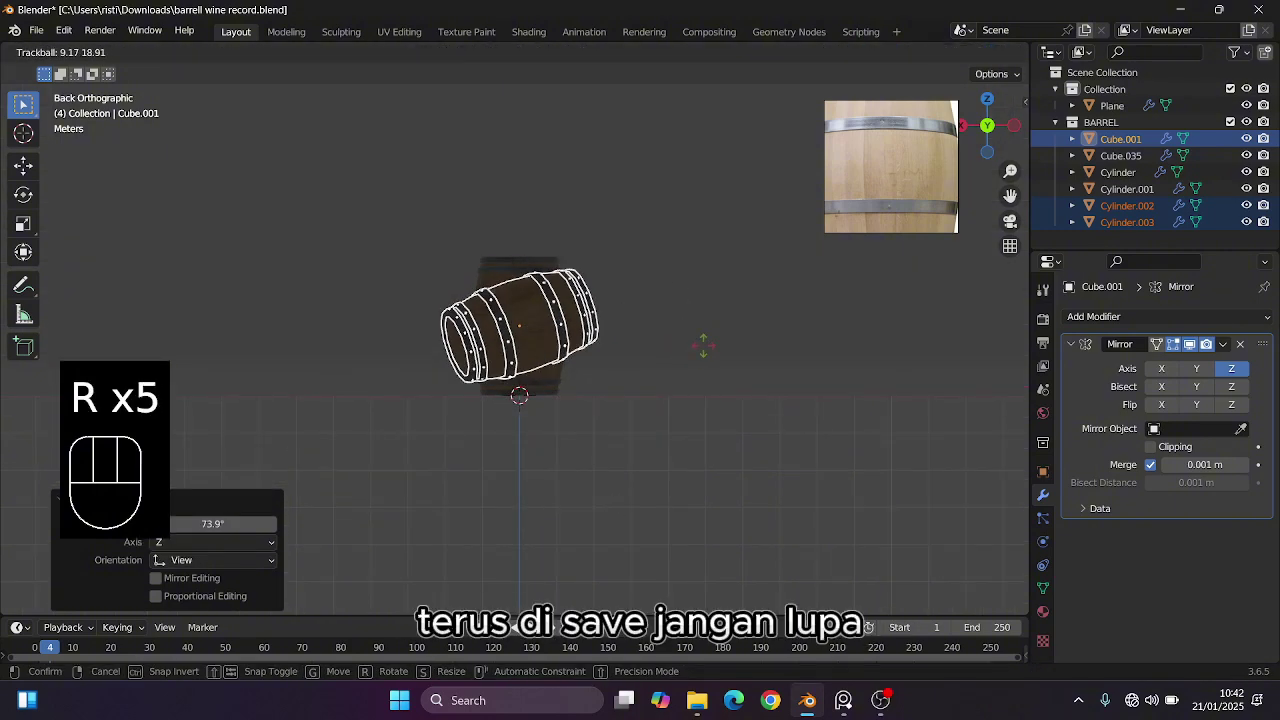
left_click(710, 336)
key("r")
left_click(716, 364)
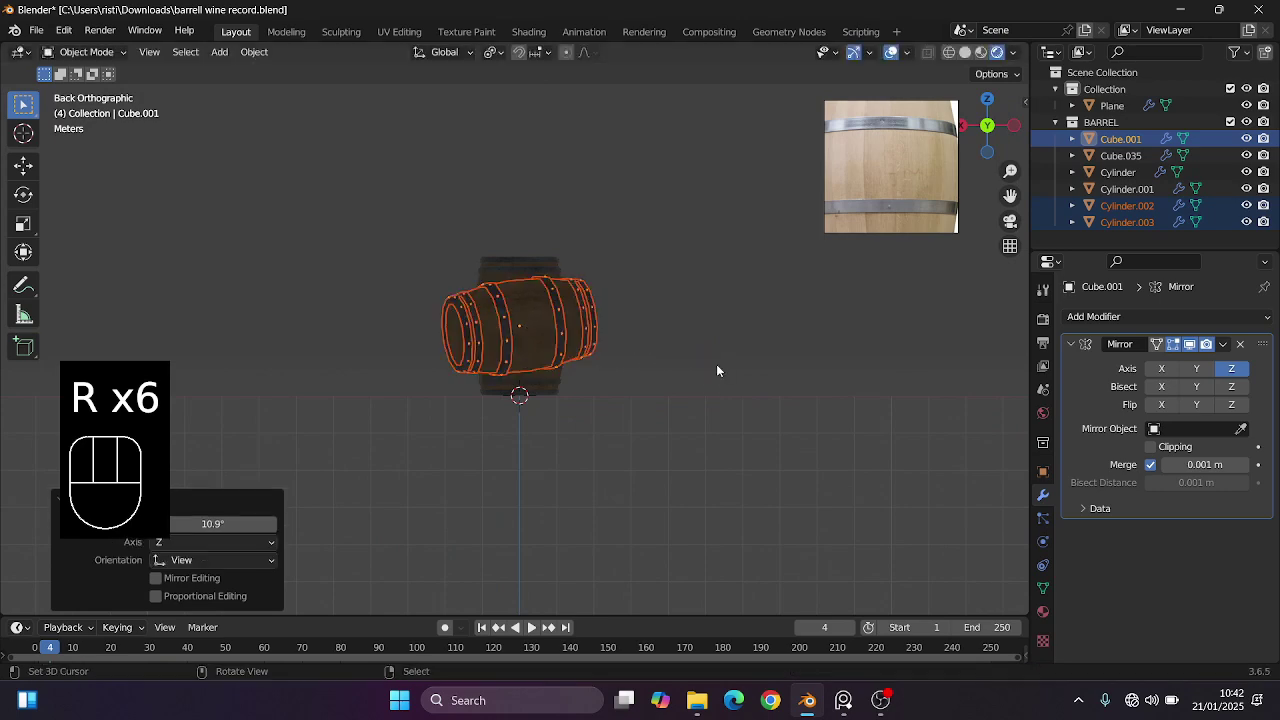
mouse_move(654, 300)
middle_mouse_down("alt")
mouse_move(683, 389)
mouse_move(663, 322)
middle_mouse_up("alt")
key("r")
left_click(681, 390)
Lower the tipped barrel about 0.5 m along Z and shift it about -1.95 m along X, beside the standing barrel.
key("g")
key("z")
left_click(675, 324)
key("g")
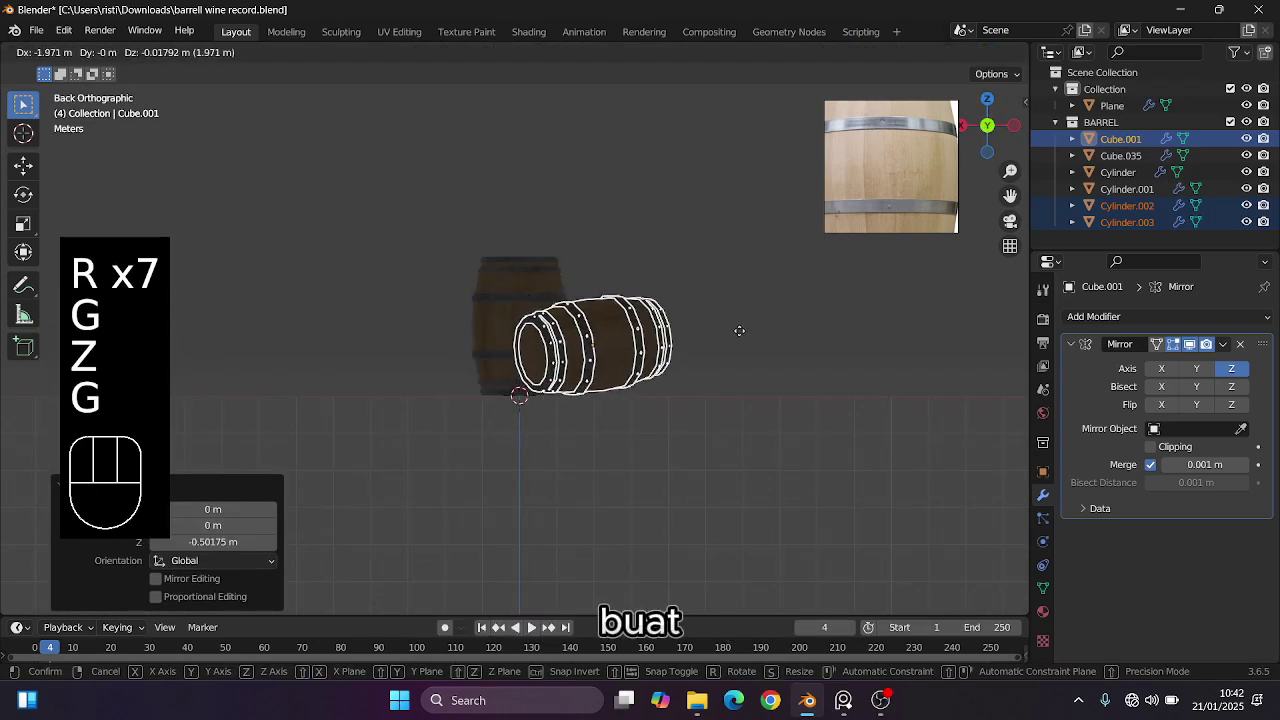
left_click(738, 332)
Move the tipped barrel about -0.96 m along Y, closer to the standing barrel.
middle_click_drag(738, 332, 696, 456)
key("g")
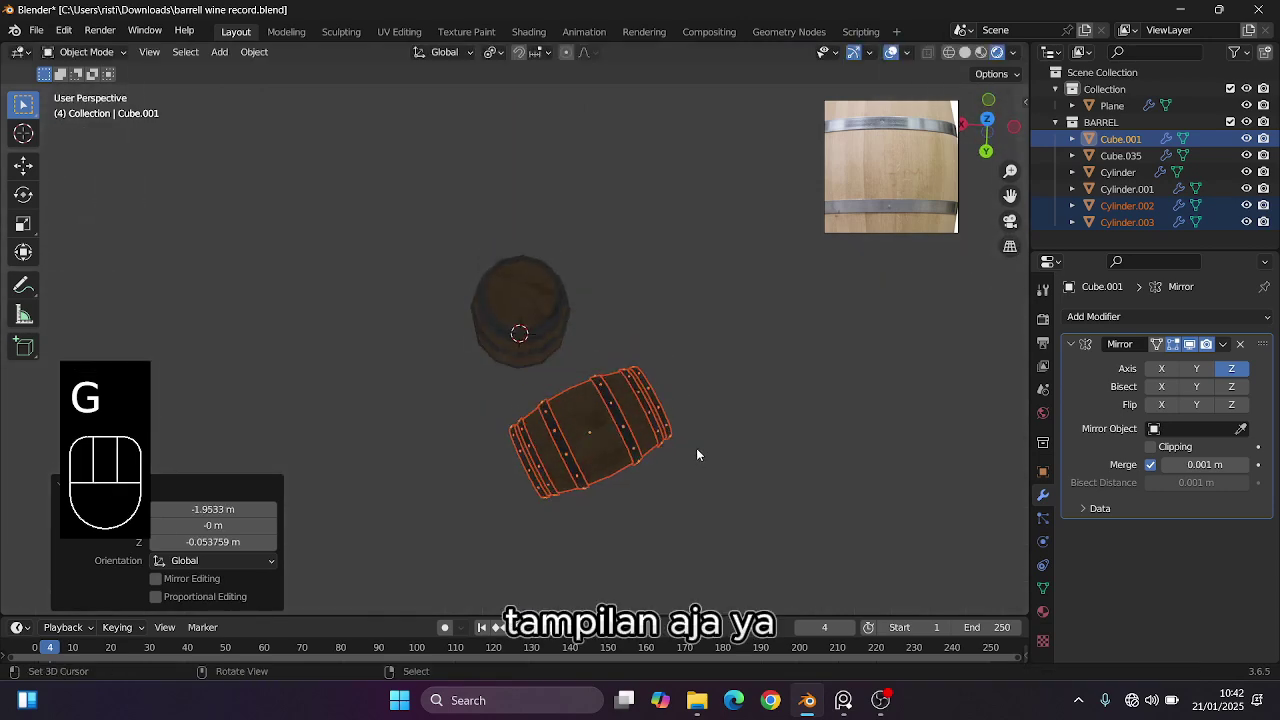
key("g")
key("y")
left_click(700, 419)
Level the tipped barrel with a trackball rotation in the left view and lower it about 0.086 m onto the floor.
middle_click_drag(725, 392, 620, 385)
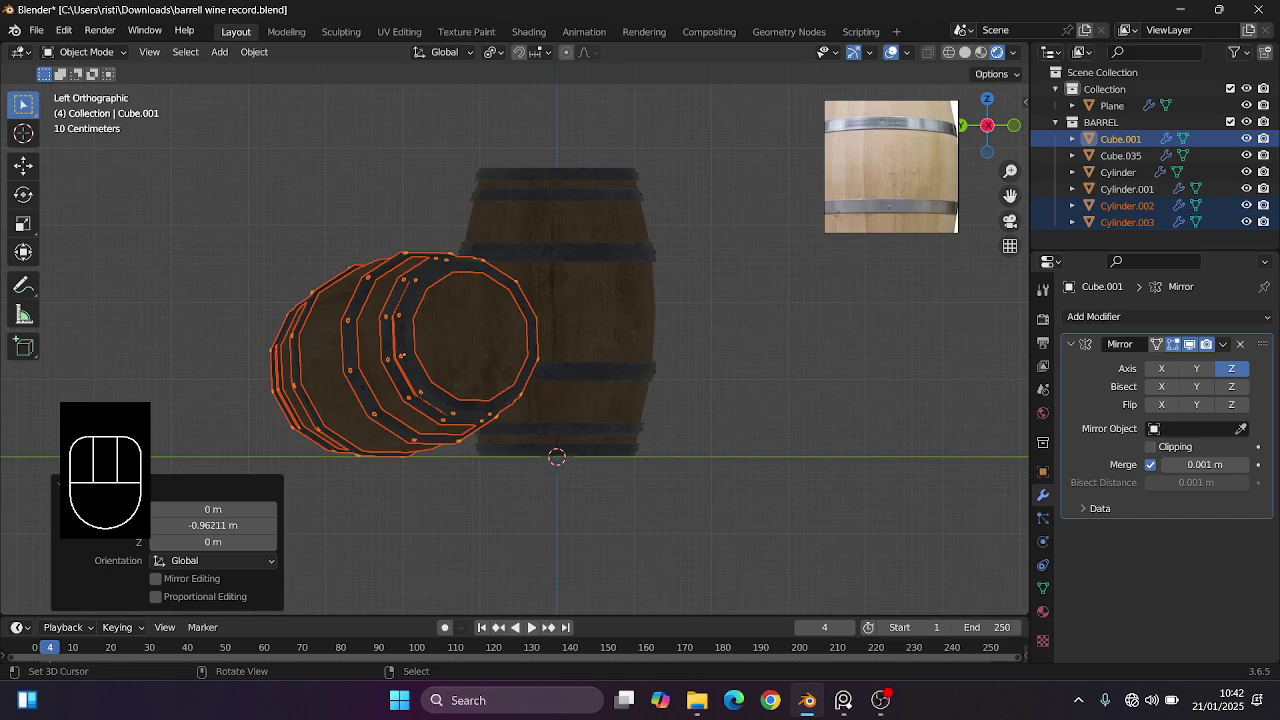
key("r")
key("r")
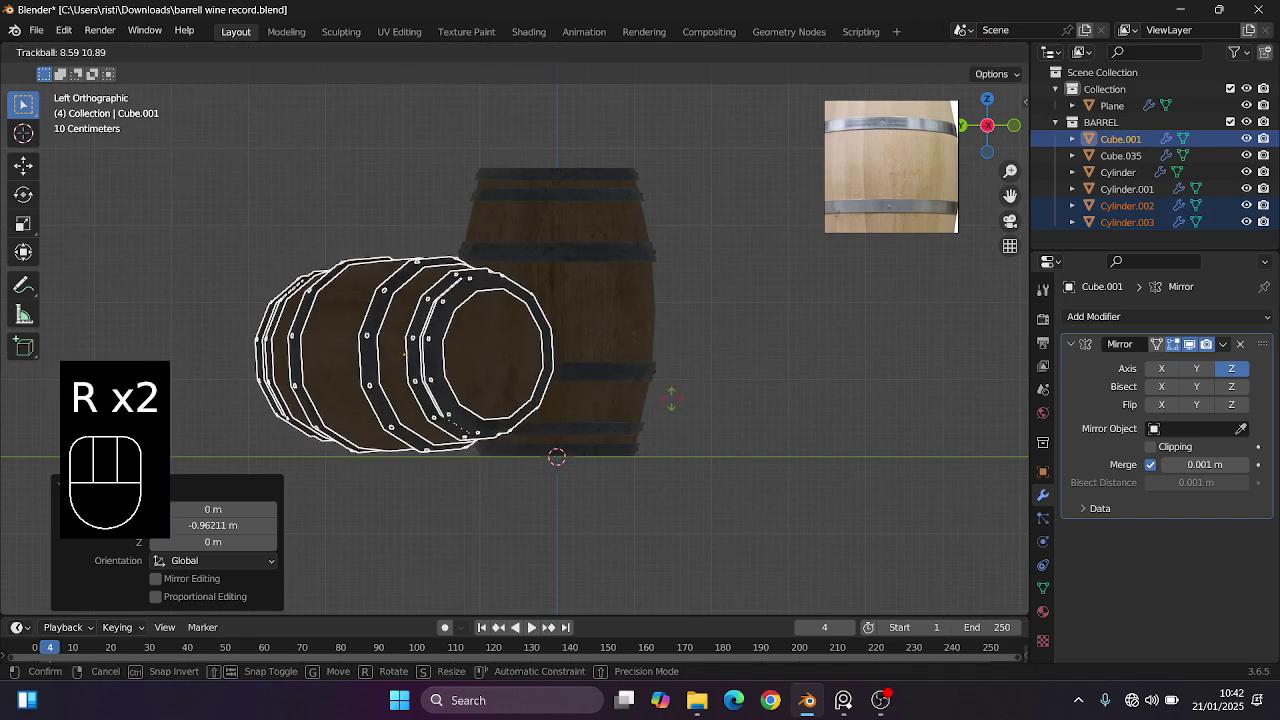
key("g")
key("z")
left_click(671, 410)
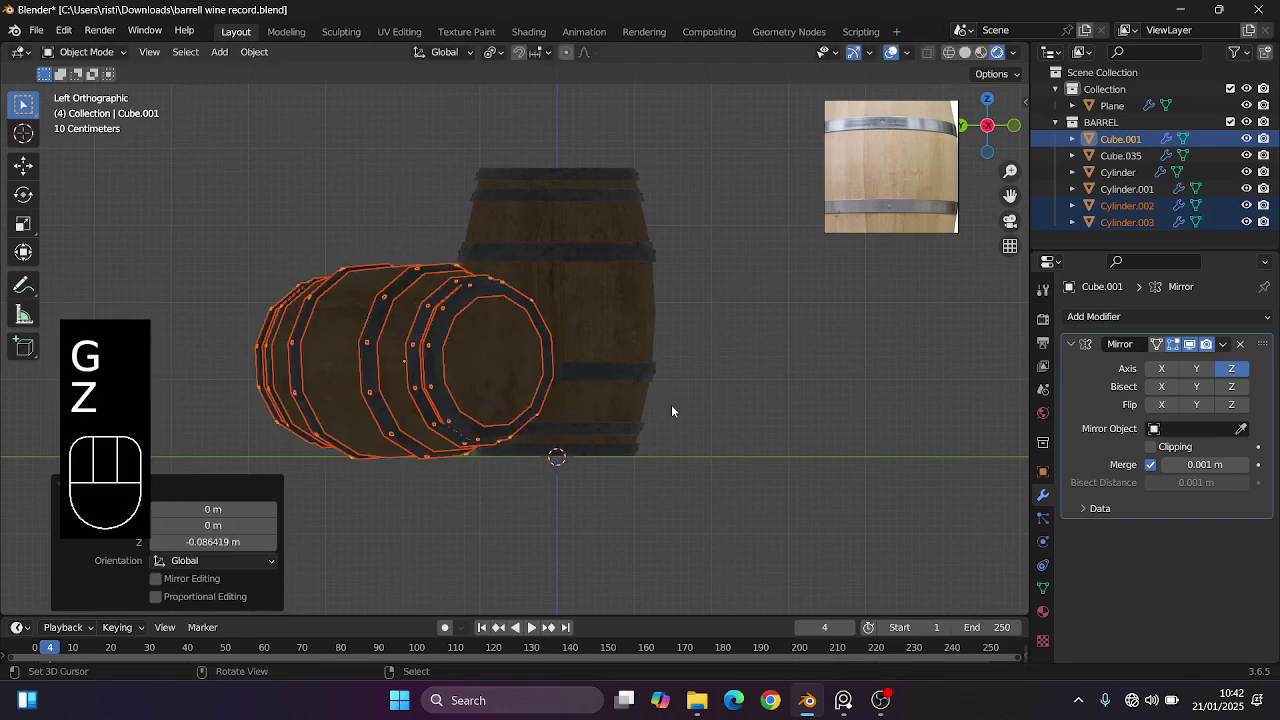
Examine the arrangement of the two barrels on the backdrop from several angles.
middle_click_drag(671, 410, 749, 428)
scroll(686, 383, "down", 3)
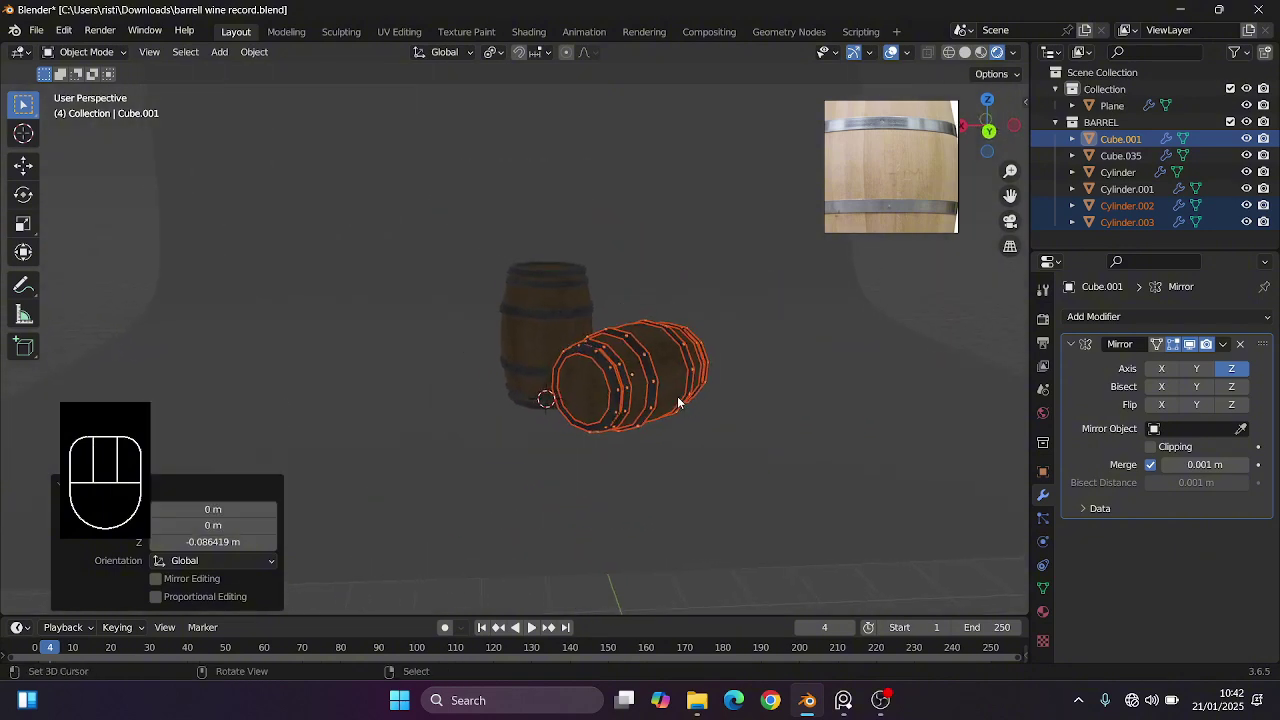
middle_click_drag(678, 397, 601, 384)
scroll(551, 380, "down", 3)
mouse_move(601, 384)
middle_mouse_down()
mouse_move(589, 391)
mouse_move(616, 388)
middle_mouse_up()
scroll(589, 392, "up", 2)
middle_click_drag(616, 388, 686, 380)
middle_click_drag(686, 380, 660, 403, "shift")
scroll(660, 403, "up", 2)
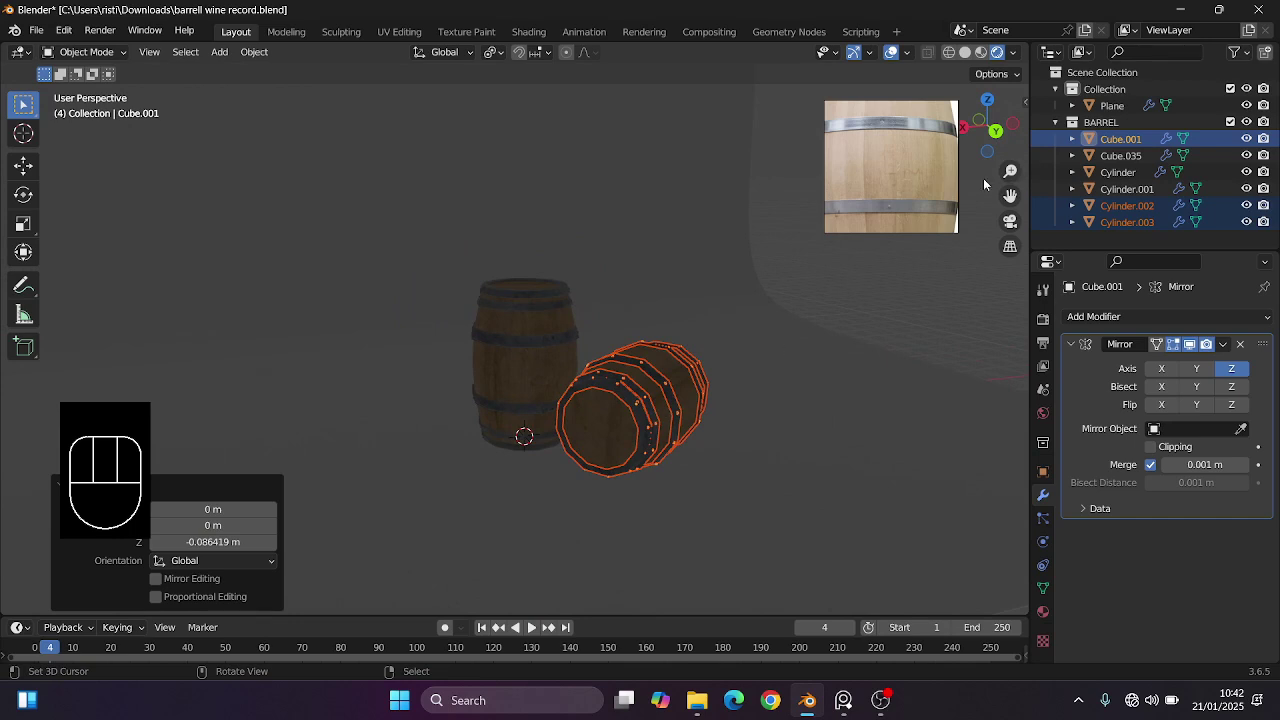
Deselect the barrels and save the barrell wine record.blend file.
left_click(794, 284)
scroll(639, 317, "down", 2)
key("ctrl+s")
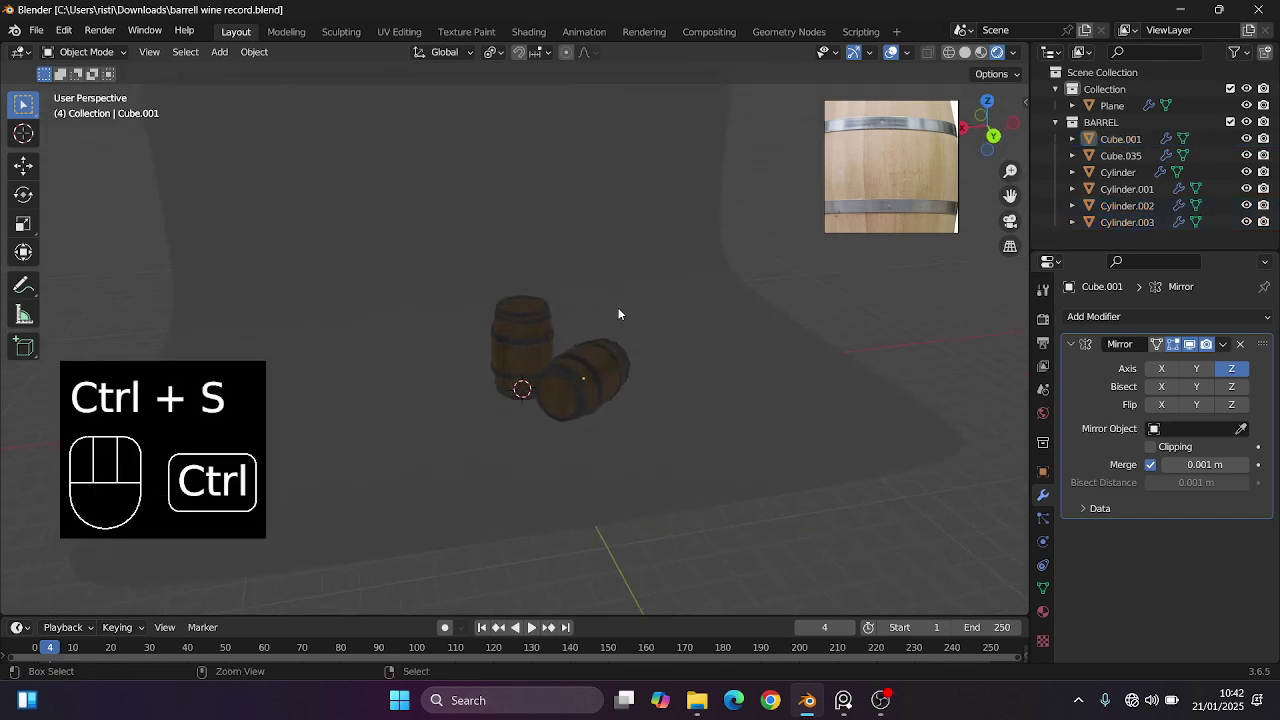
Add a Tri-Lighting three-point light setup aimed at the bodies of both barrels.
left_click(536, 359)
left_click(598, 361, "shift")
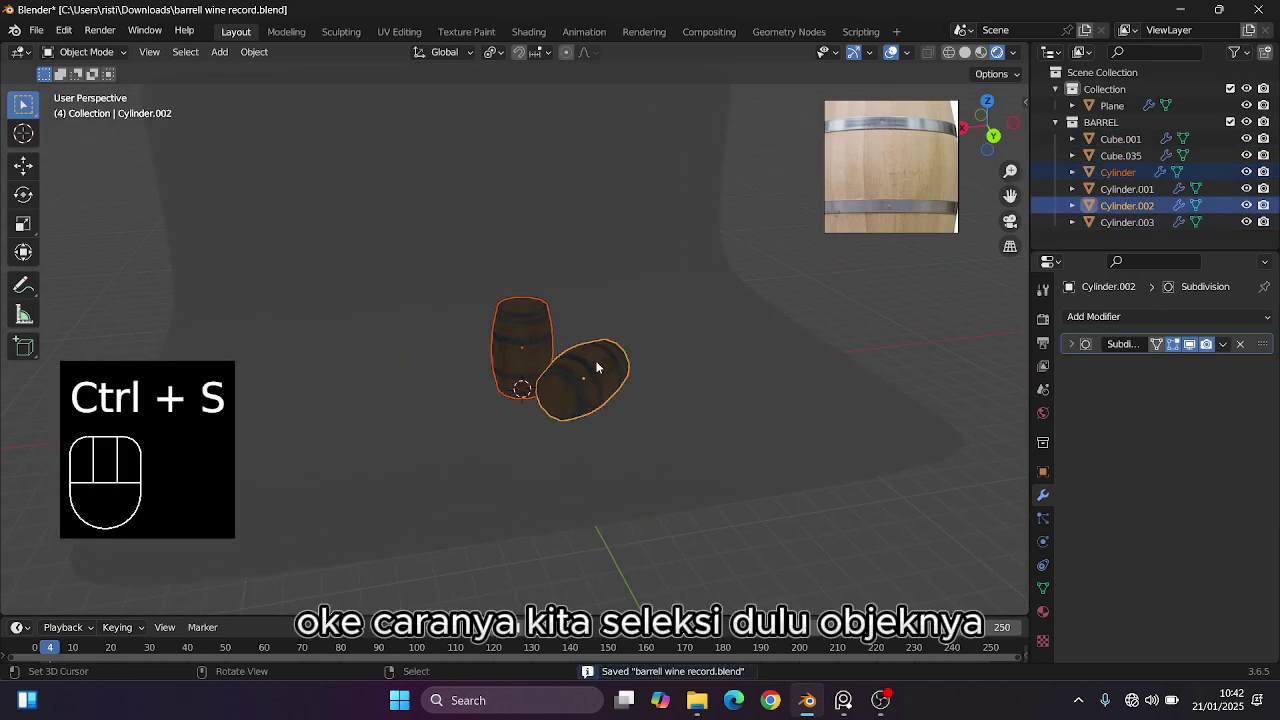
key("shift+a")
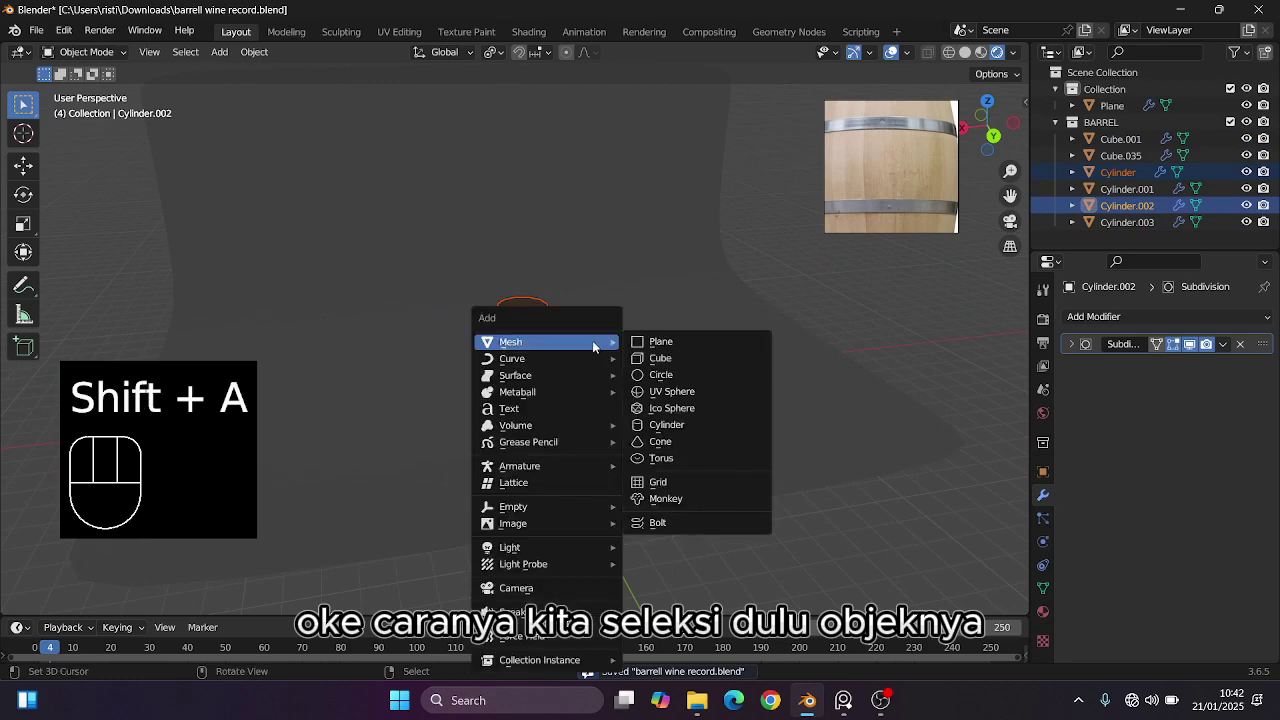
mouse_move(607, 549)
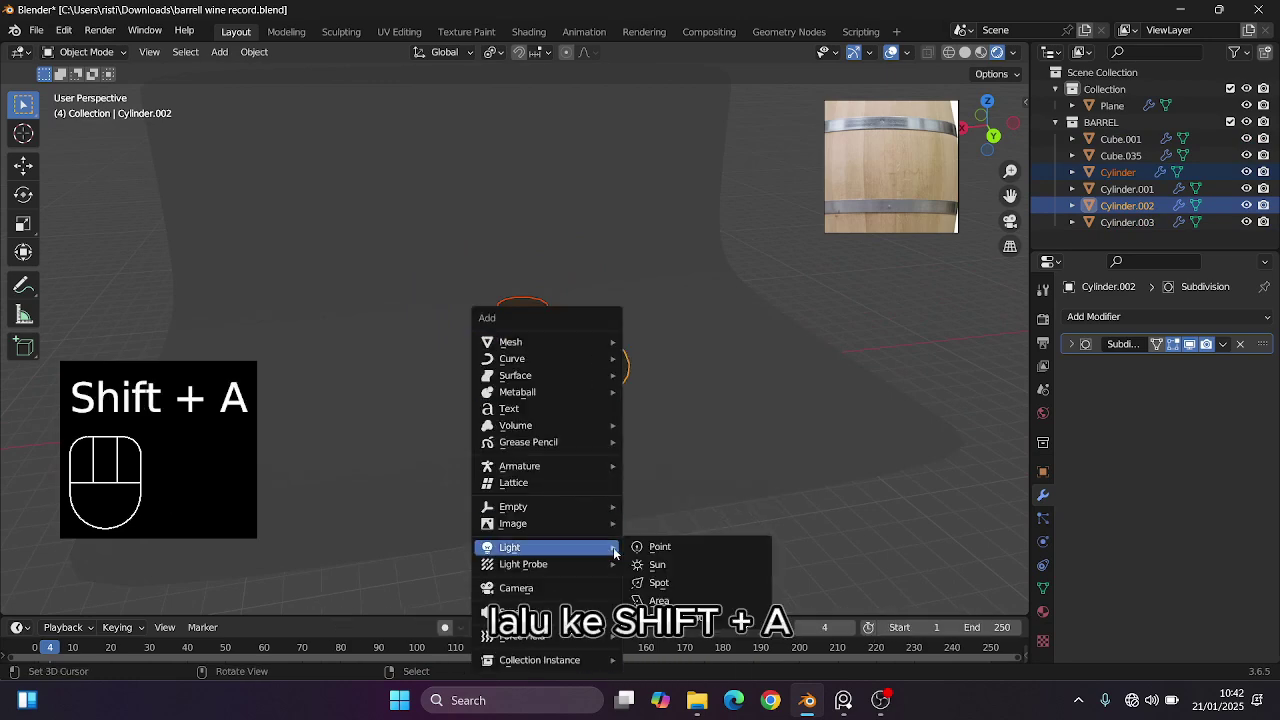
left_click(691, 617)
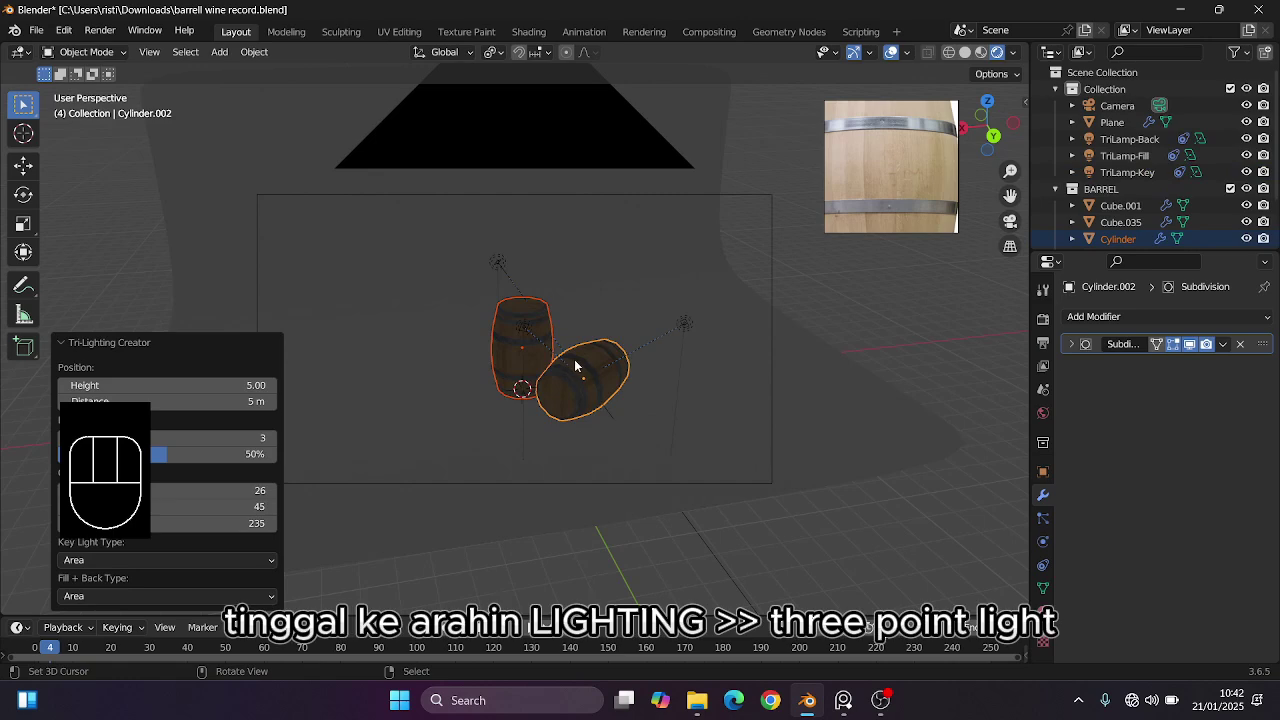
Select the camera, look through it and walk it forward until the two barrels appear larger in the frame.
scroll(560, 300, "up", 5)
right_click(547, 125)
key("KP_0")
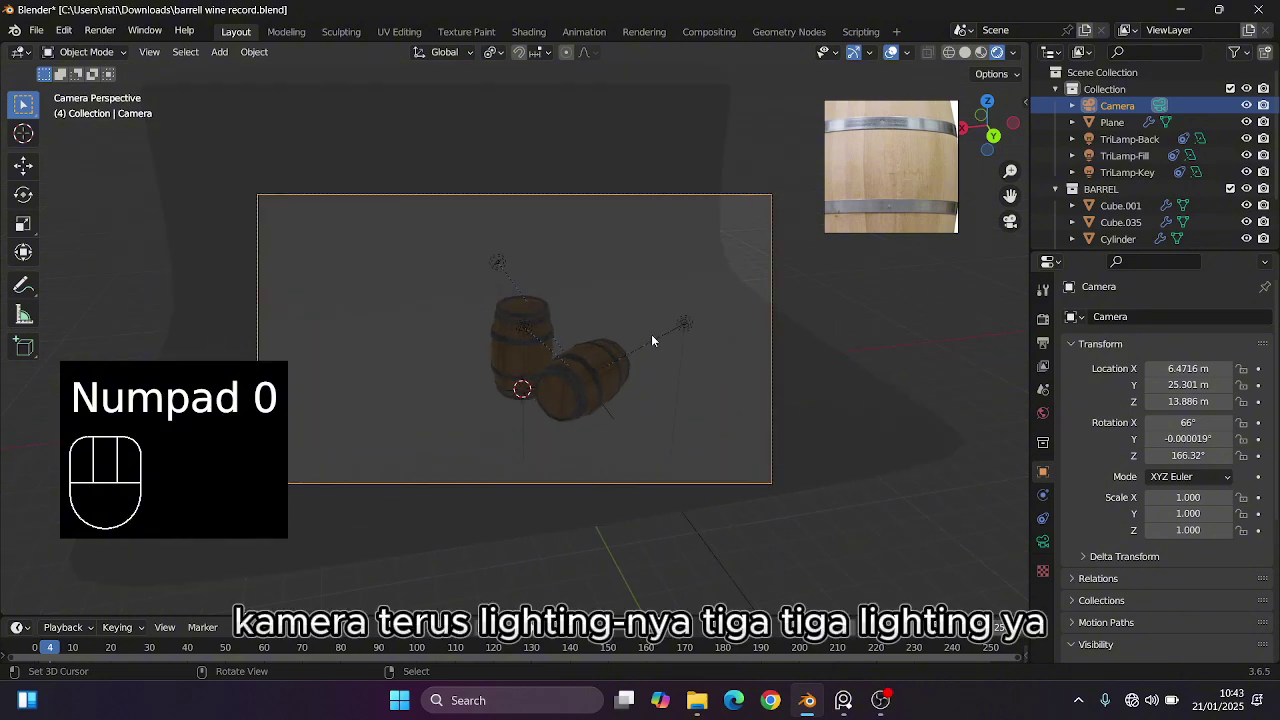
key("shift+grave")
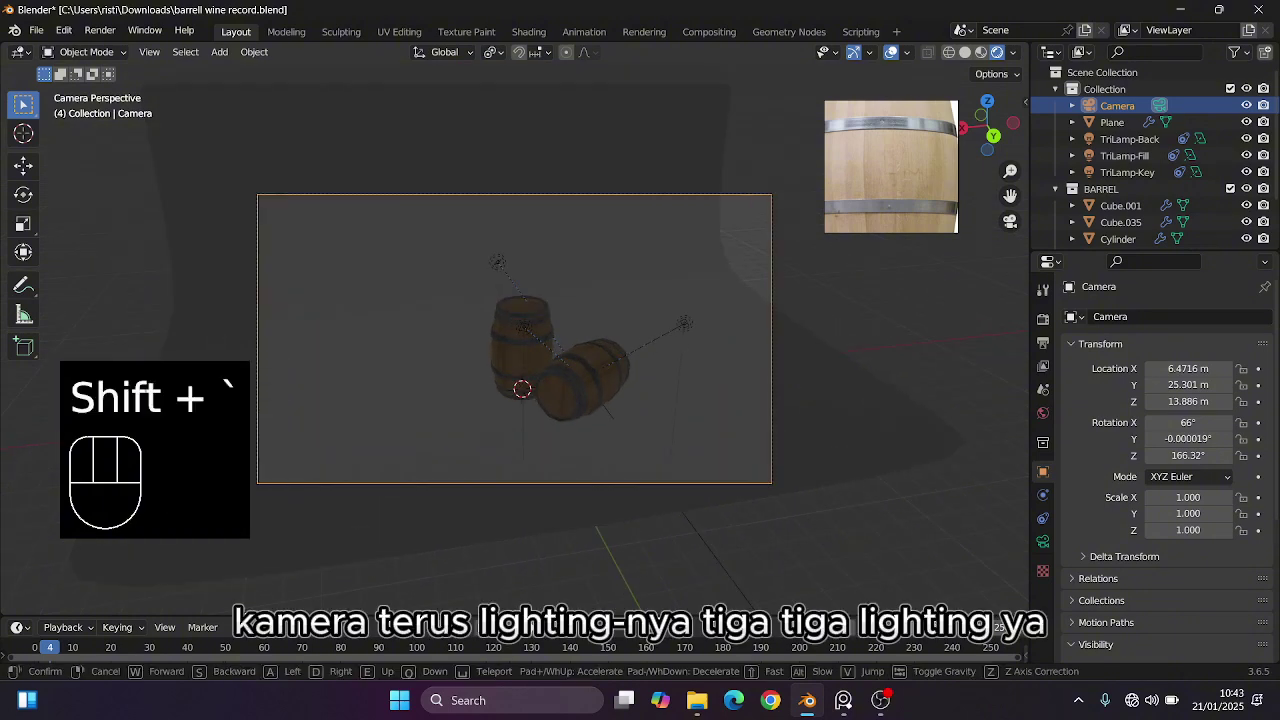
key("d")
key("w")
key("w")
key("w")
key("w")
key("w")
key("w")
key("w")
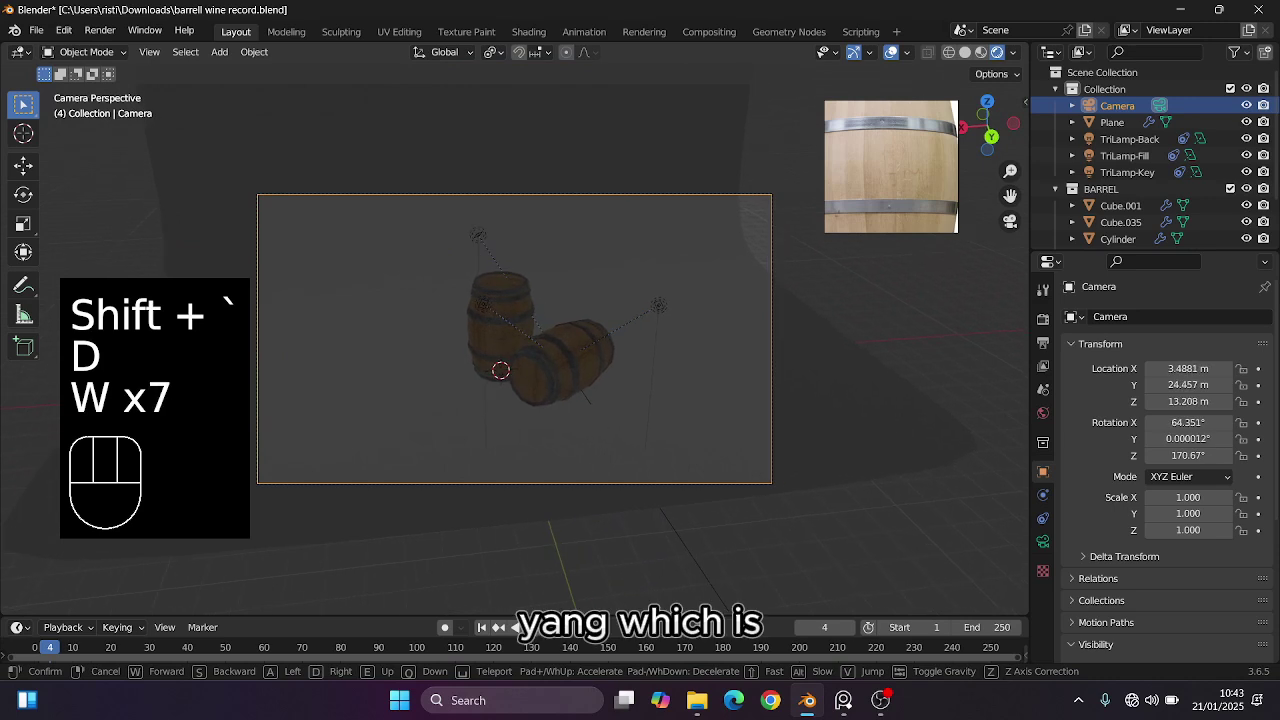
key("w")
key("w")
key("w")
key("w")
key("w")
key("w")
key("w")
key("w")
key("w")
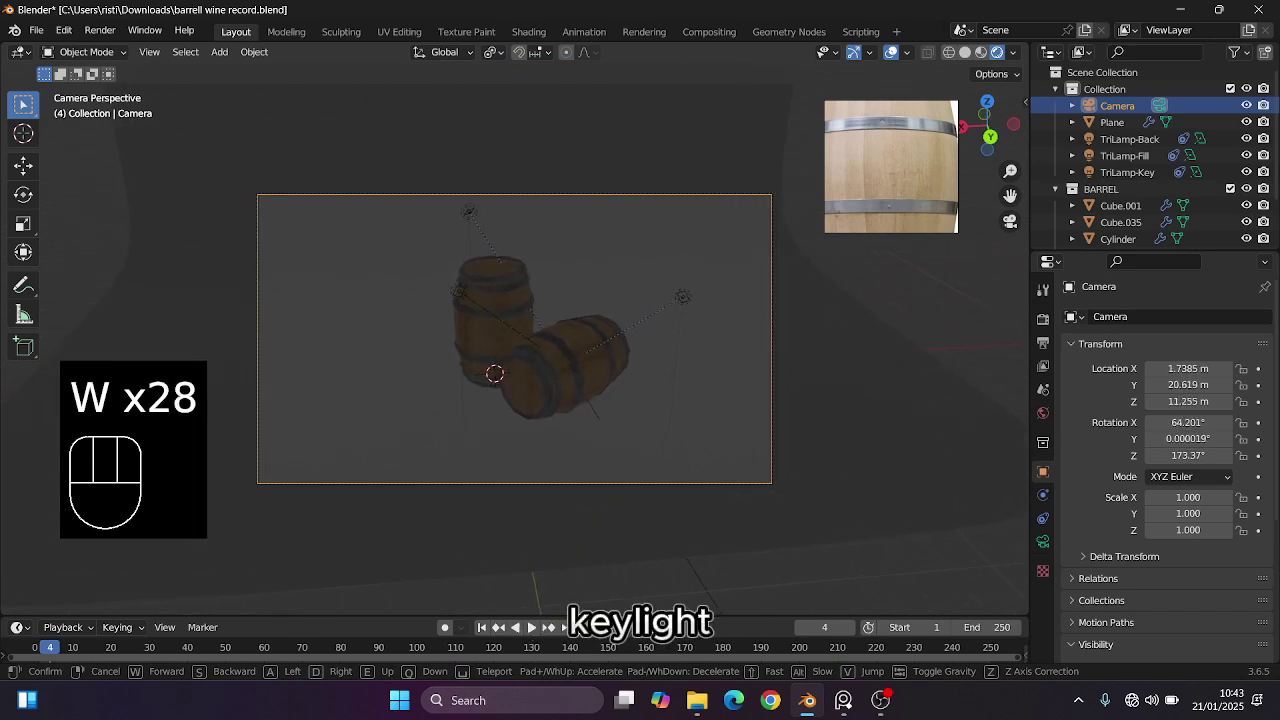
key("w")
Lower the camera to a height of about 3.5 m and aim it nearly level, framing both barrels at about 84.9° X and 174.1° Z.
key("d")
key("d")
key("q")
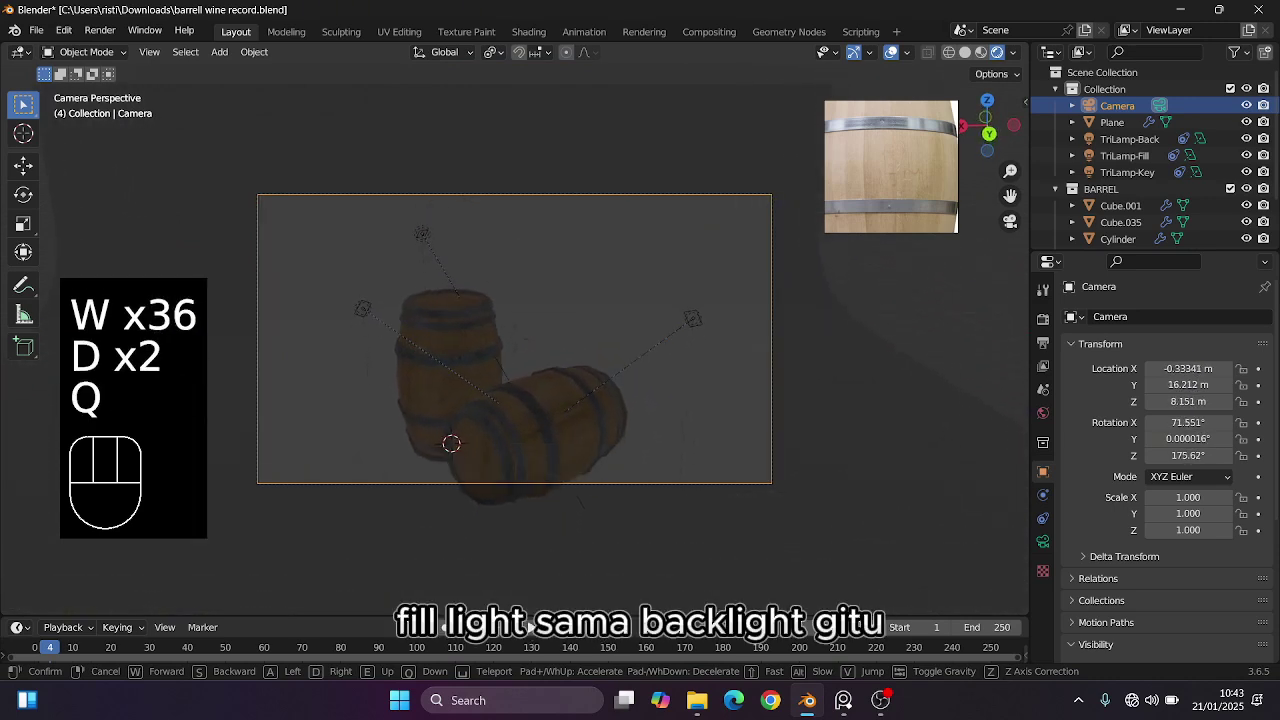
key("a")
key("e")
key("q")
key("q")
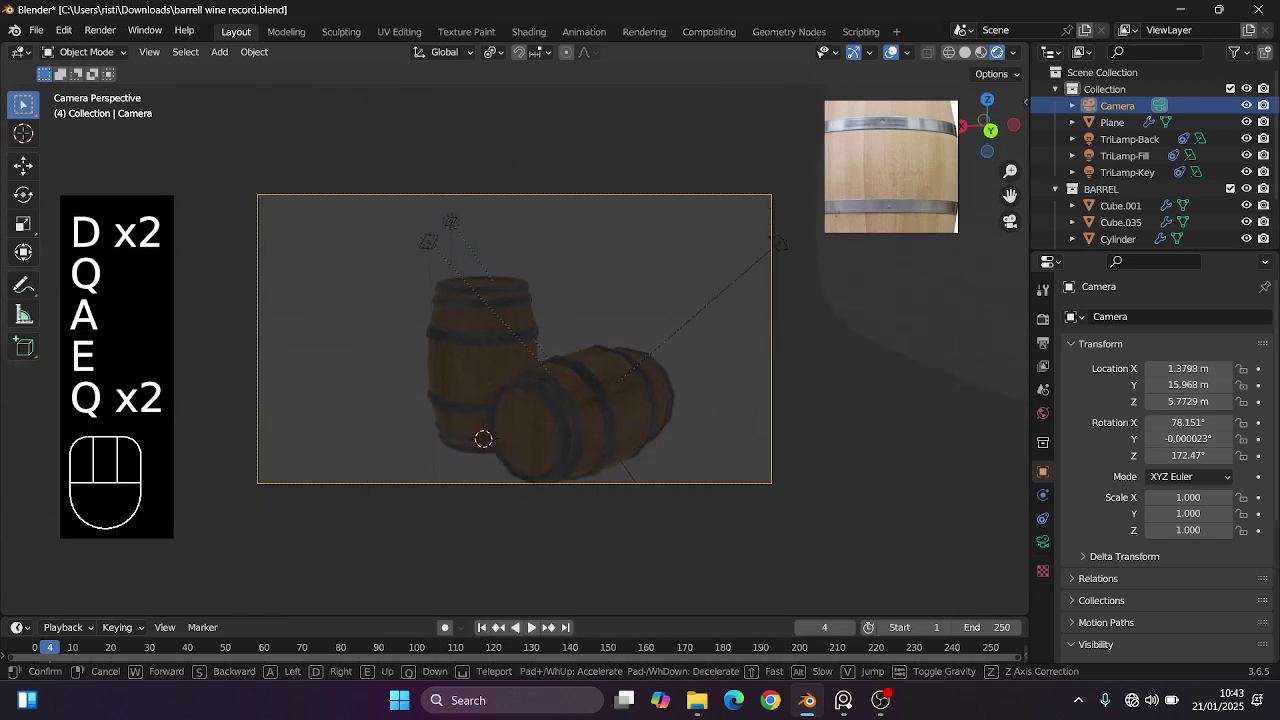
key("q")
key("q")
key("q")
key("q")
key("q")
key("d")
key("e")
key("q")
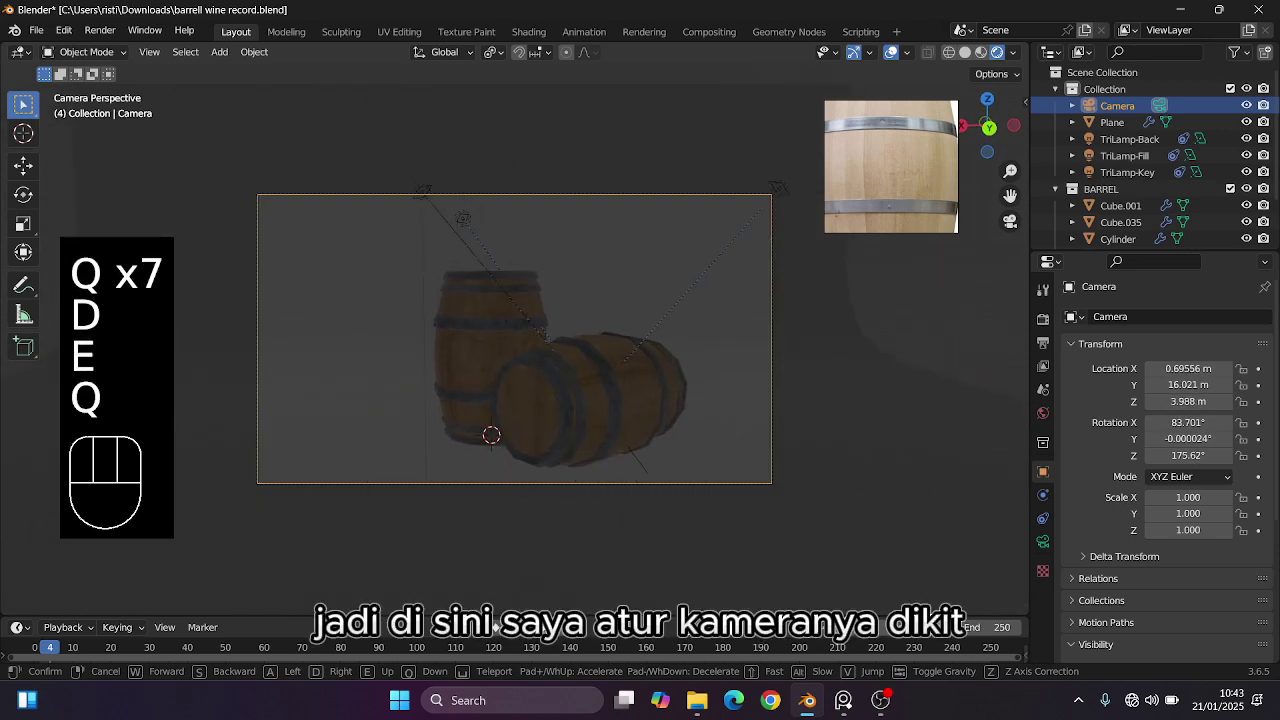
key("a")
left_click(514, 339)
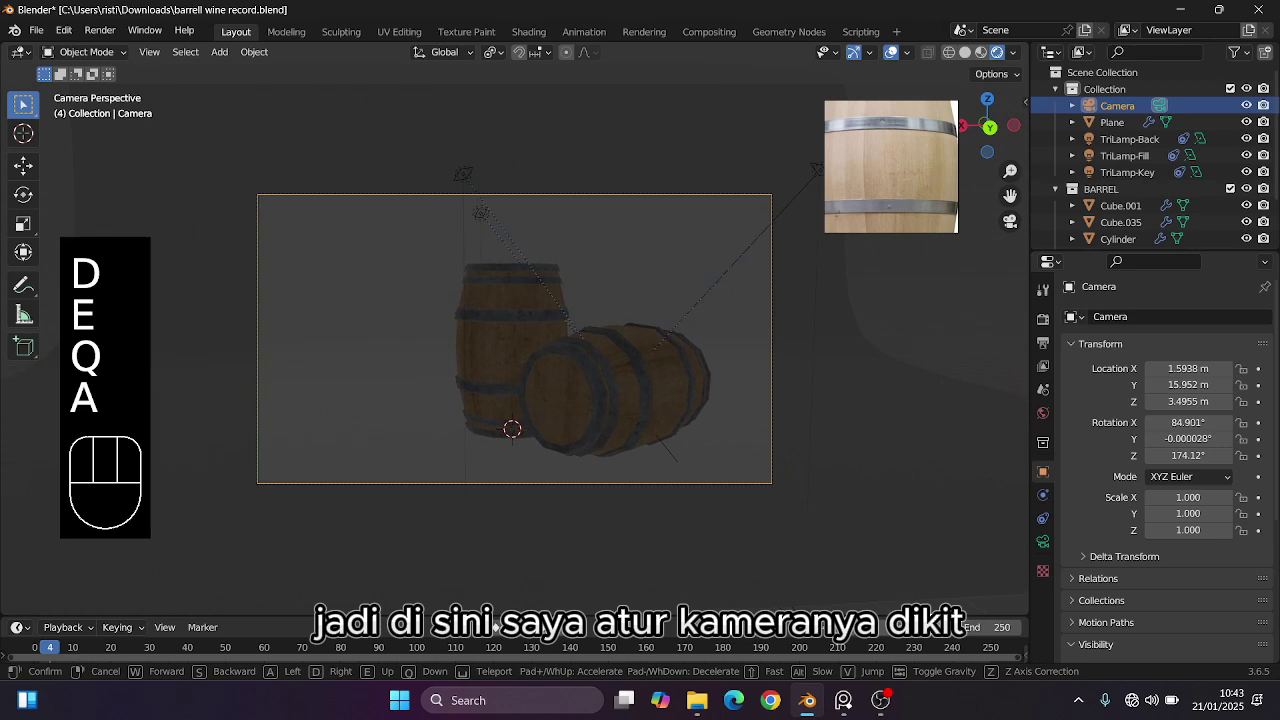
Delete the three existing lights TriLamp-Back, TriLamp-Fill and TriLamp-Key.
left_click(480, 214)
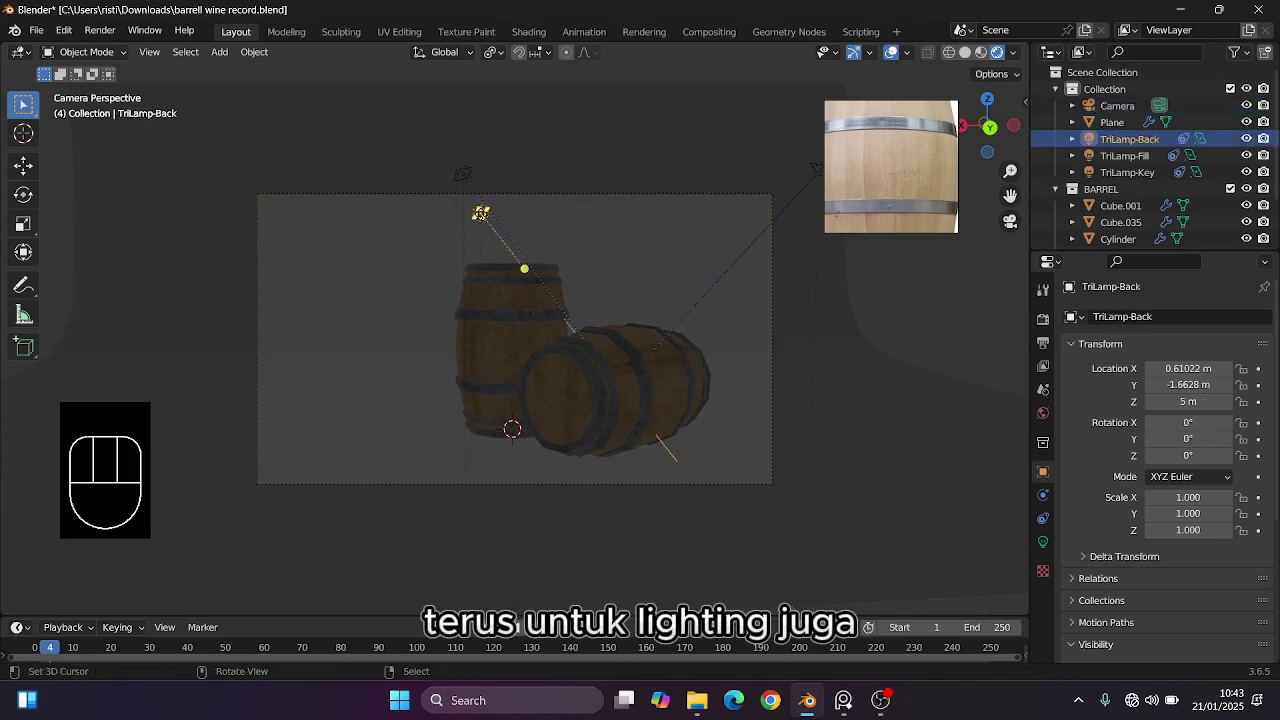
left_click(733, 263)
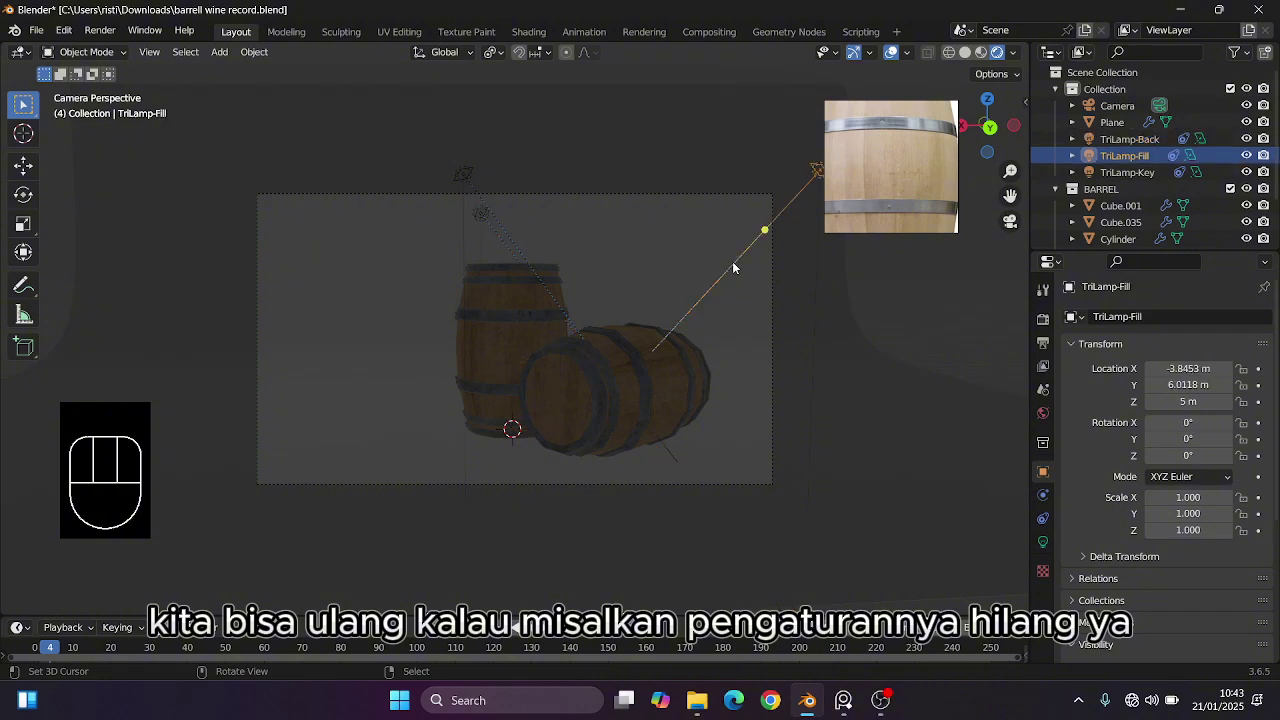
left_click(1128, 172, "shift")
key("x")
left_click(668, 249)
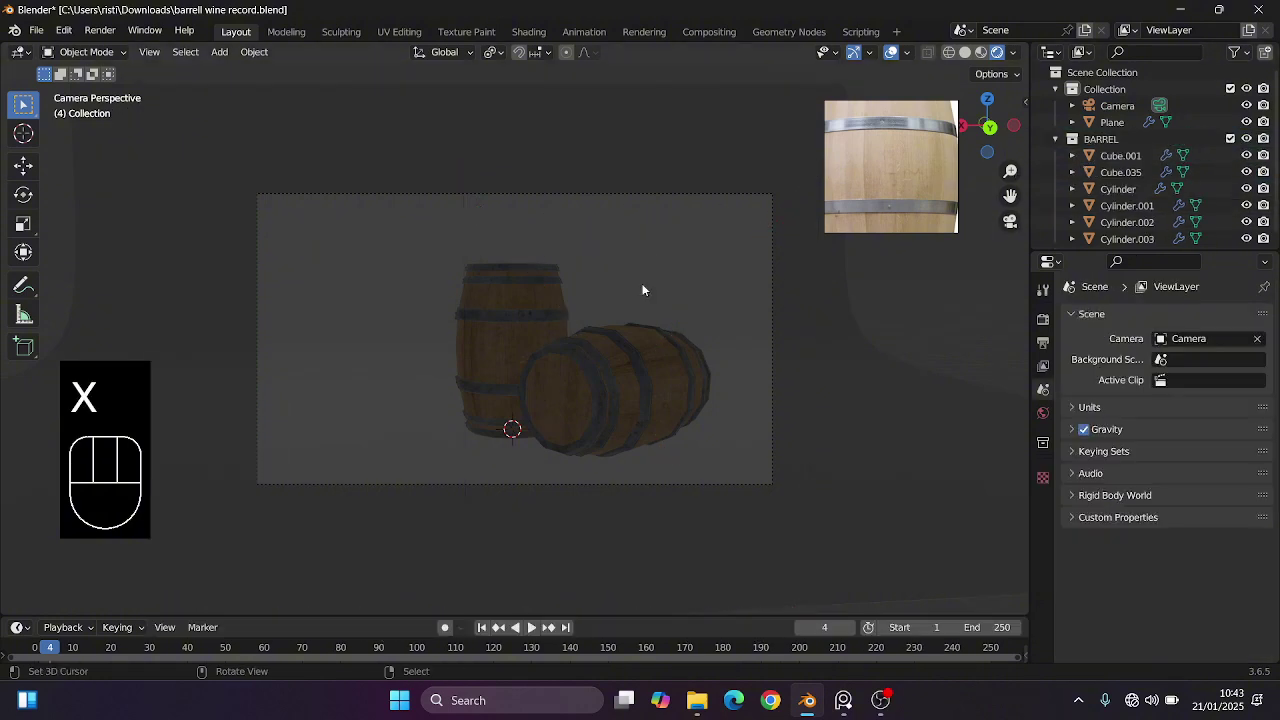
Add a new 3 Point Lights setup aimed at the bodies of both barrels.
right_click(534, 338)
left_click(615, 356, "shift")
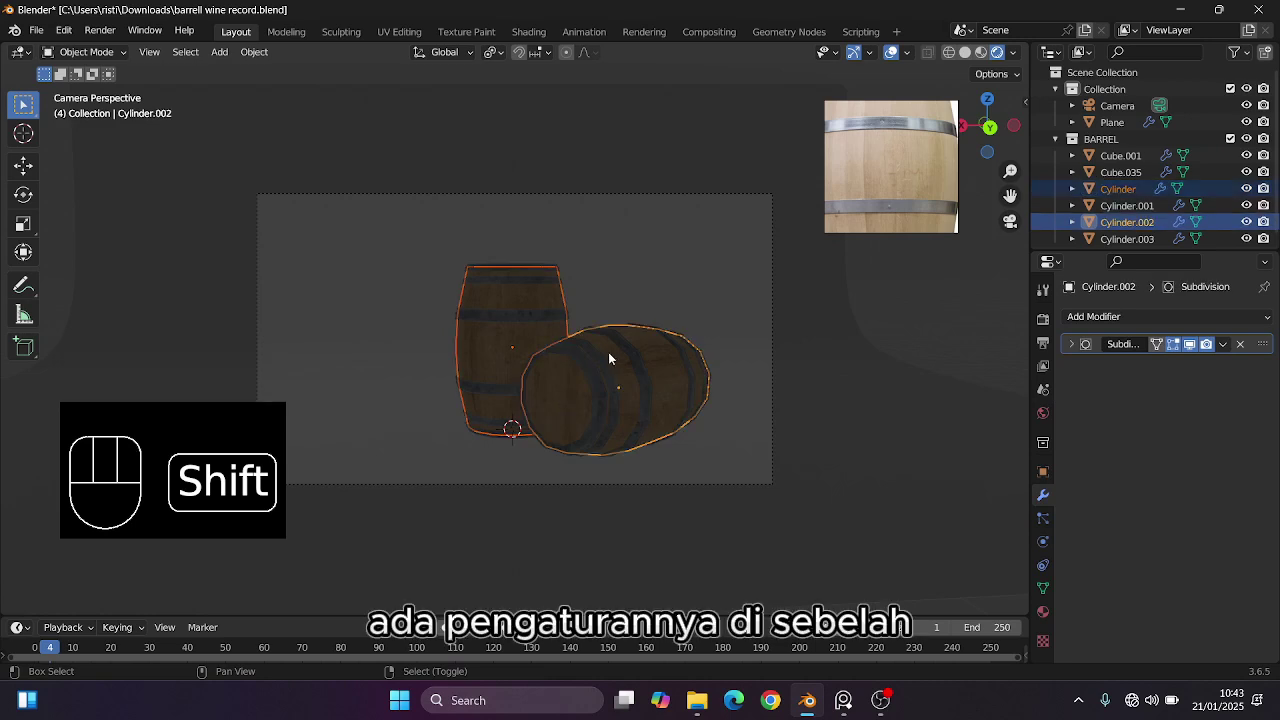
key("shift+a")
mouse_move(540, 308)
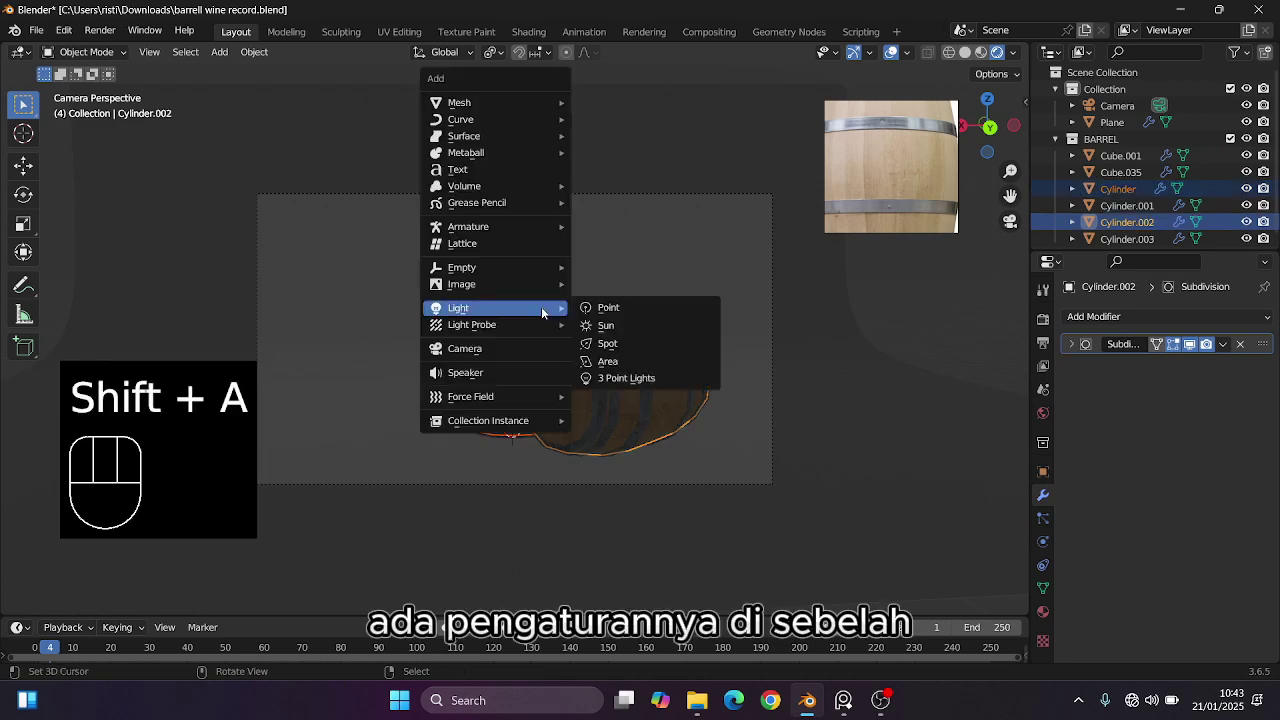
left_click(617, 377)
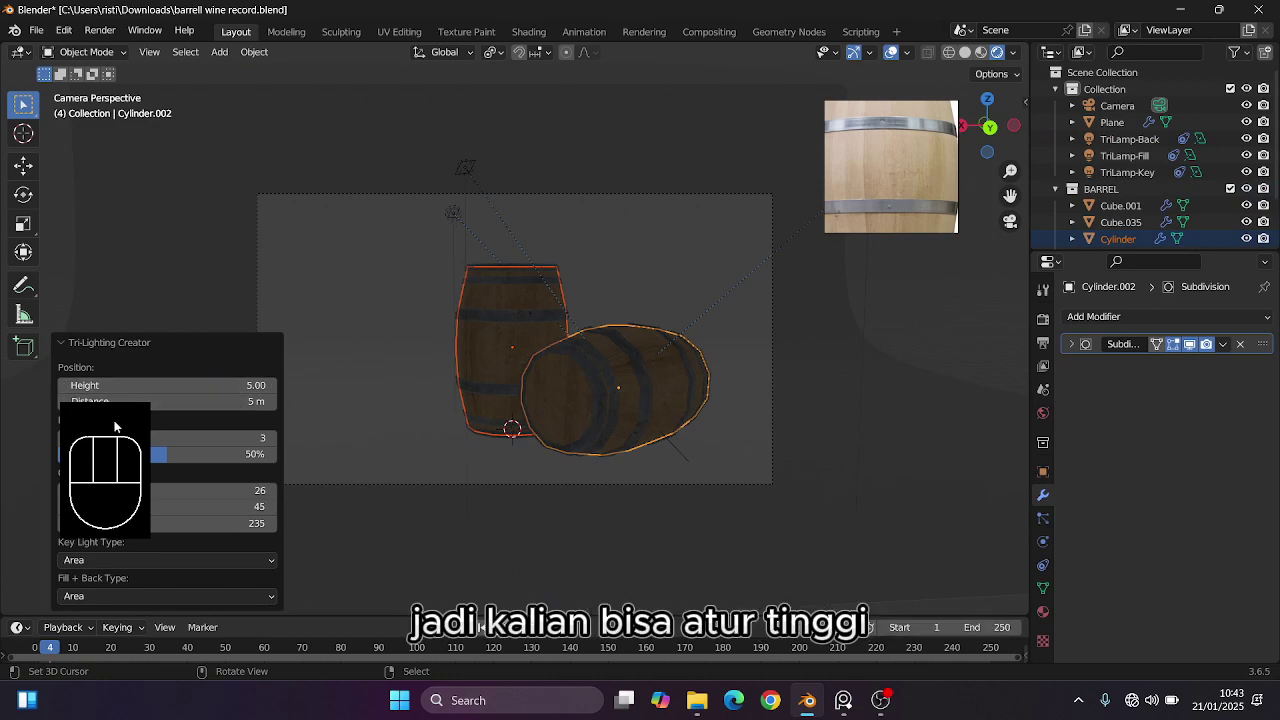
Turn off the Screencast Keys overlay and set the Tri-Lighting base energy to 1000.
left_click(1024, 101)
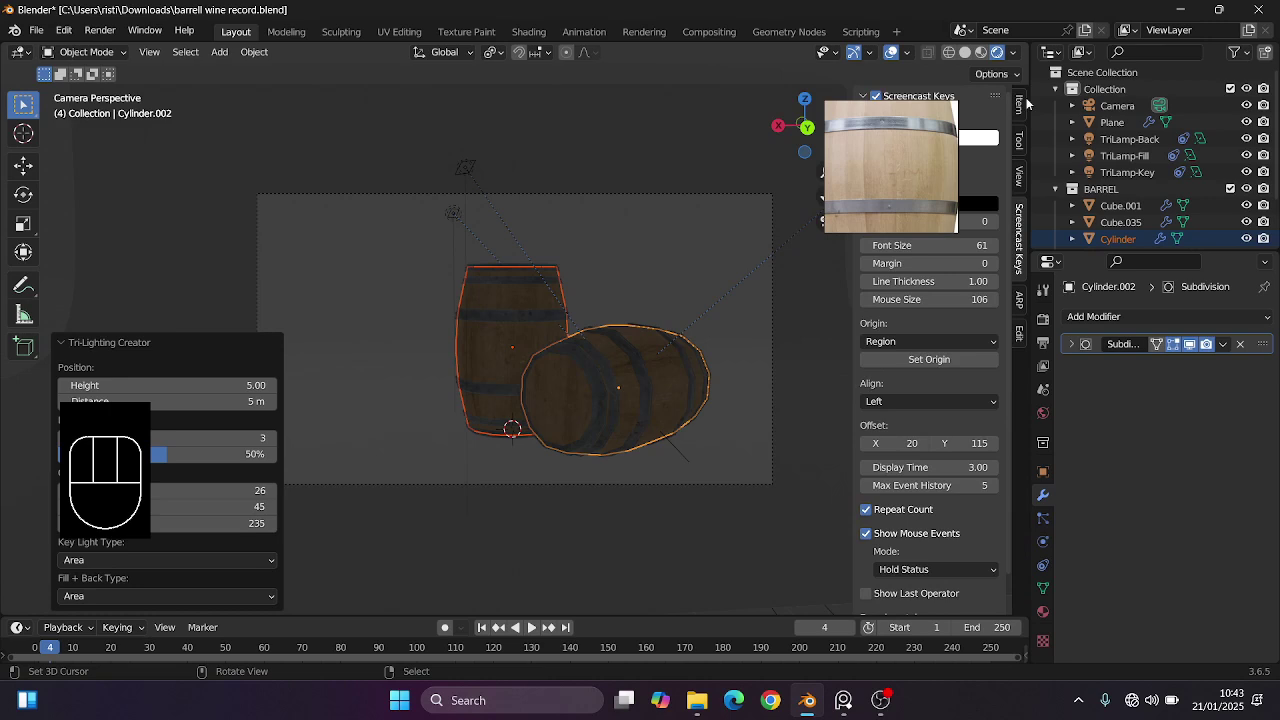
left_click(877, 96)
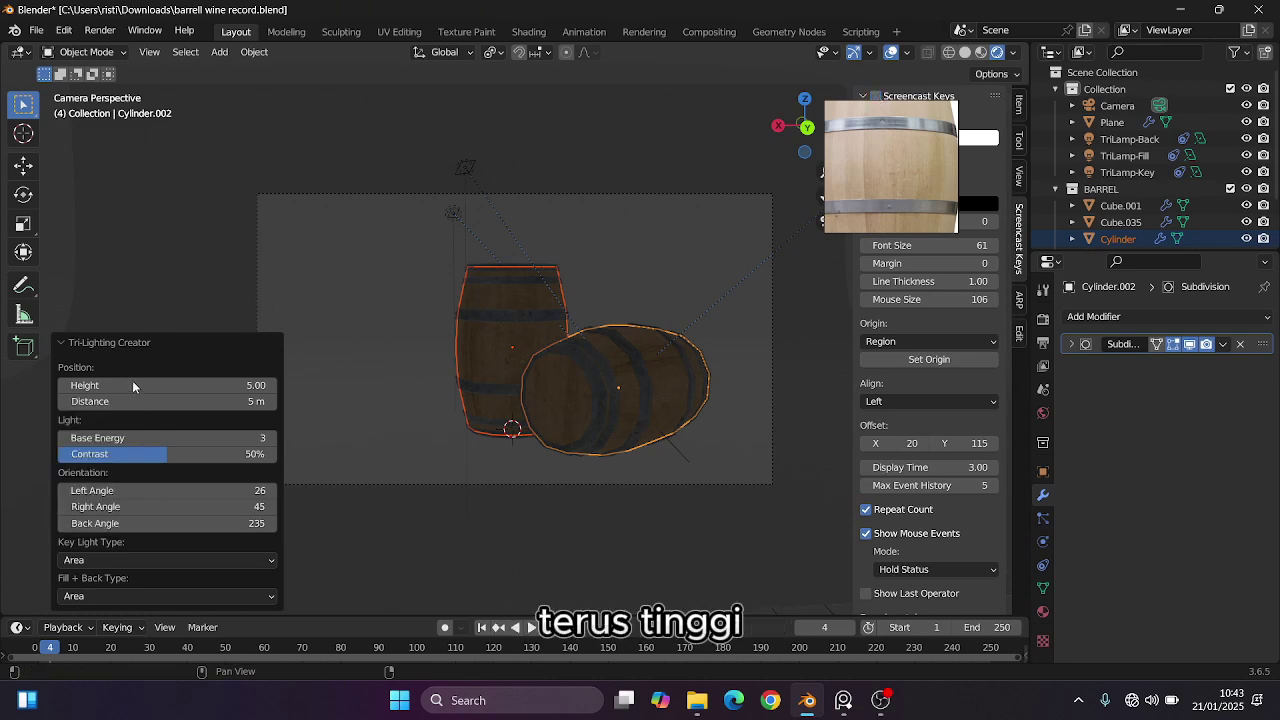
mouse_move(150, 438)
left_mouse_down()
mouse_move(290, 438)
mouse_move(170, 438)
left_mouse_up()
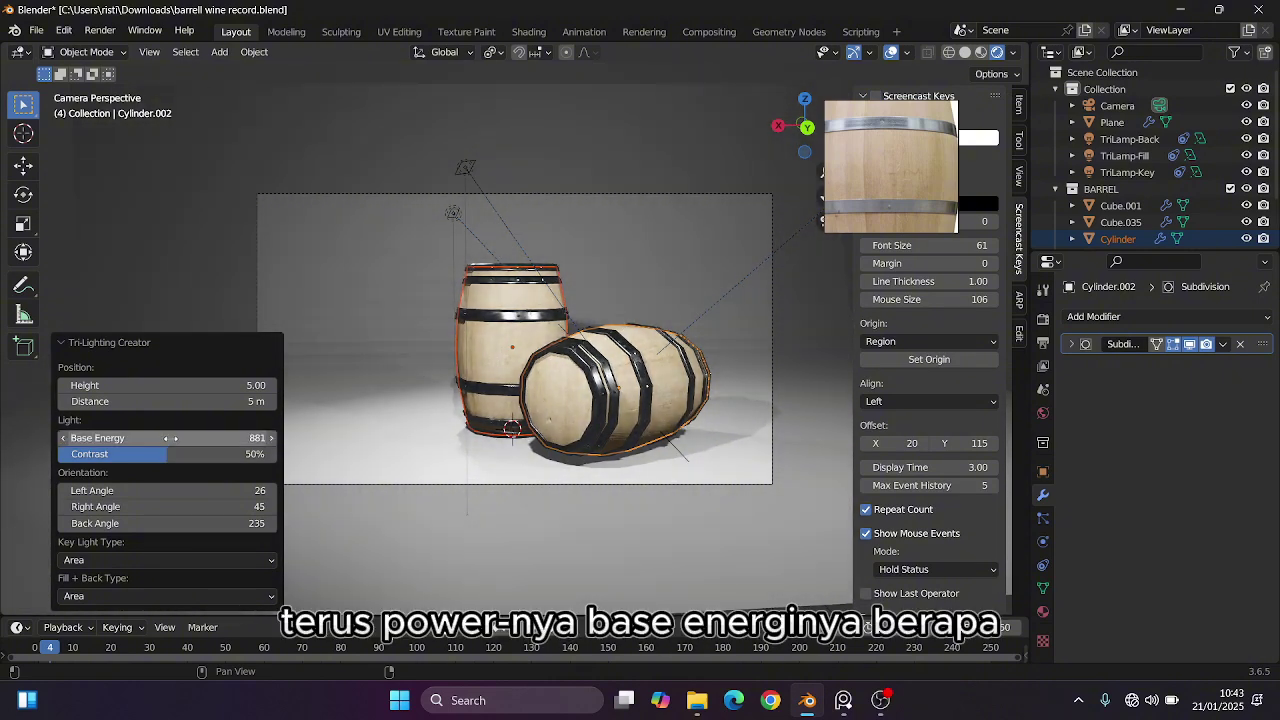
left_click(170, 438)
type("1000")
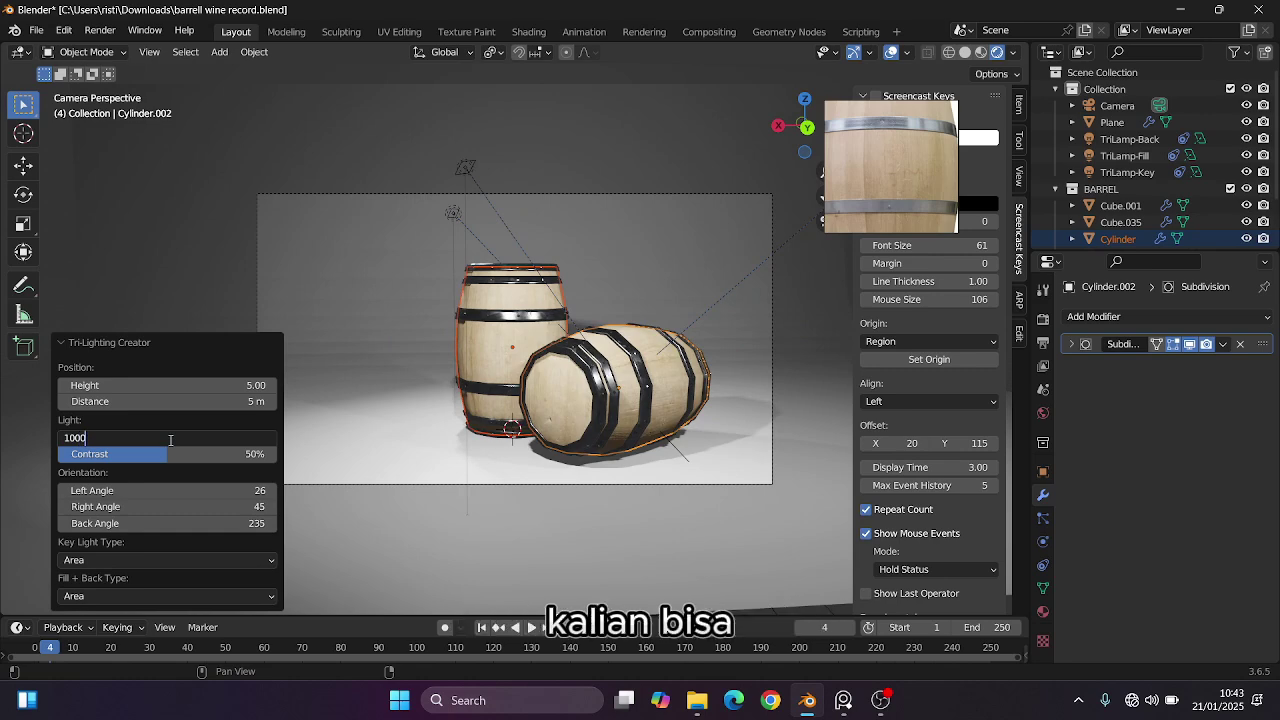
key("Return")
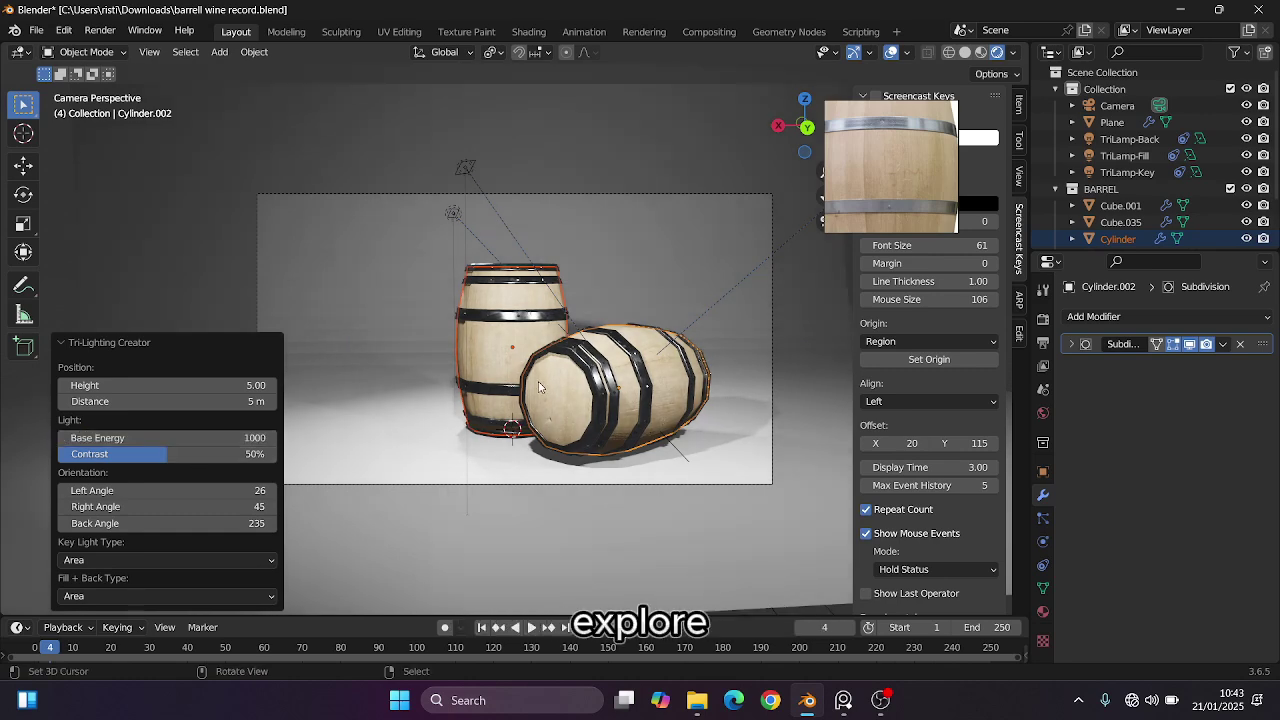
Adjust the Tri-Lighting setup to a height of 9.89, a distance of 7.4 m and a contrast of 66%.
scroll(540, 387, "up", 4)
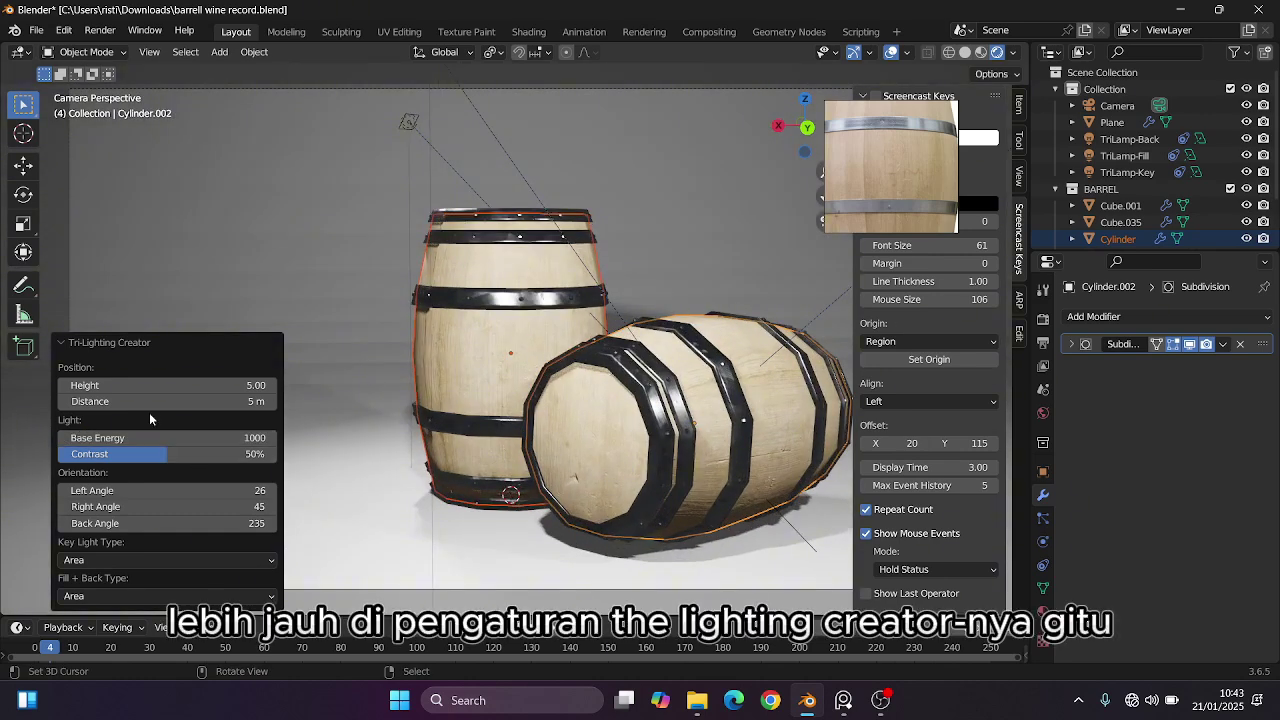
left_click(205, 438)
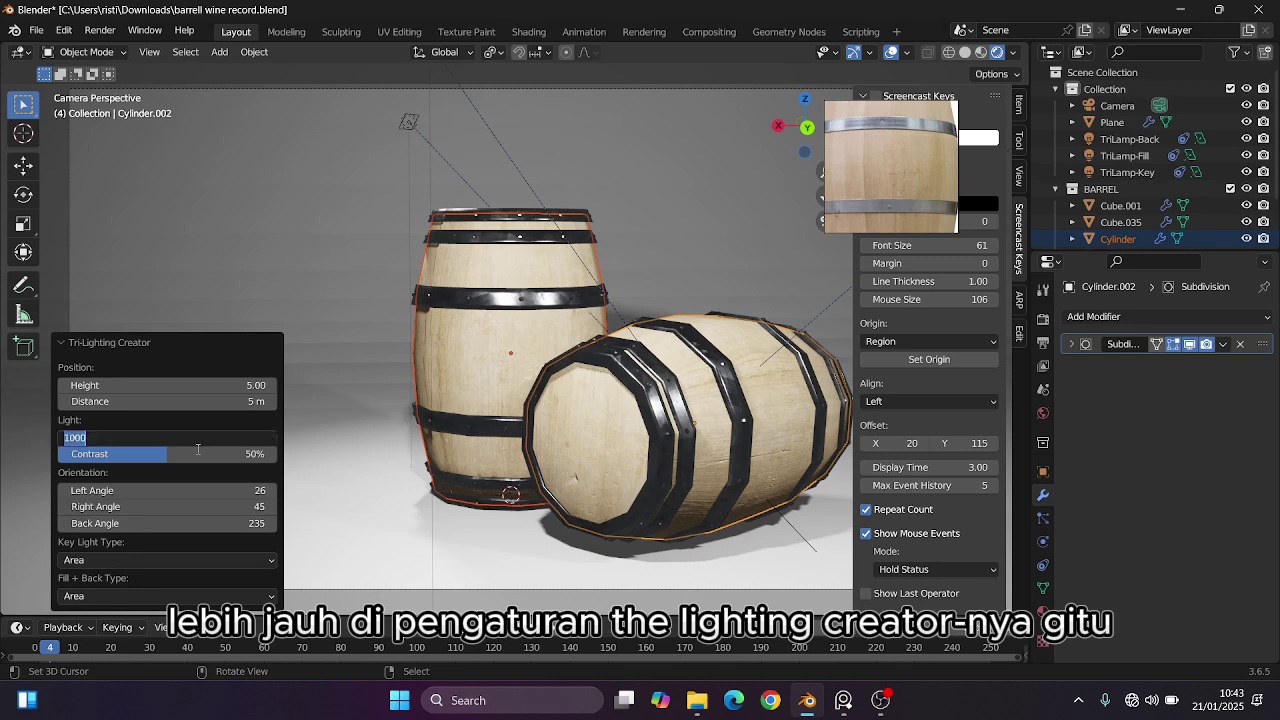
left_click(205, 418)
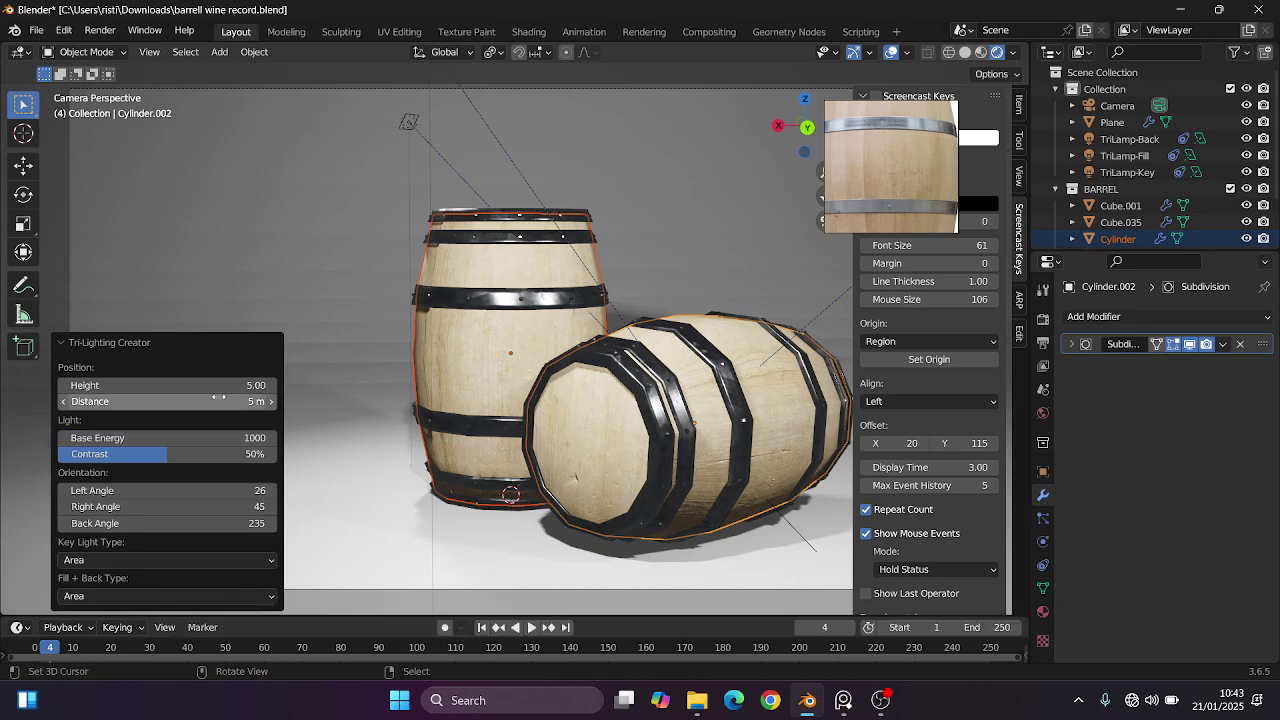
left_click_drag(220, 400, 272, 385)
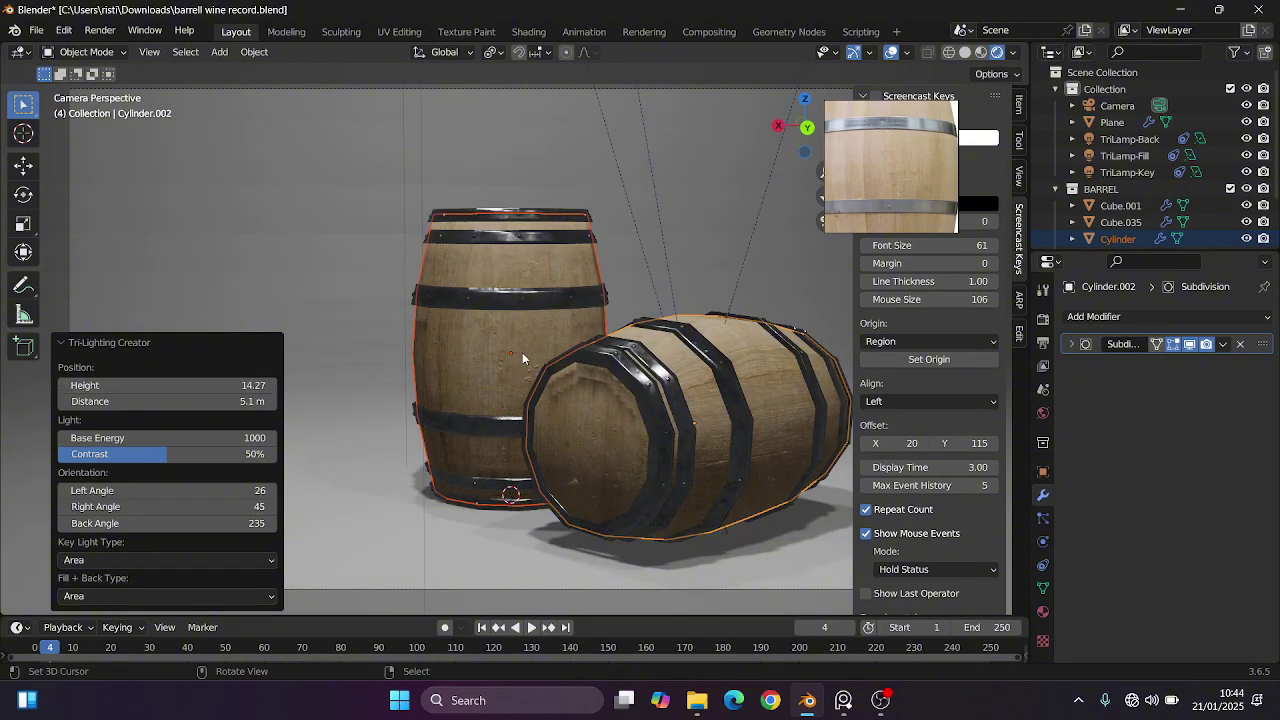
scroll(522, 358, "down", 3)
scroll(530, 357, "up", 3)
scroll(541, 356, "down", 3)
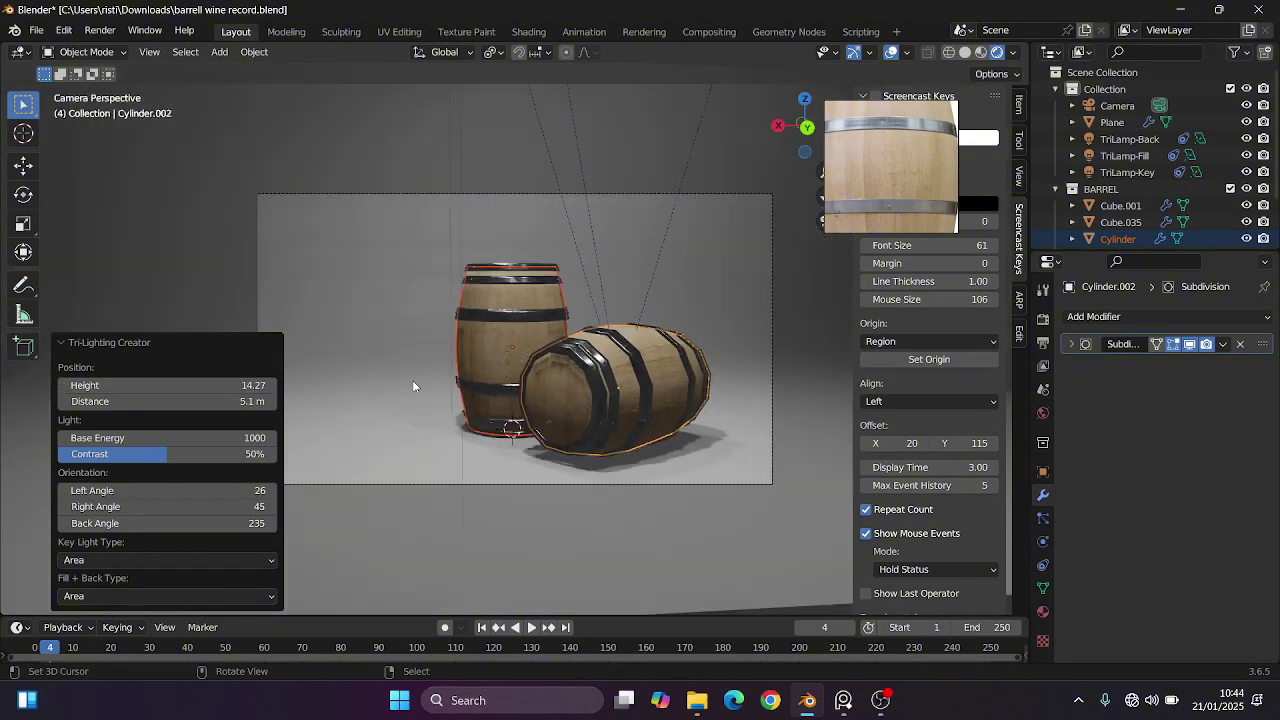
mouse_move(200, 385)
left_mouse_down()
mouse_move(120, 385)
mouse_move(178, 385)
mouse_move(154, 385)
mouse_move(205, 401)
mouse_move(192, 401)
left_mouse_up()
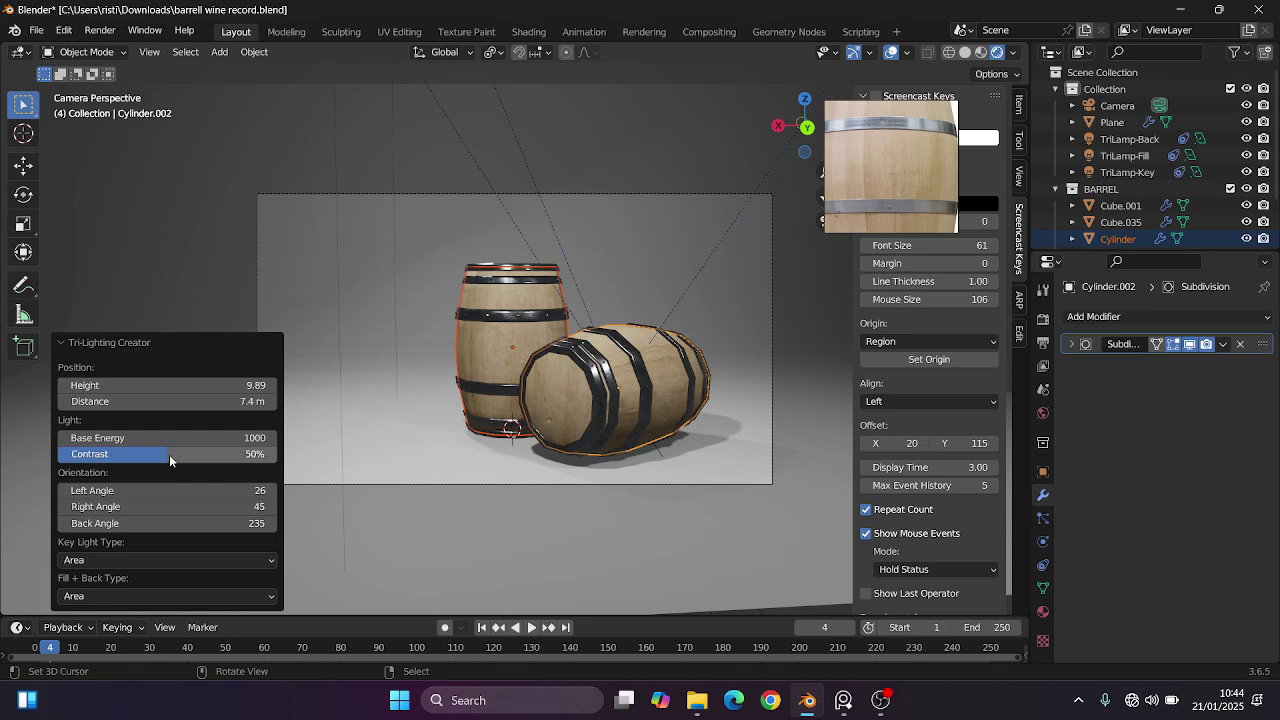
left_click_drag(170, 460, 204, 460)
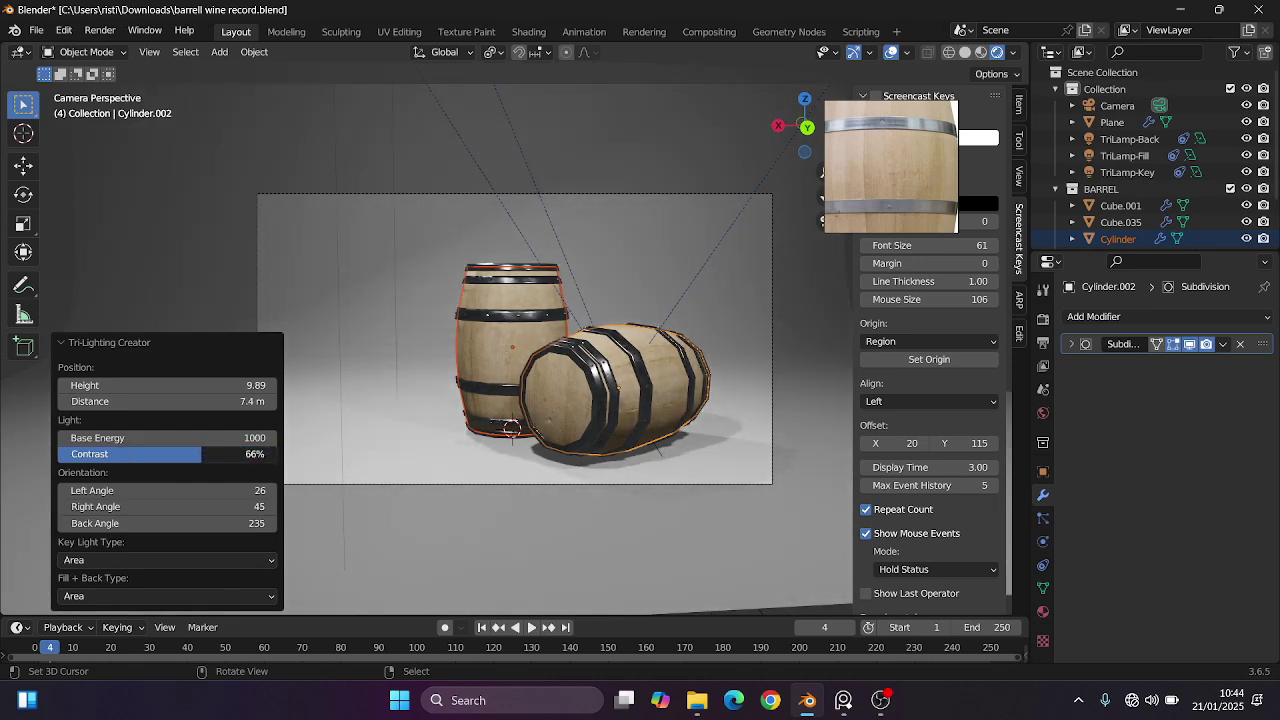
Try a Tri-Lighting base energy of 5000 and return it to 1000.
left_click(235, 438)
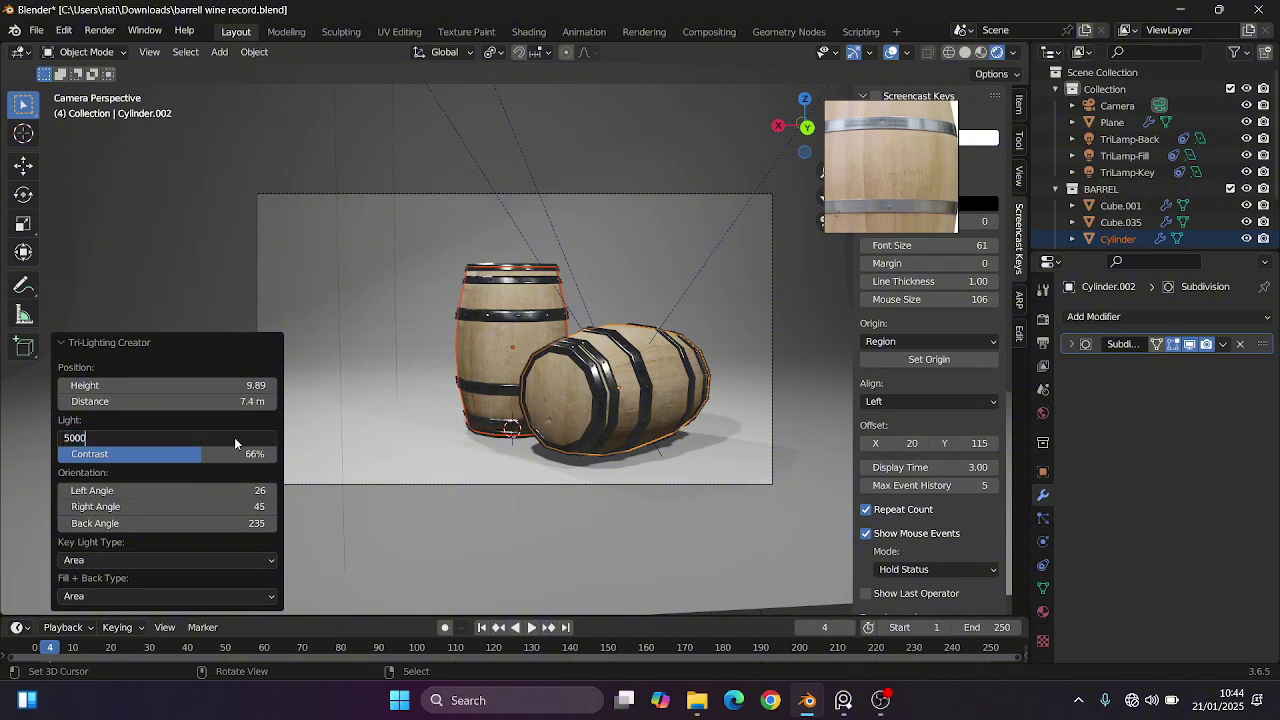
key("Return")
left_click(235, 438)
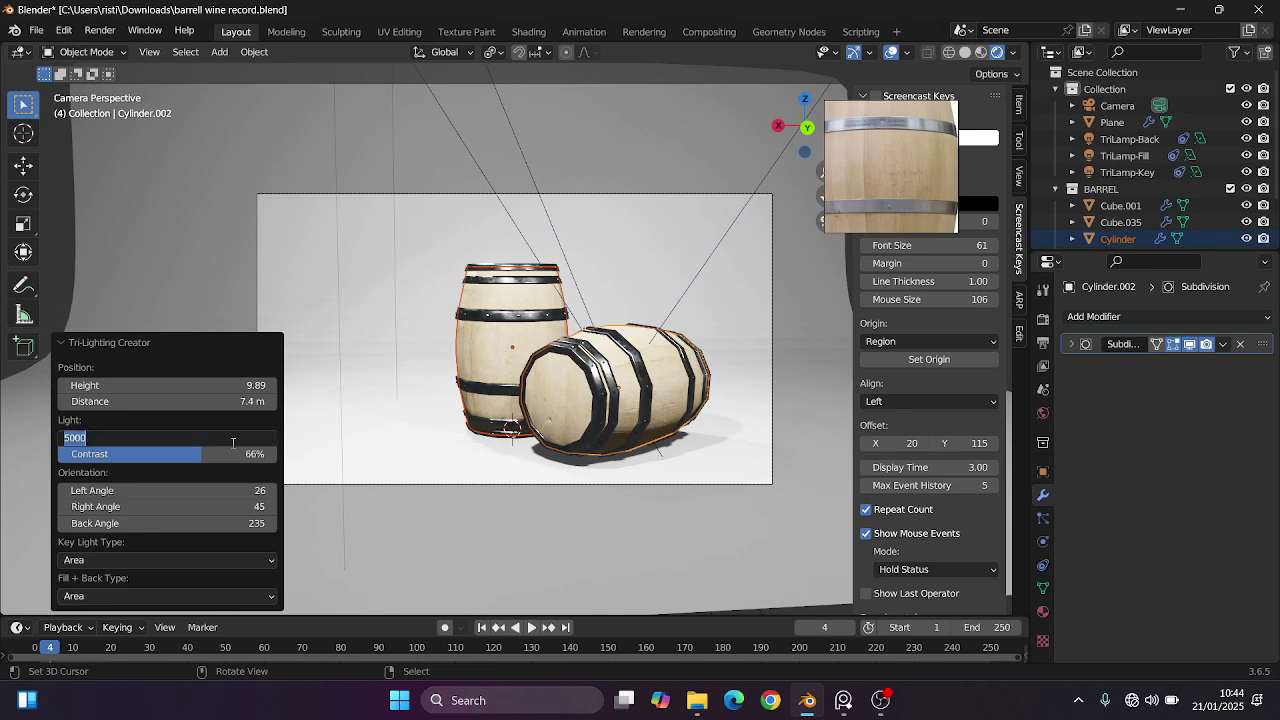
type("1000")
key("Return")
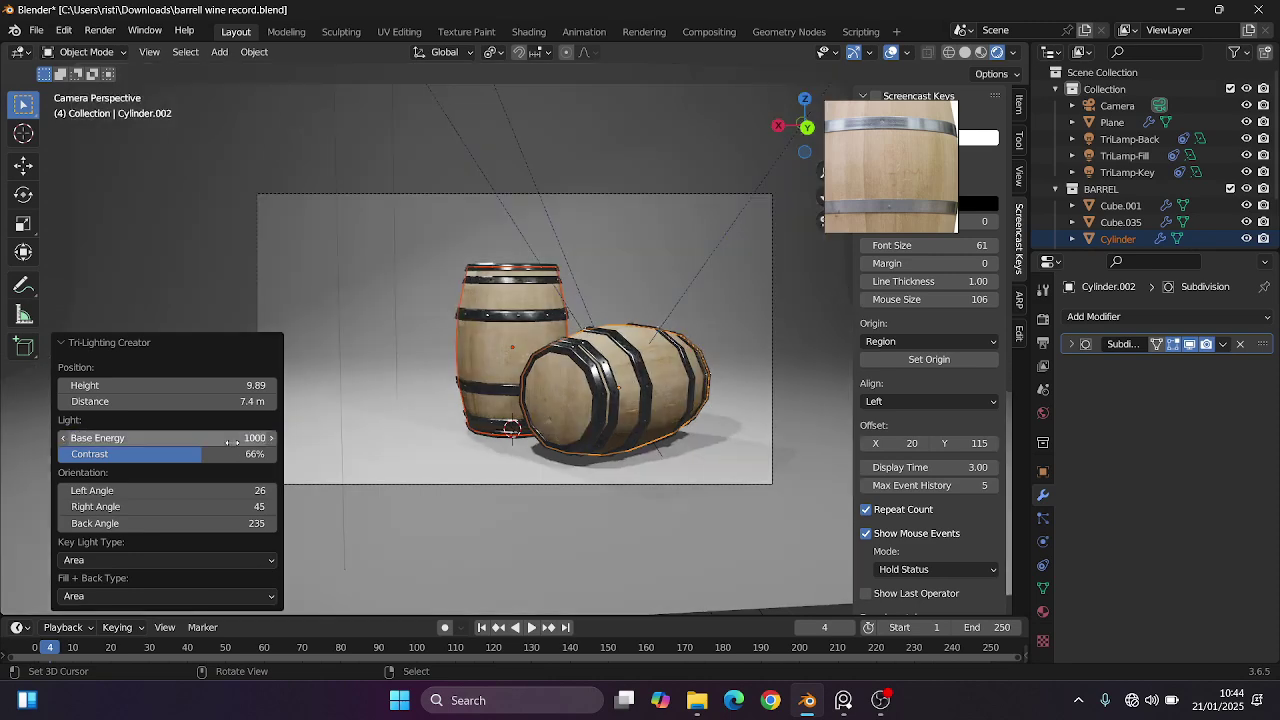
Select the curved backdrop plane and apply smooth shading to it.
scroll(386, 273, "up", 1)
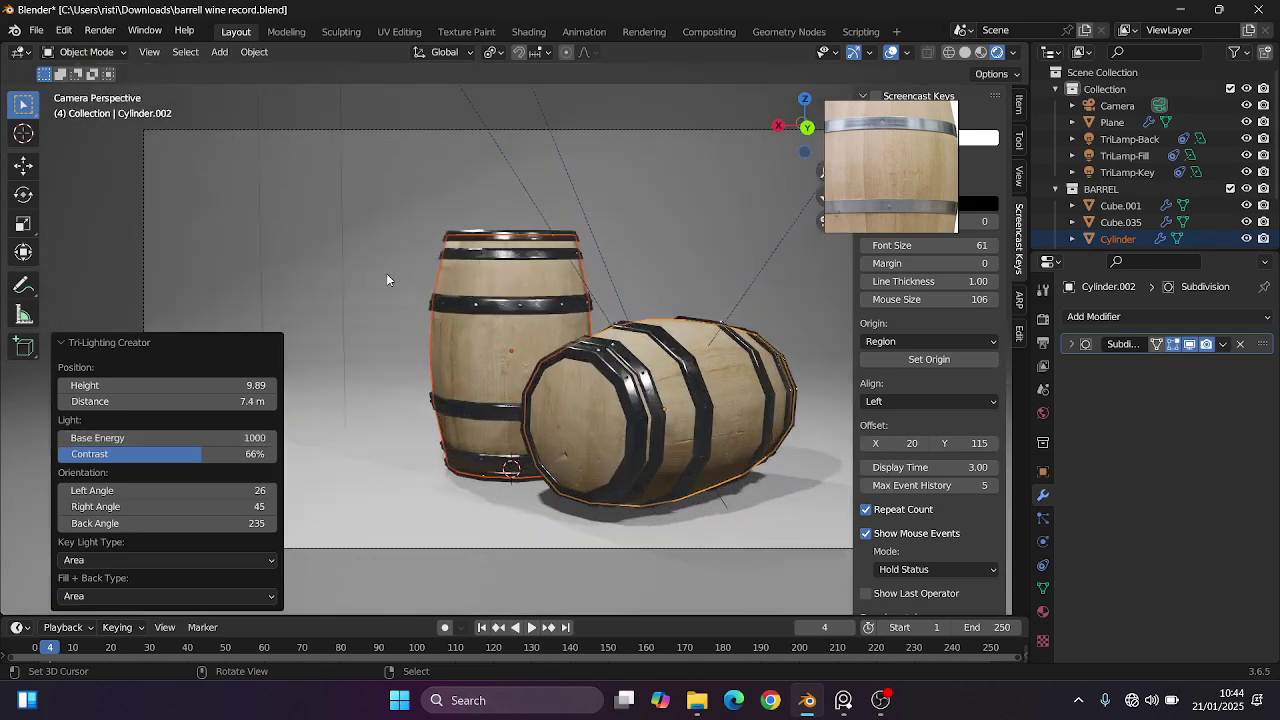
left_click(386, 273)
right_click(386, 273)
left_click(389, 276)
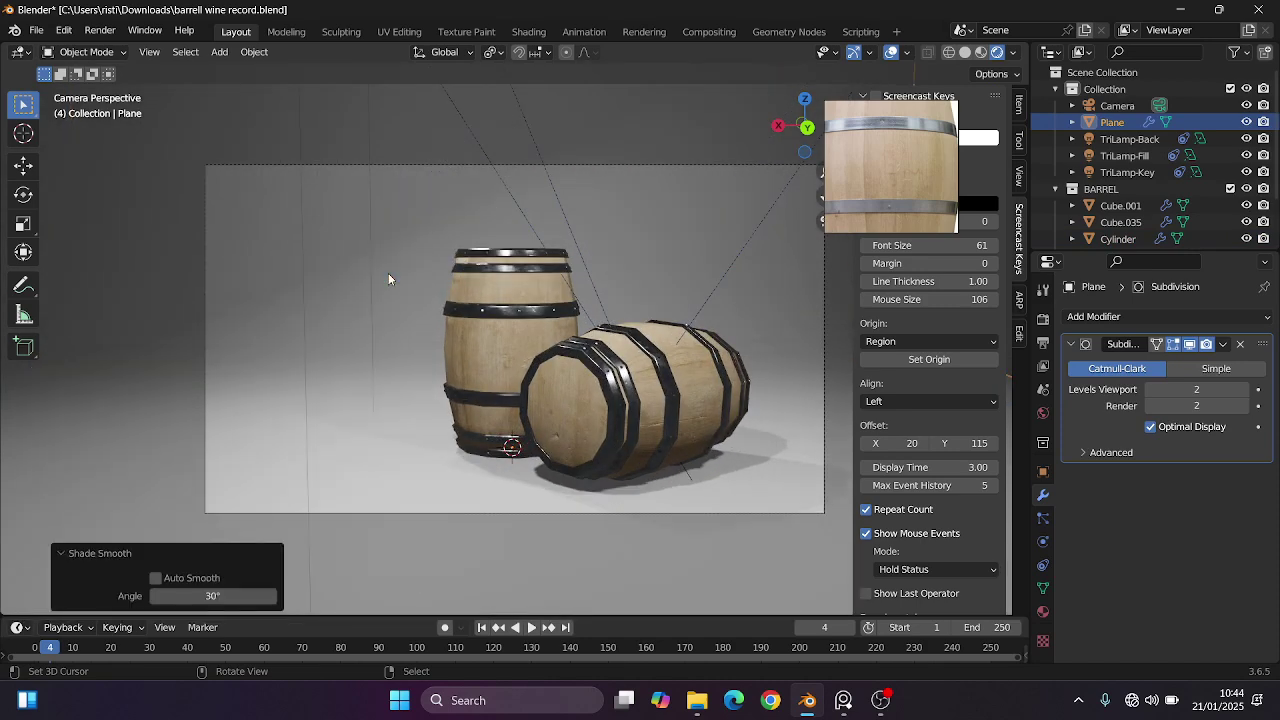
Create a new Principled BSDF material on the backdrop plane.
scroll(412, 296, "down", 2)
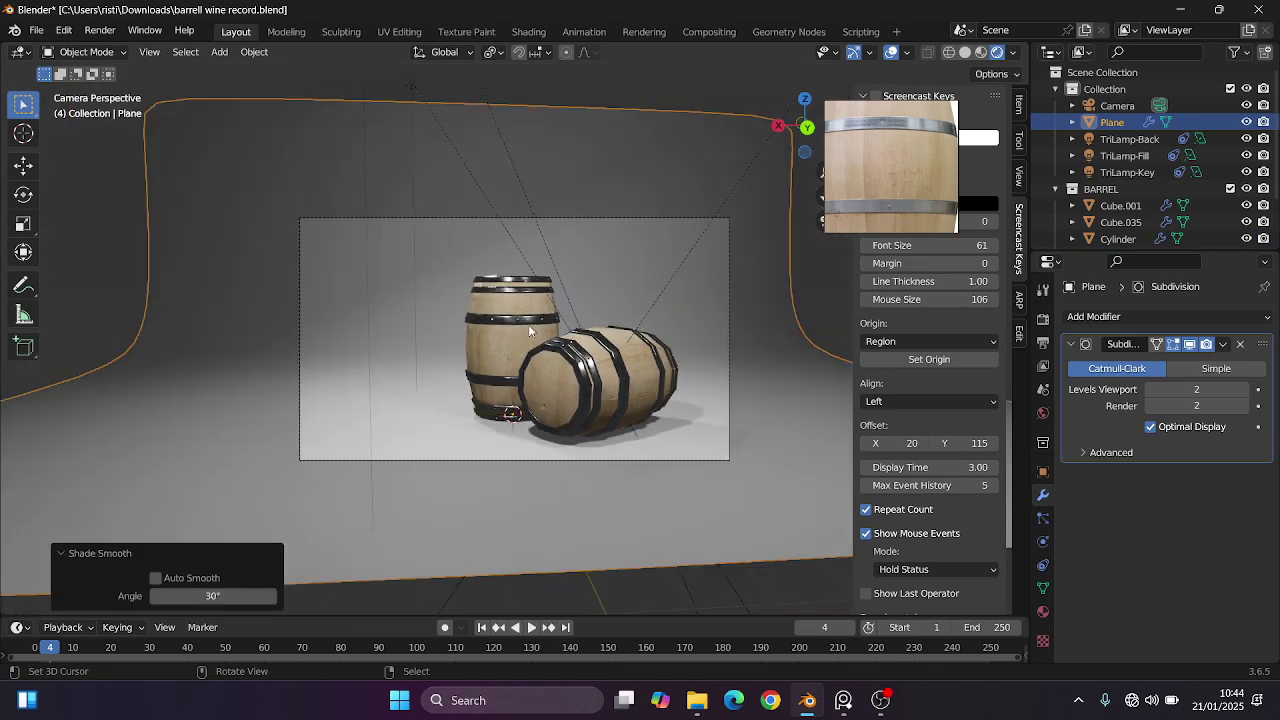
scroll(533, 338, "up", 3)
scroll(545, 340, "up", 1)
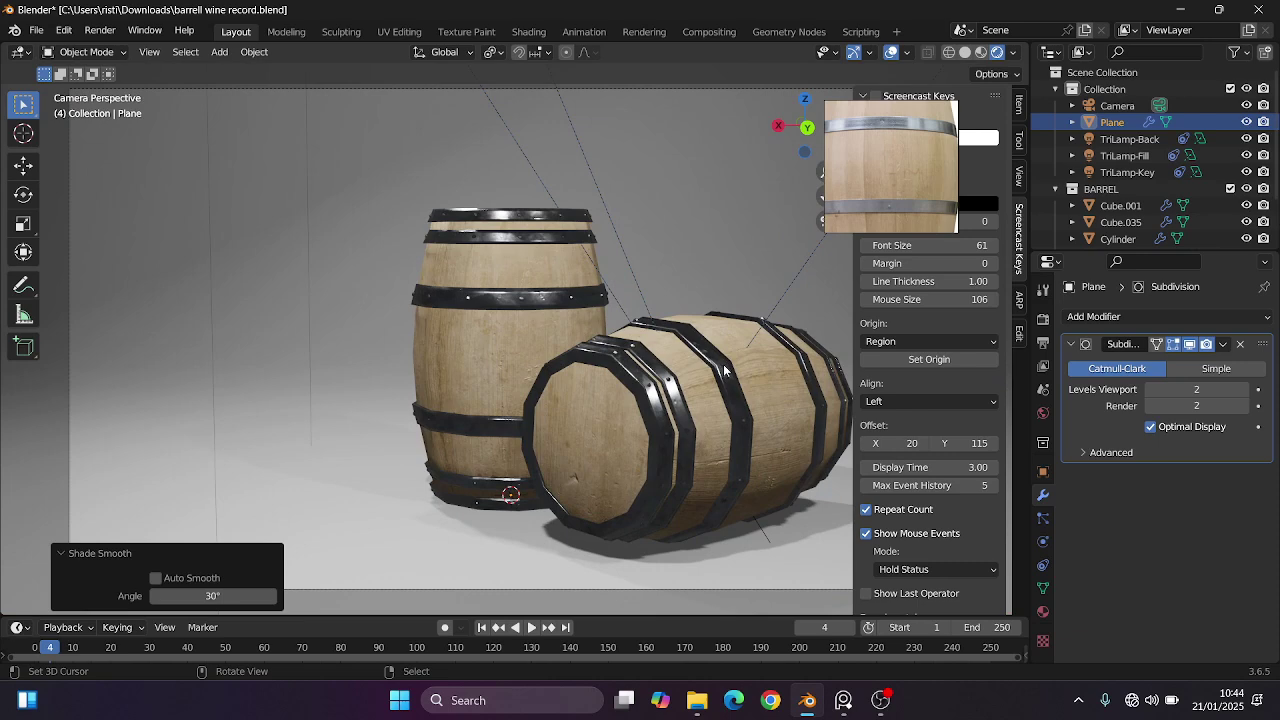
scroll(600, 368, "down", 2)
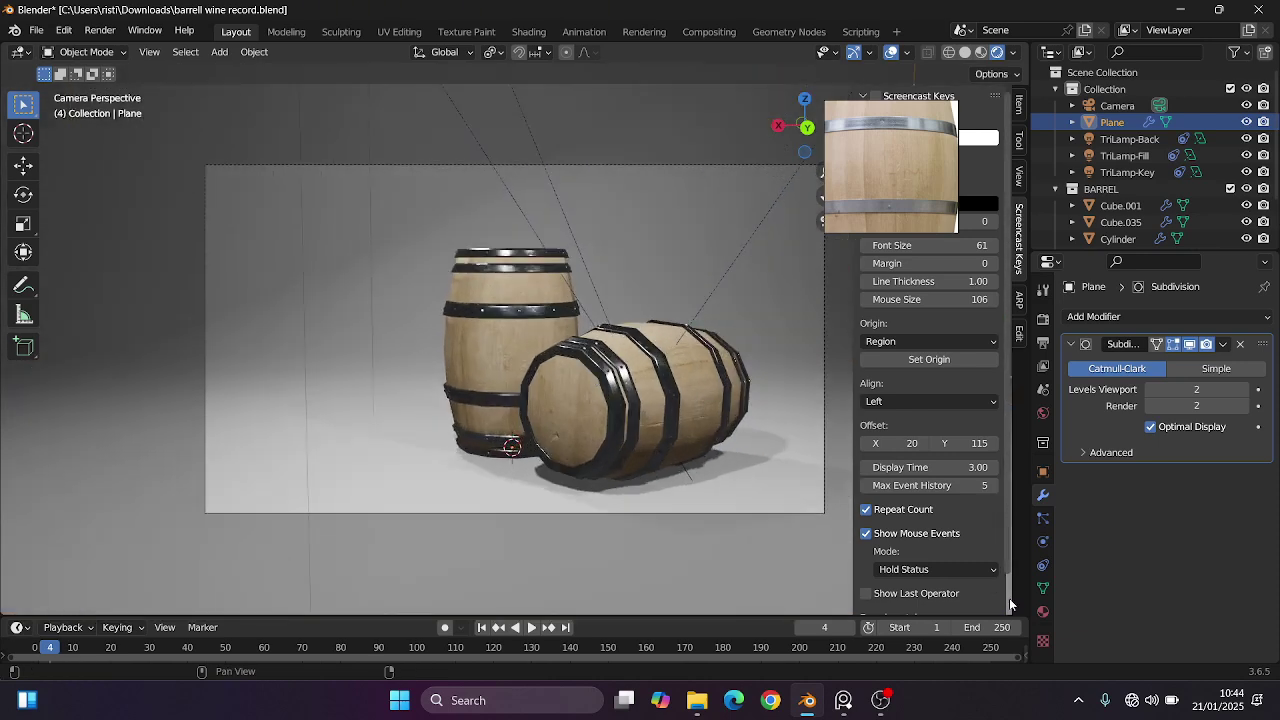
left_click(1043, 611)
left_click(1116, 387)
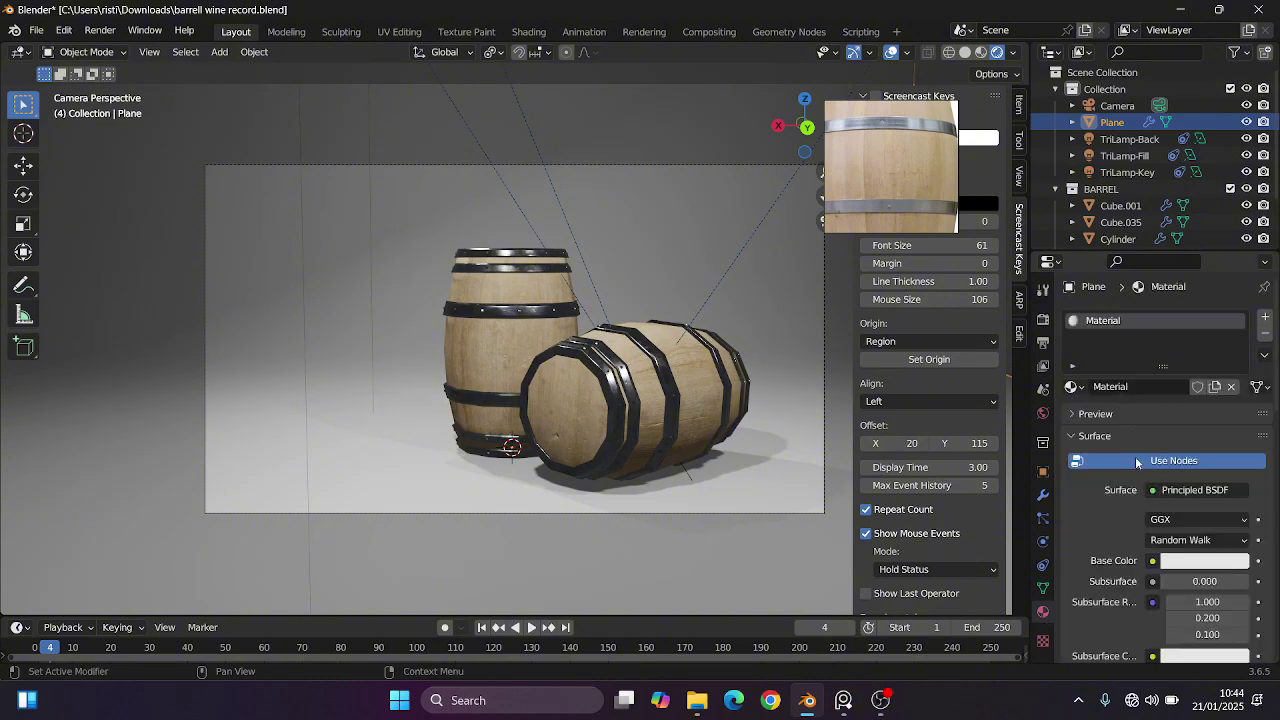
Try a warm orange base color on the backdrop material and settle on a muted greyish blue.
scroll(1150, 520, "down", 2)
left_click(1206, 509)
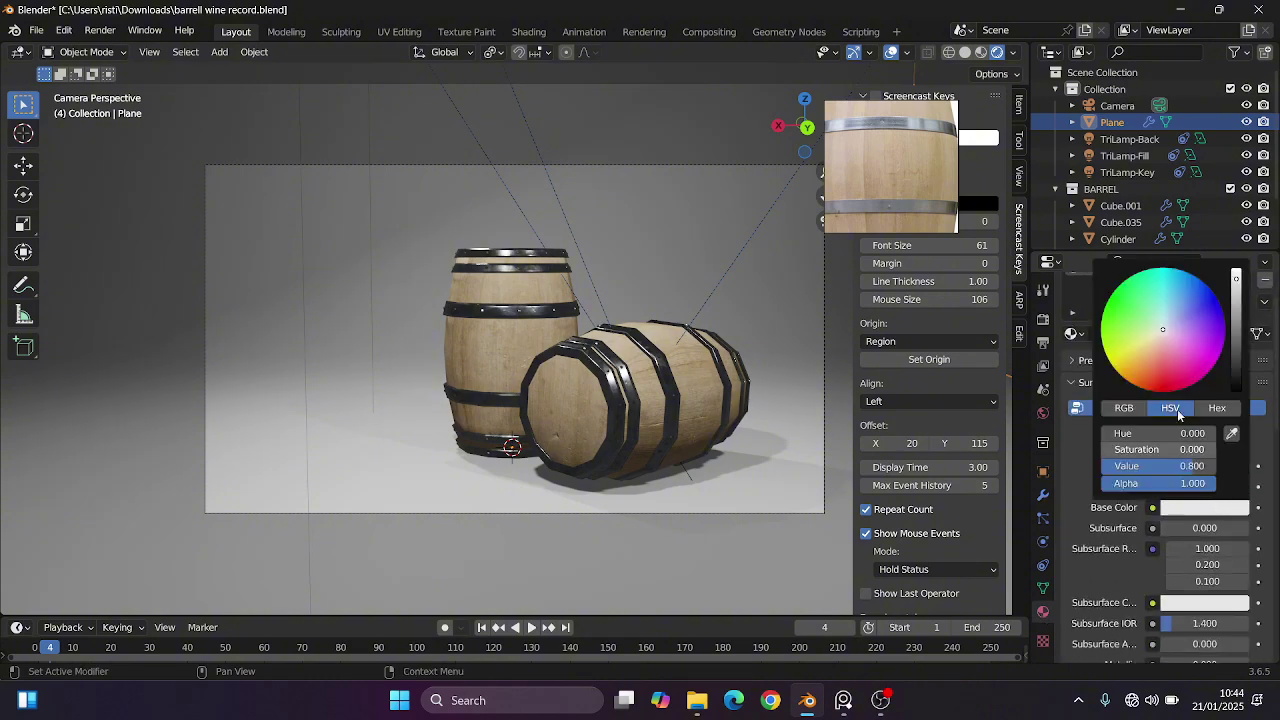
left_click_drag(1163, 334, 1154, 351)
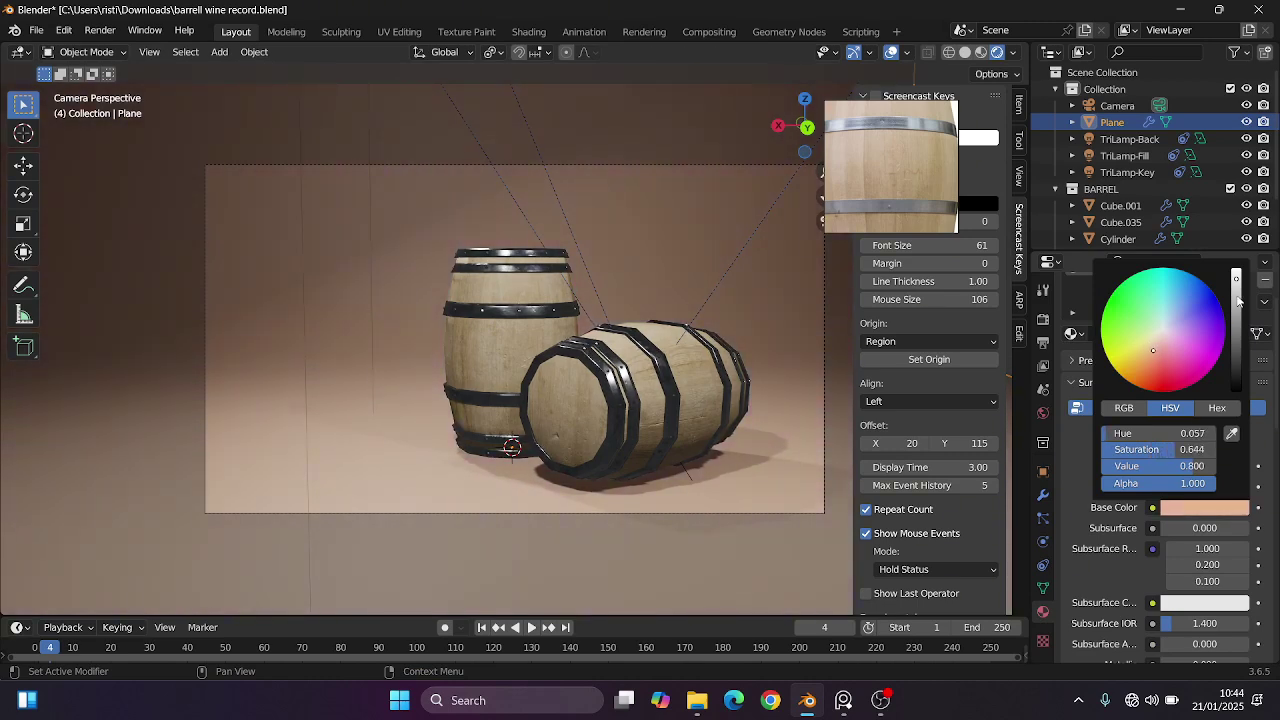
mouse_move(1238, 300)
left_mouse_down()
mouse_move(1236, 311)
mouse_move(1236, 300)
left_mouse_up()
left_click_drag(1152, 350, 1174, 318)
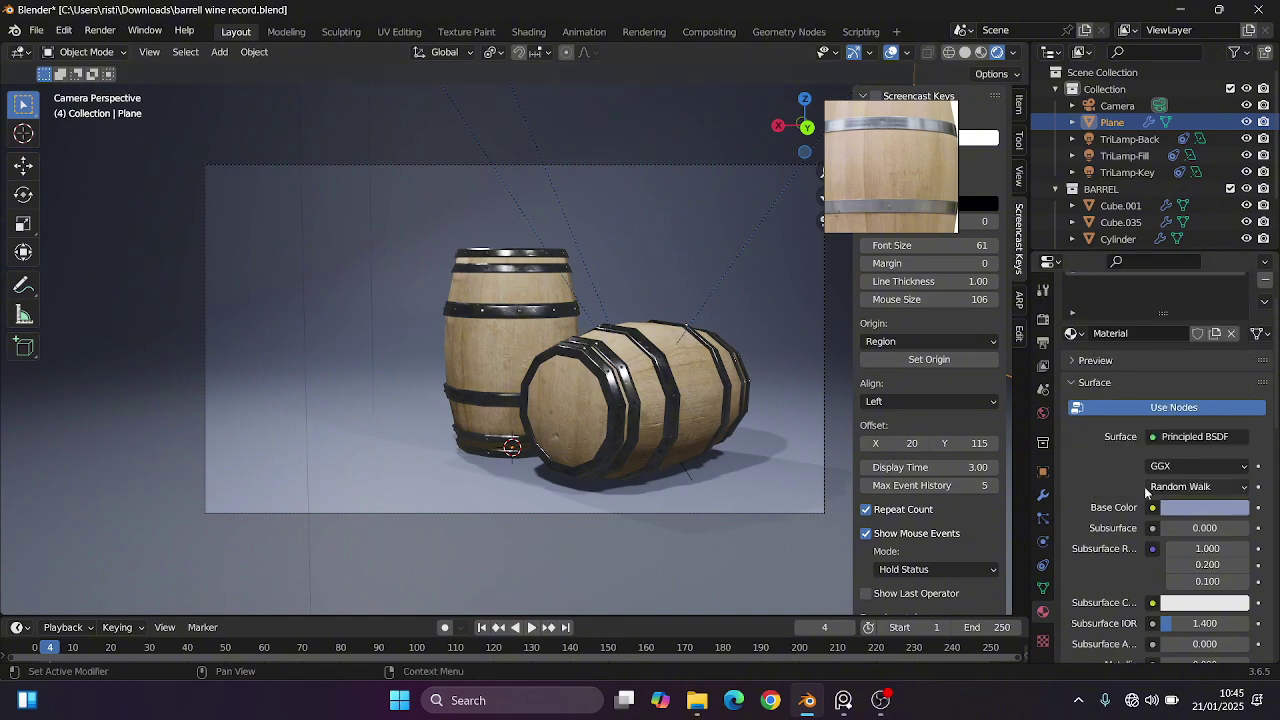
Set the backdrop material's Specular to 0 and Roughness to 1, and collapse its Surface settings.
scroll(1168, 541, "down", 4)
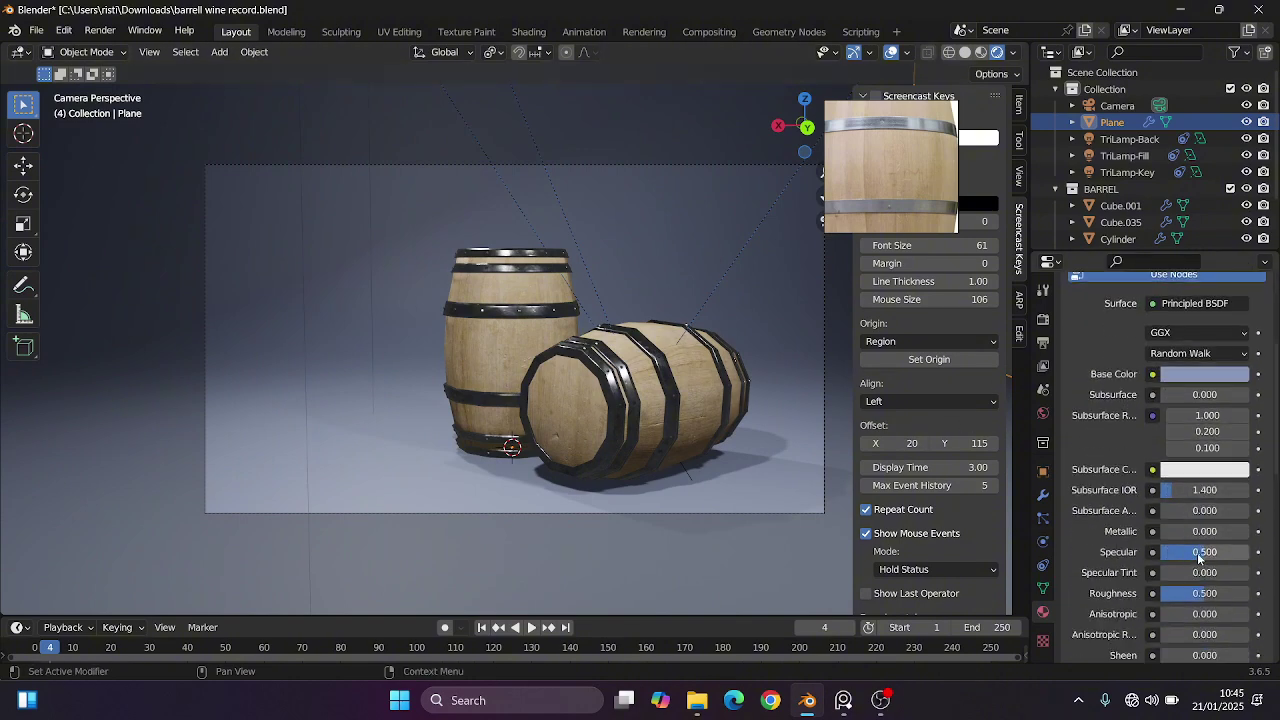
left_click_drag(1198, 554, 1161, 553)
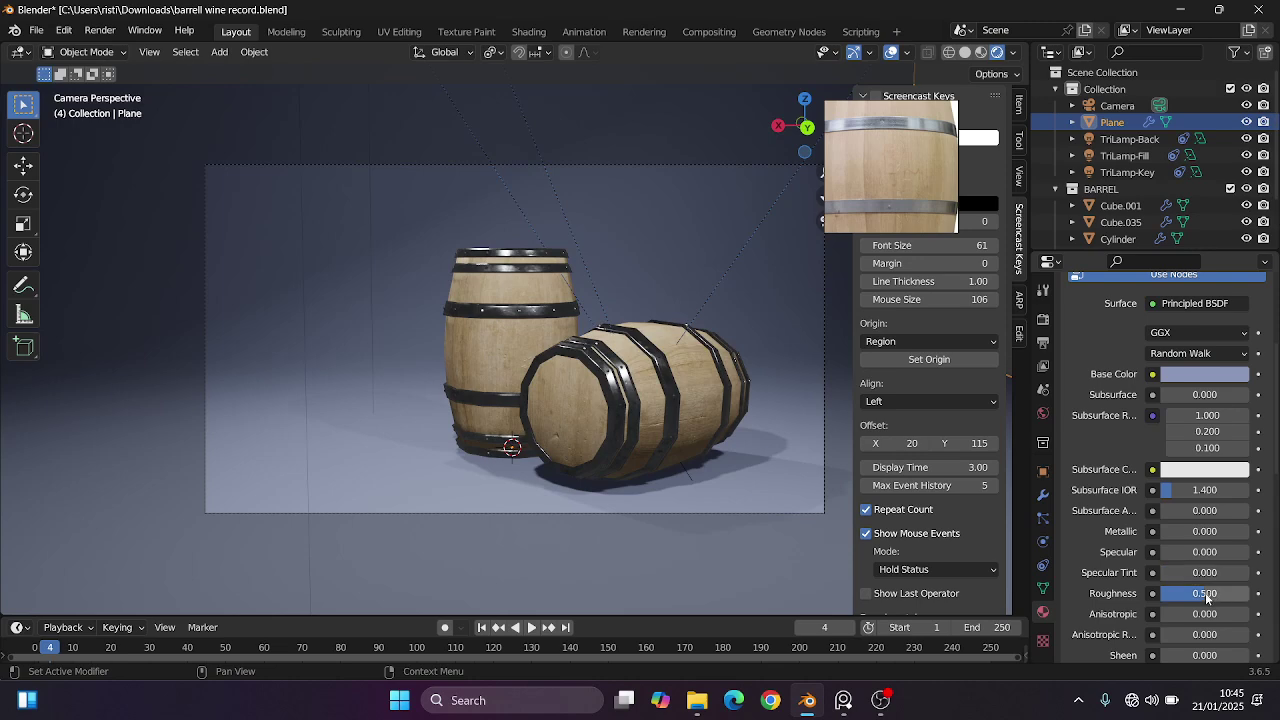
scroll(1161, 557, "down", 10)
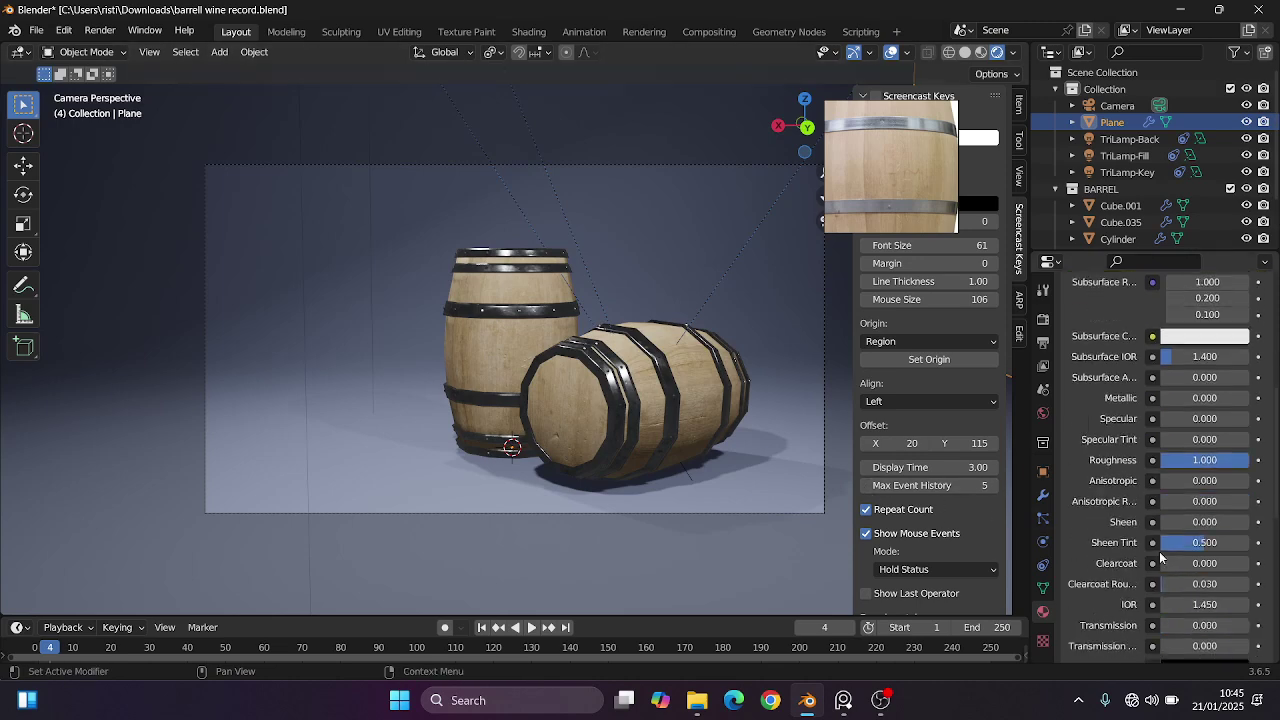
scroll(1160, 557, "up", 15)
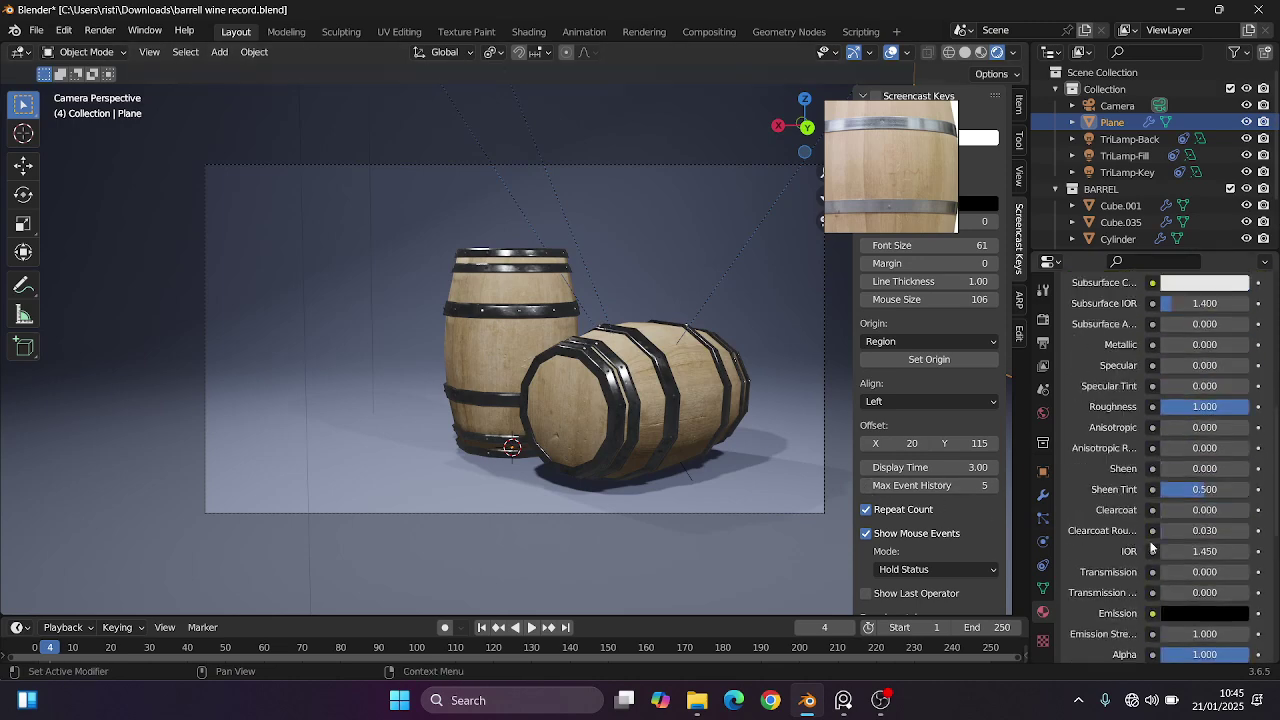
left_click(1074, 438)
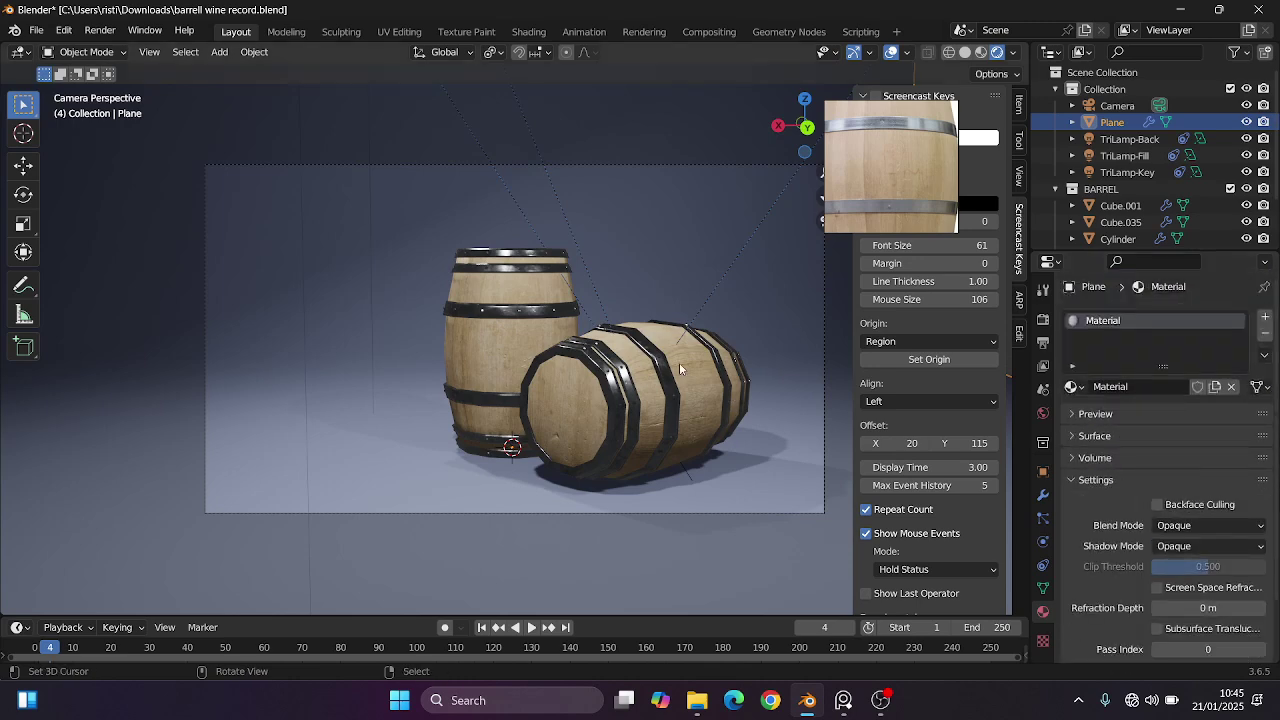
Examine which Cube and Cylinder objects in the BARREL collection belong to the upright barrel and which to the lying one.
scroll(1101, 229, "down", 3)
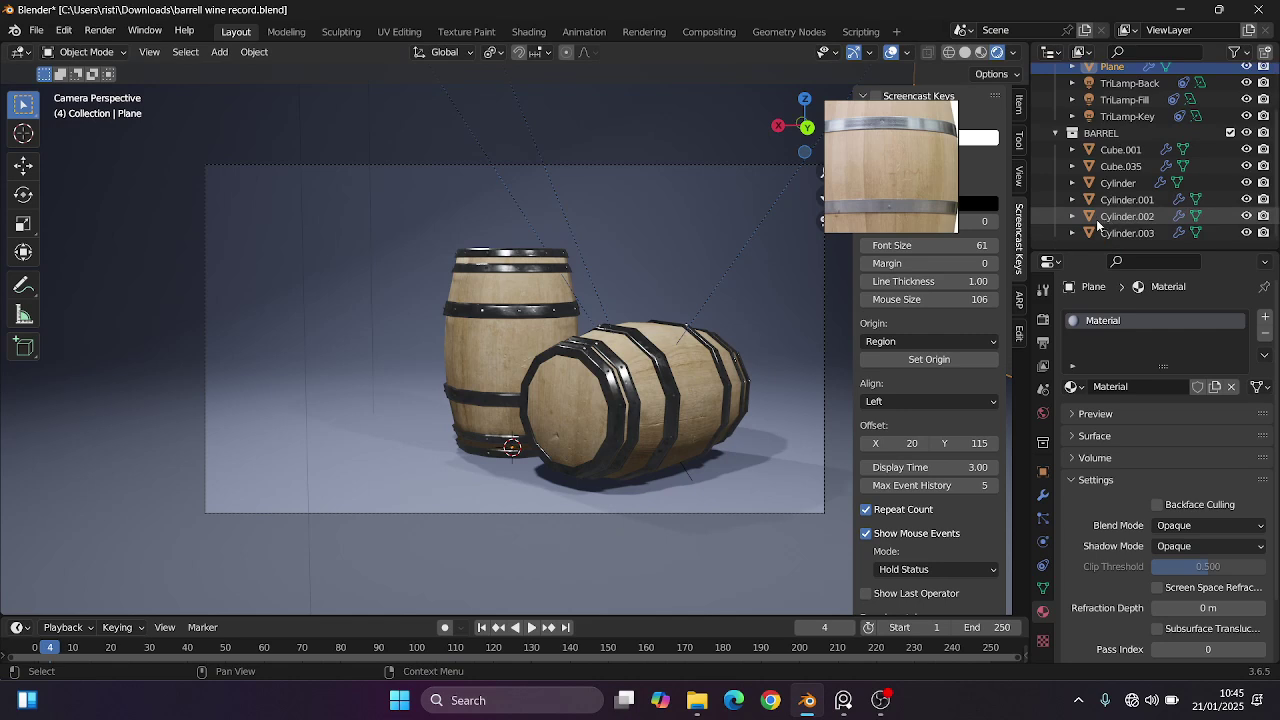
left_click(1118, 183)
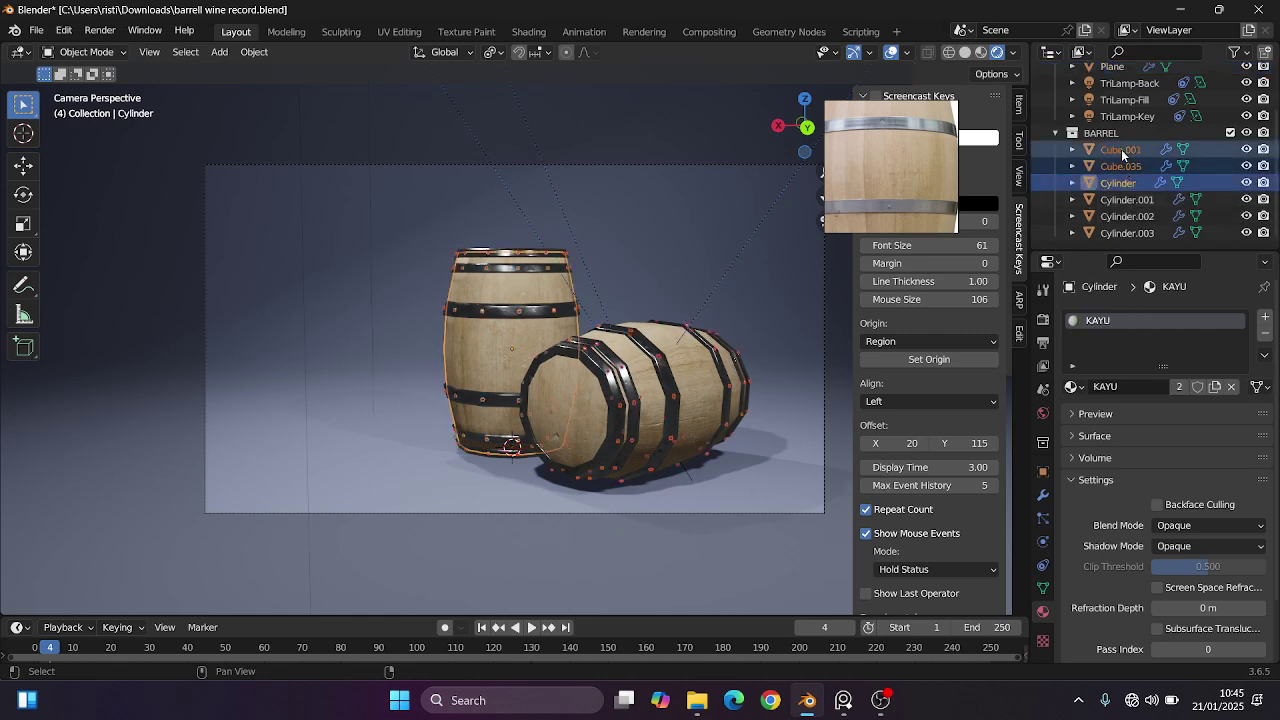
left_click(1122, 166)
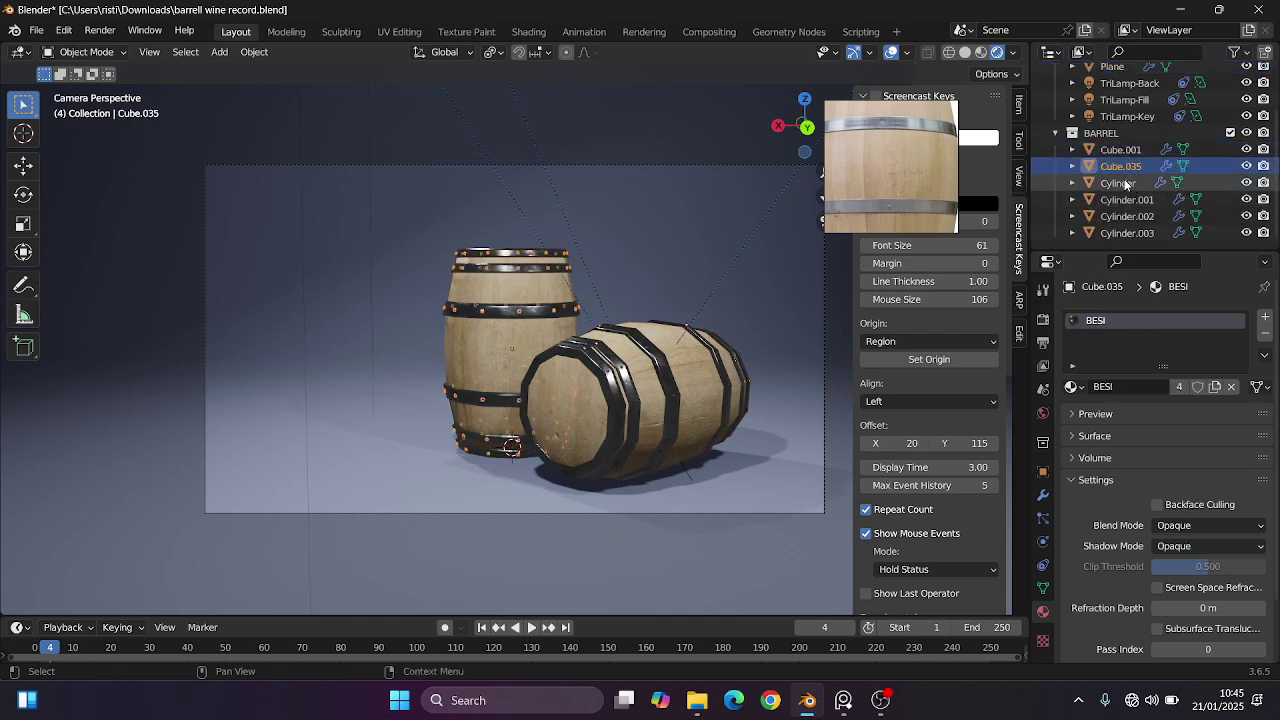
left_click(1118, 183)
left_click(714, 366)
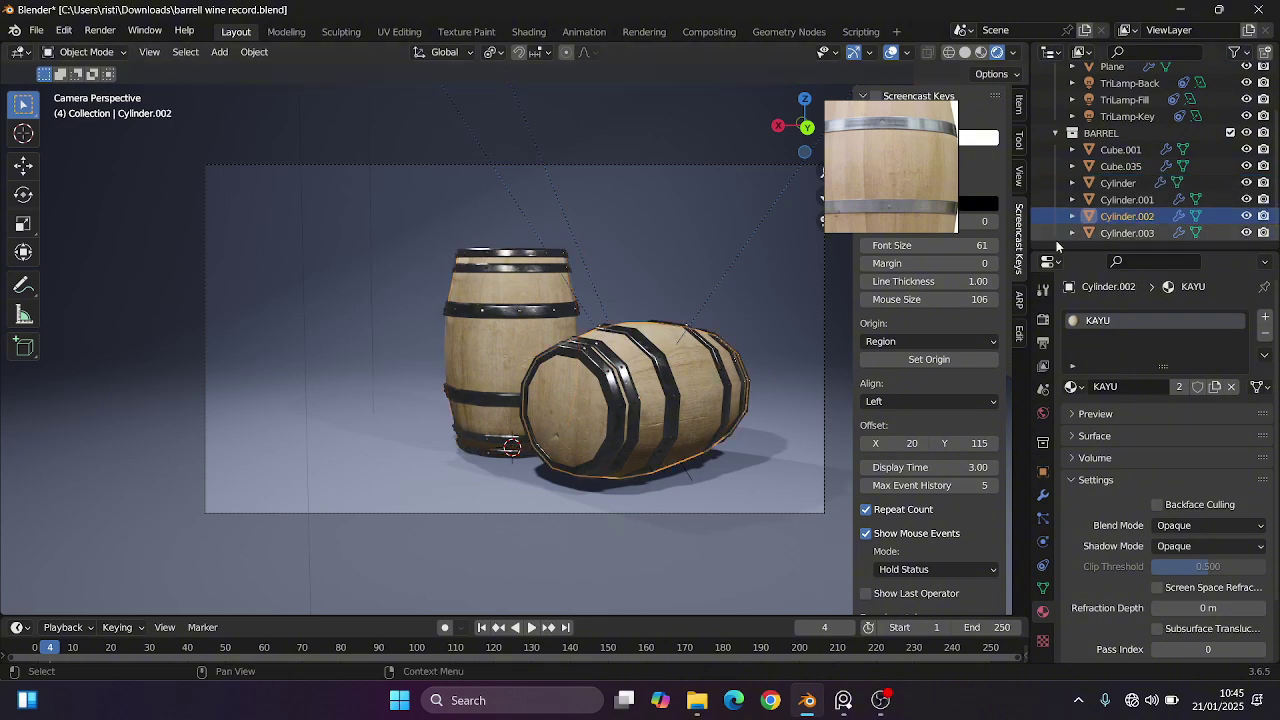
left_click(1124, 233)
left_click(1128, 216, "shift")
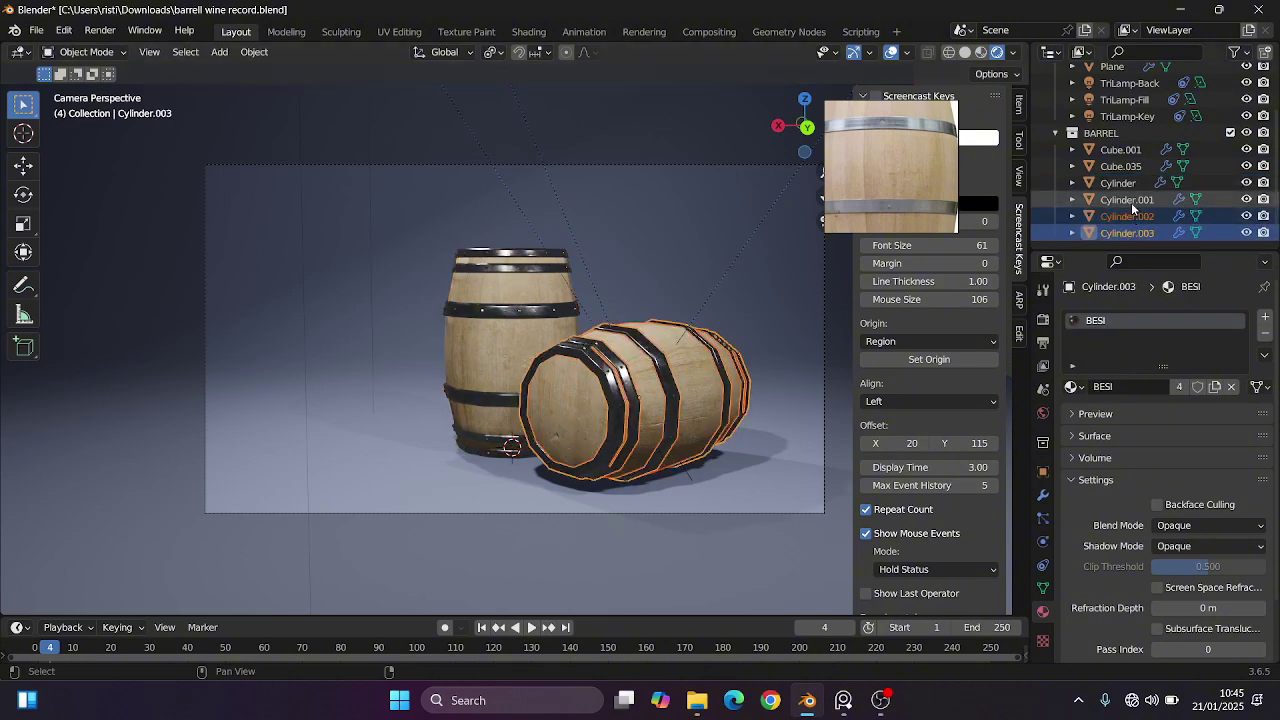
left_click(1132, 203, "shift")
left_click(1135, 204)
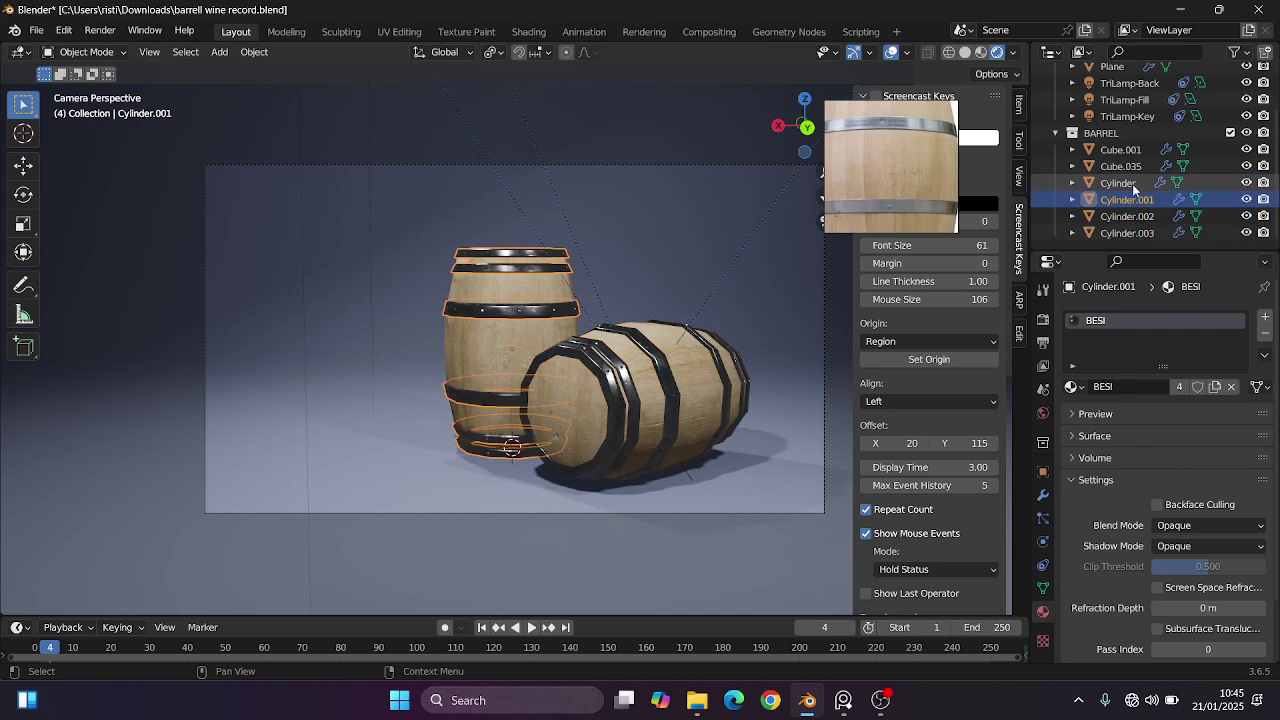
left_click(1128, 183)
left_click(1130, 166)
left_click(1132, 150)
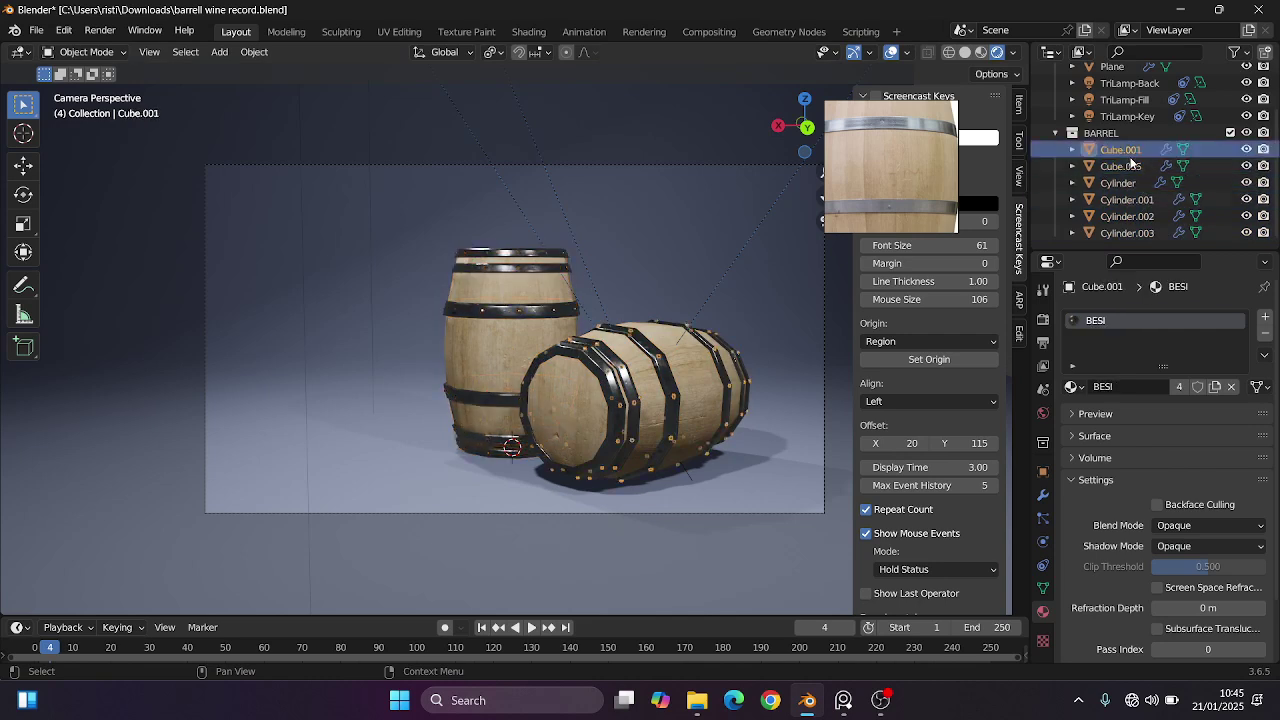
left_click(1134, 171)
left_click(1130, 184)
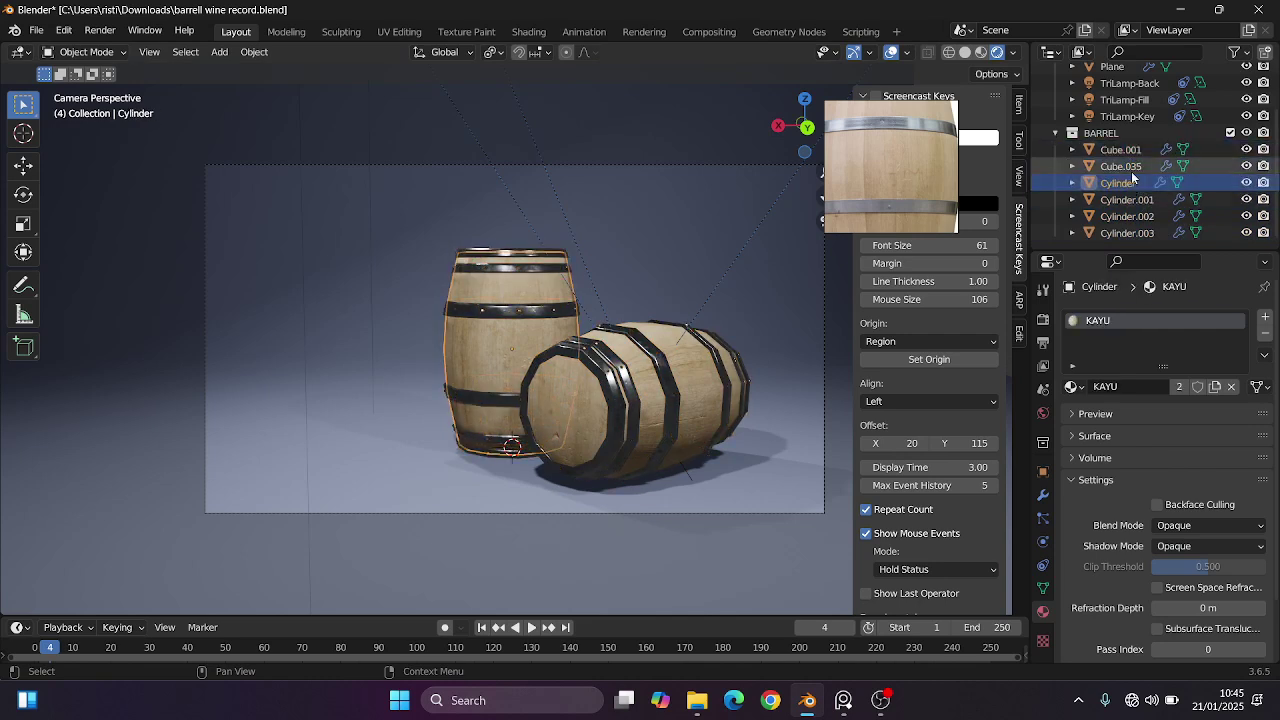
left_click(1131, 168)
left_click(1132, 151)
left_click(1130, 171)
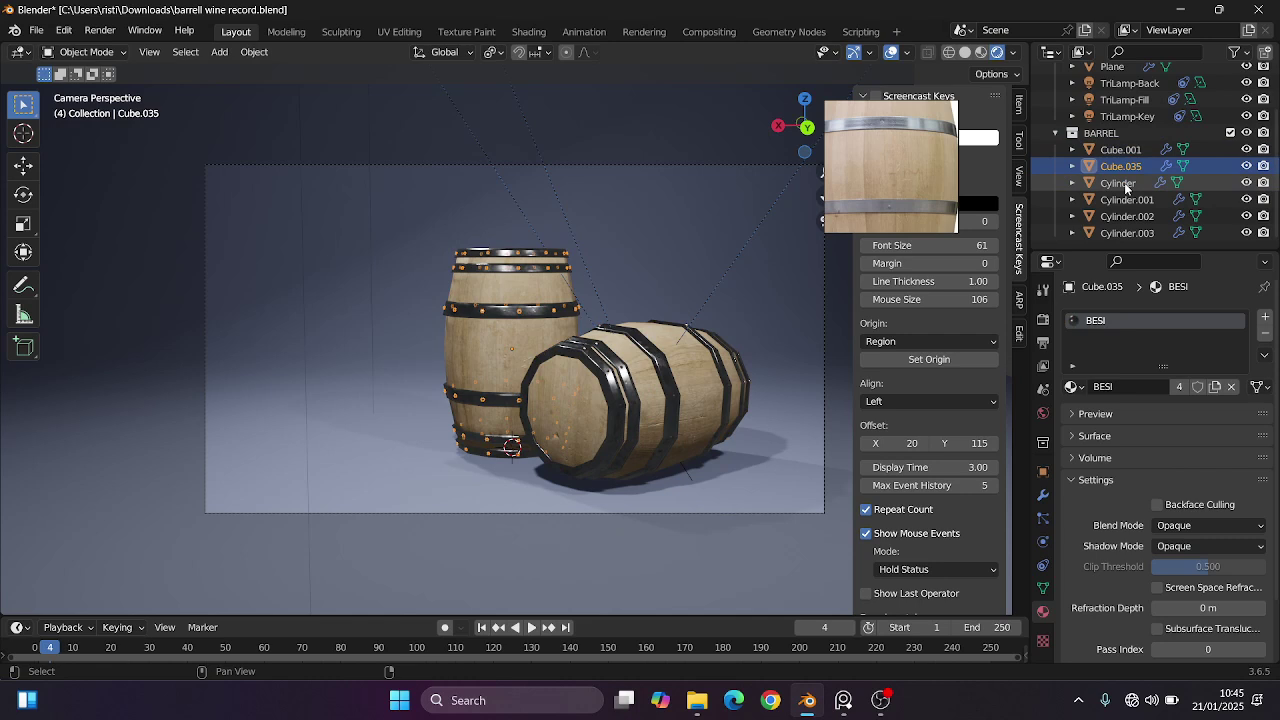
Select the lying barrel's body, hoops and rivets (Cylinder.002, Cylinder.003, Cube.001) and move them to a new collection named BARREL 2.
left_click(710, 374)
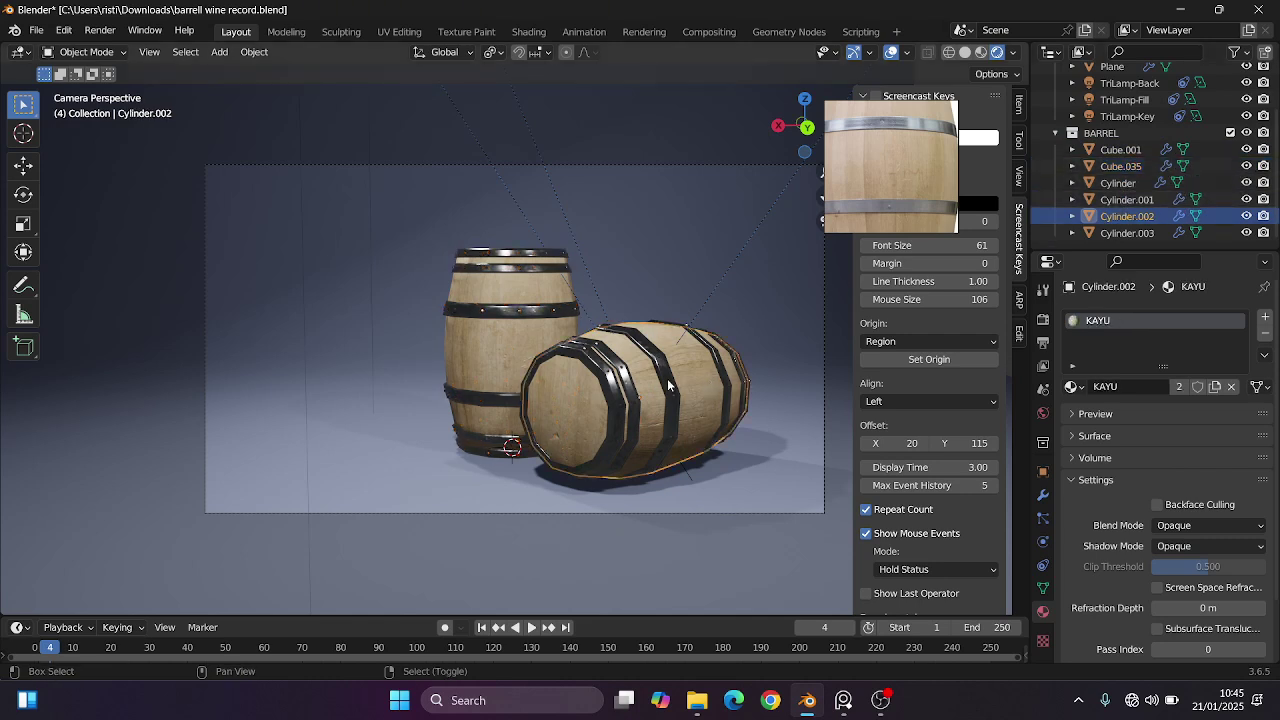
left_click(668, 385, "shift")
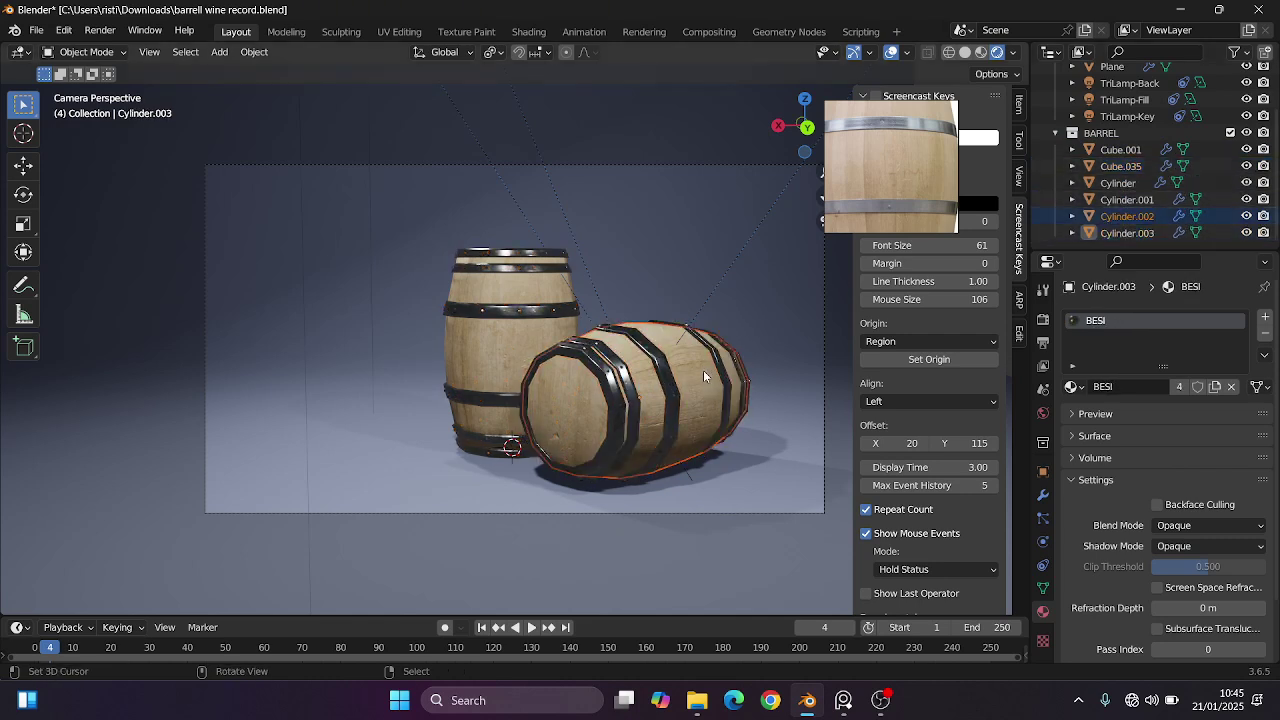
left_click(626, 376, "shift")
left_click(622, 372, "shift")
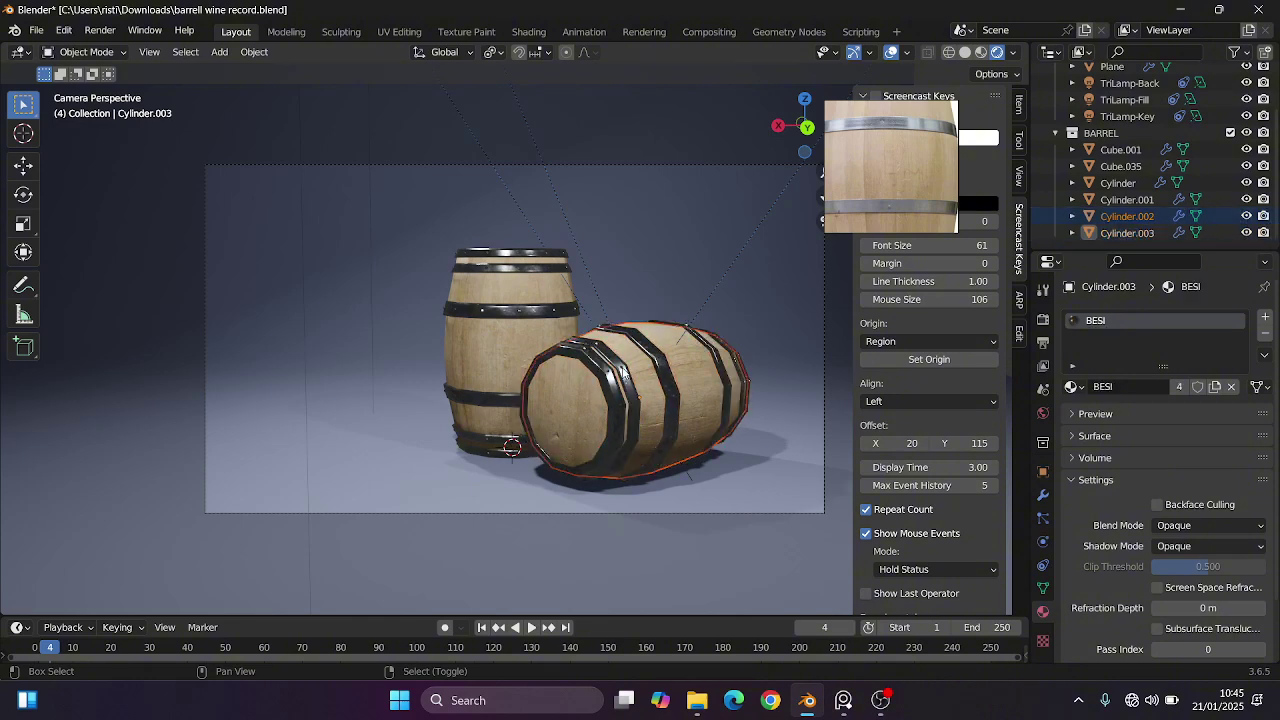
scroll(666, 406, "up", 6)
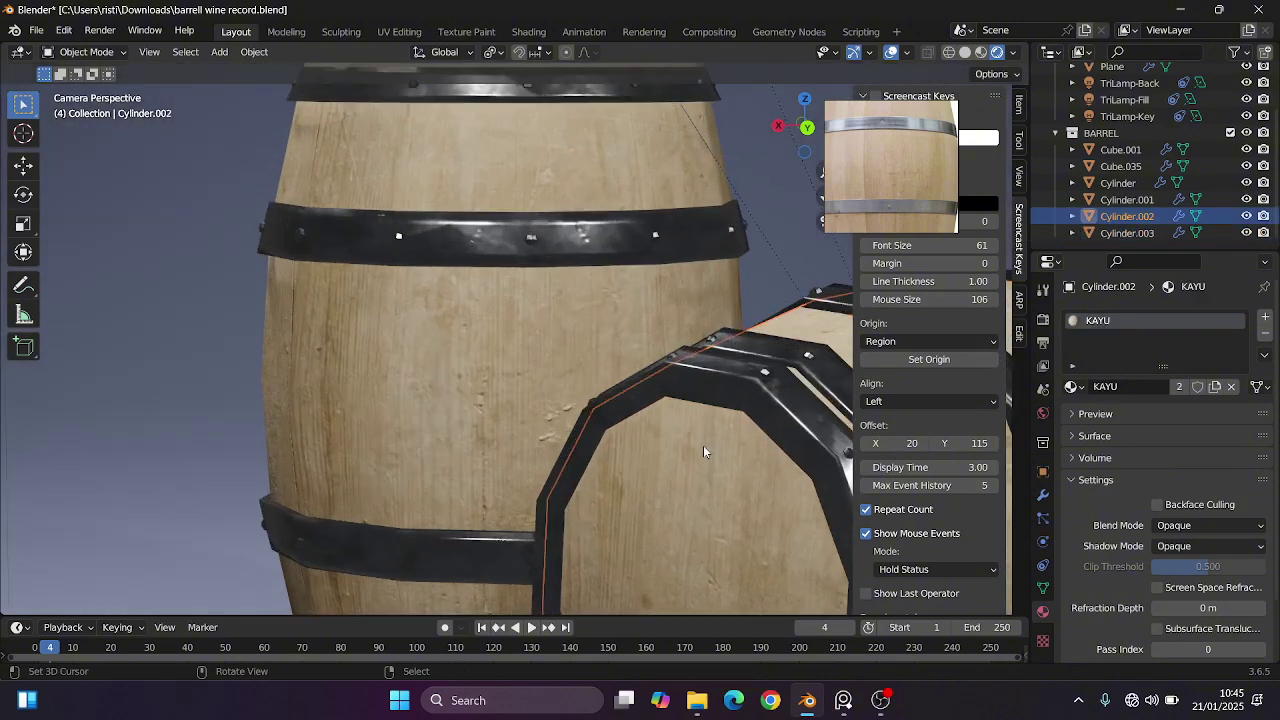
scroll(703, 445, "down", 6)
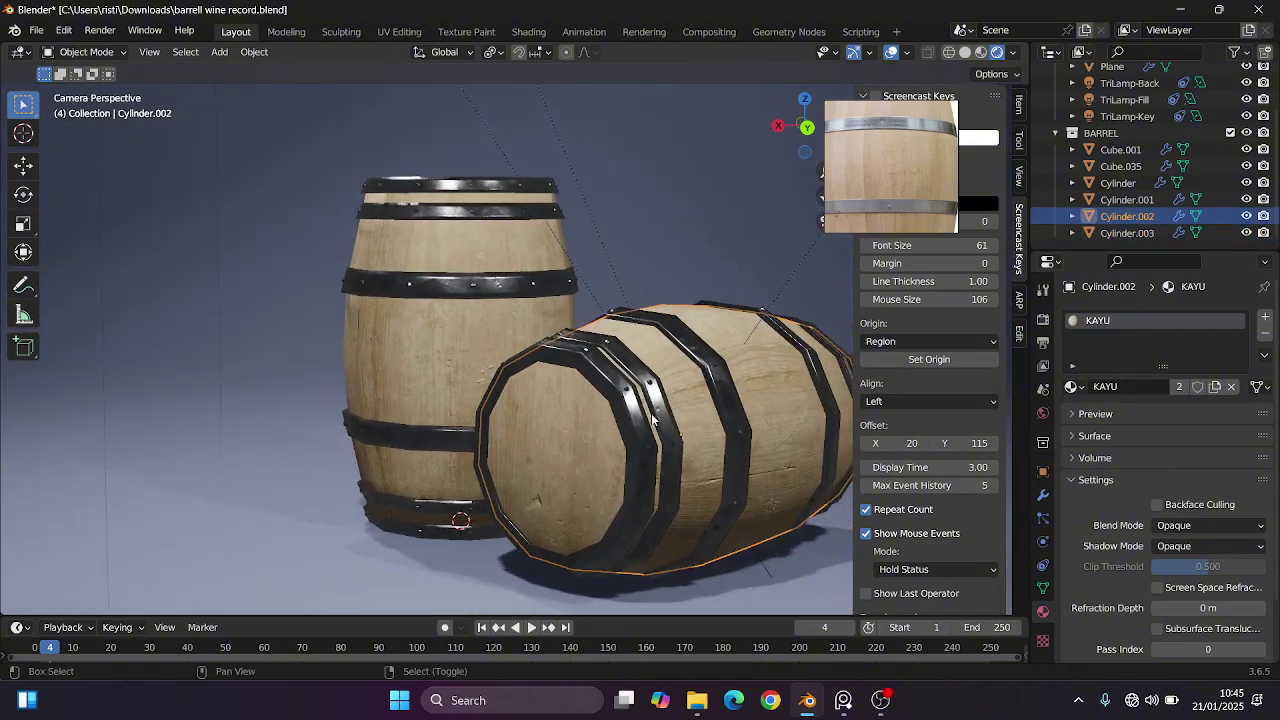
left_click(633, 417, "shift")
left_click(628, 395, "shift")
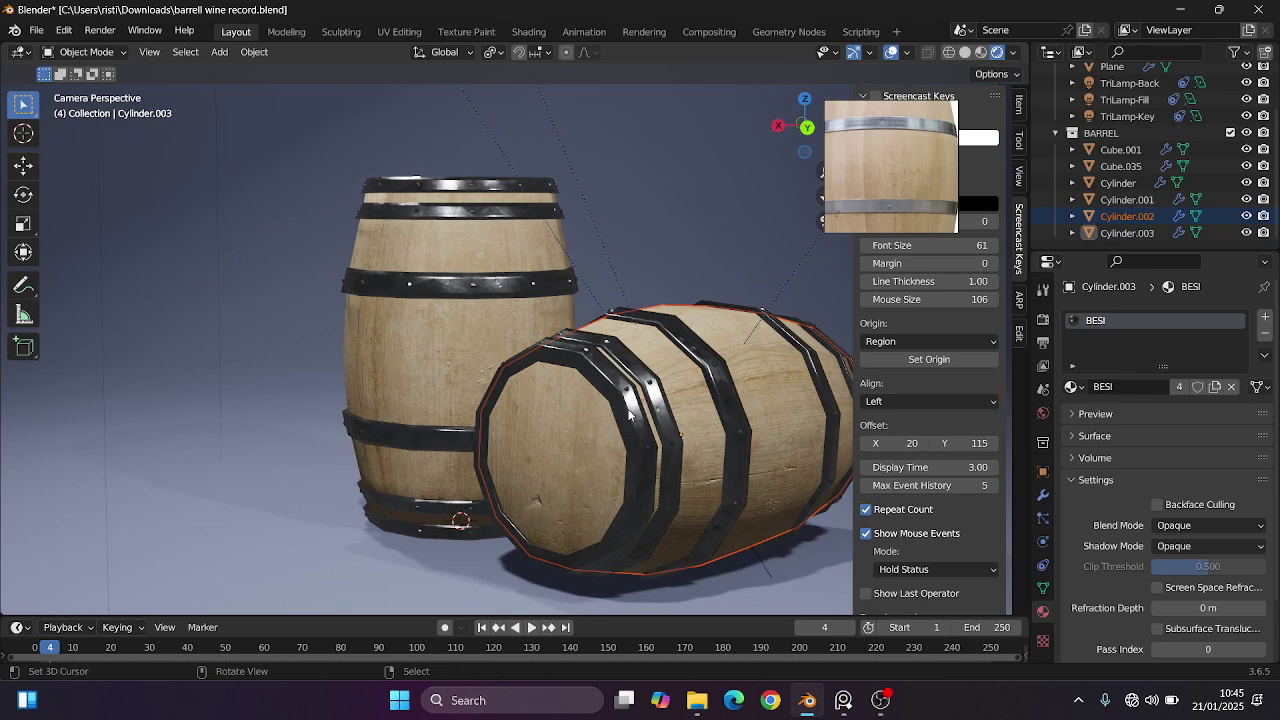
left_click(633, 415, "shift")
left_click(638, 420, "shift")
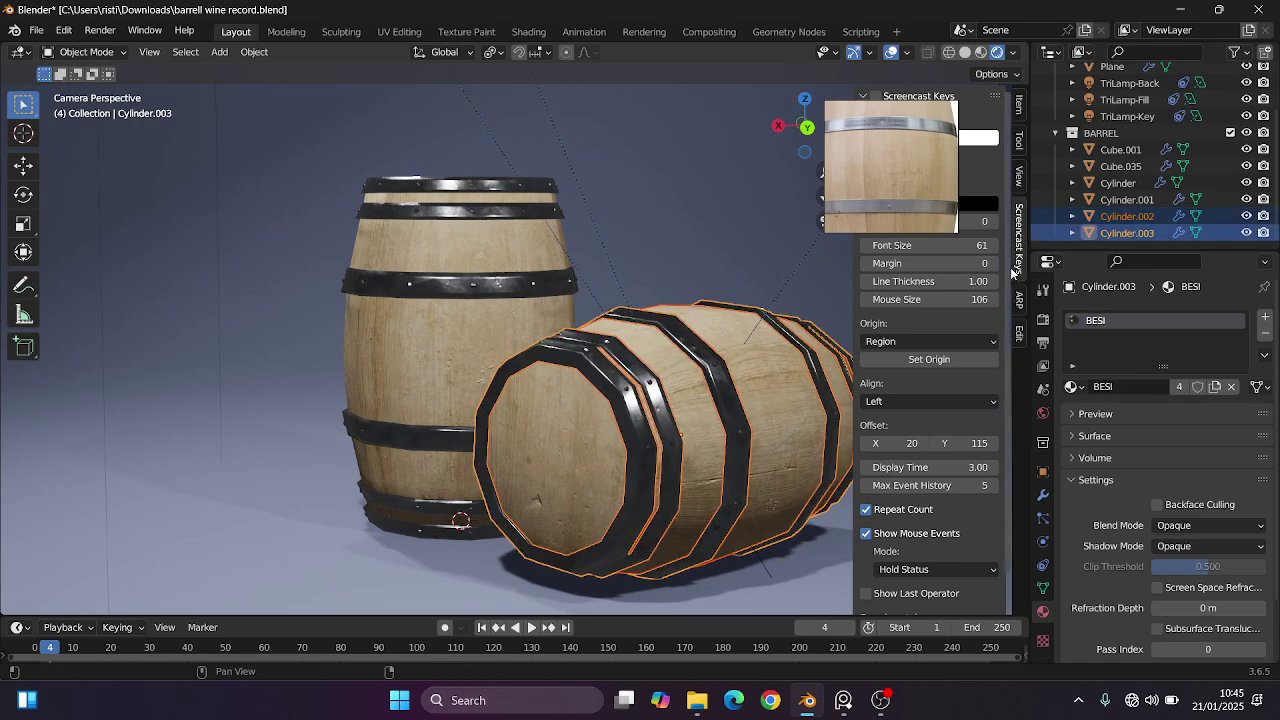
left_click(1120, 150, "ctrl")
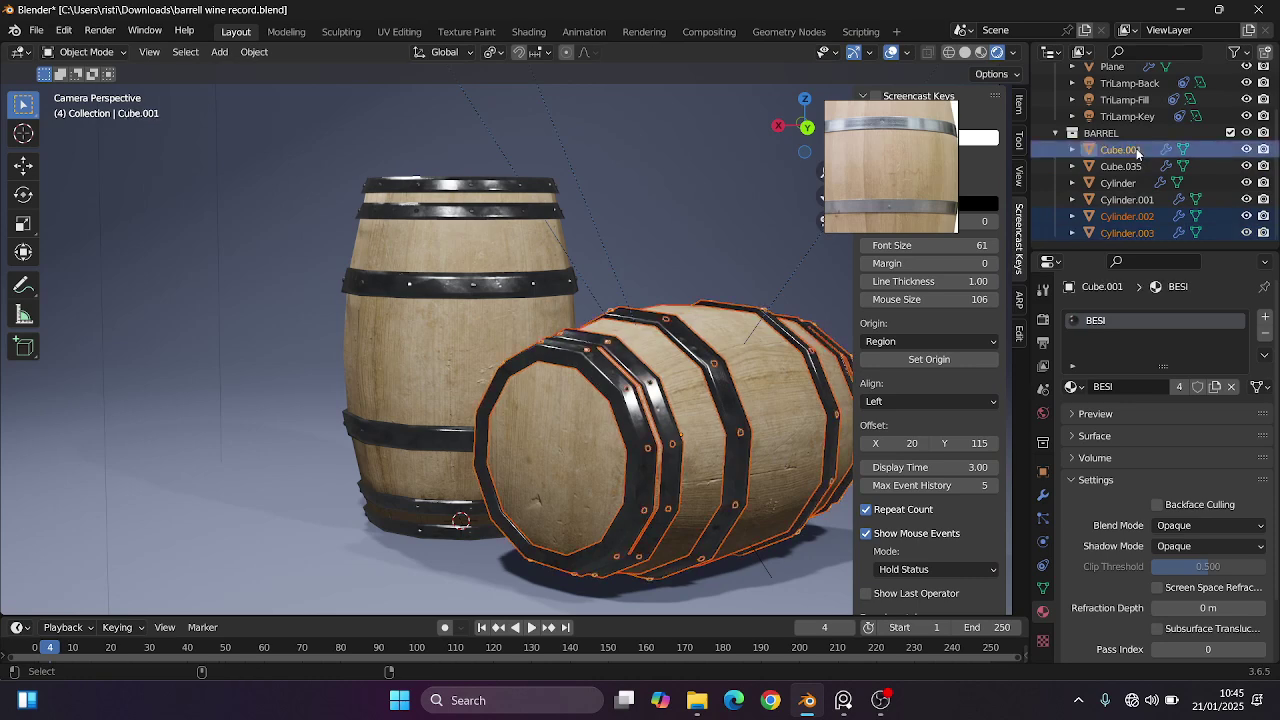
scroll(701, 300, "down", 2)
scroll(700, 312, "up", 1)
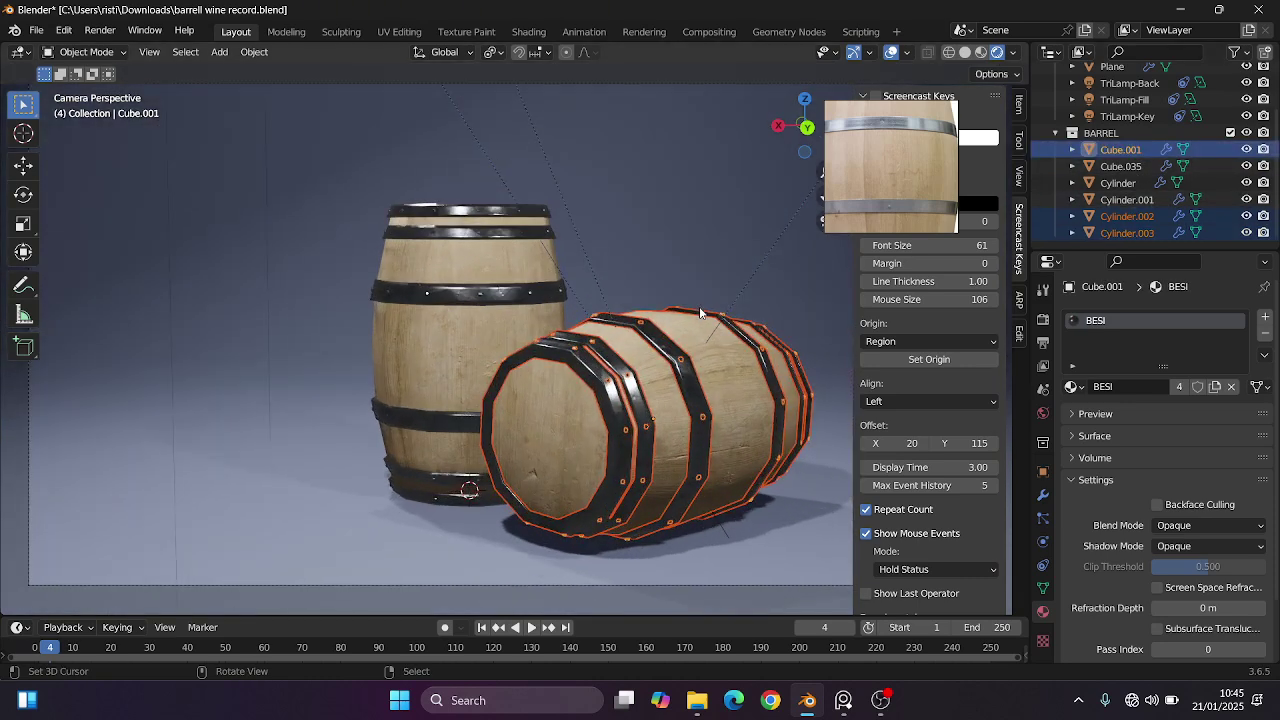
key("m")
left_click(700, 312)
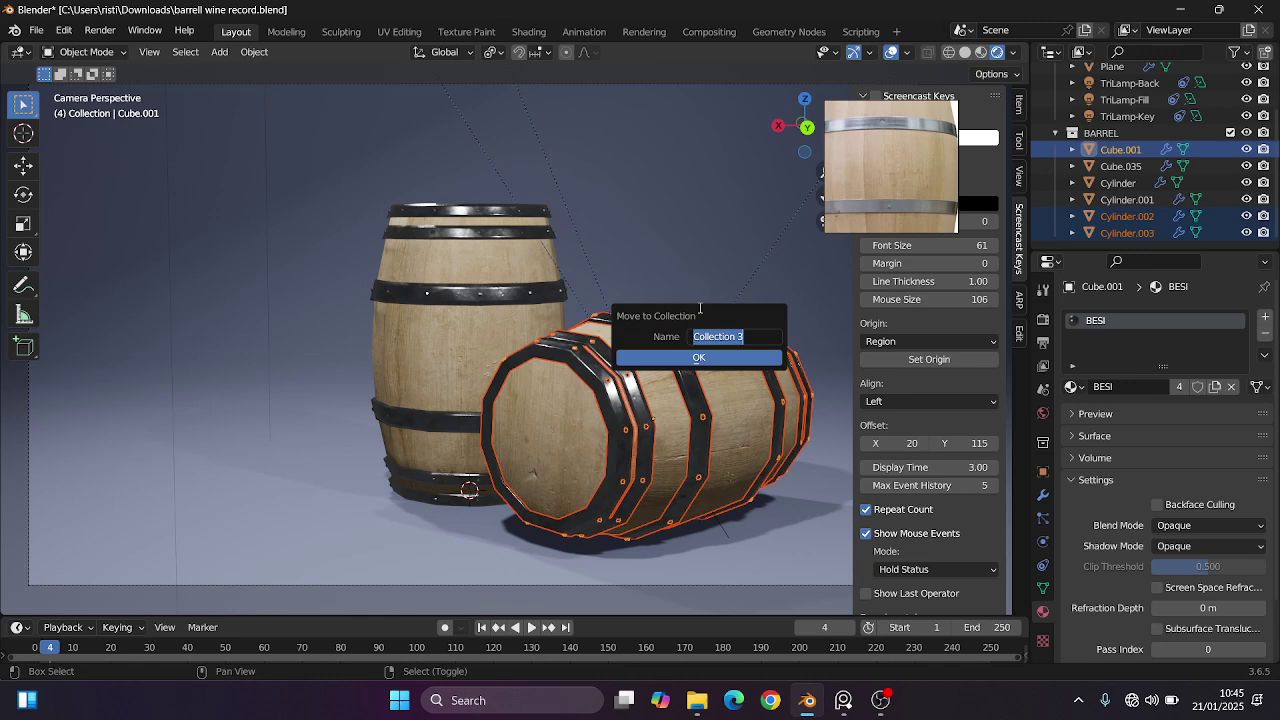
type("BARREL 2")
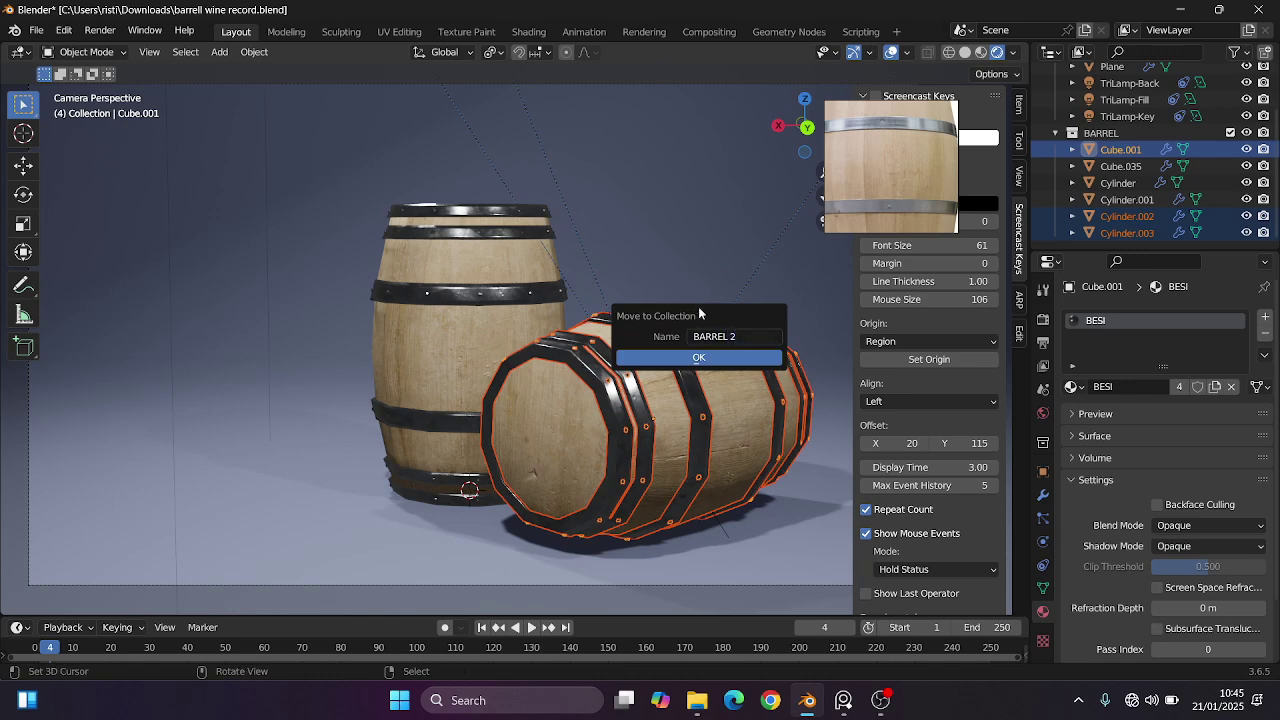
left_click(699, 357)
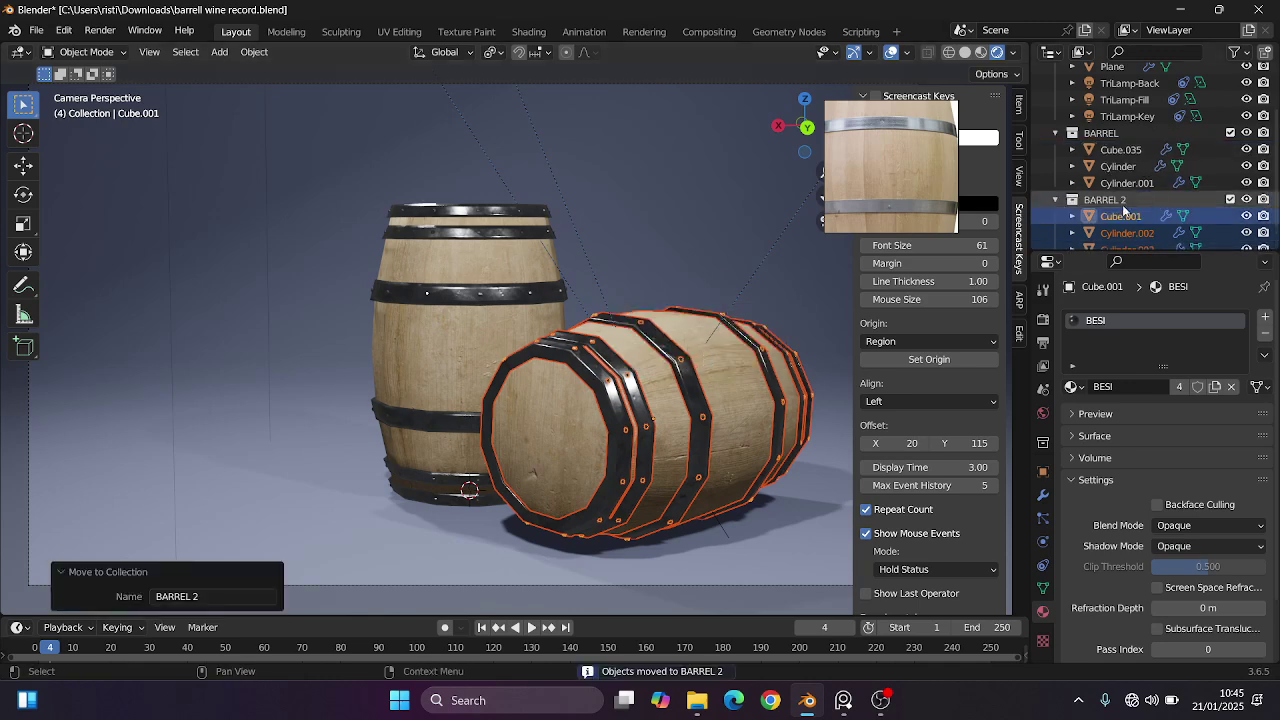
Collapse the BARREL 2 collection and toggle the BARREL collection off and on to check its contents.
left_click(1118, 200)
left_click(1055, 199)
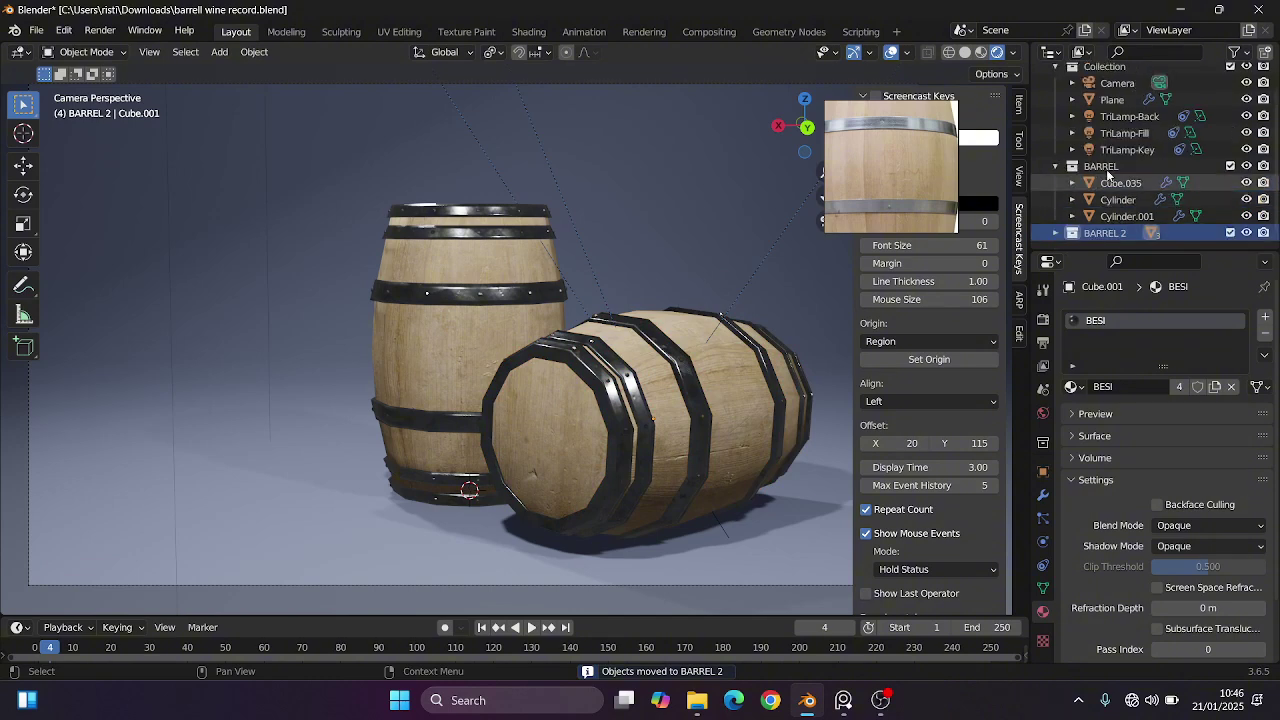
left_click(1230, 166)
left_click(1230, 187)
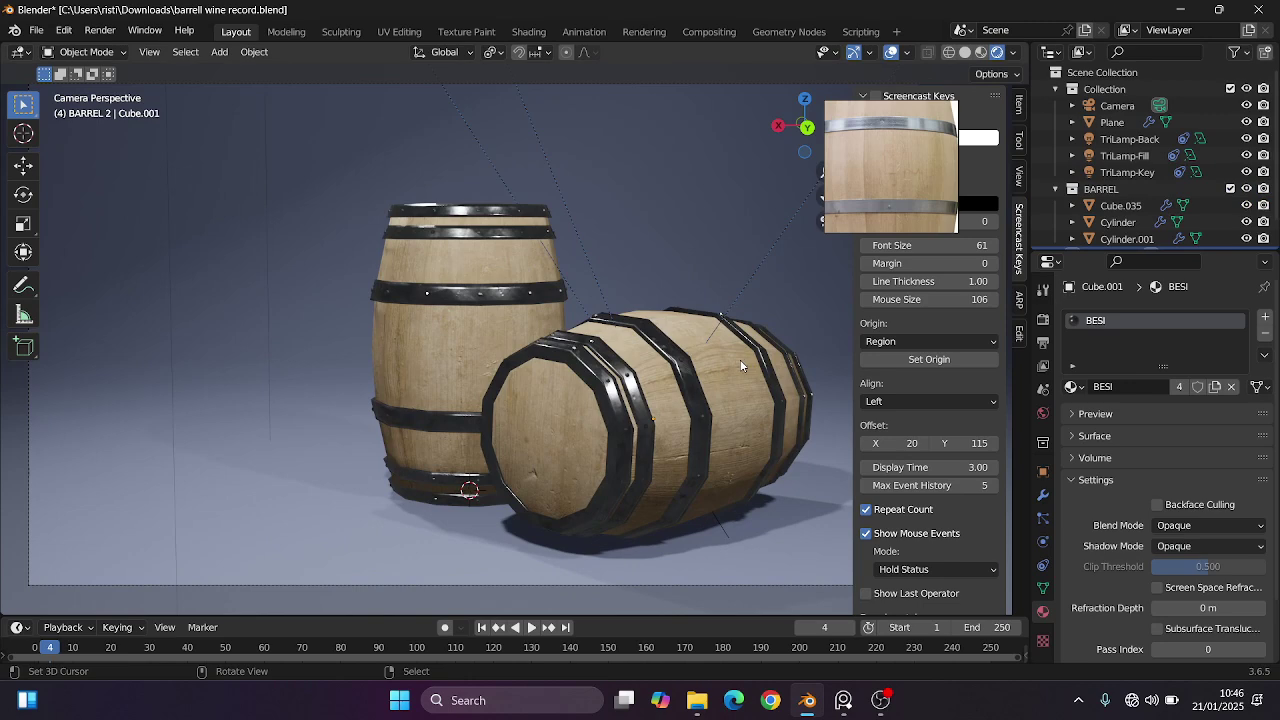
Hide the viewport sidebar and split the 3D viewport in two, keeping the camera view beside a free perspective view of the barrels.
scroll(744, 360, "down", 6)
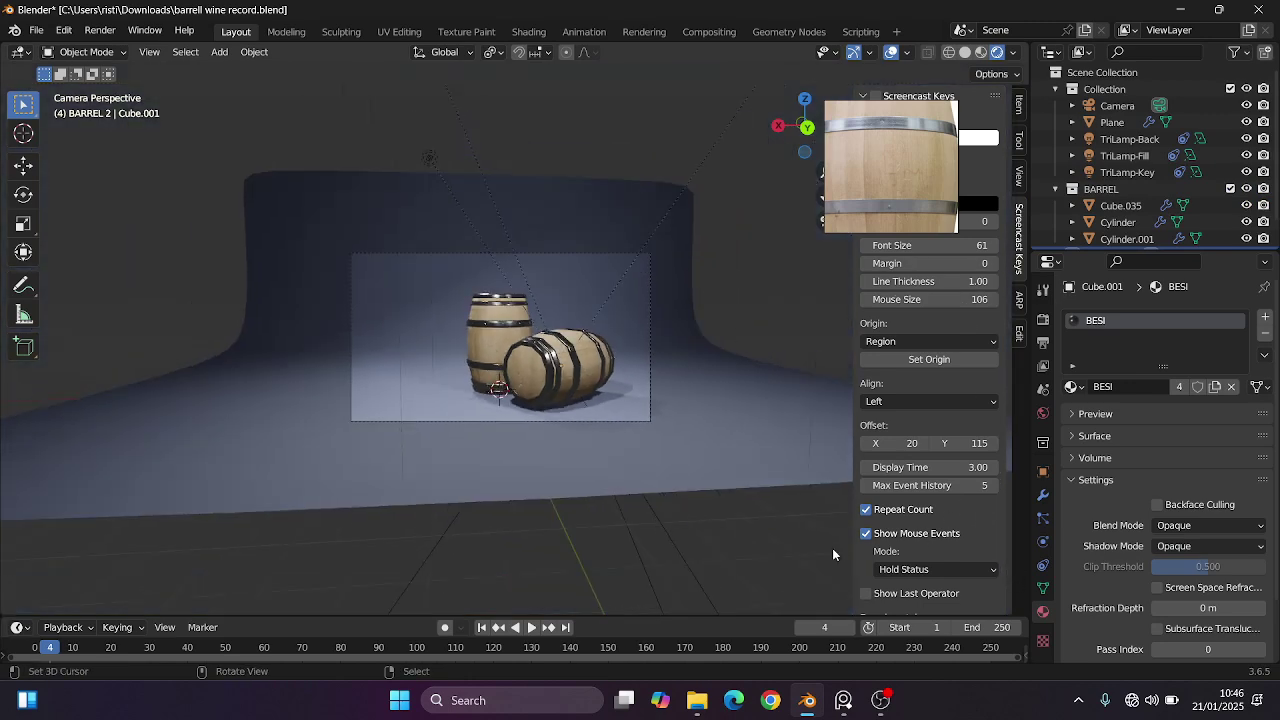
key("n")
left_click_drag(1019, 607, 422, 507)
middle_click_drag(790, 430, 716, 444)
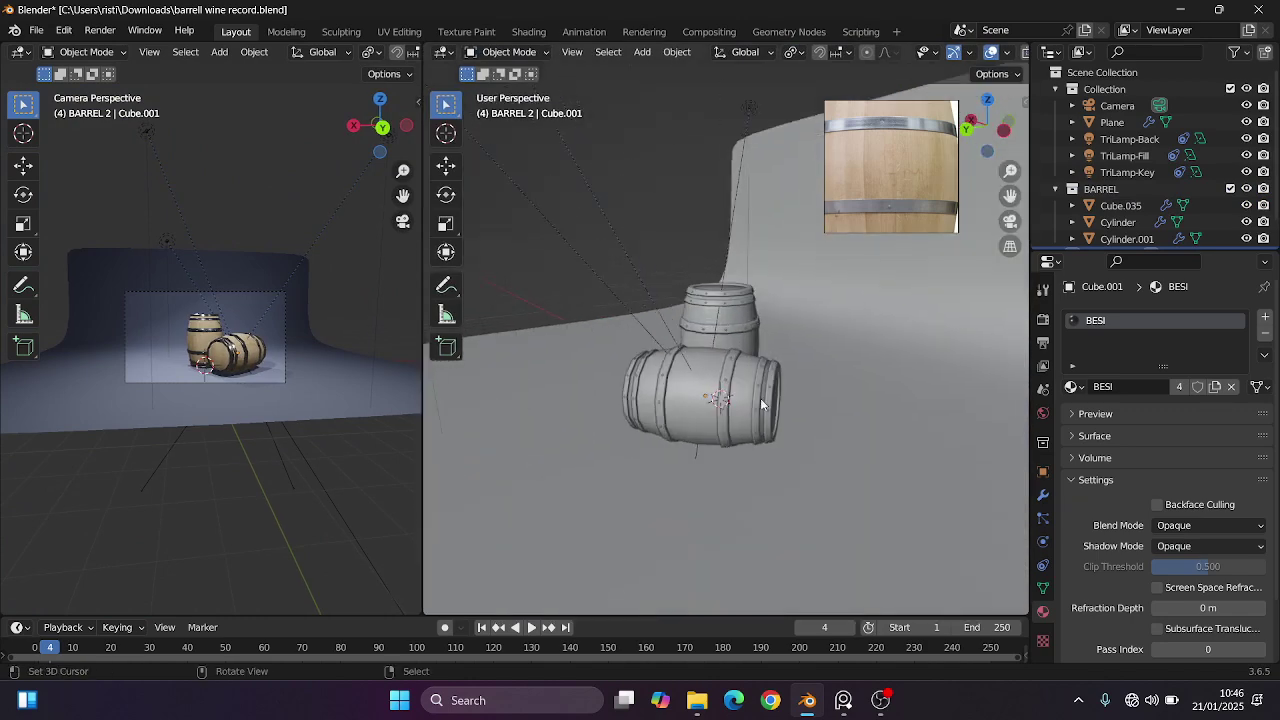
Select Cube.001, Cylinder.002 and Cylinder.003 in the BARREL 2 collection and show the lying barrel in the left orthographic view.
scroll(1120, 150, "down", 2)
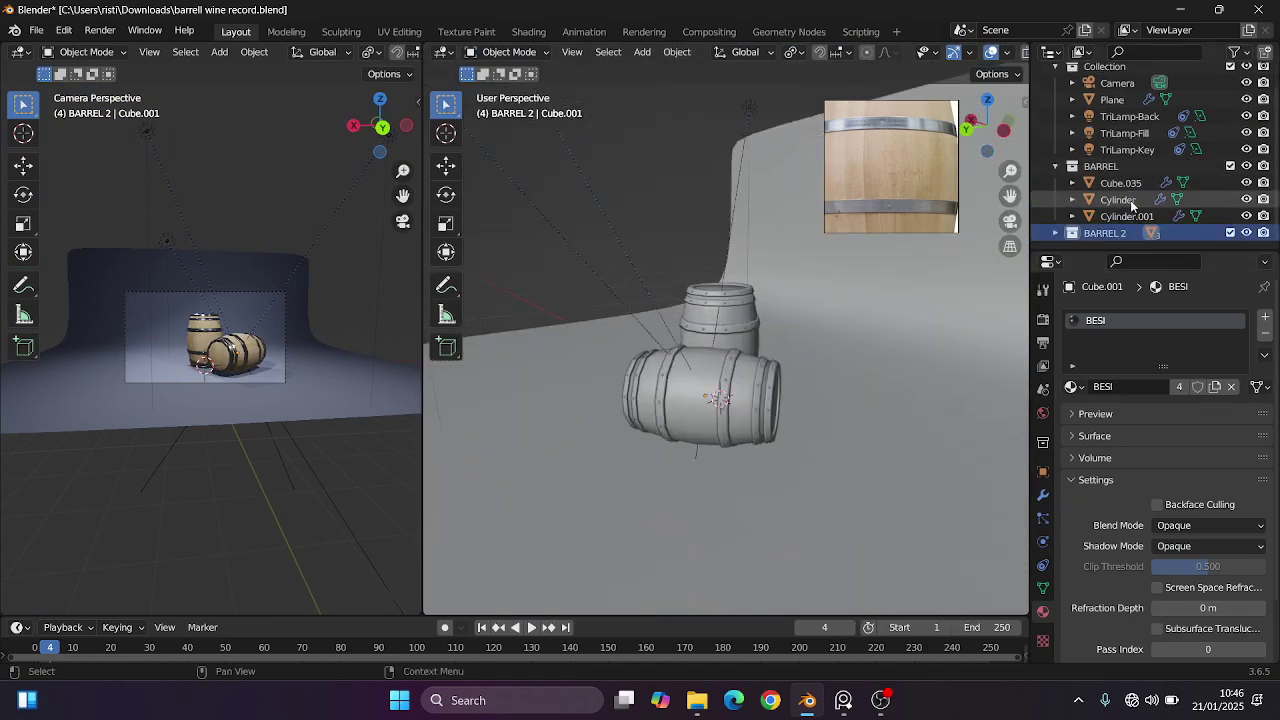
left_click(1056, 233)
scroll(1062, 235, "down", 3)
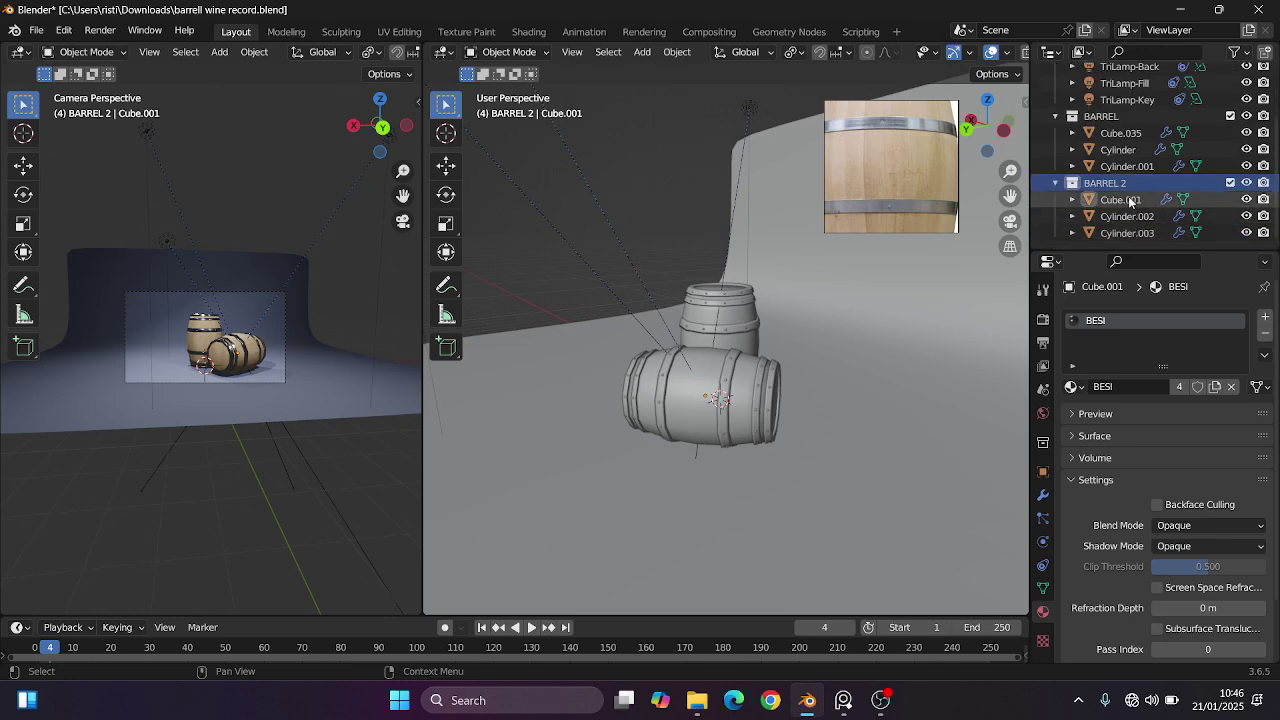
left_click(1126, 201)
left_click(1137, 233, "shift")
scroll(822, 336, "down", 3)
key("KP_1")
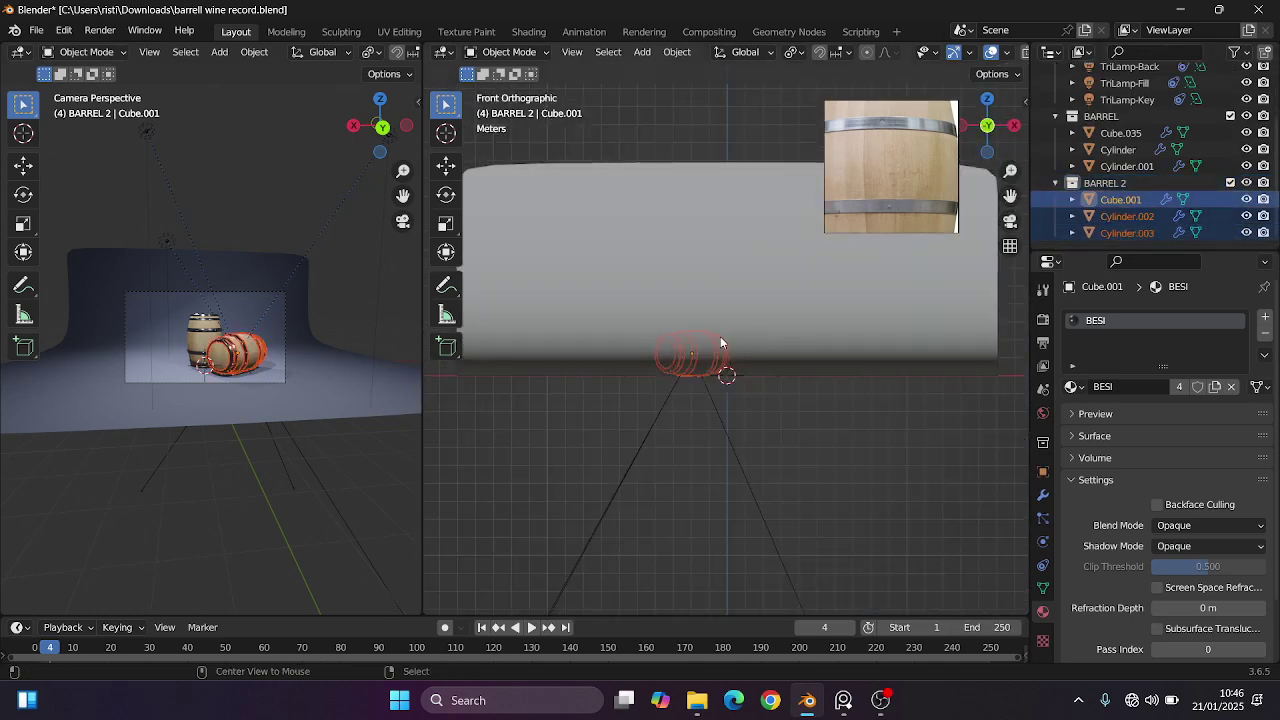
key("ctrl+KP_3")
scroll(744, 350, "up", 6)
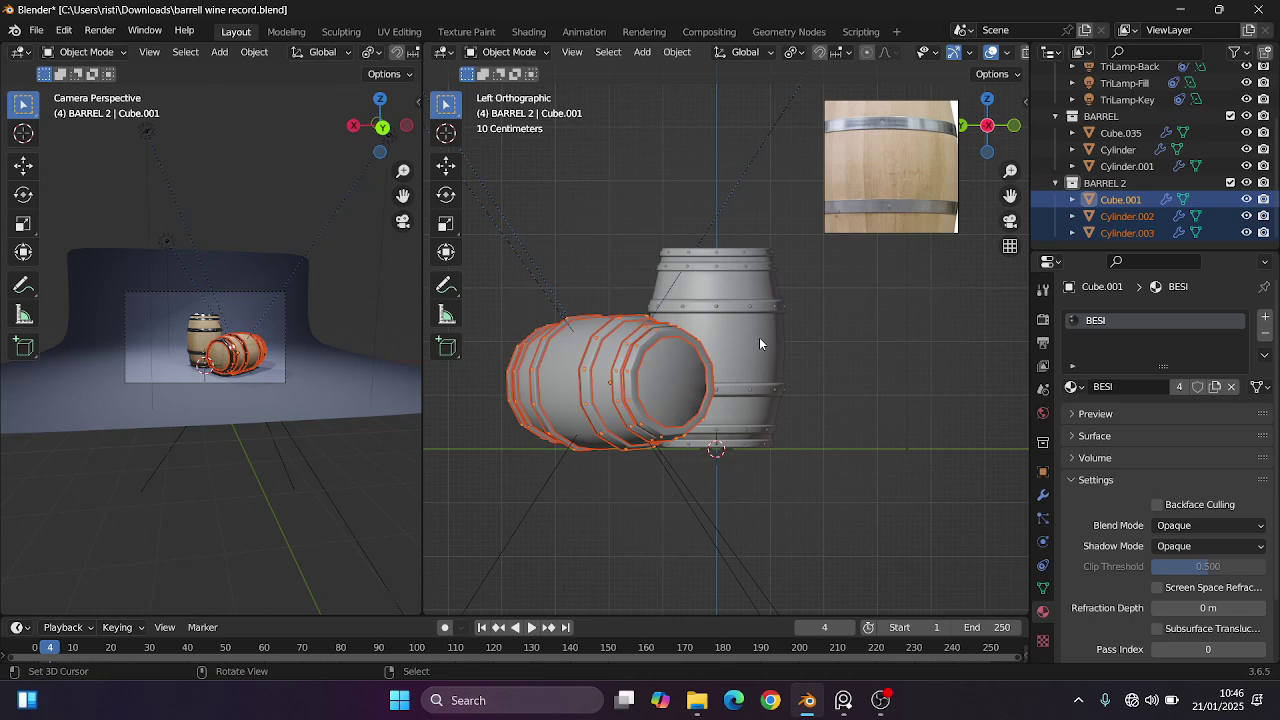
key("r")
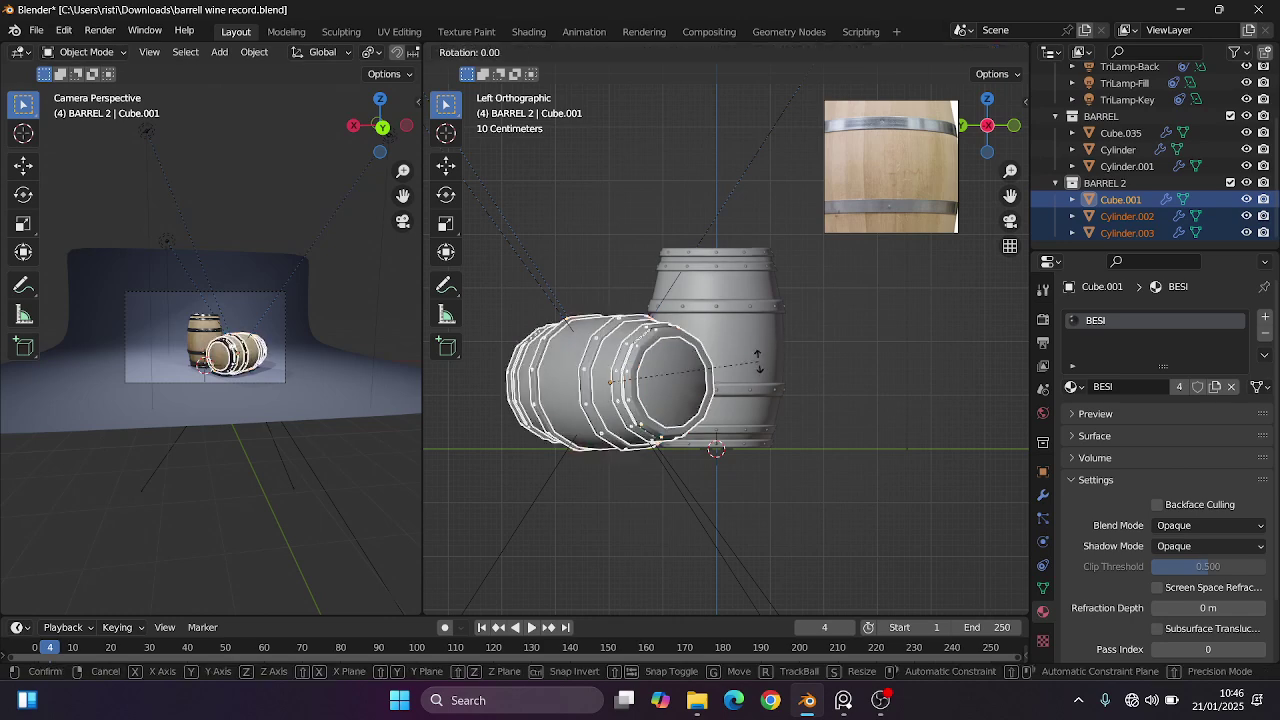
key("r")
left_click(765, 367)
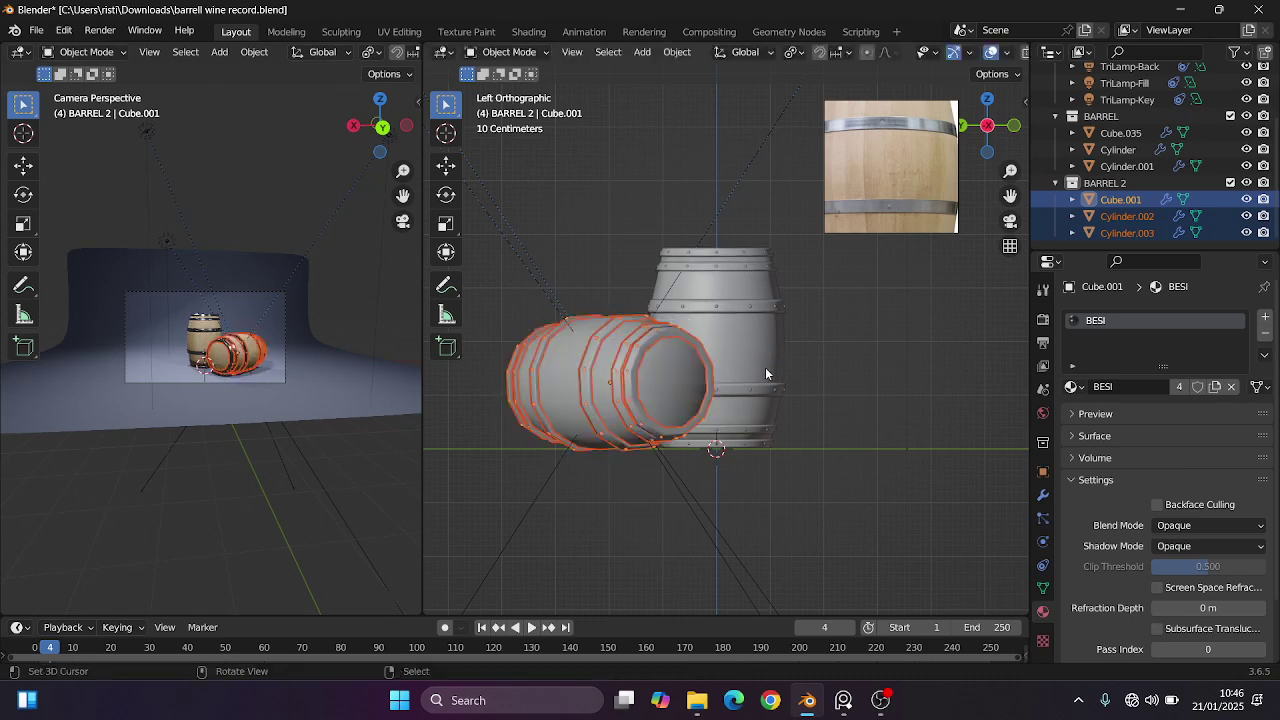
Move the lying barrel -0.16564 m along the global Z axis.
key("g")
key("z")
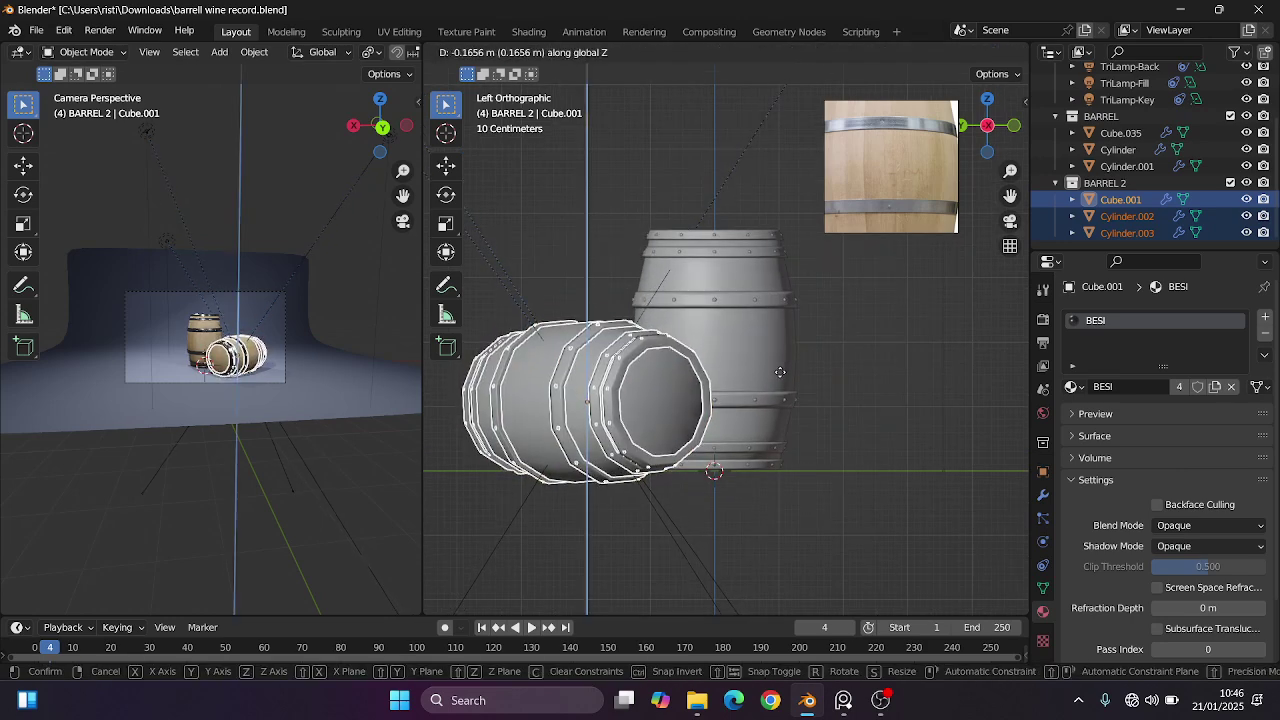
left_click(783, 371)
key("r")
key("r")
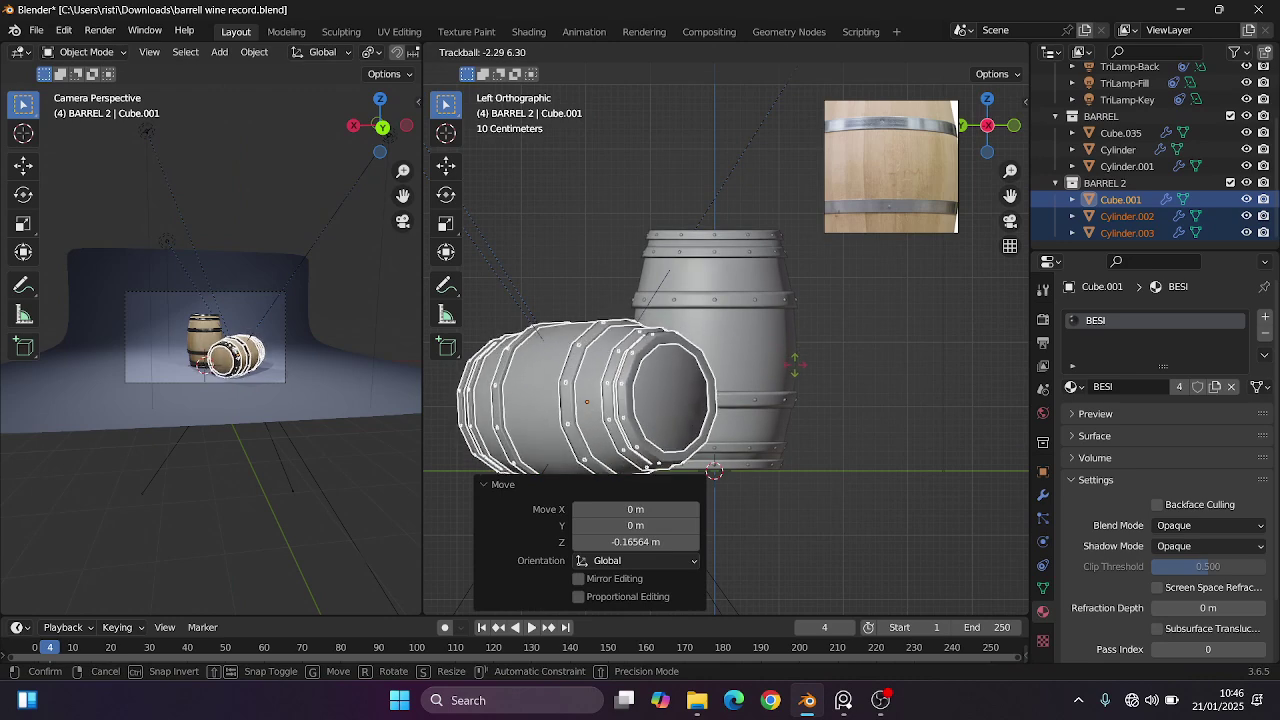
right_click(772, 366)
Raise the lying barrel 0.18634 m along the global Z axis so it rests on the floor line.
key("g")
key("z")
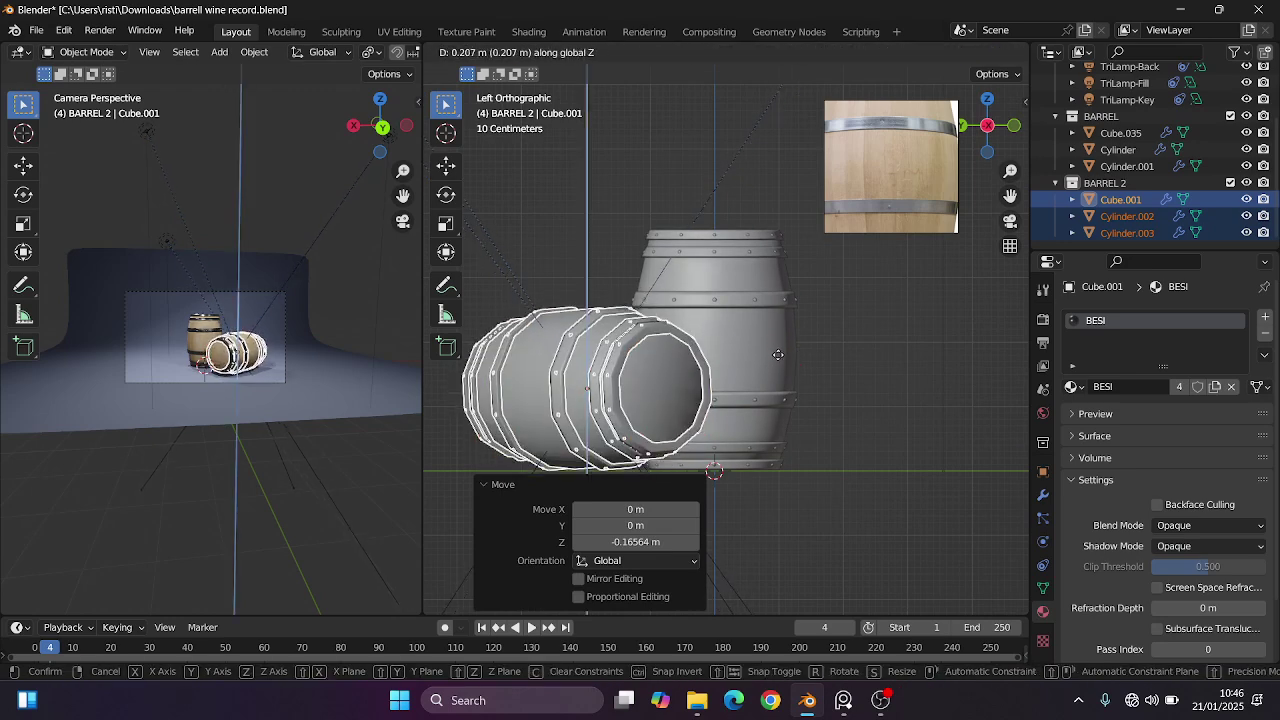
left_click(778, 361)
middle_click_drag(740, 361, 788, 316, "shift")
scroll(767, 348, "up", 1)
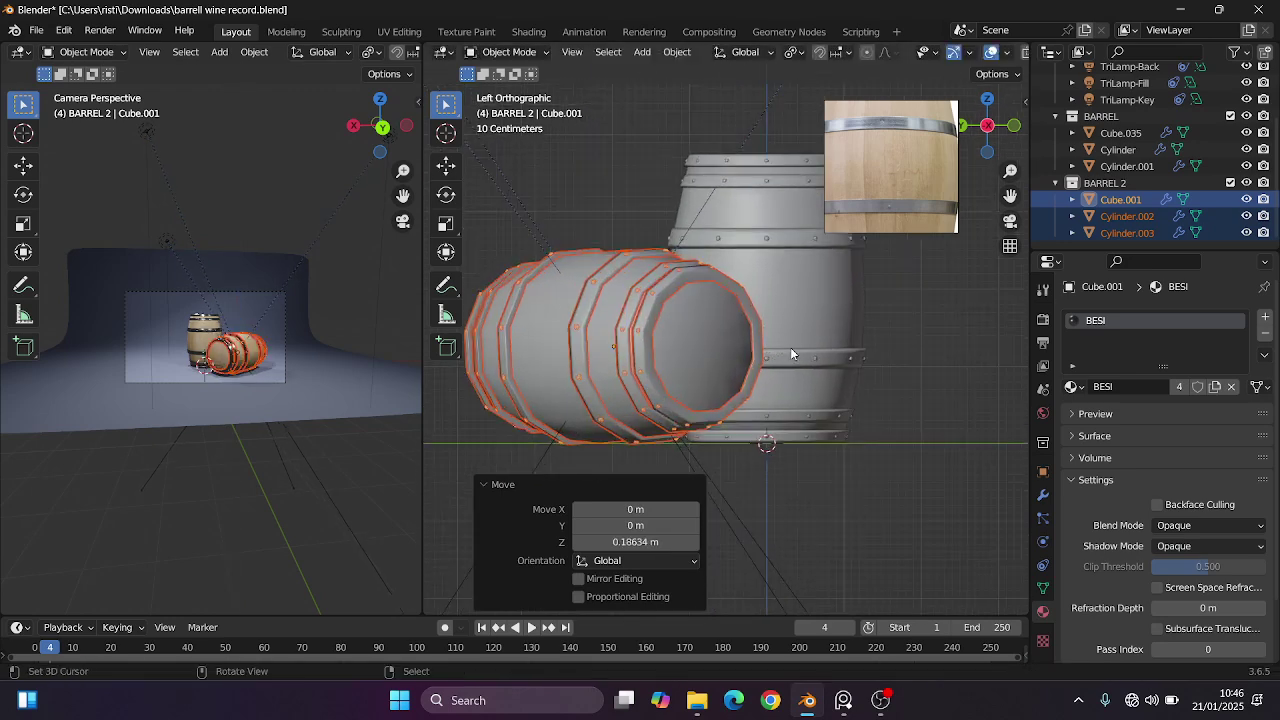
scroll(320, 368, "up", 5)
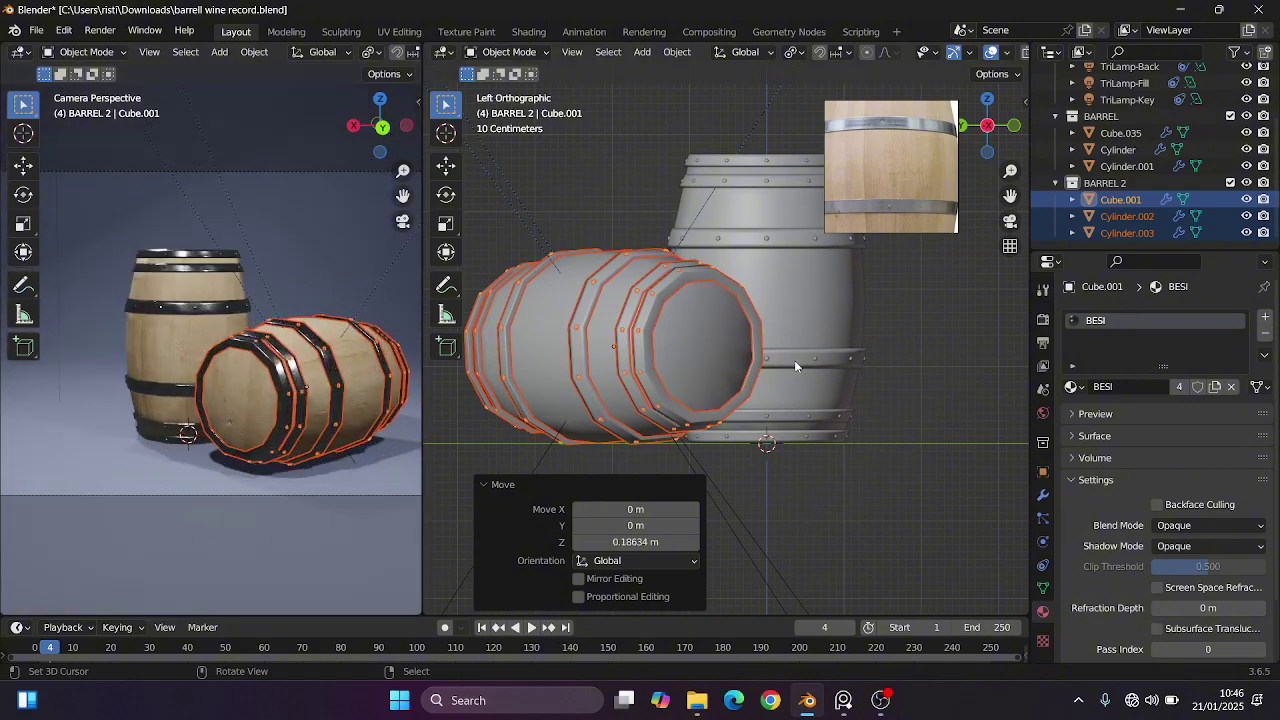
key("r")
key("r")
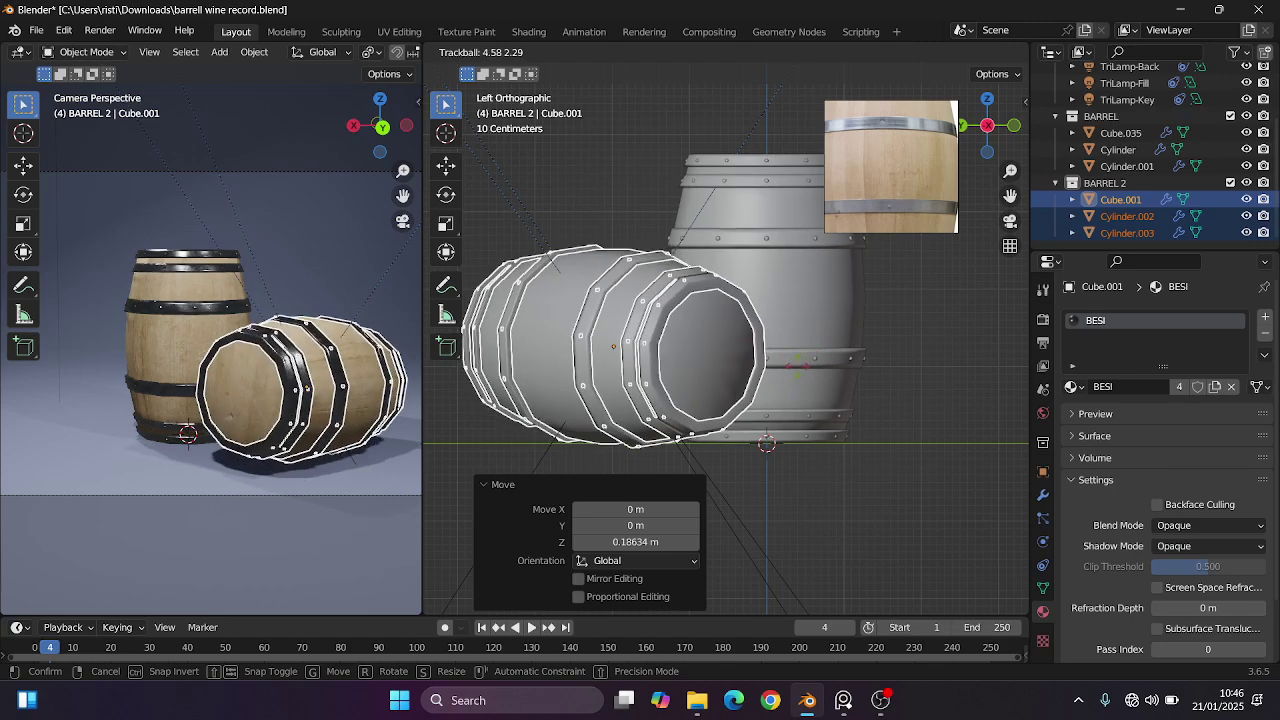
left_click(792, 363)
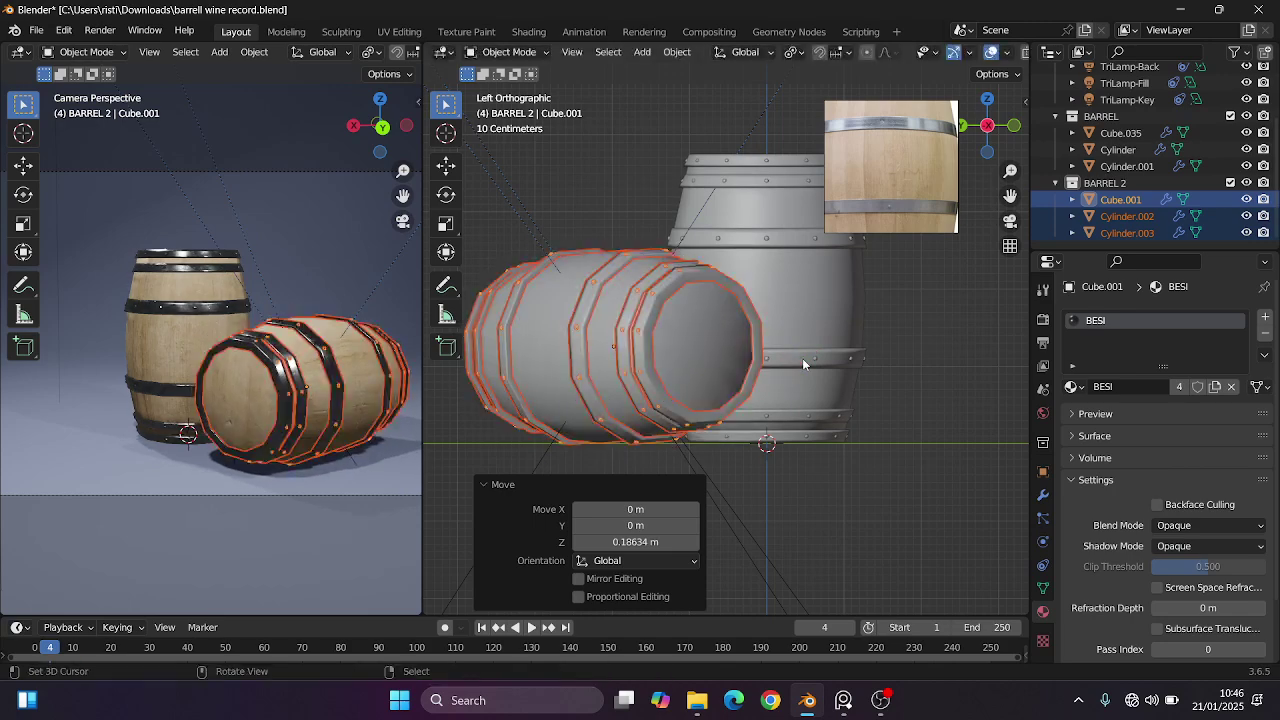
key("r")
key("r")
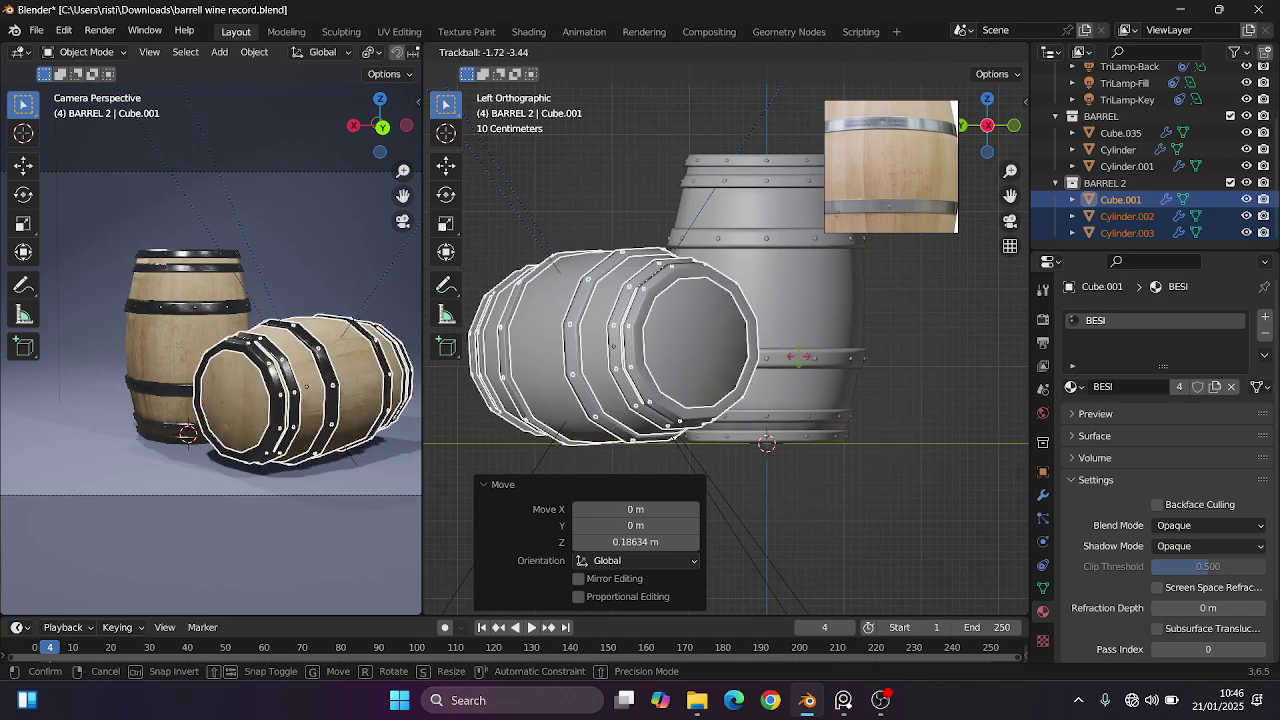
left_click(797, 362)
Tilt the lying barrel with a trackball rotation of -10.3° and 0°, and check it in the camera view.
key("r")
key("r")
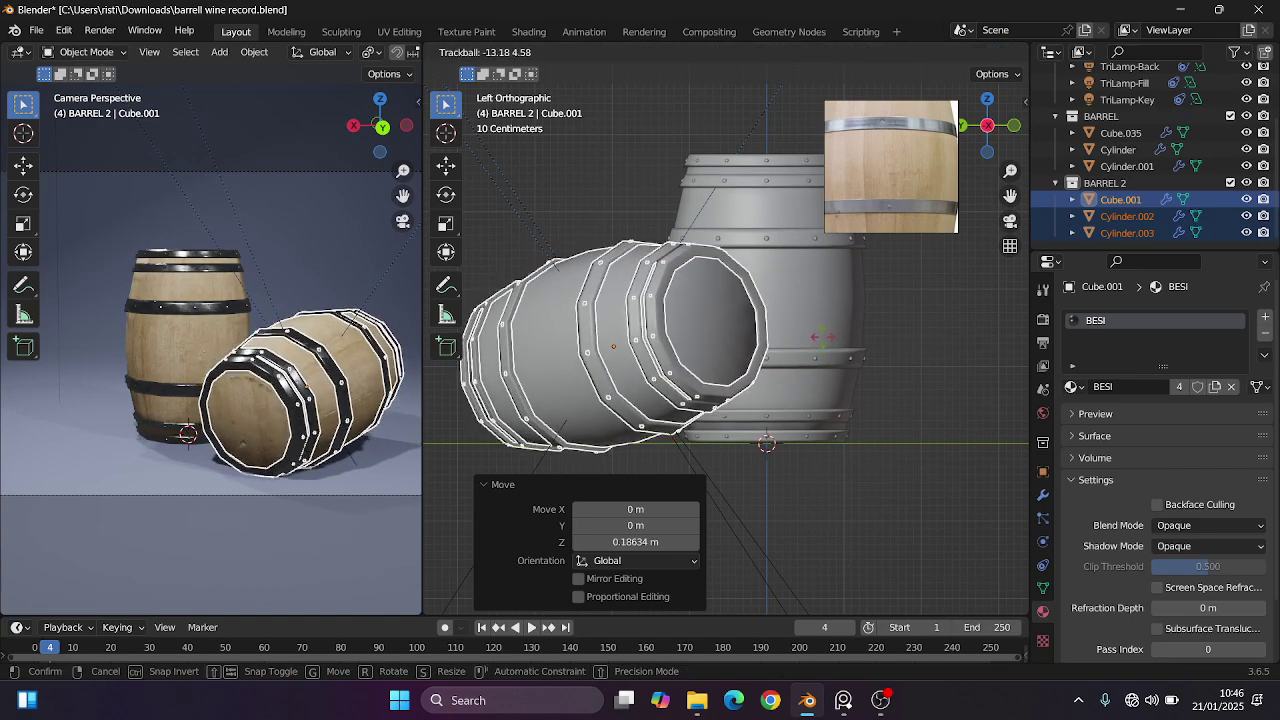
left_click(818, 346)
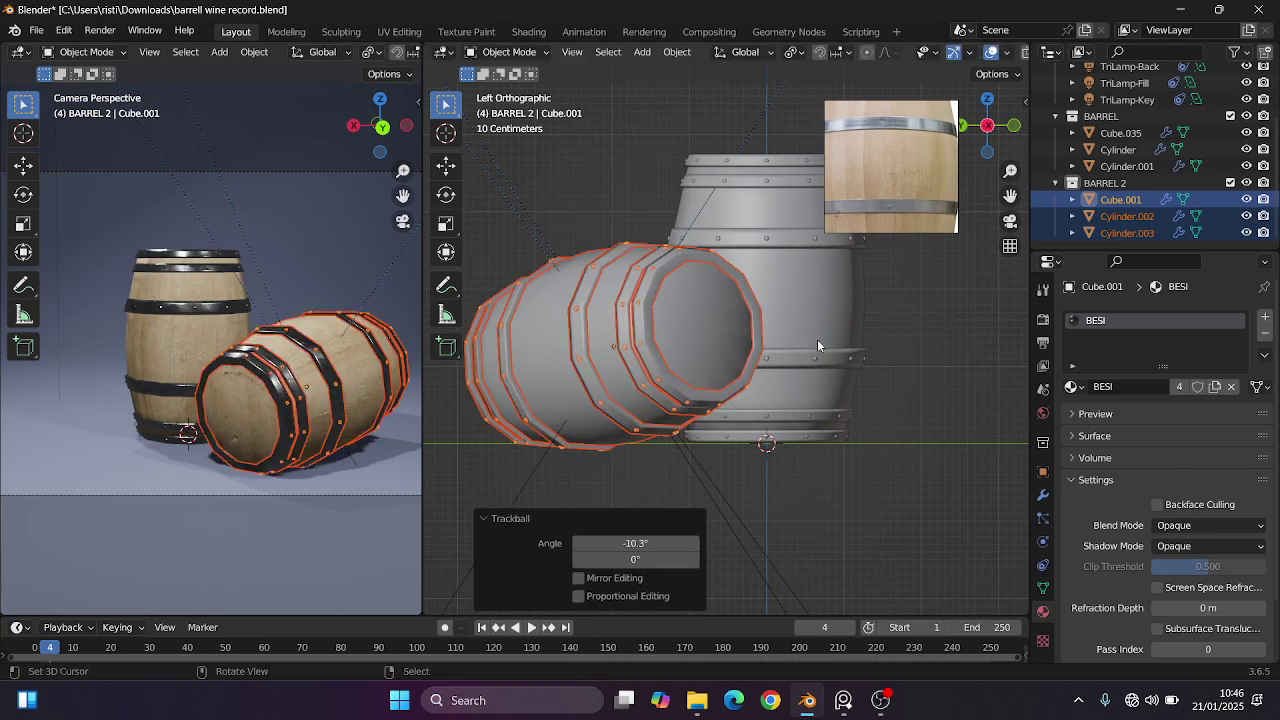
scroll(367, 405, "up", 6)
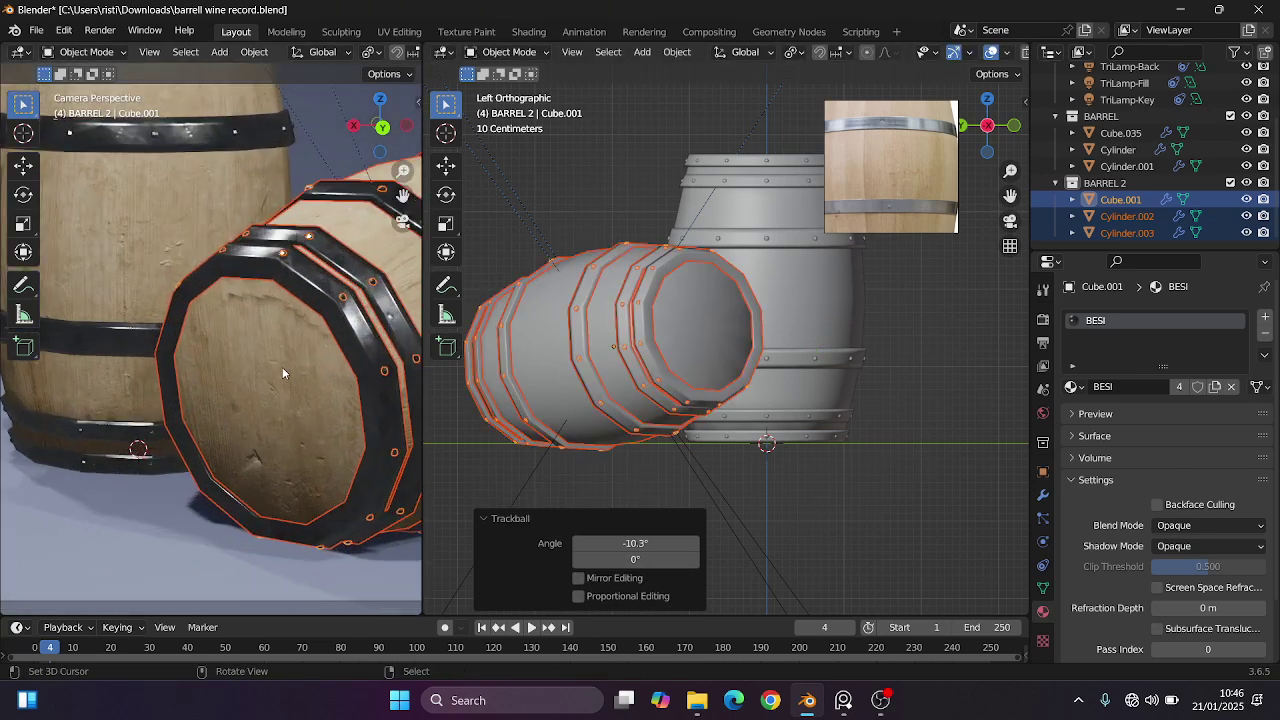
scroll(293, 388, "up", 2)
scroll(330, 331, "down", 6)
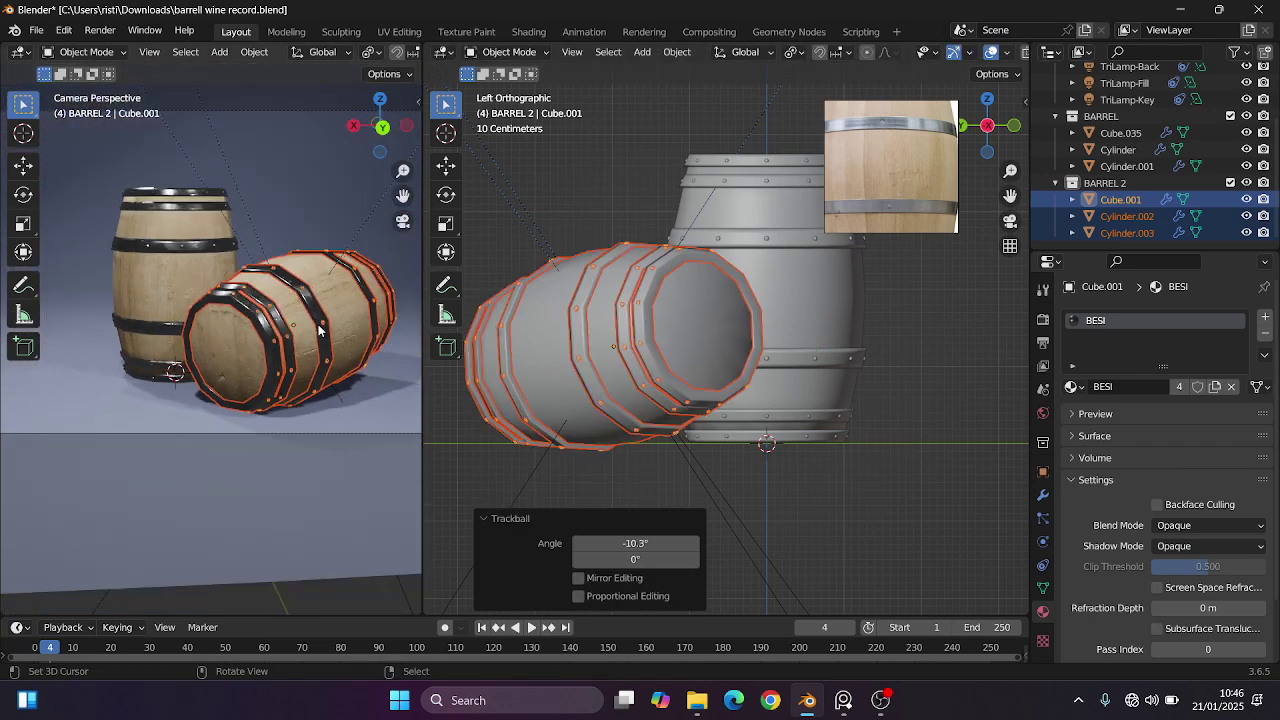
scroll(329, 303, "down", 4)
scroll(315, 318, "up", 1)
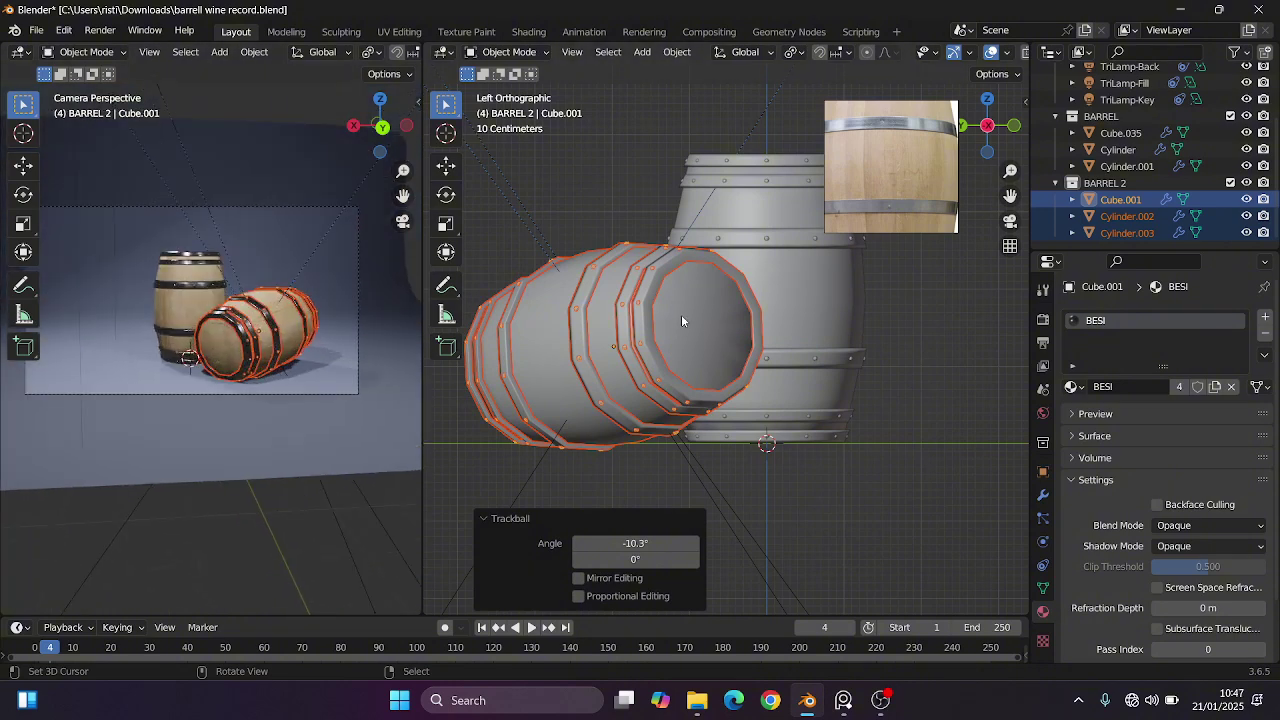
In the top view, rotate the lying barrel -13.4° and move it -0.12522 m in X and -0.44723 m in Y.
scroll(755, 312, "down", 4)
middle_click_drag(757, 317, 765, 370, "alt")
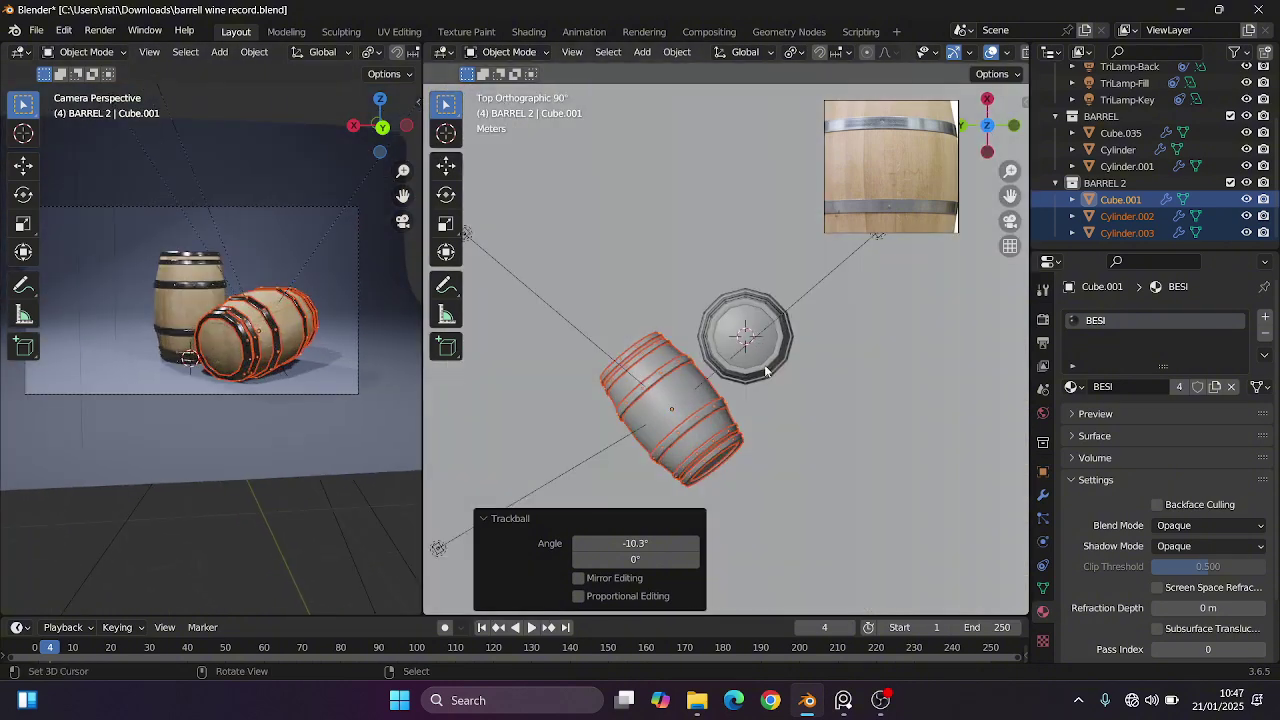
key("r")
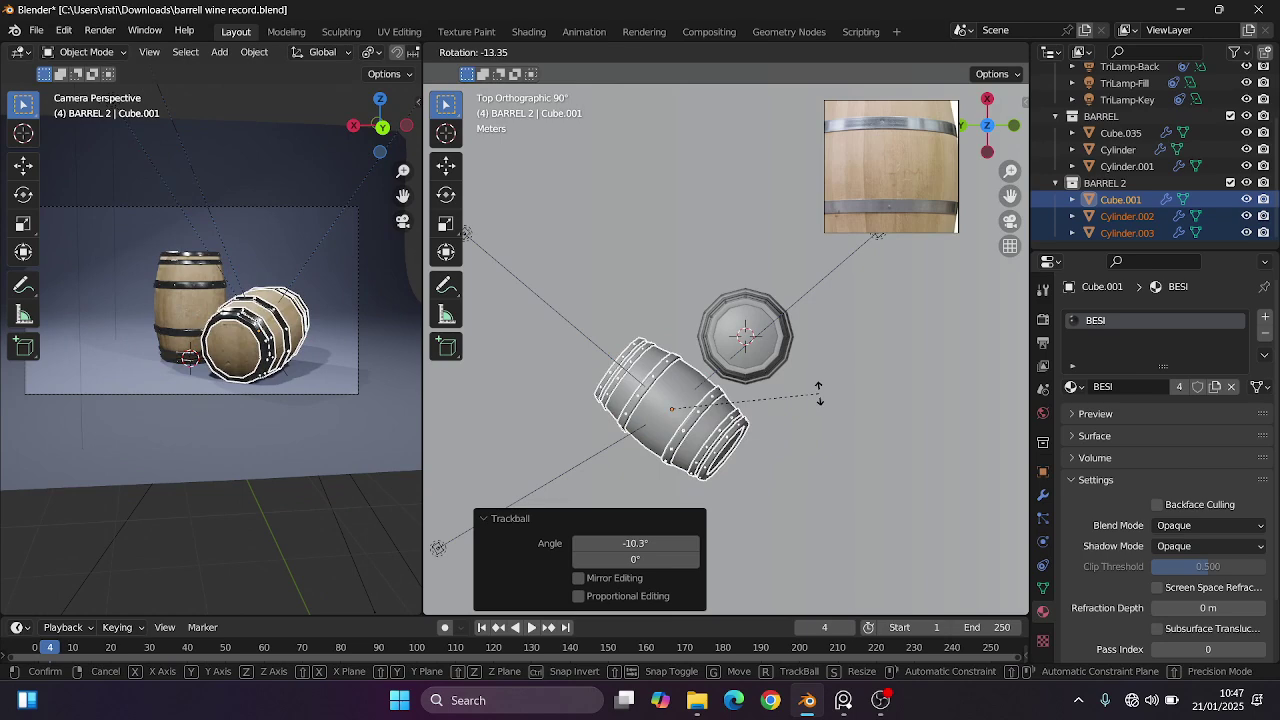
key("g")
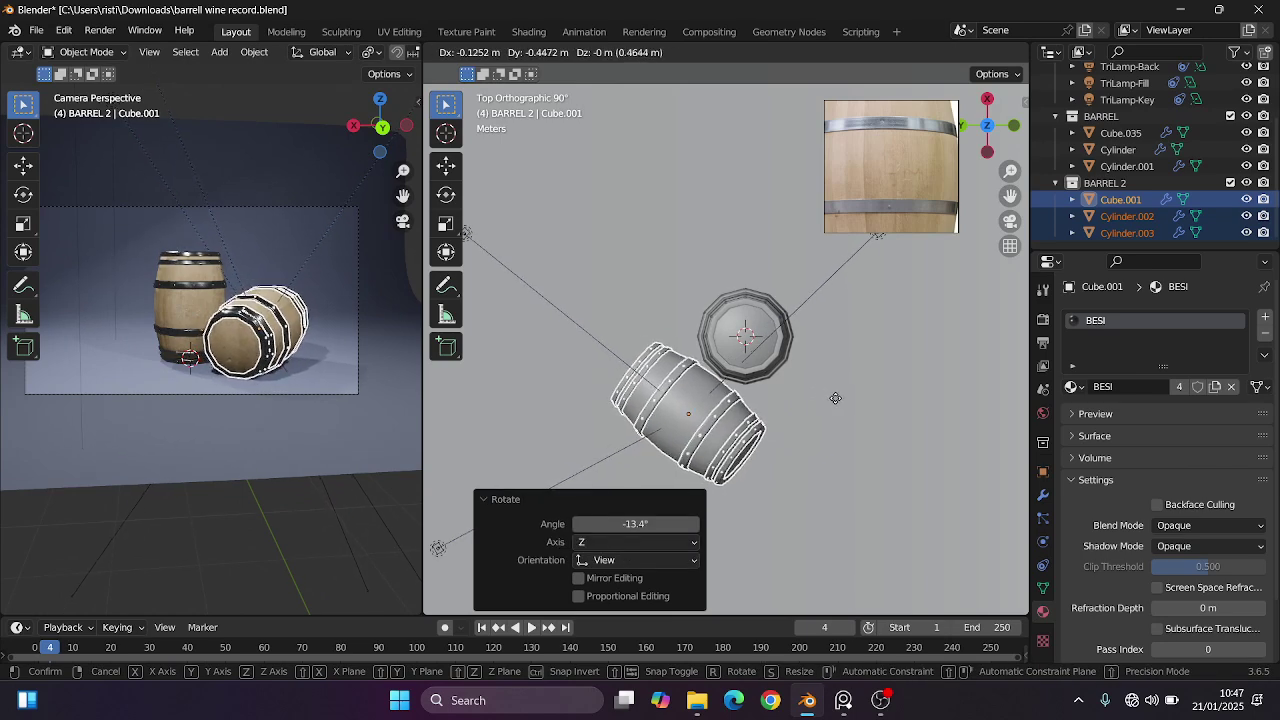
left_click(837, 404)
Add a Sun light at the world origin.
scroll(696, 355, "down", 2)
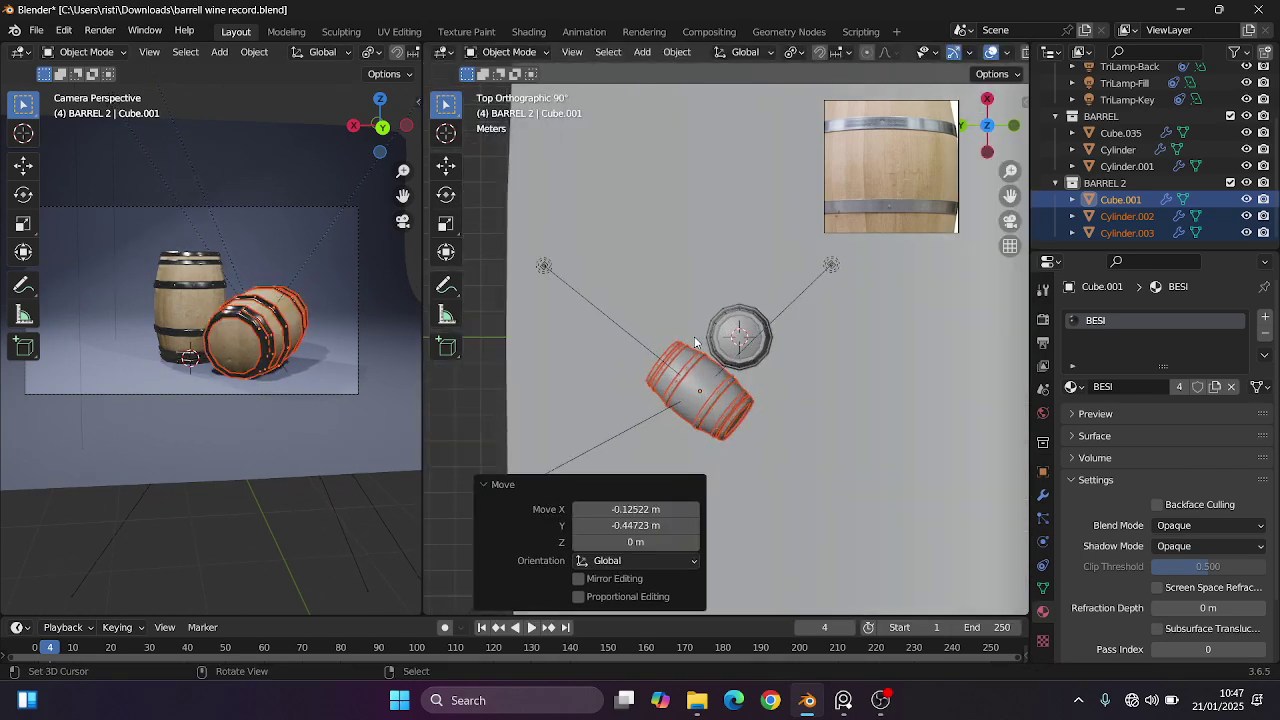
scroll(650, 290, "down", 2)
key("shift+a")
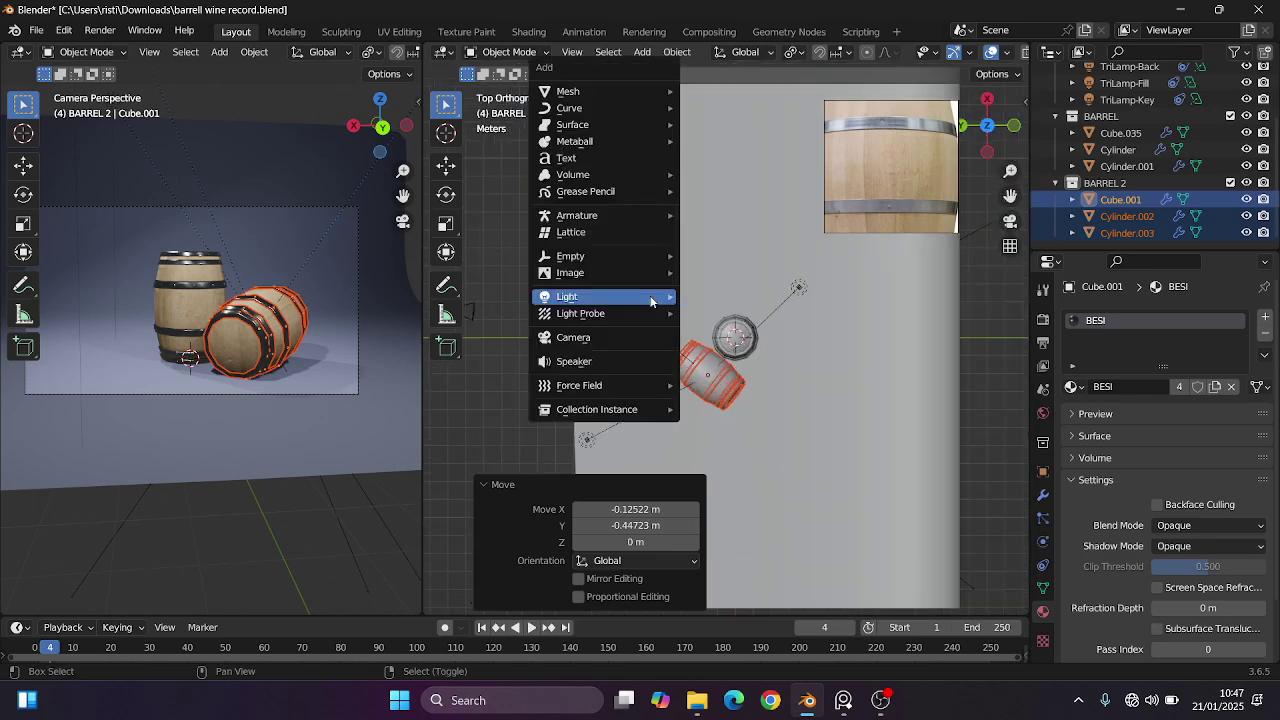
mouse_move(578, 297)
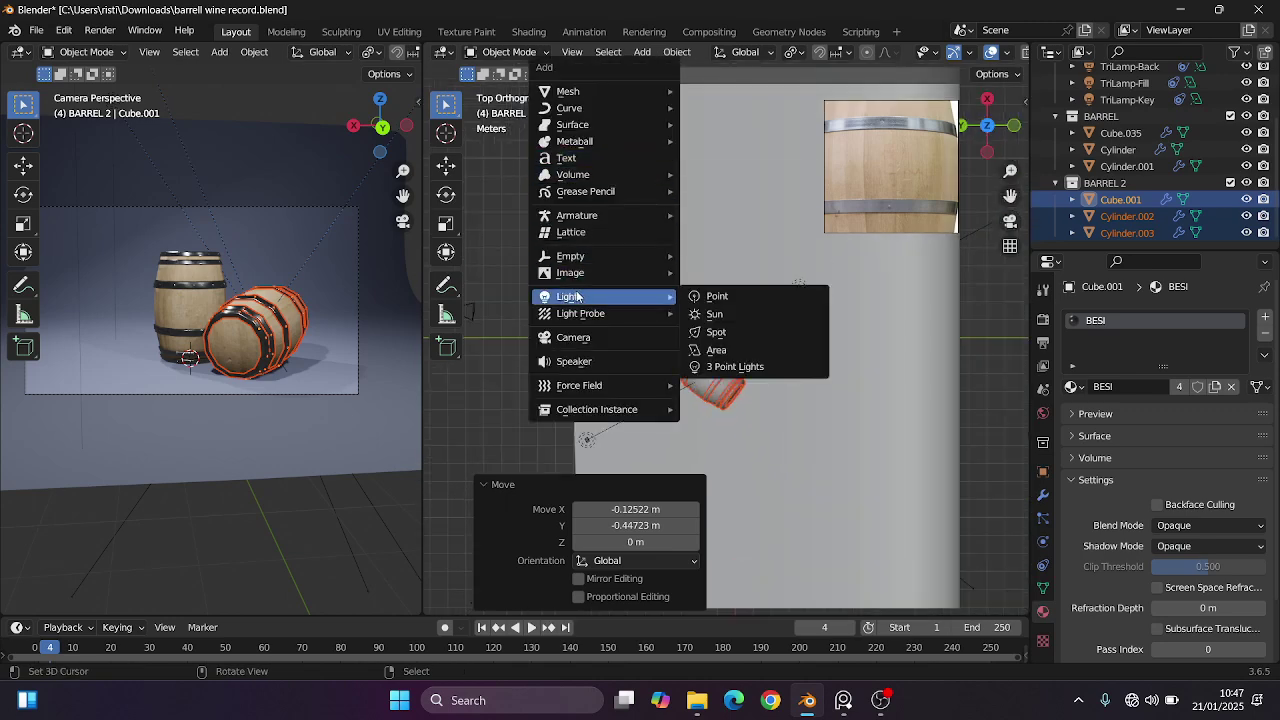
left_click(729, 322)
scroll(740, 320, "down", 2)
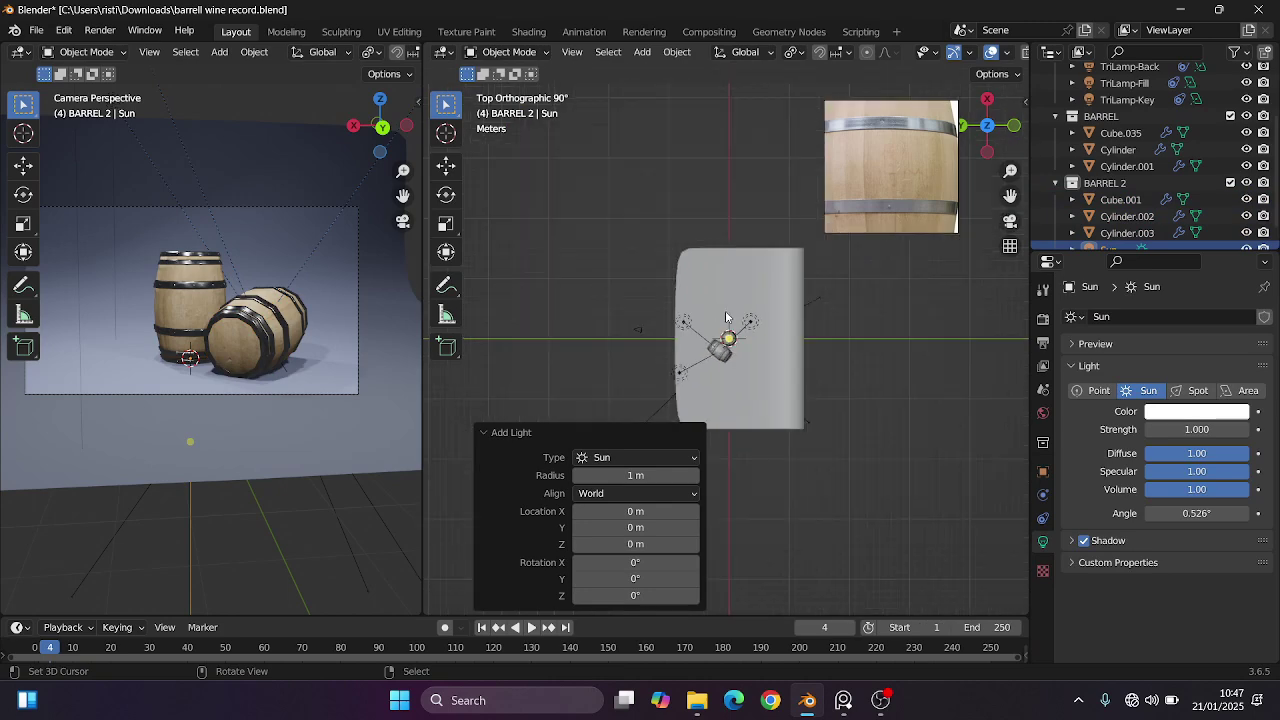
Try to raise the Sun light along the Z axis from the top view, and undo that move.
key("g")
key("z")
left_click(757, 305)
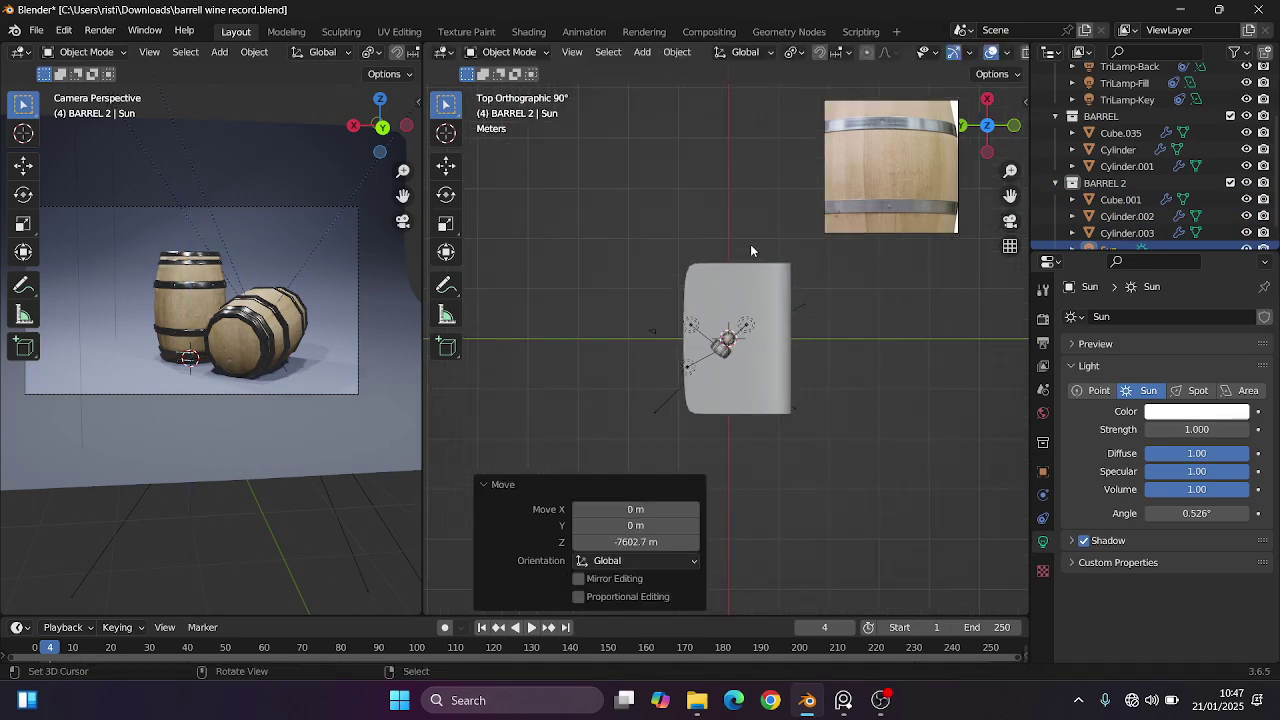
key("ctrl+KP_3")
scroll(762, 318, "up", 4)
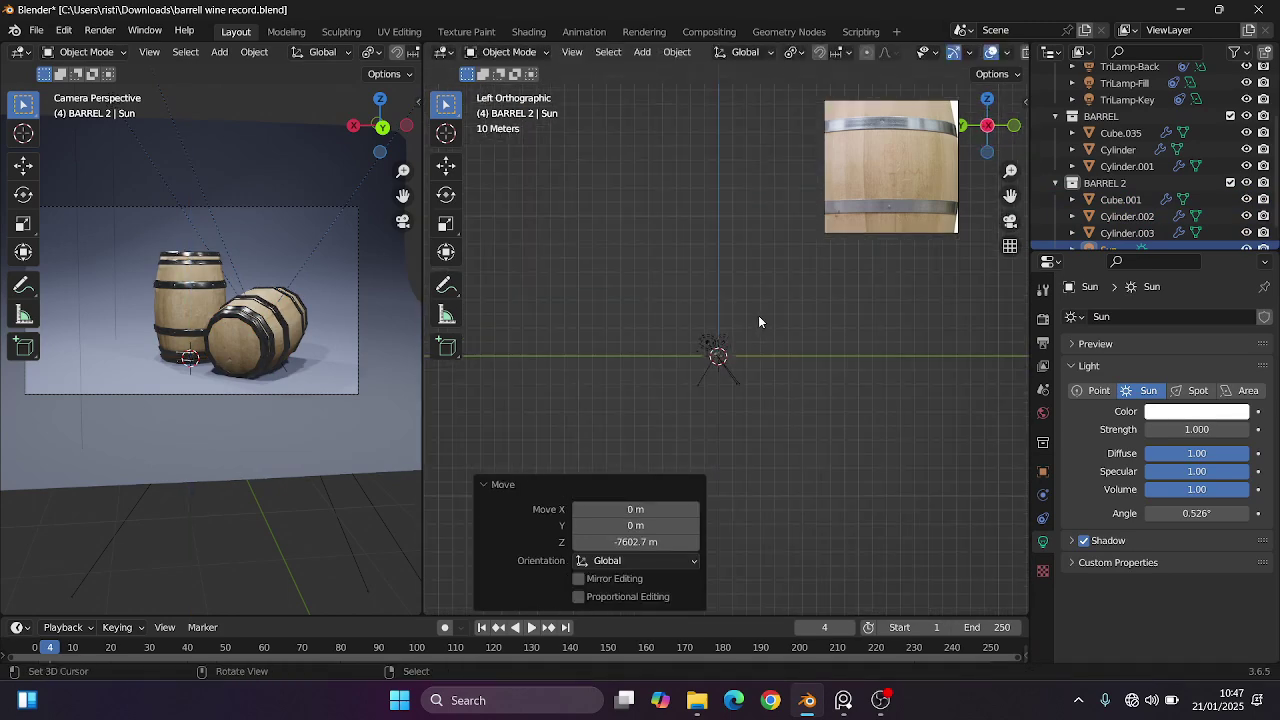
scroll(758, 336, "up", 3)
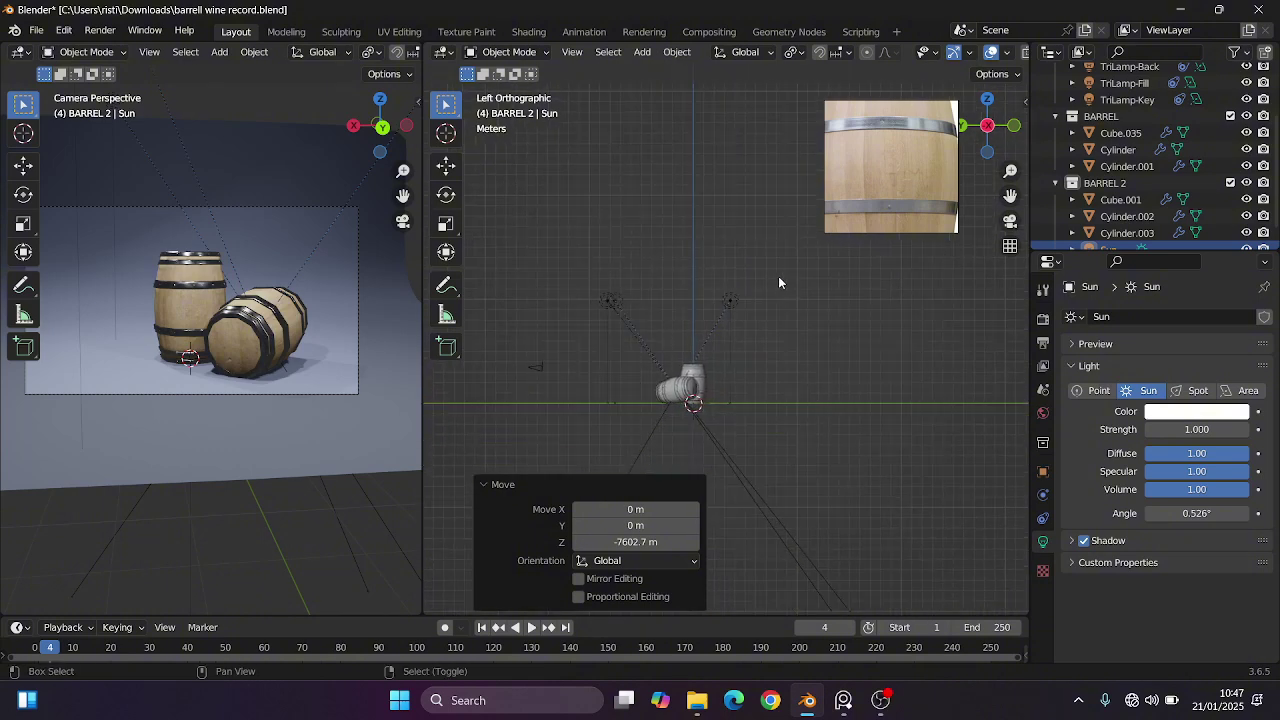
key("ctrl+z")
Raise the Sun light 13.525 m along the global Z axis above the barrels.
key("g")
key("z")
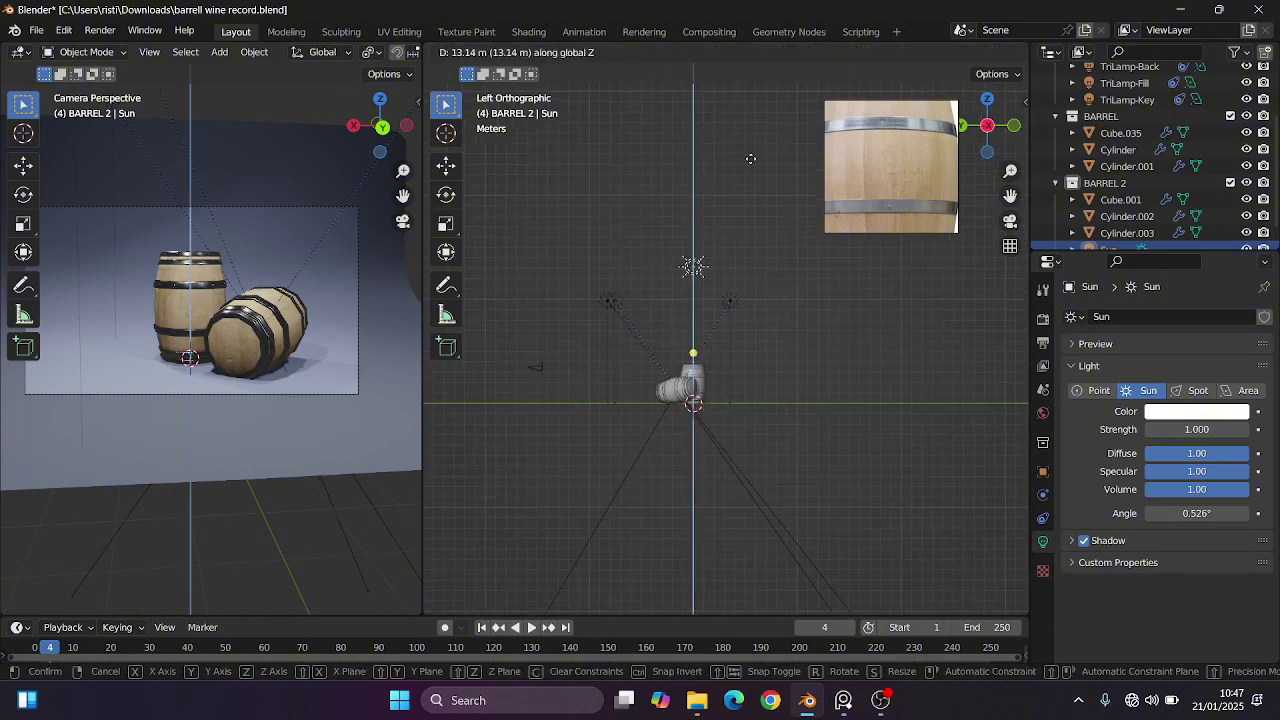
left_click(746, 161)
Rotate the Sun light in the left view by -48.7° and a further -1.75°, and turn off its shadow.
key("r")
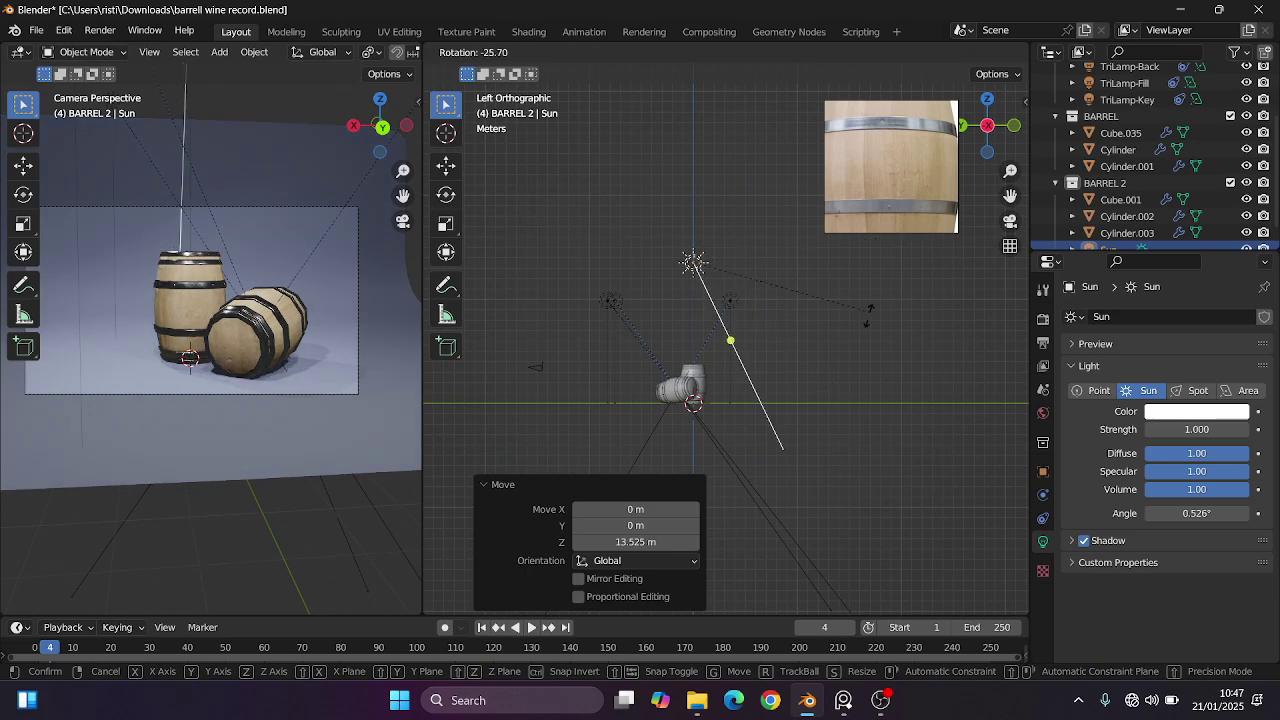
left_click(948, 196)
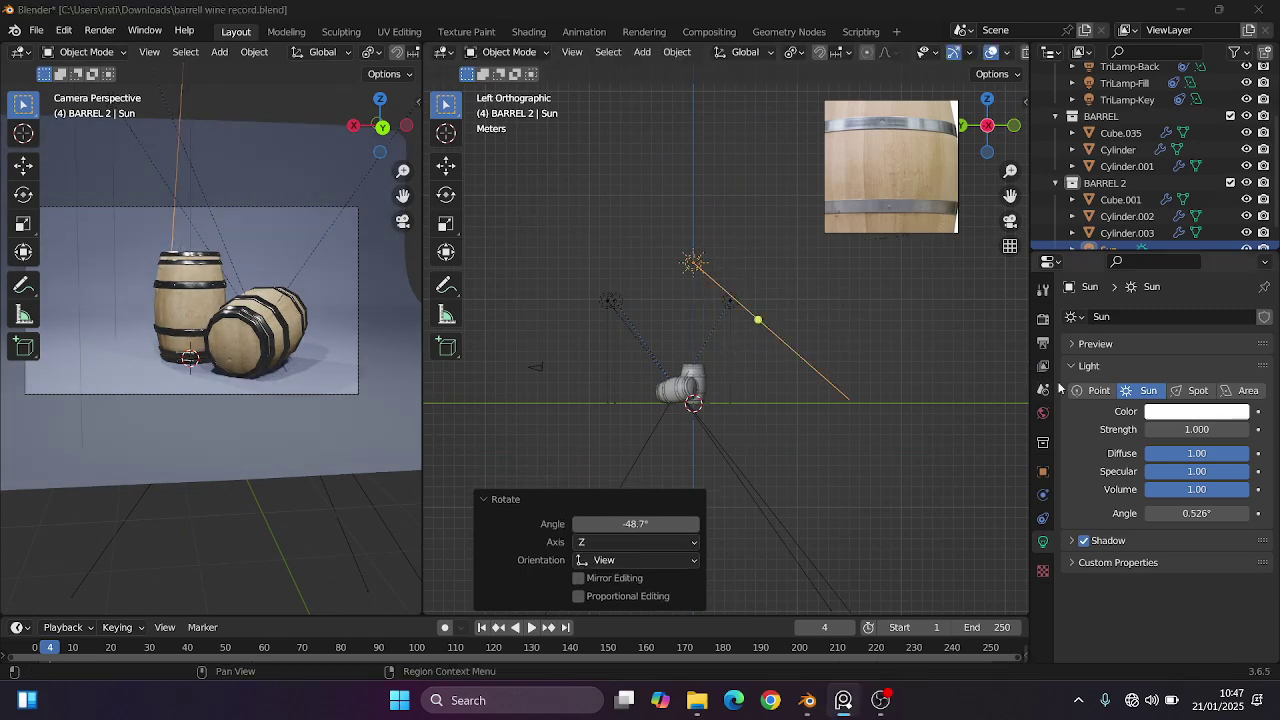
key("r")
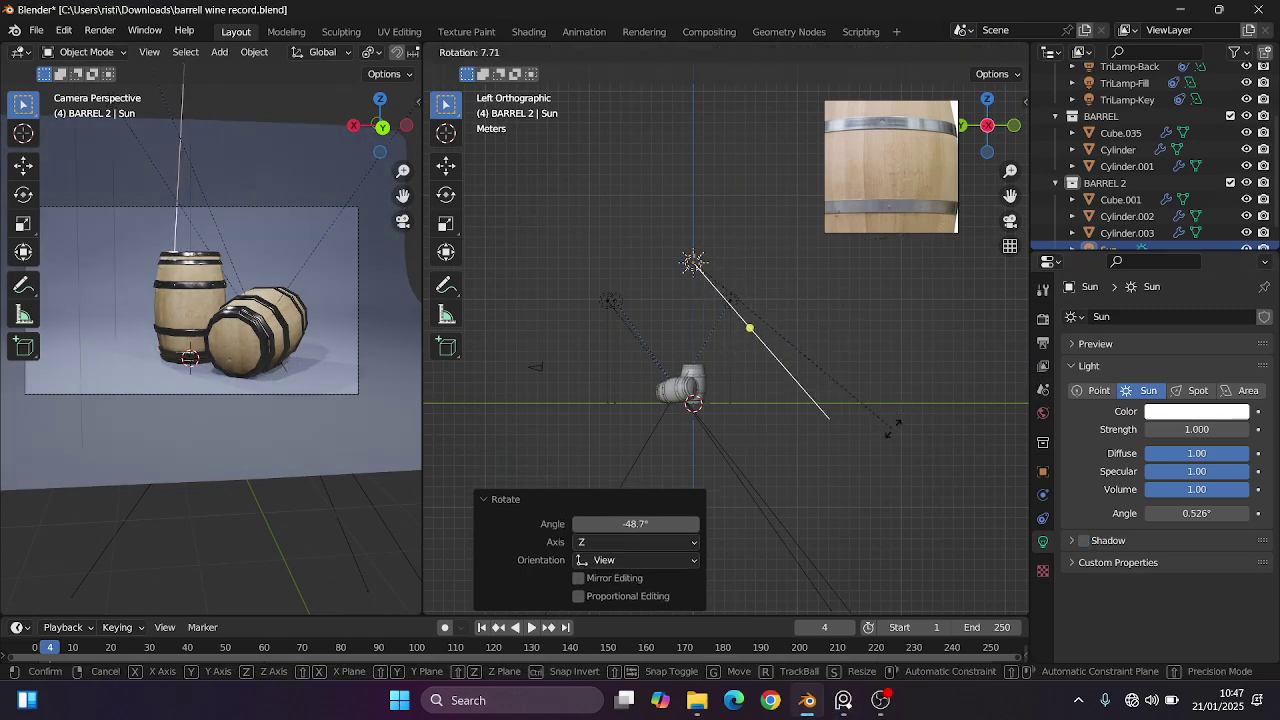
left_click(921, 402)
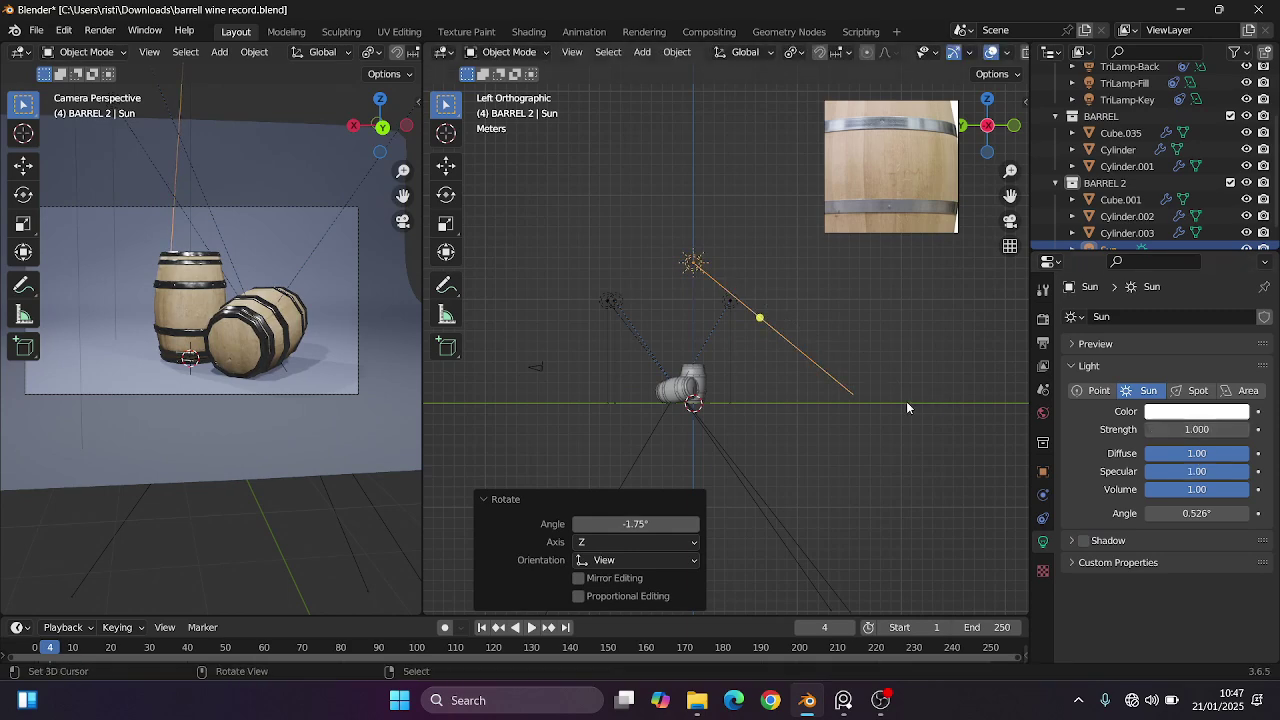
Change the Sun light's color from white to a light blue.
left_click(1170, 411)
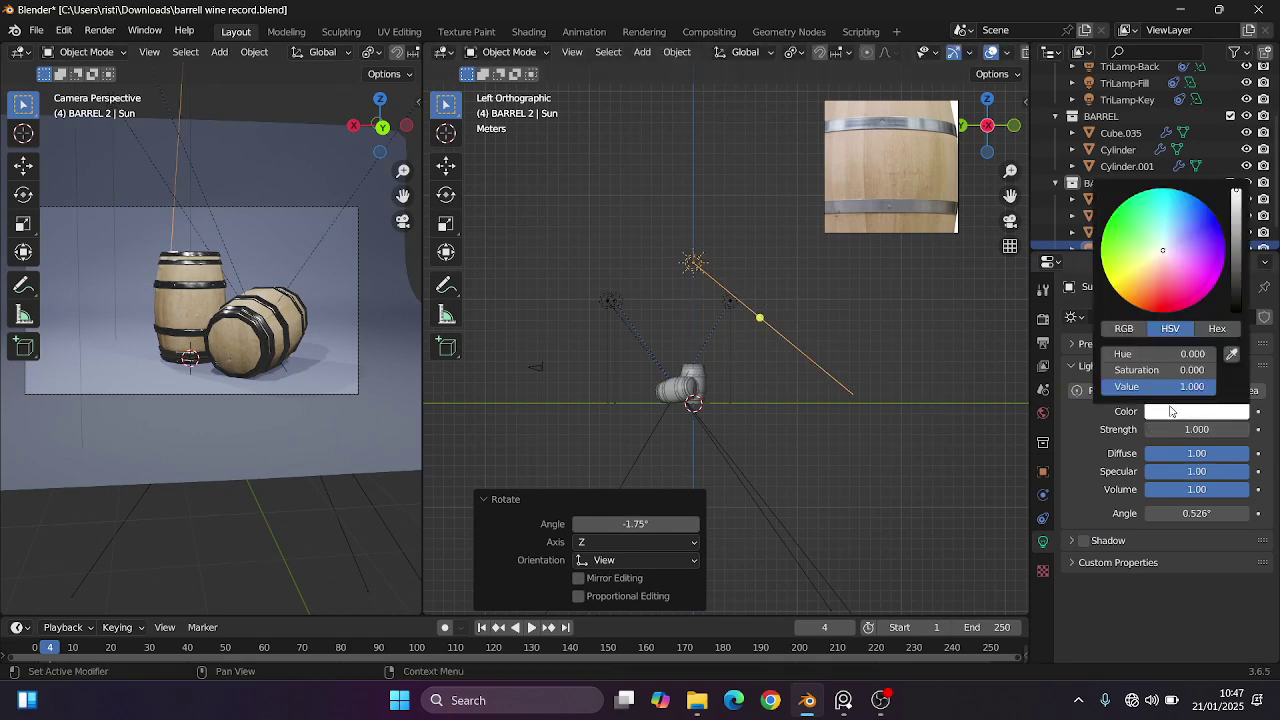
left_click(1166, 240)
mouse_move(1163, 232)
left_mouse_down()
mouse_move(1165, 253)
mouse_move(1173, 232)
mouse_move(1236, 210)
left_mouse_up()
scroll(138, 300, "up", 4)
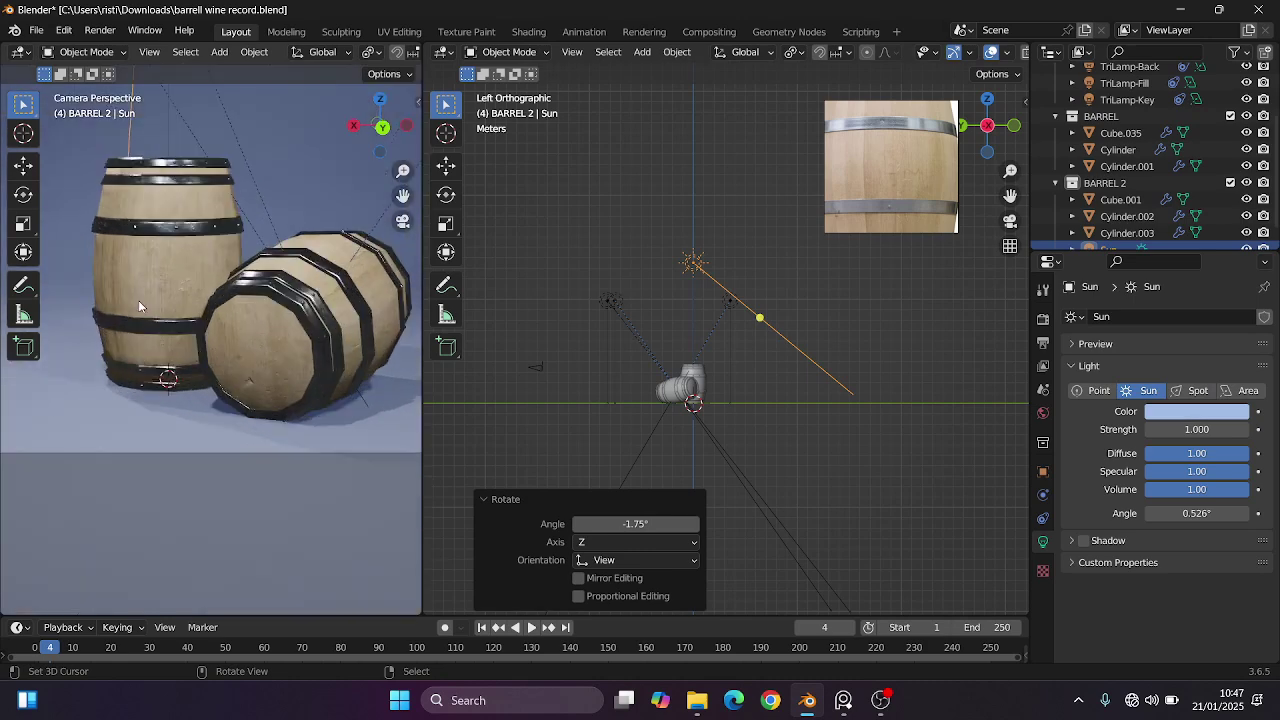
scroll(176, 300, "up", 2)
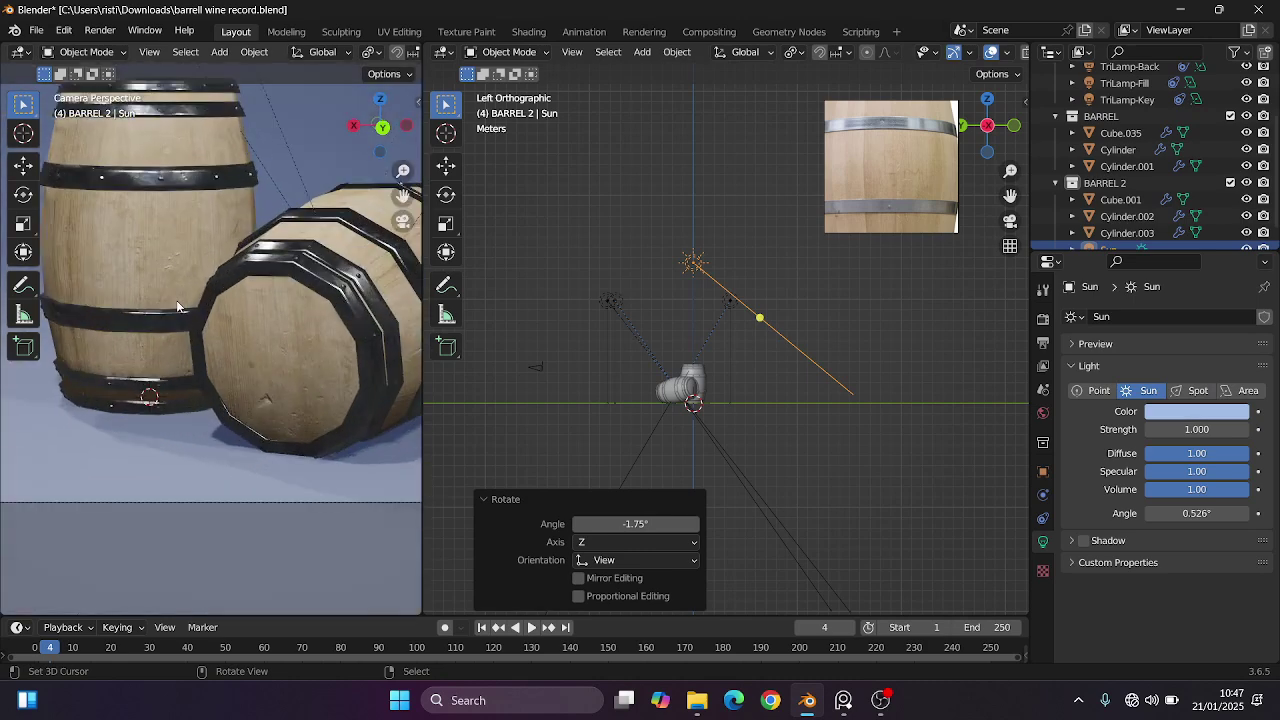
Lower all parts of the upright barrel by 0.008627 m along the global Z axis.
scroll(694, 398, "up", 8)
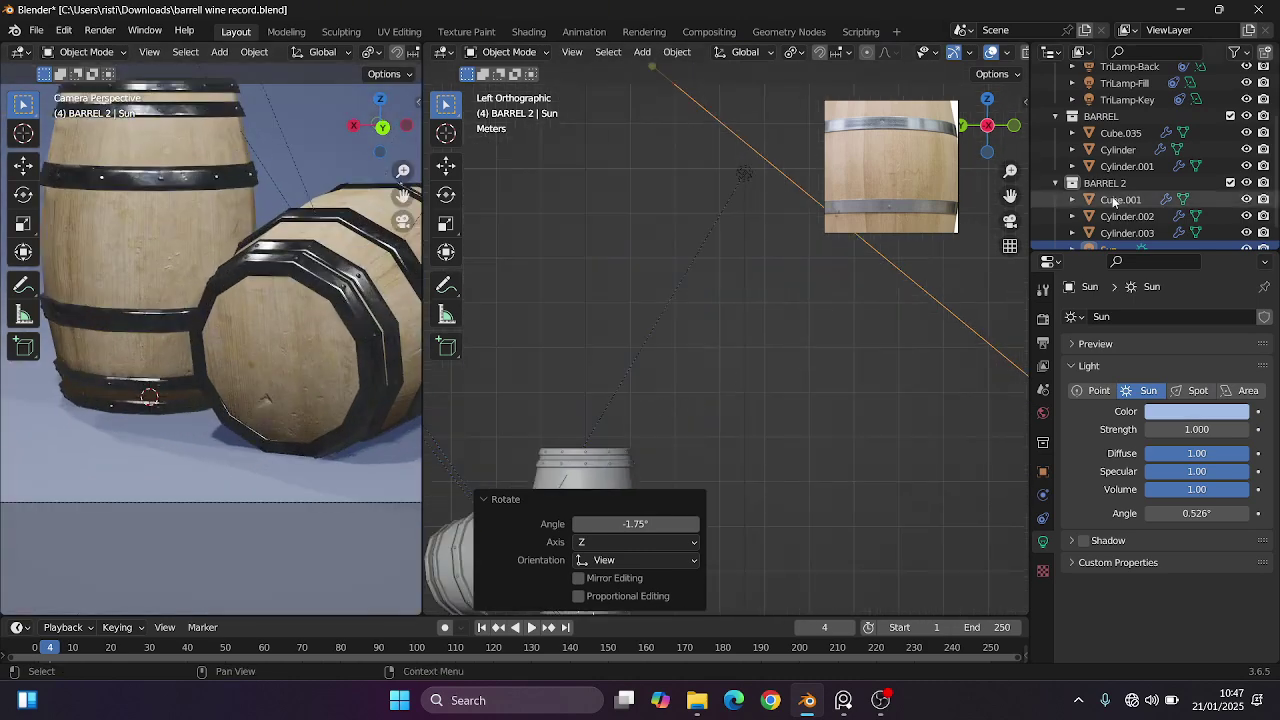
left_click(1120, 133)
left_click(1127, 166, "shift")
key("KP_Decimal")
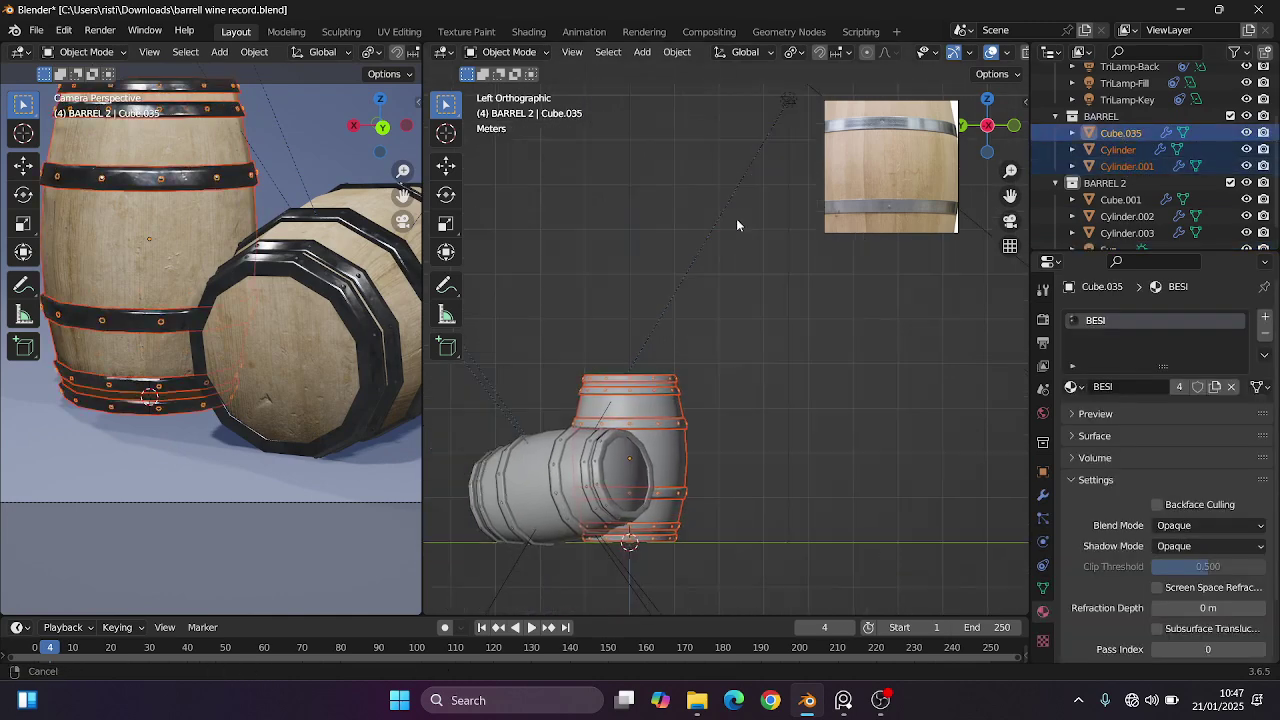
key("g")
key("z")
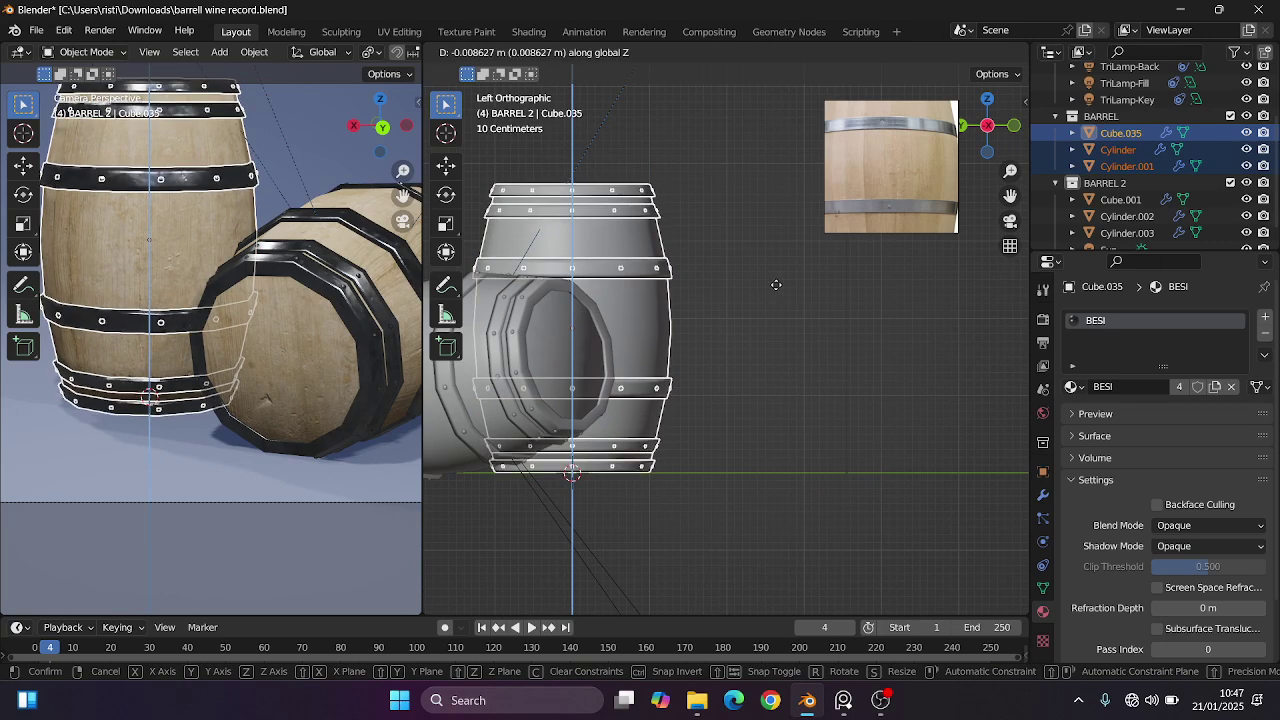
left_click(775, 285)
scroll(169, 248, "down", 3)
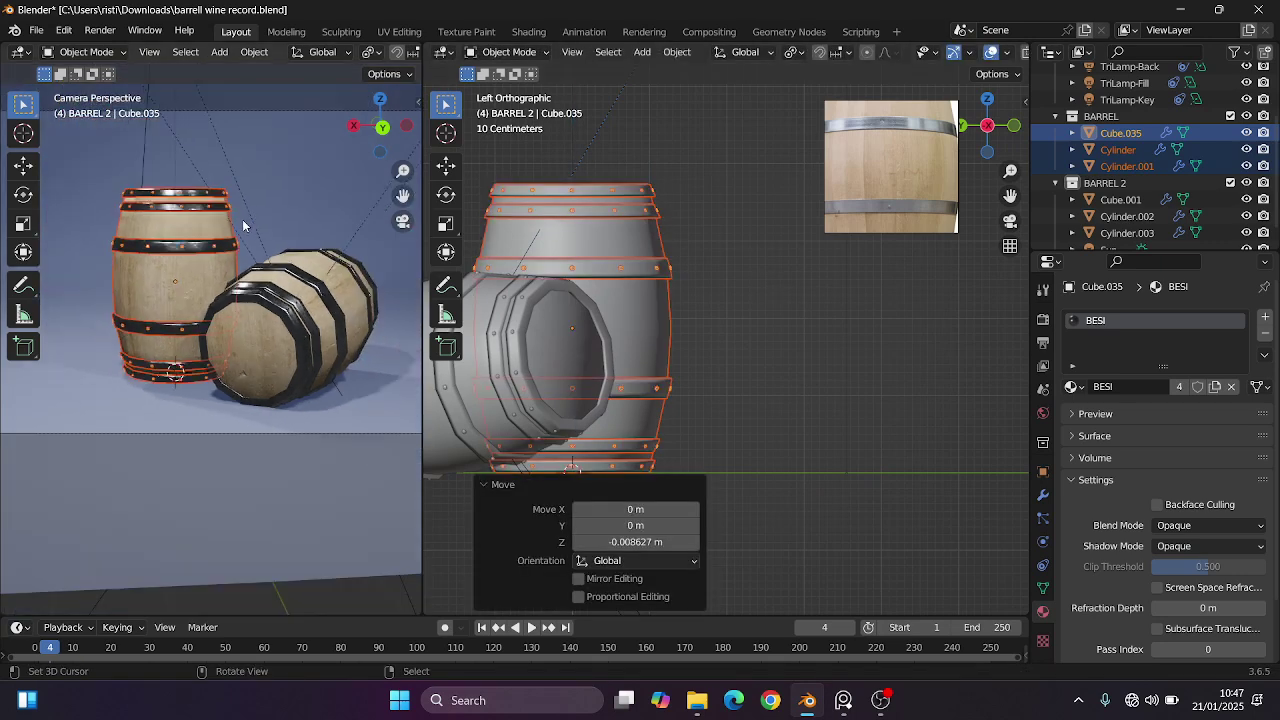
scroll(250, 240, "down", 2)
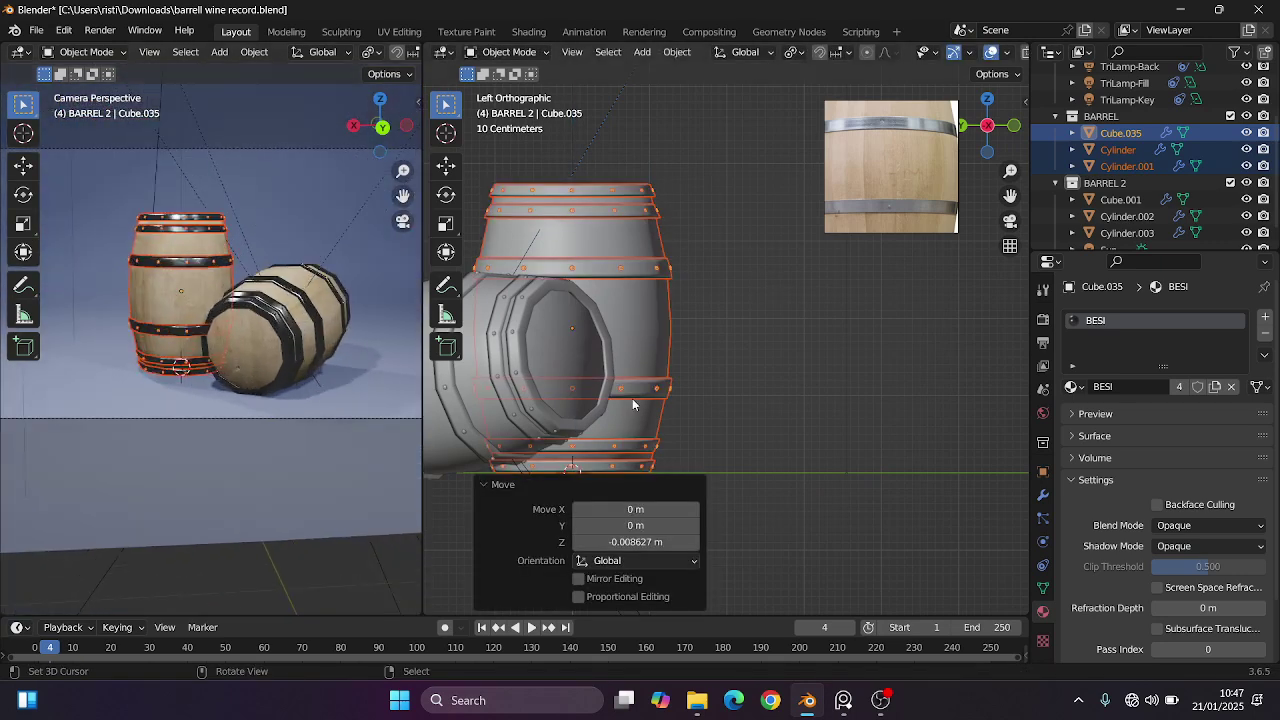
left_click(289, 214)
scroll(289, 214, "down", 2)
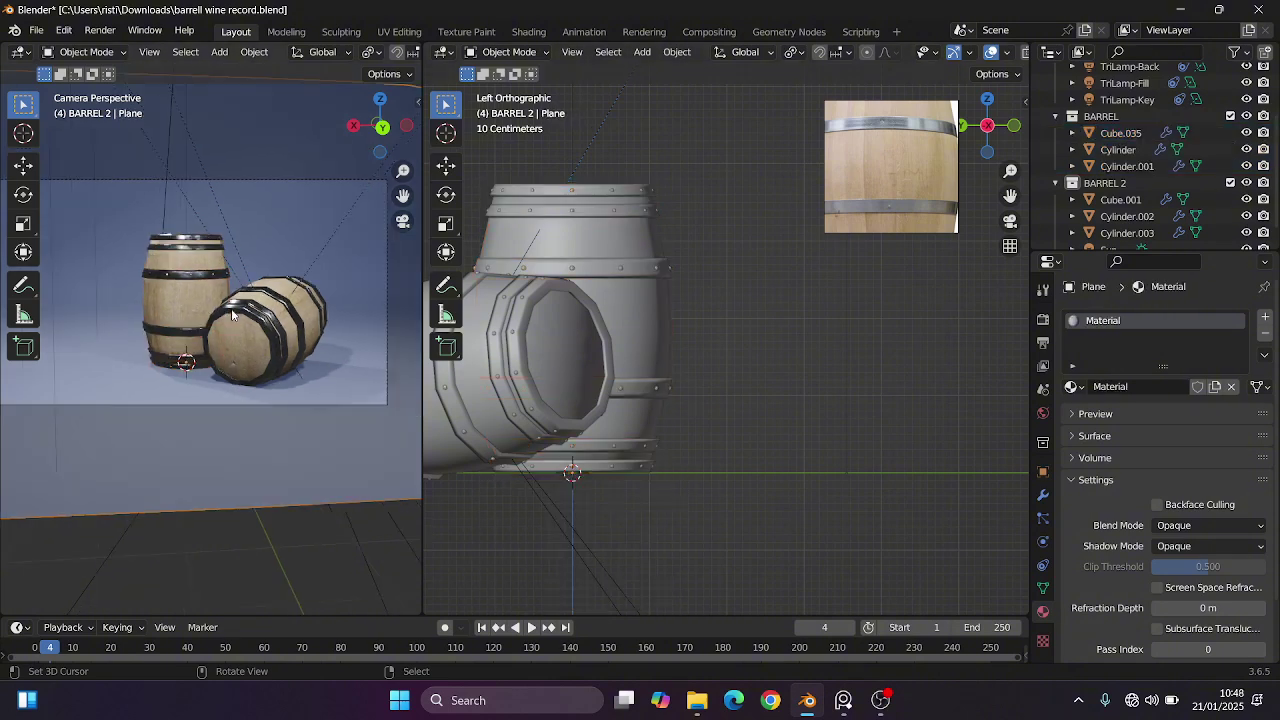
scroll(866, 191, "down", 3)
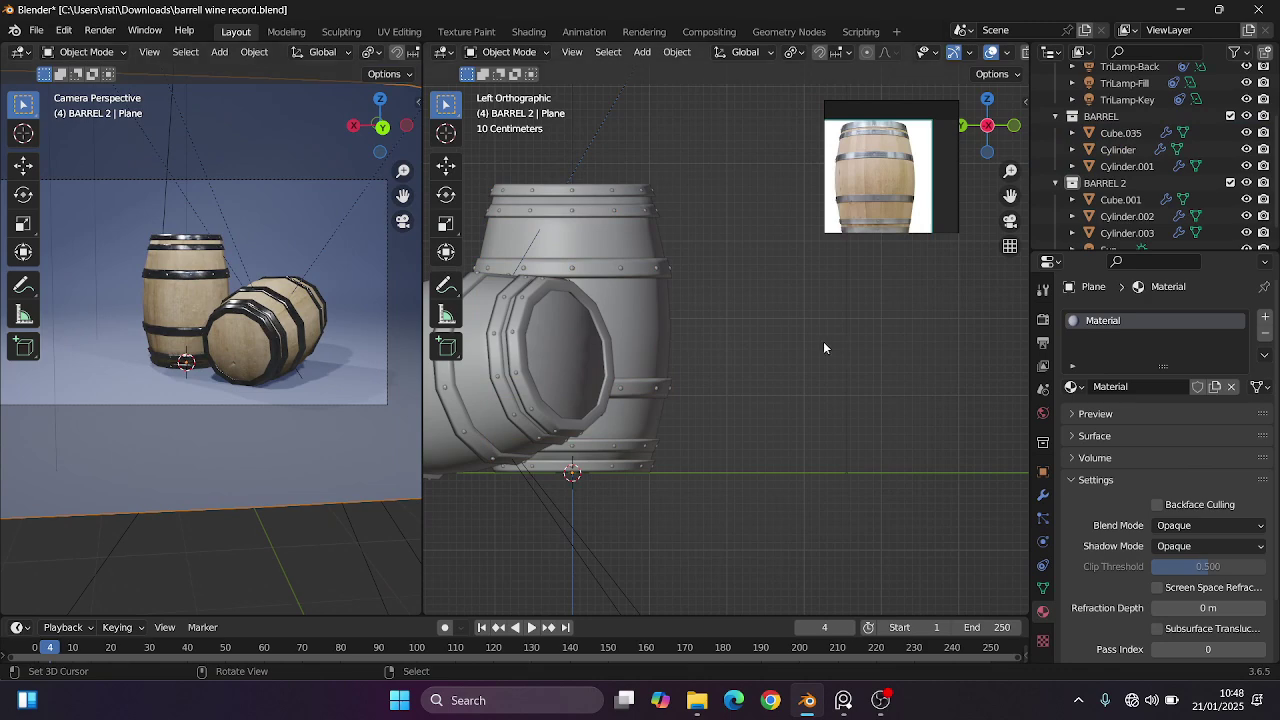
Set the size of the TriLamp-Back area light to 7 m.
scroll(823, 341, "down", 7)
left_click(754, 195)
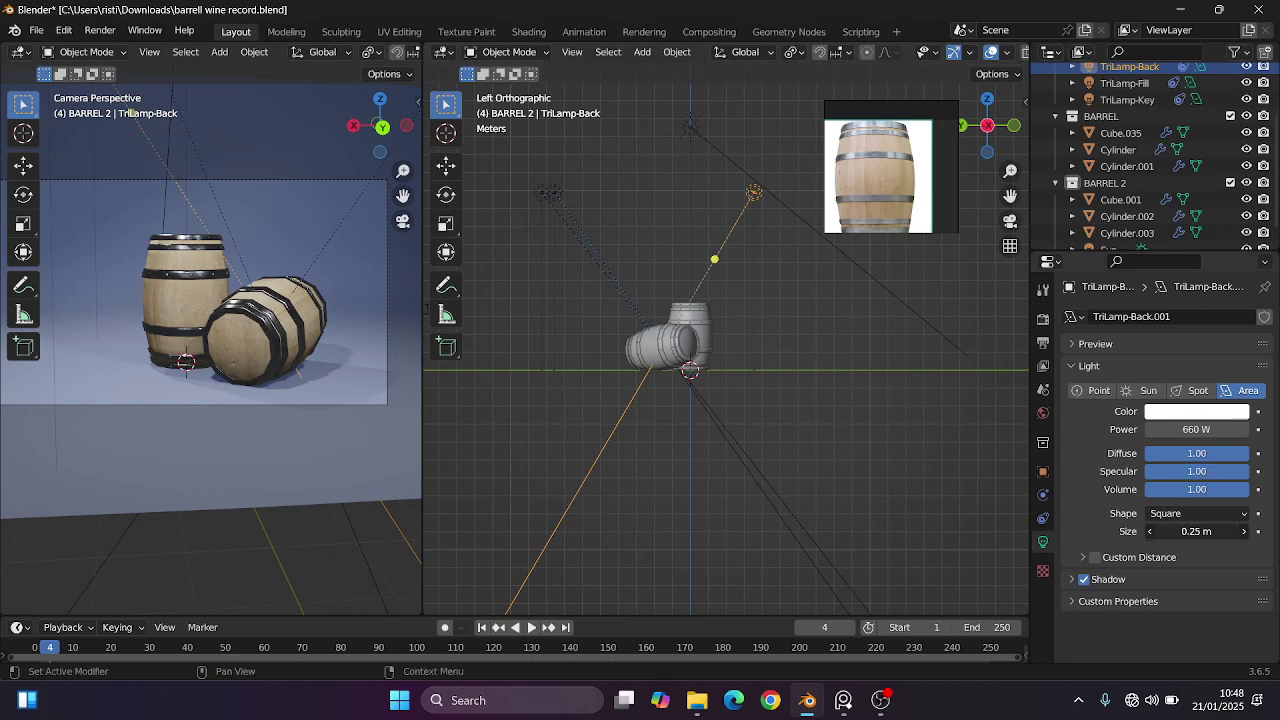
left_click_drag(1196, 531, 1225, 531)
scroll(812, 325, "down", 3)
scroll(812, 326, "down", 2)
middle_click_drag(812, 326, 783, 346, "alt")
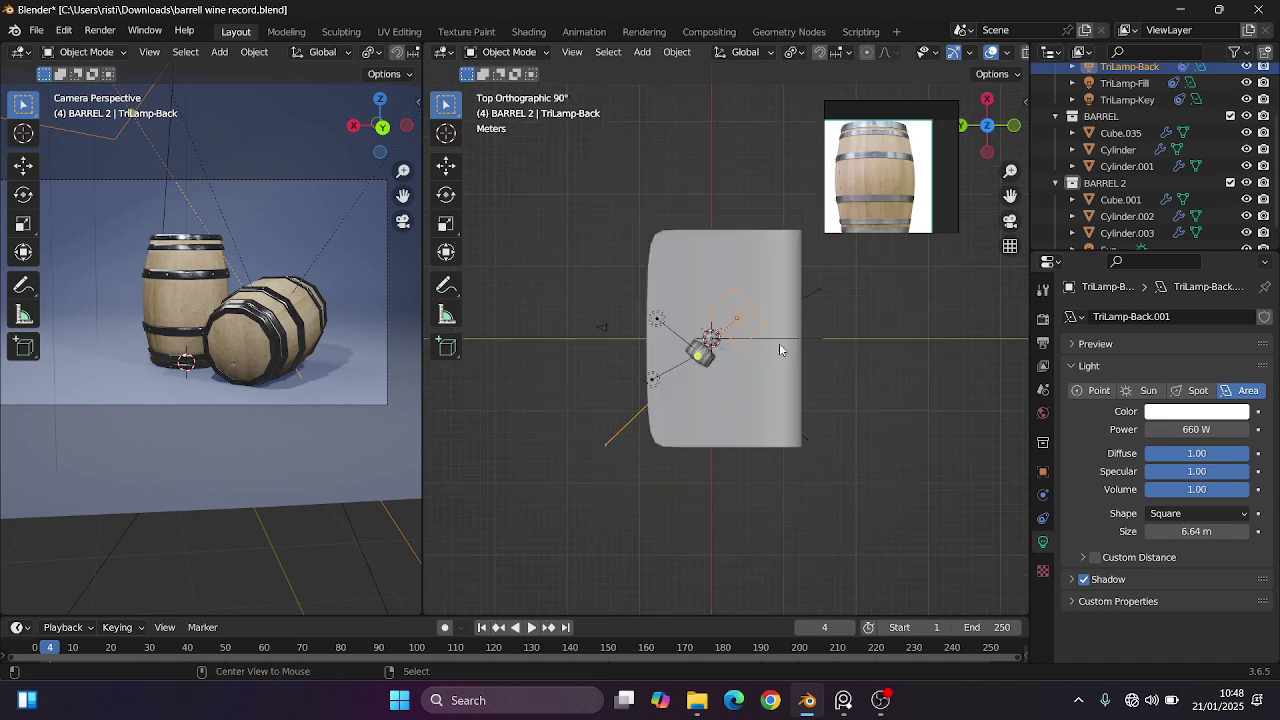
scroll(787, 366, "up", 4)
left_click(1196, 531)
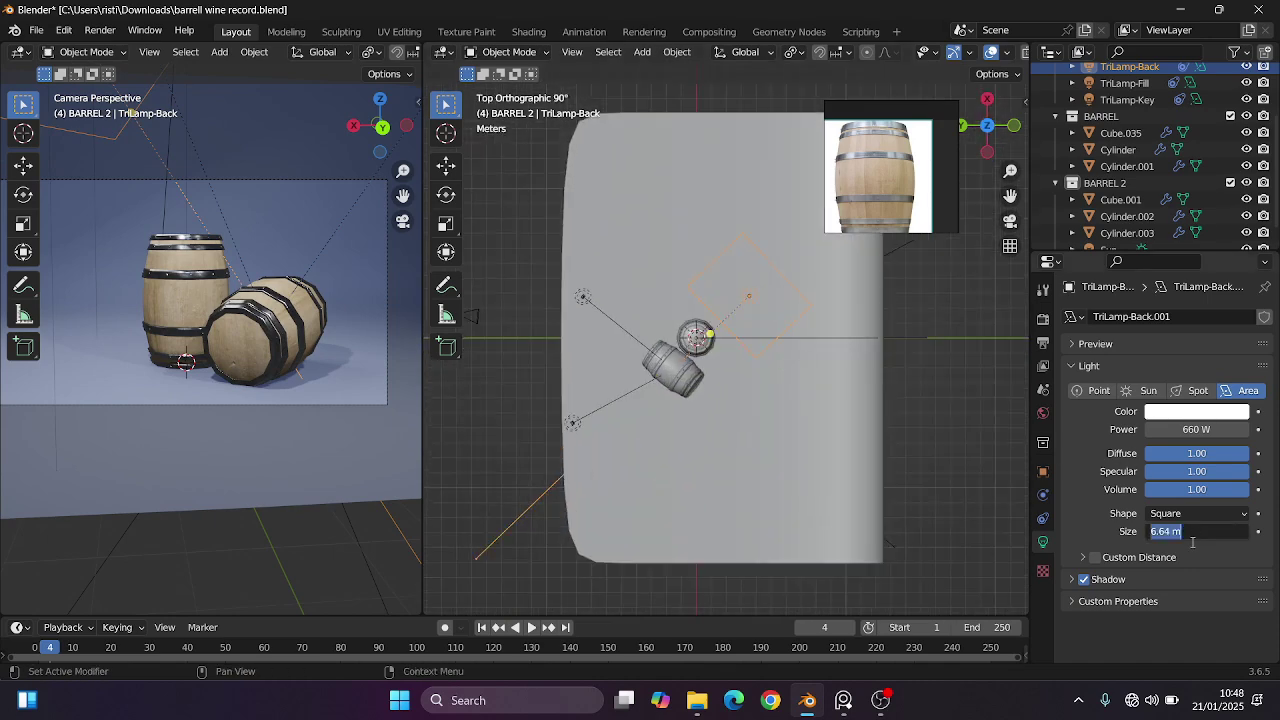
type("7")
key("Return")
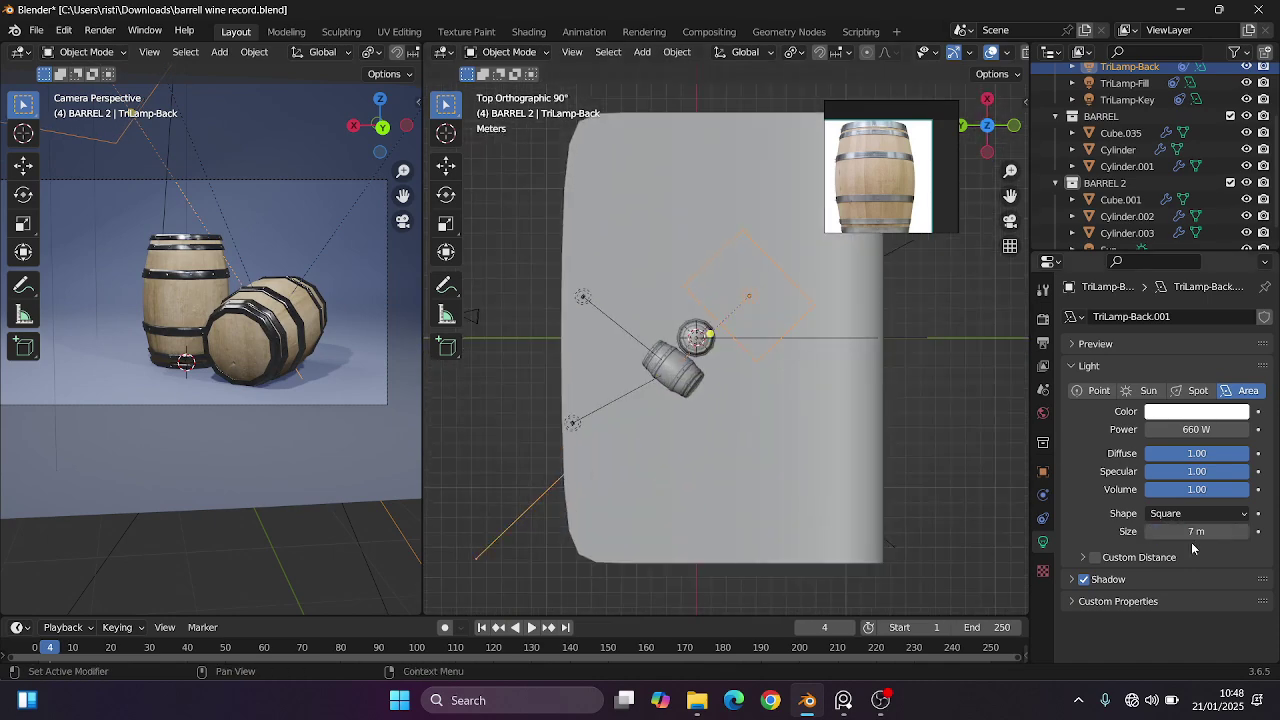
Set the size of both the TriLamp-Key and TriLamp-Fill area lights to 7 m.
left_click(582, 299)
left_click(1188, 534)
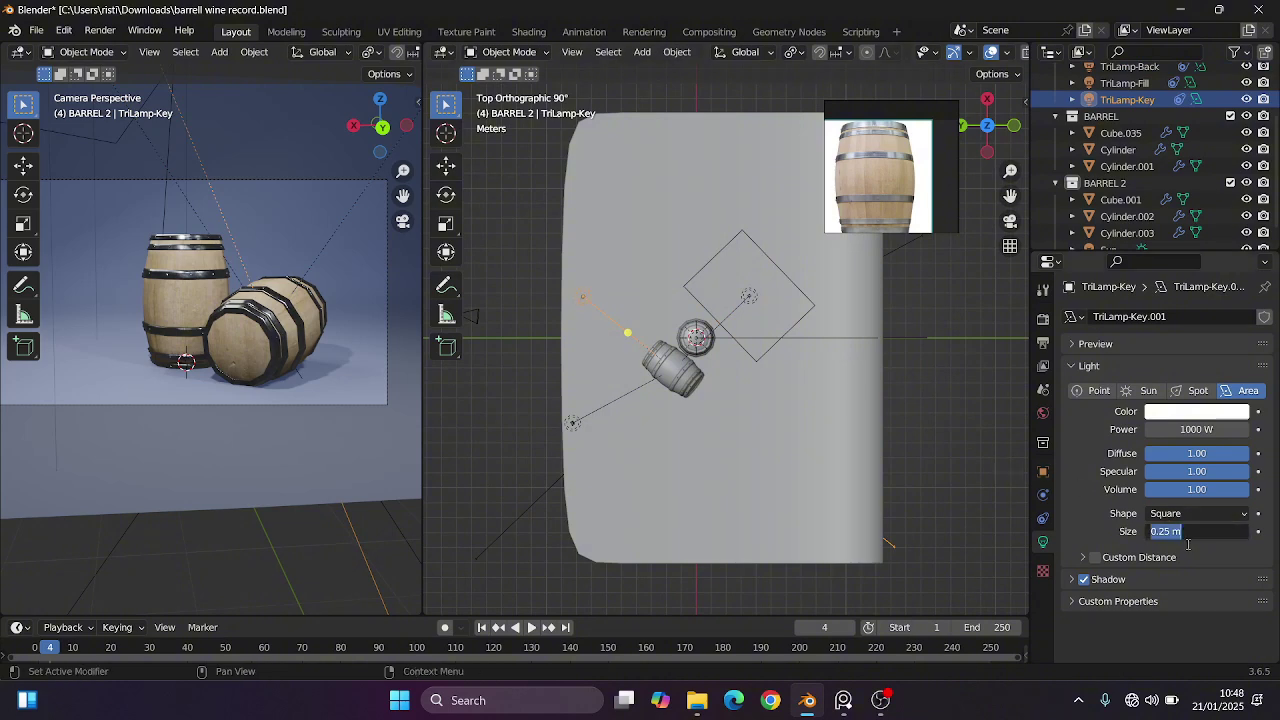
key("Return")
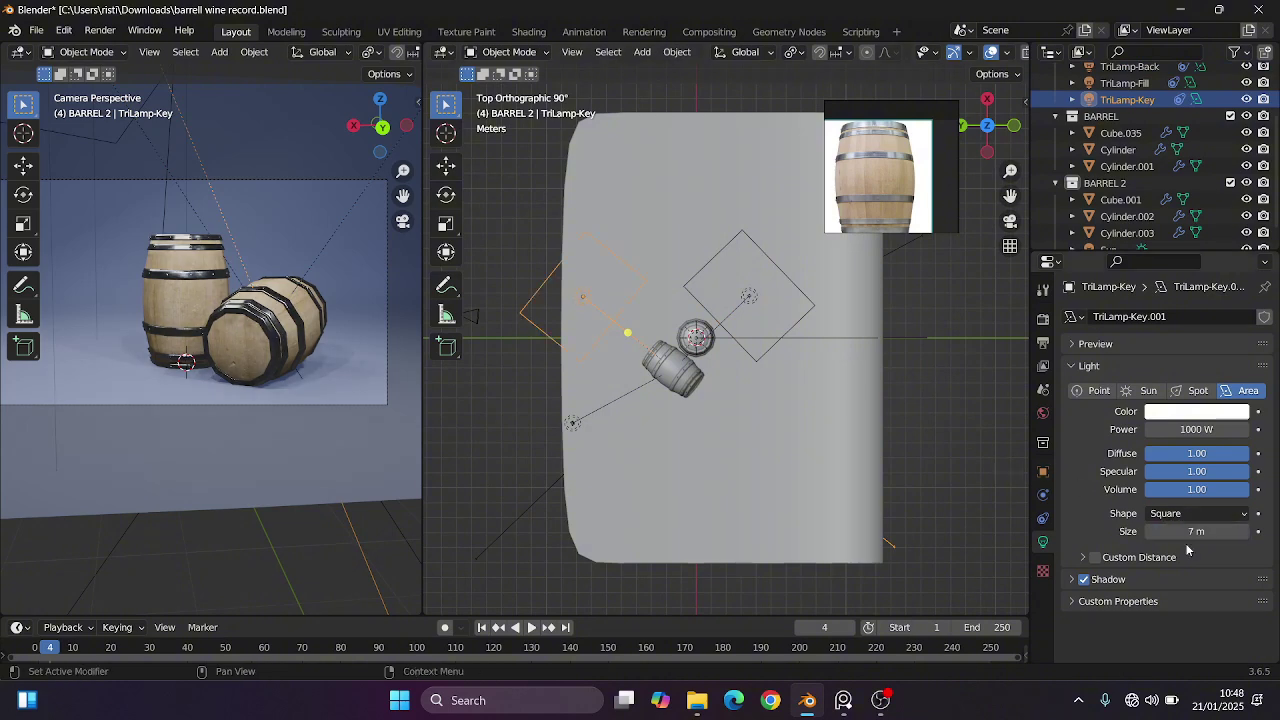
left_click(573, 425)
left_click(1188, 534)
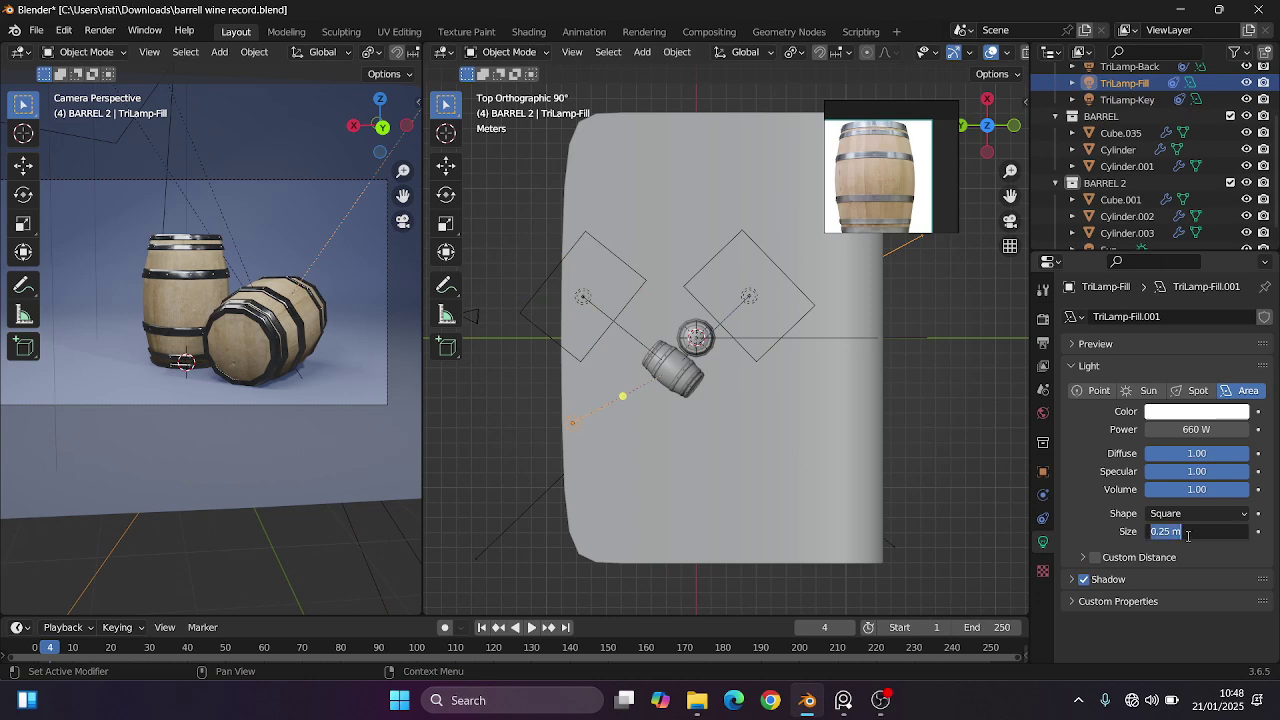
type("7")
key("Return")
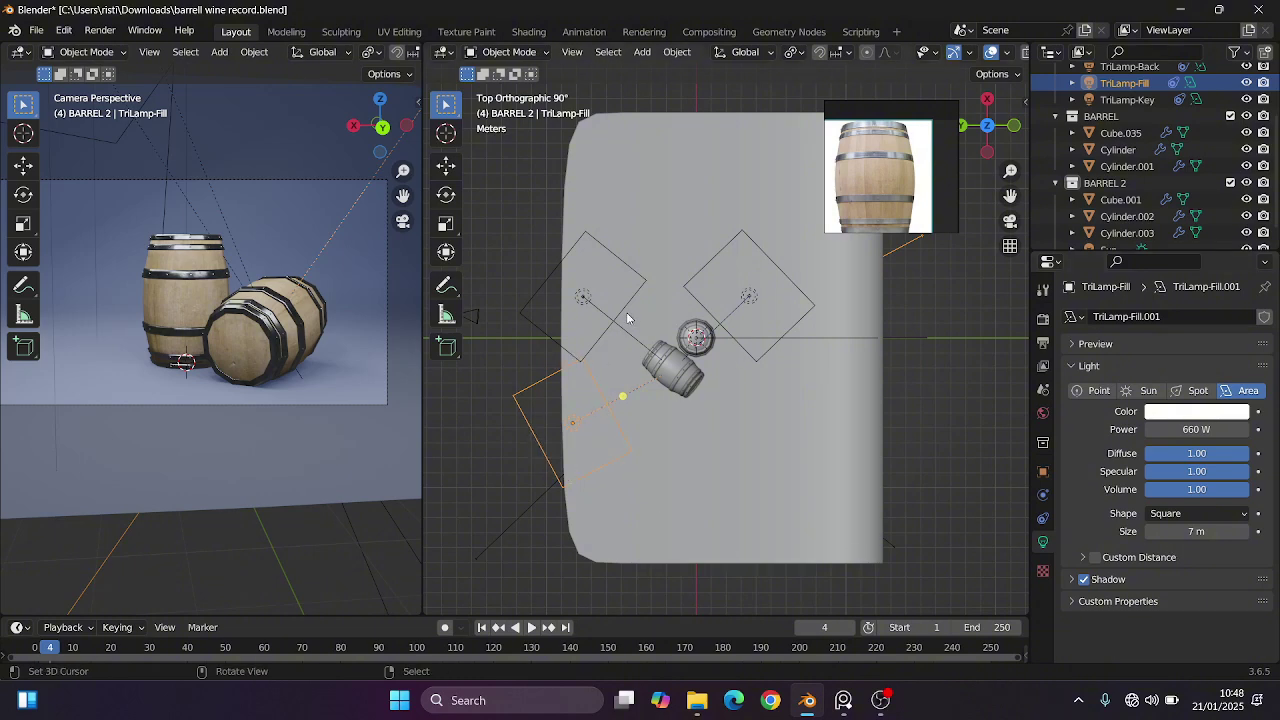
Save the changes to the barrel scene file.
scroll(246, 285, "up", 3)
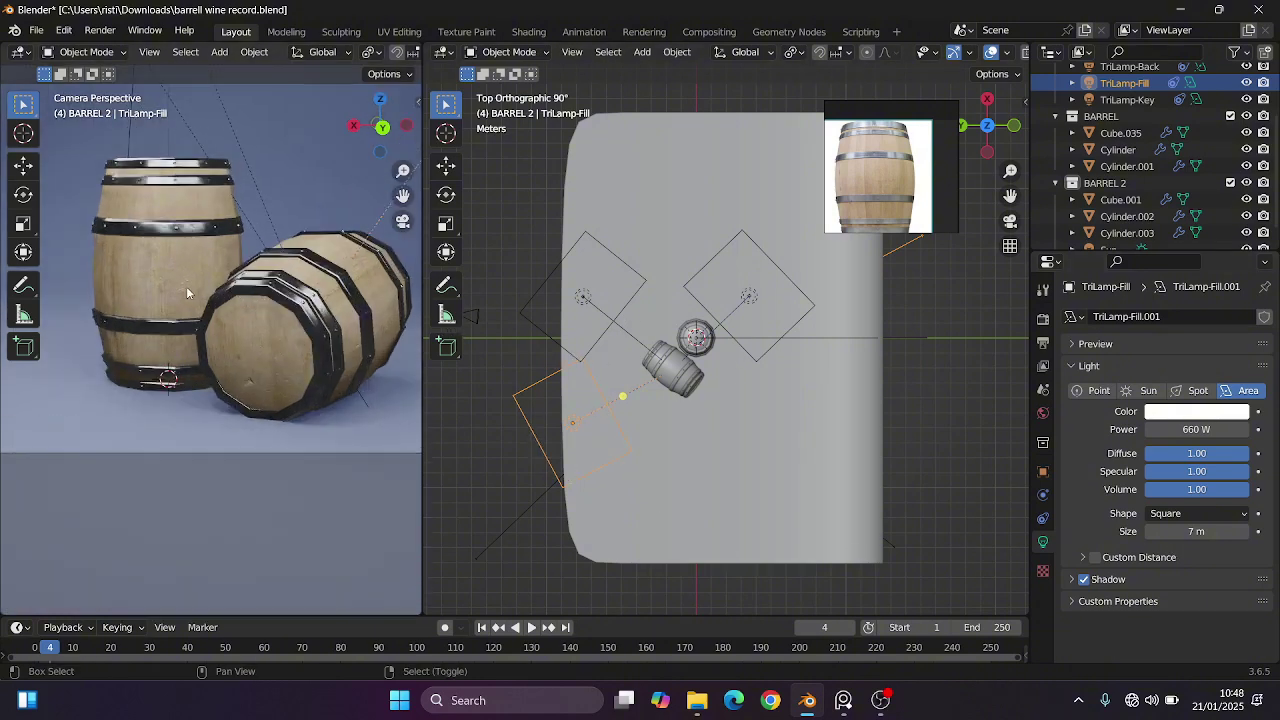
middle_click_drag(186, 286, 198, 294, "shift")
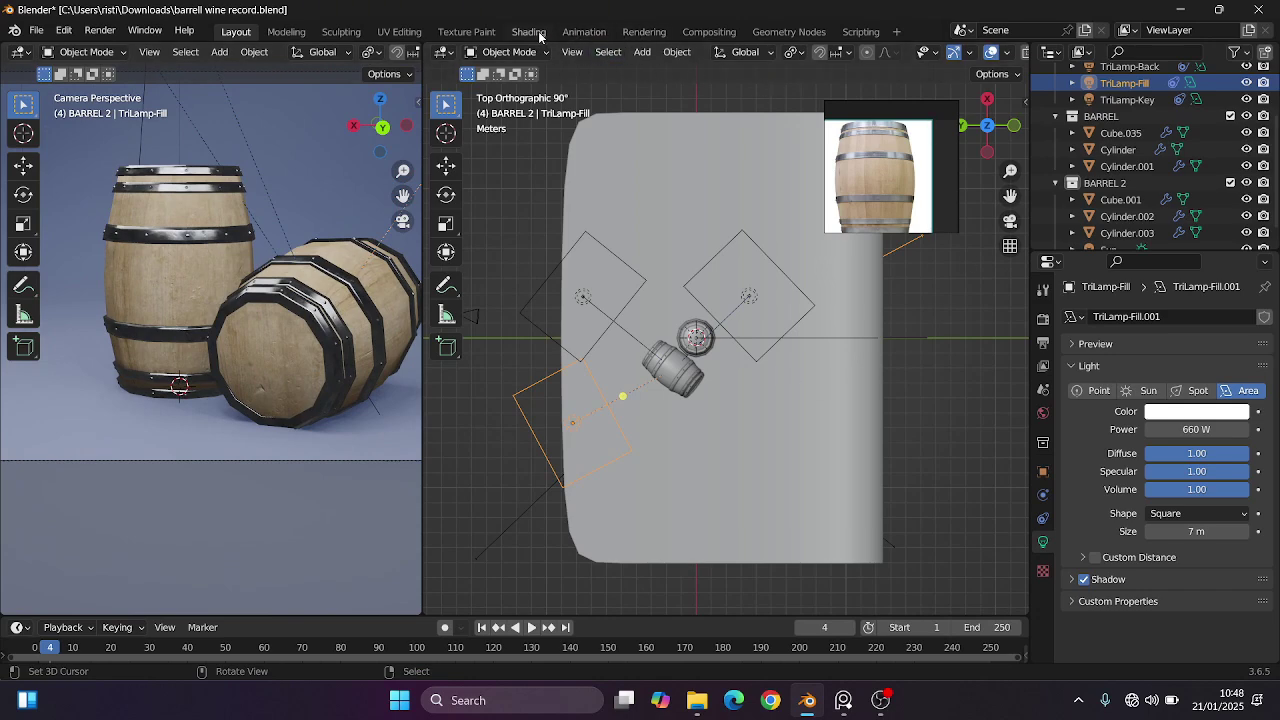
scroll(708, 259, "down", 3)
key("ctrl+s")
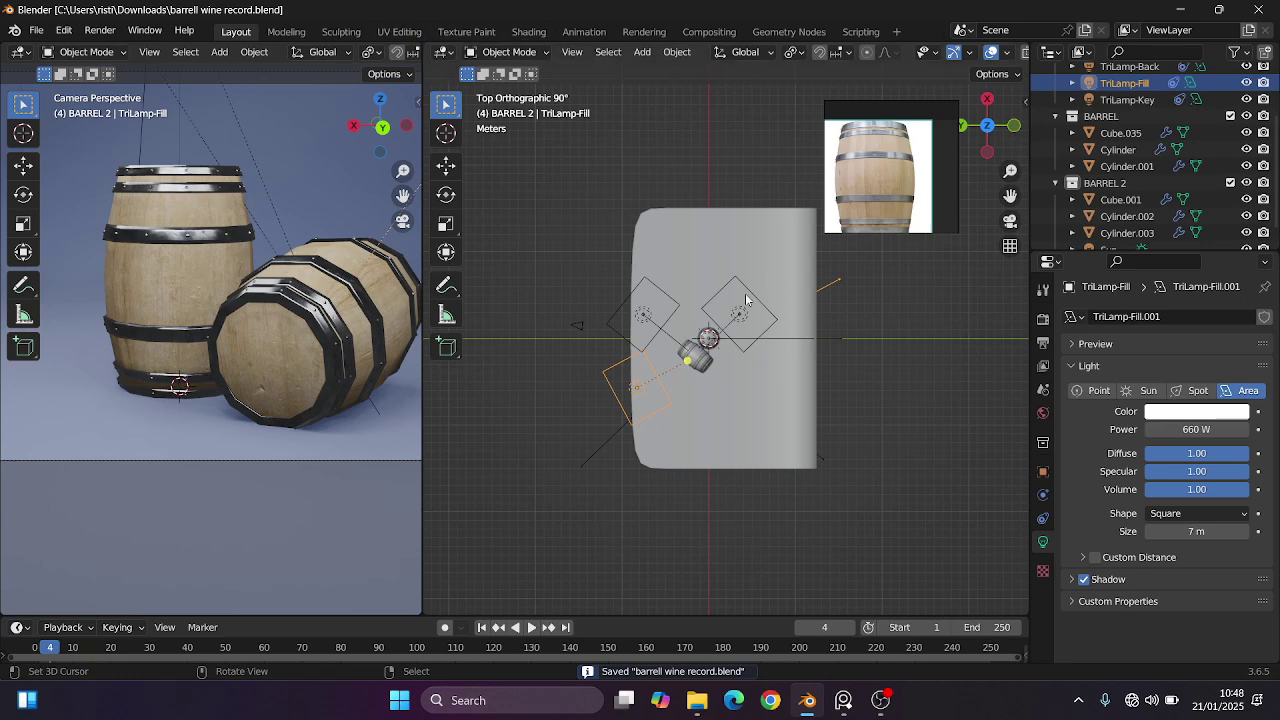
Give the TriLamp-Key light a warm peach color with hue 0.071 and saturation 0.457.
left_click(660, 328)
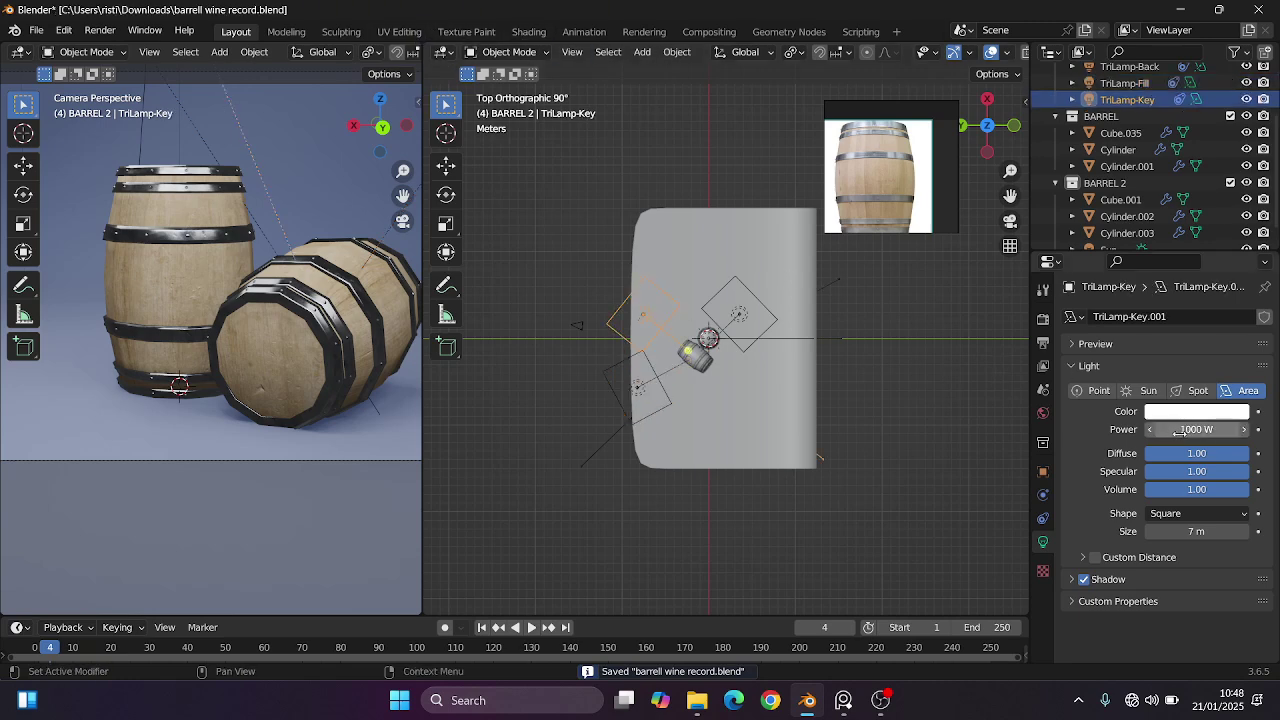
left_click(666, 393)
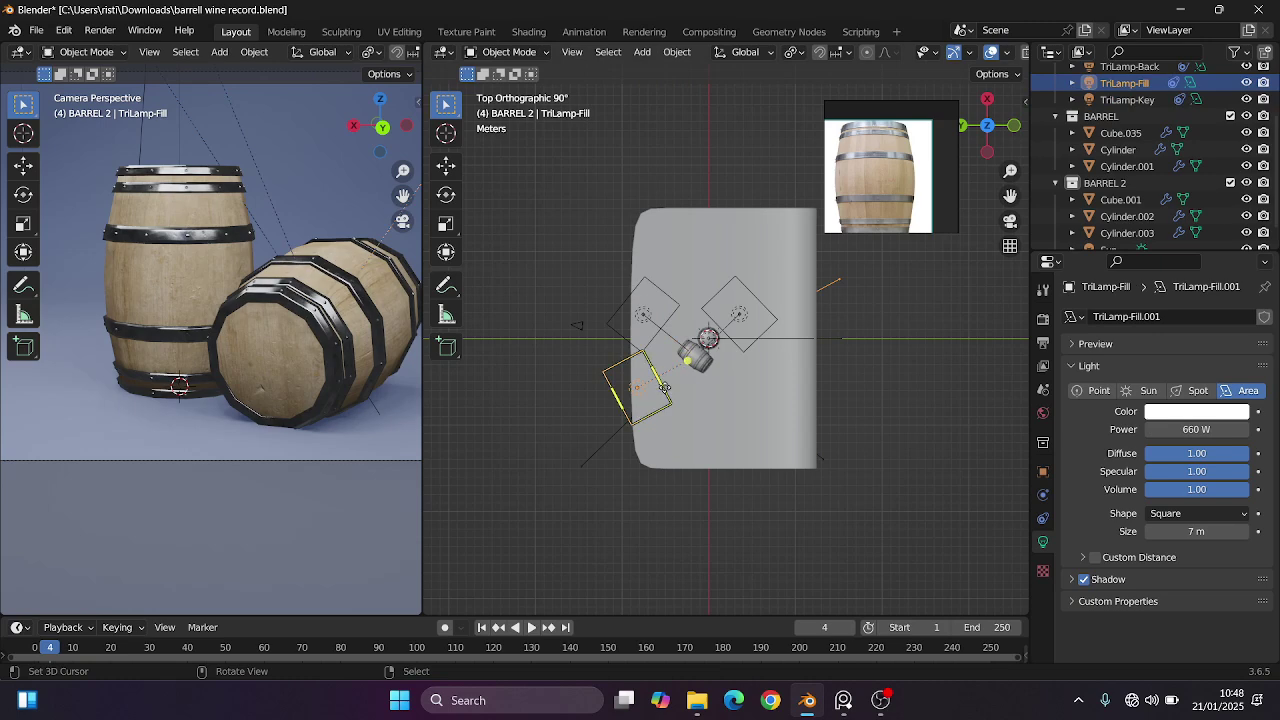
left_click(670, 303)
left_click(1201, 412)
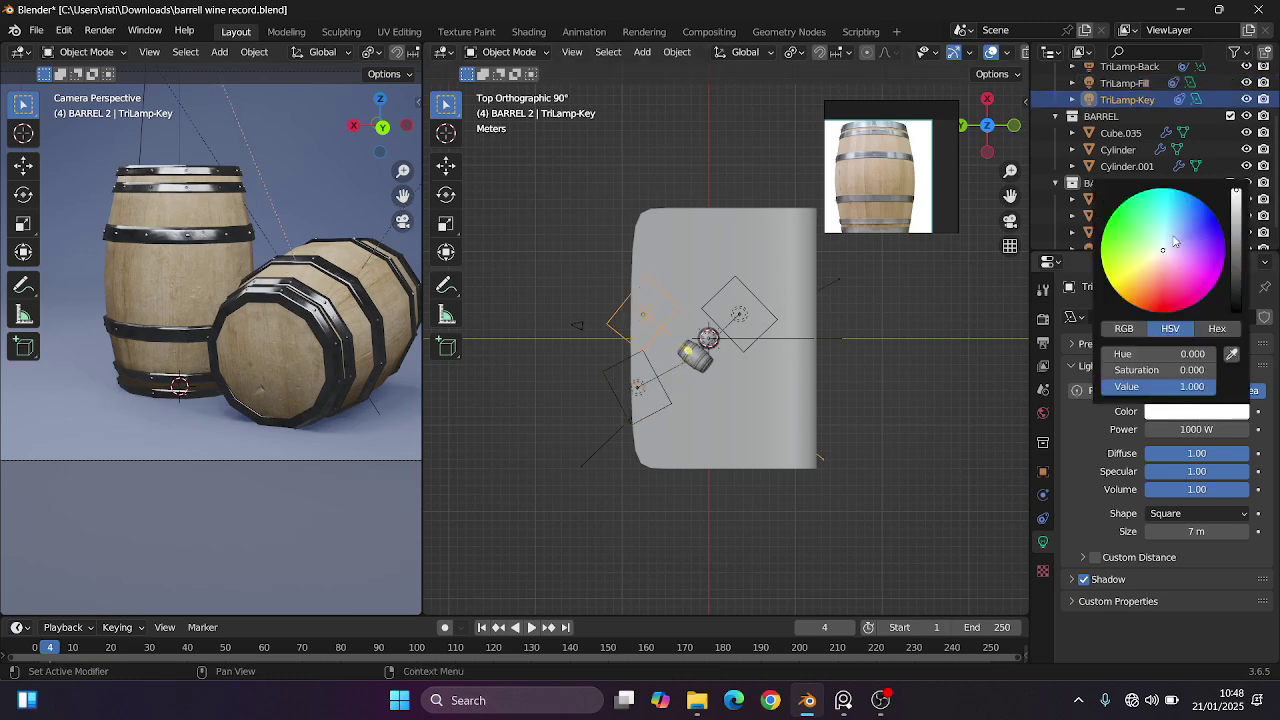
left_click_drag(1170, 238, 1154, 263)
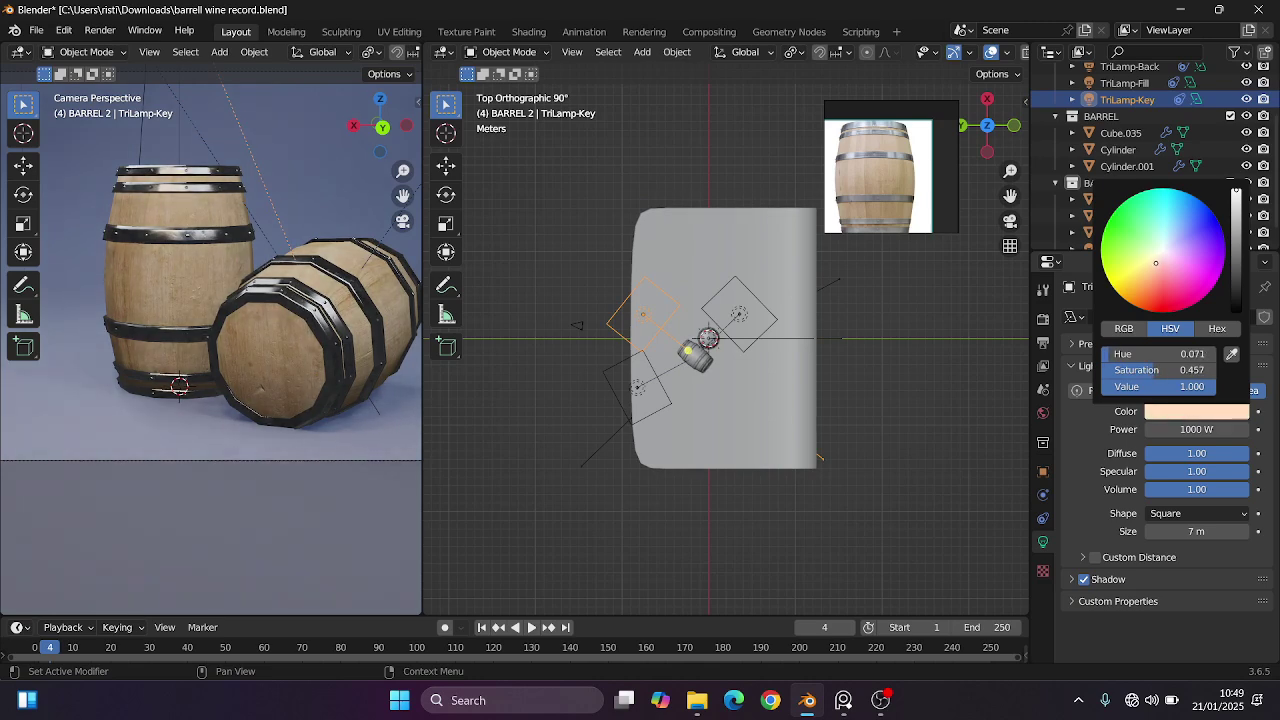
scroll(188, 293, "down", 3)
scroll(188, 293, "up", 2)
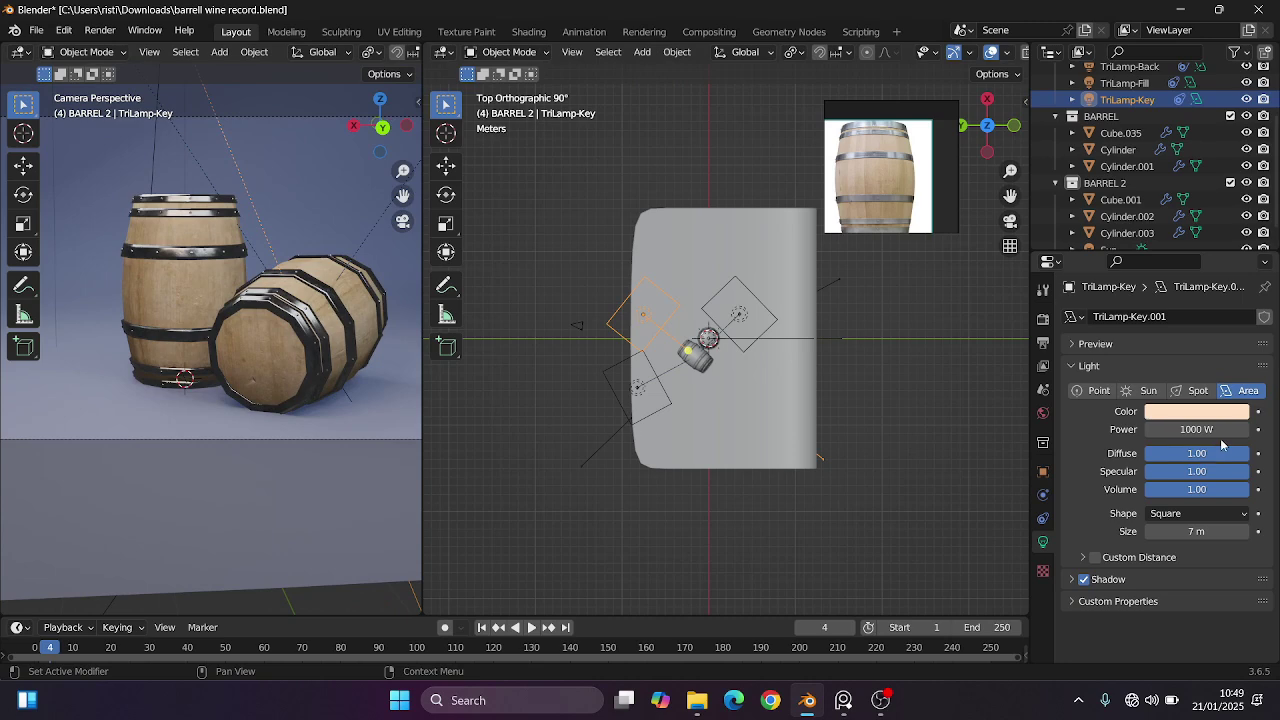
Give the TriLamp-Back light a pinkish-orange color with hue 0.042 and saturation 0.499.
left_click(649, 379)
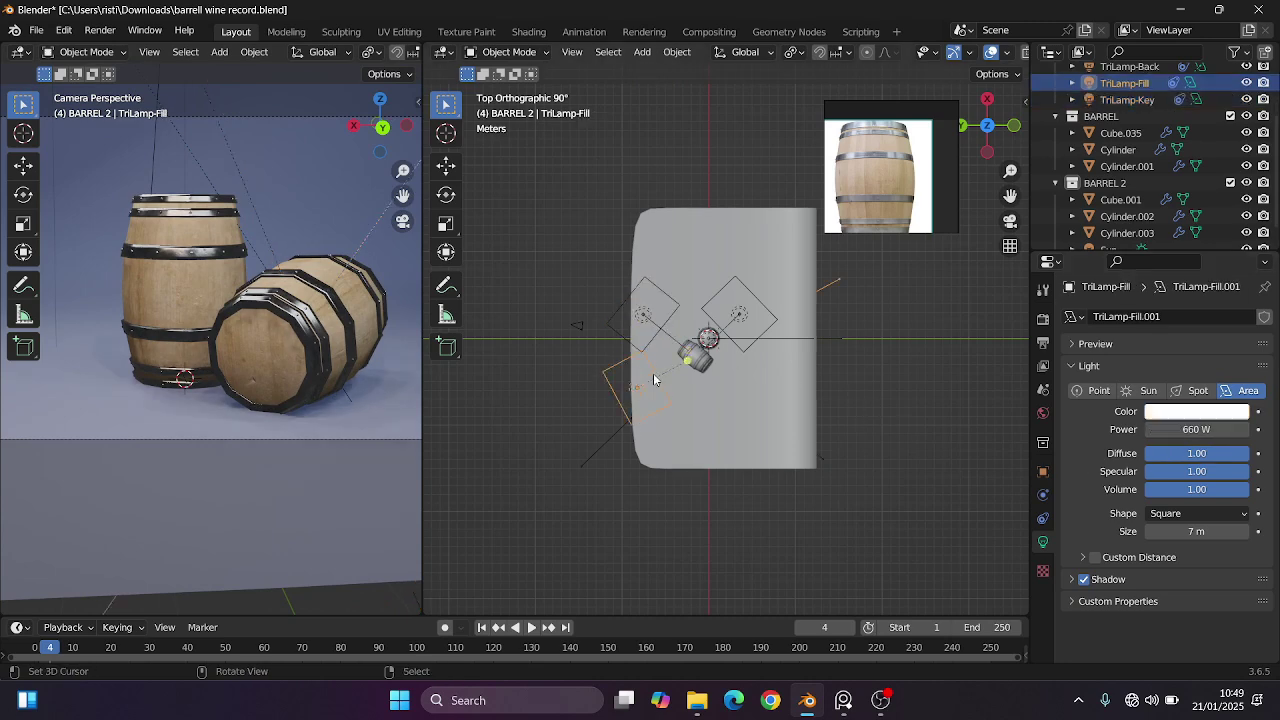
left_click(713, 298)
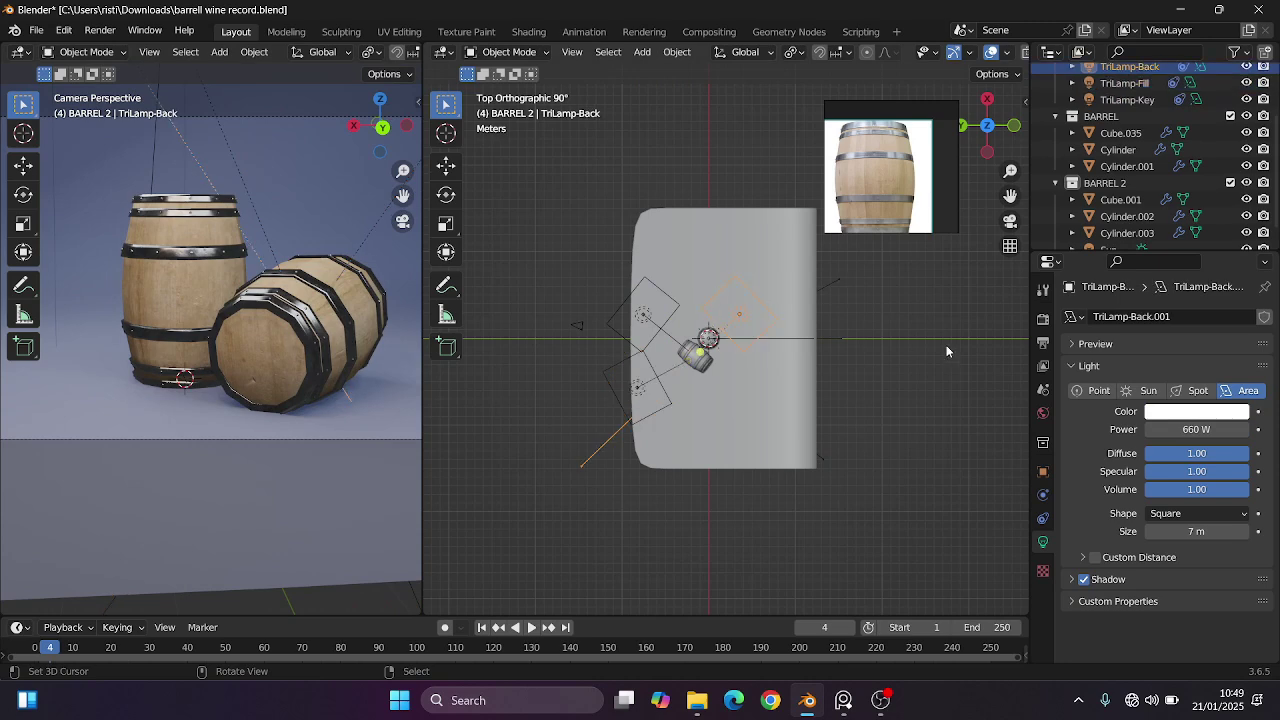
left_click(1182, 418)
mouse_move(1149, 262)
left_mouse_down()
mouse_move(1138, 286)
mouse_move(1178, 224)
mouse_move(1157, 265)
left_mouse_up()
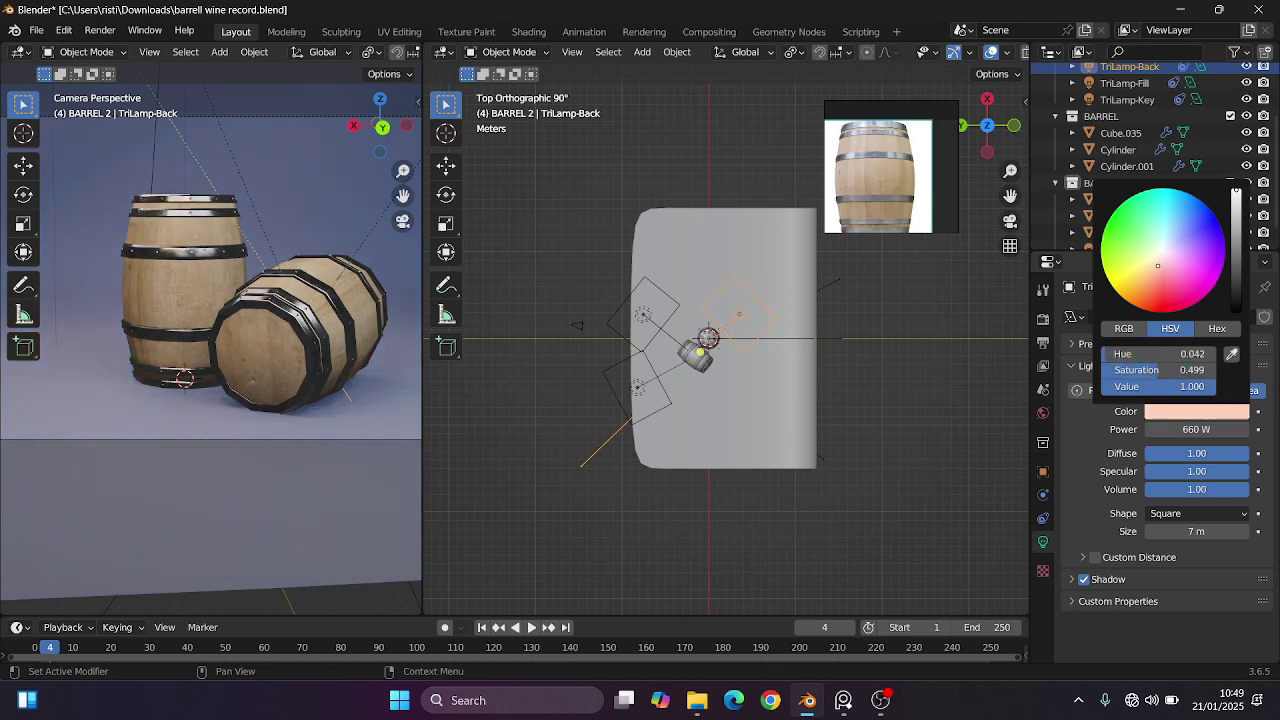
scroll(335, 351, "down", 3)
scroll(303, 348, "up", 2)
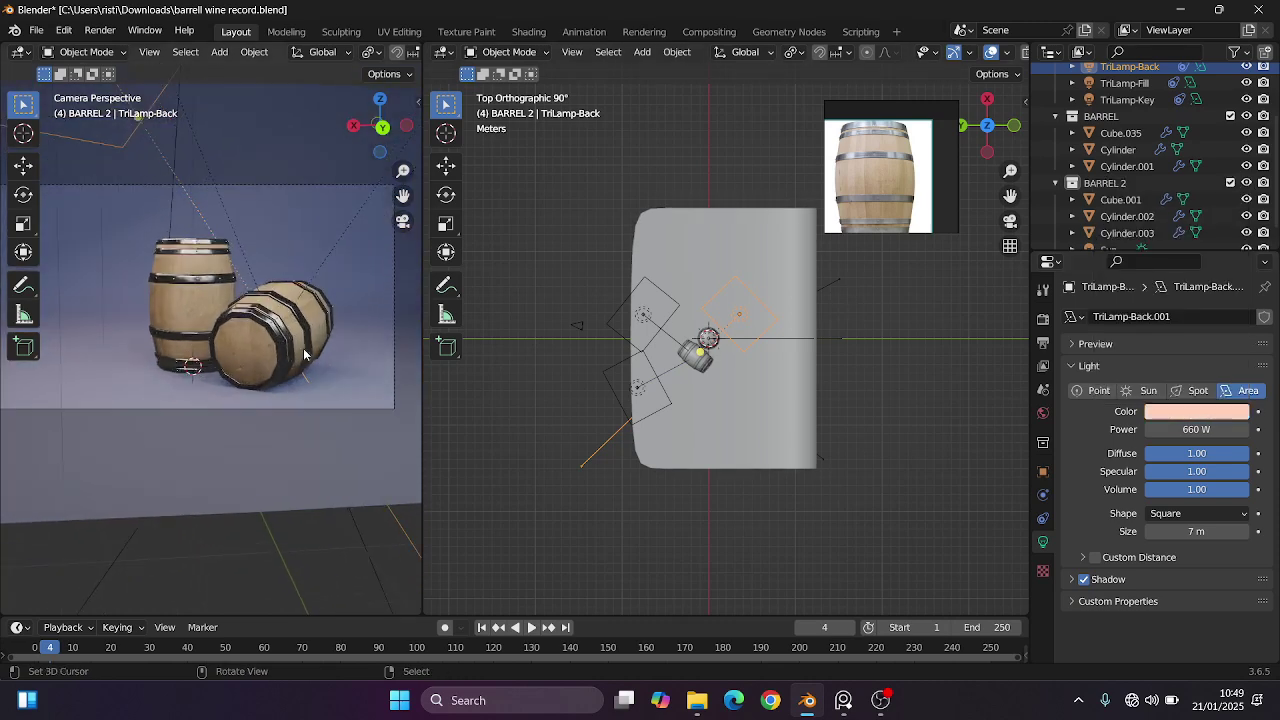
scroll(251, 327, "up", 1)
scroll(722, 347, "down", 1)
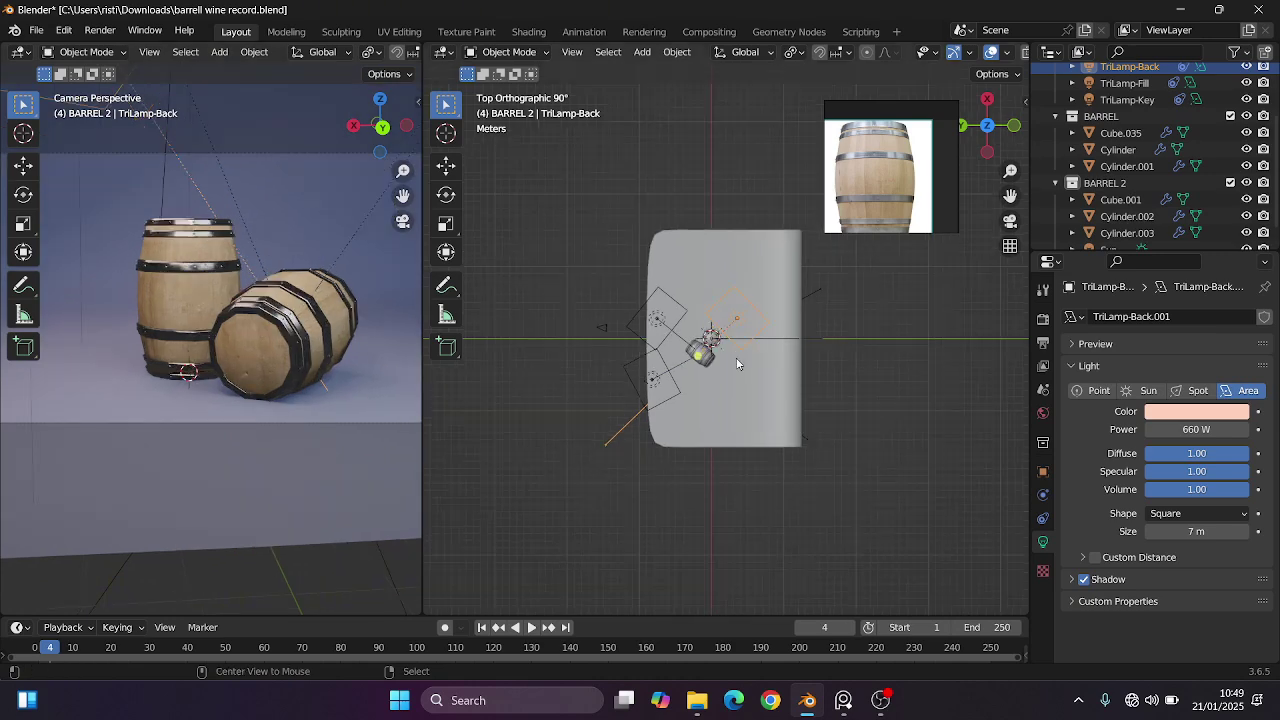
Raise the three TriLamp lights together by 1.2179 m along the global Z axis.
middle_click_drag(737, 363, 731, 326, "alt")
scroll(715, 295, "up", 2)
left_click_drag(600, 213, 652, 289, "shift")
key("g")
key("z")
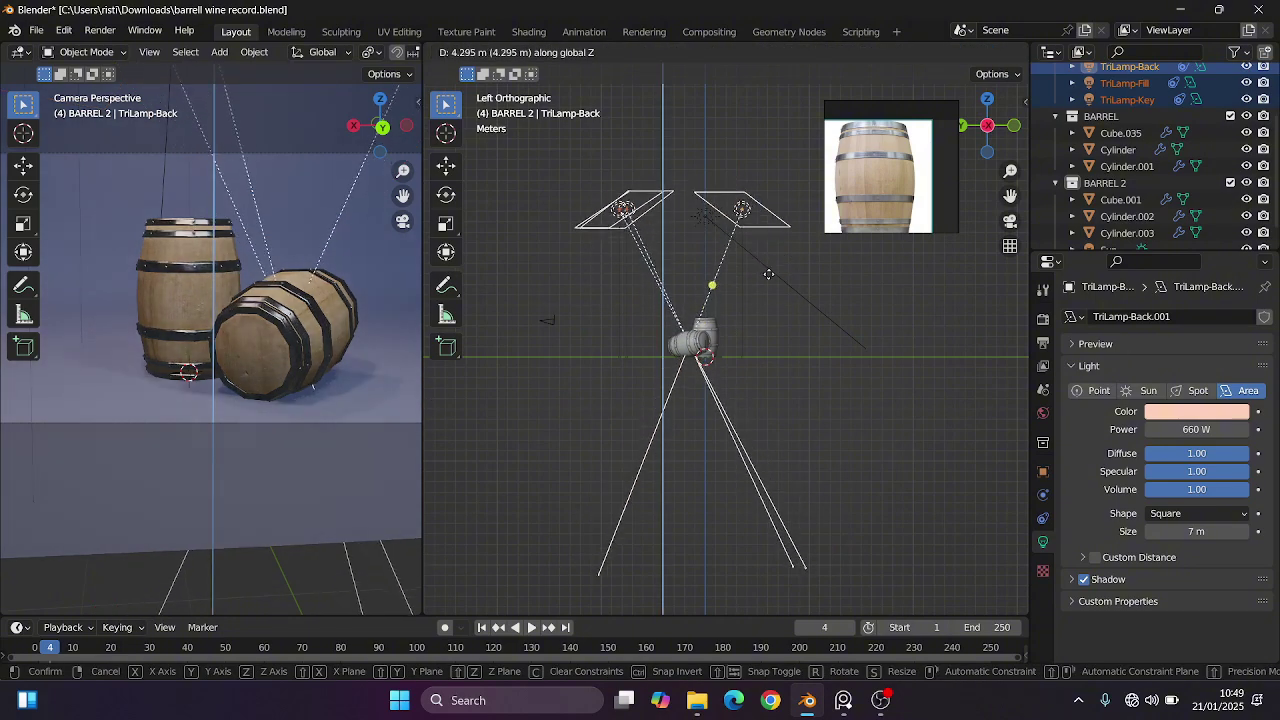
left_click(762, 305)
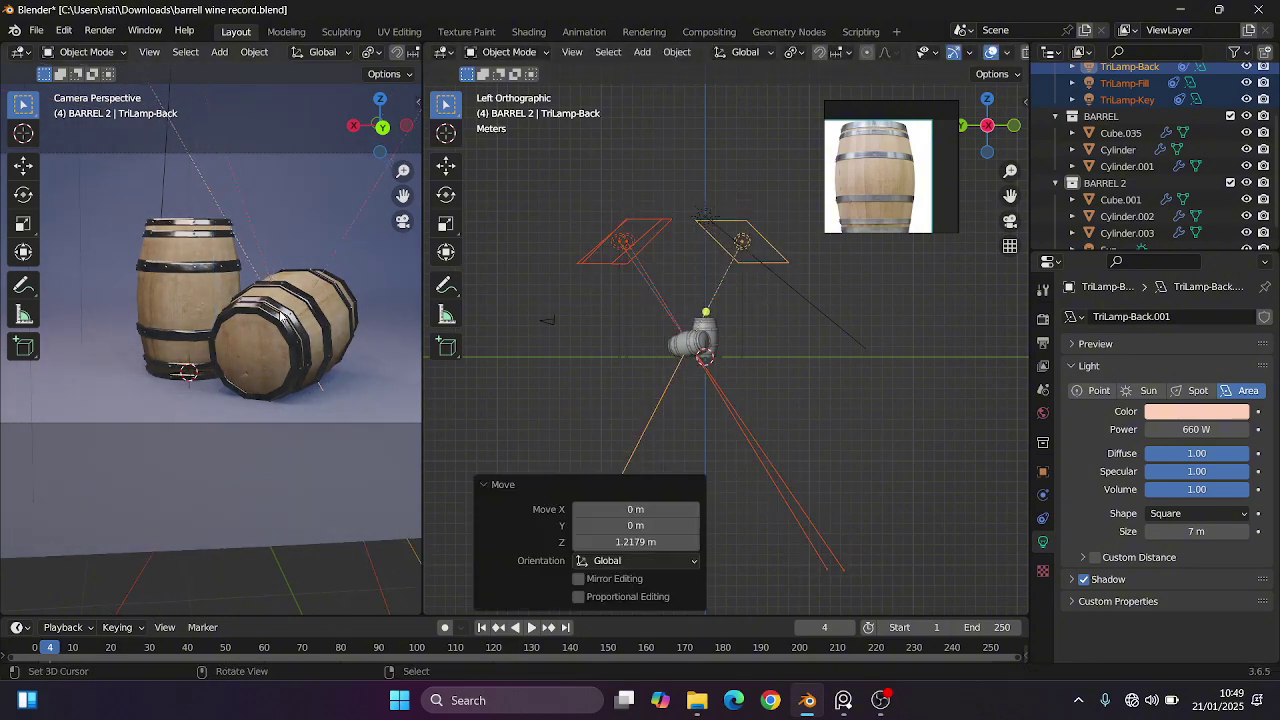
Save the file and check the barrels up close in the camera view.
key("ctrl+s")
middle_click_drag(642, 327, 697, 365)
scroll(247, 326, "up", 2)
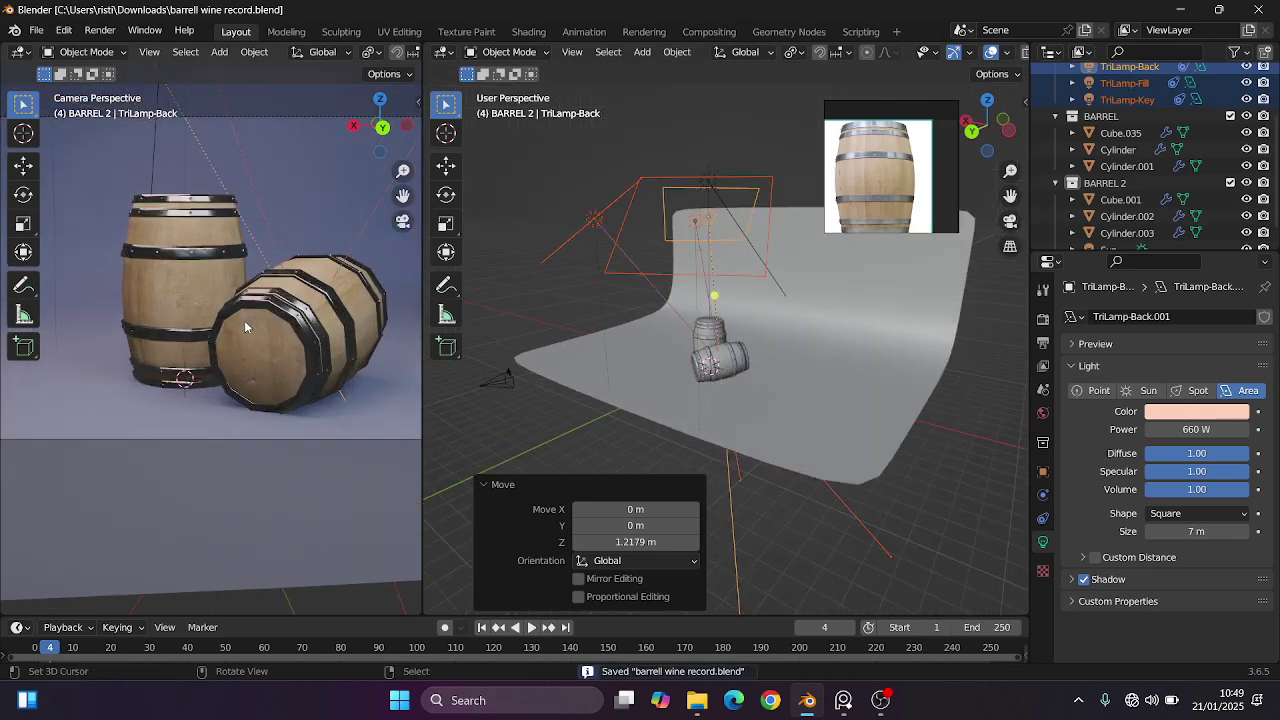
scroll(231, 326, "up", 2)
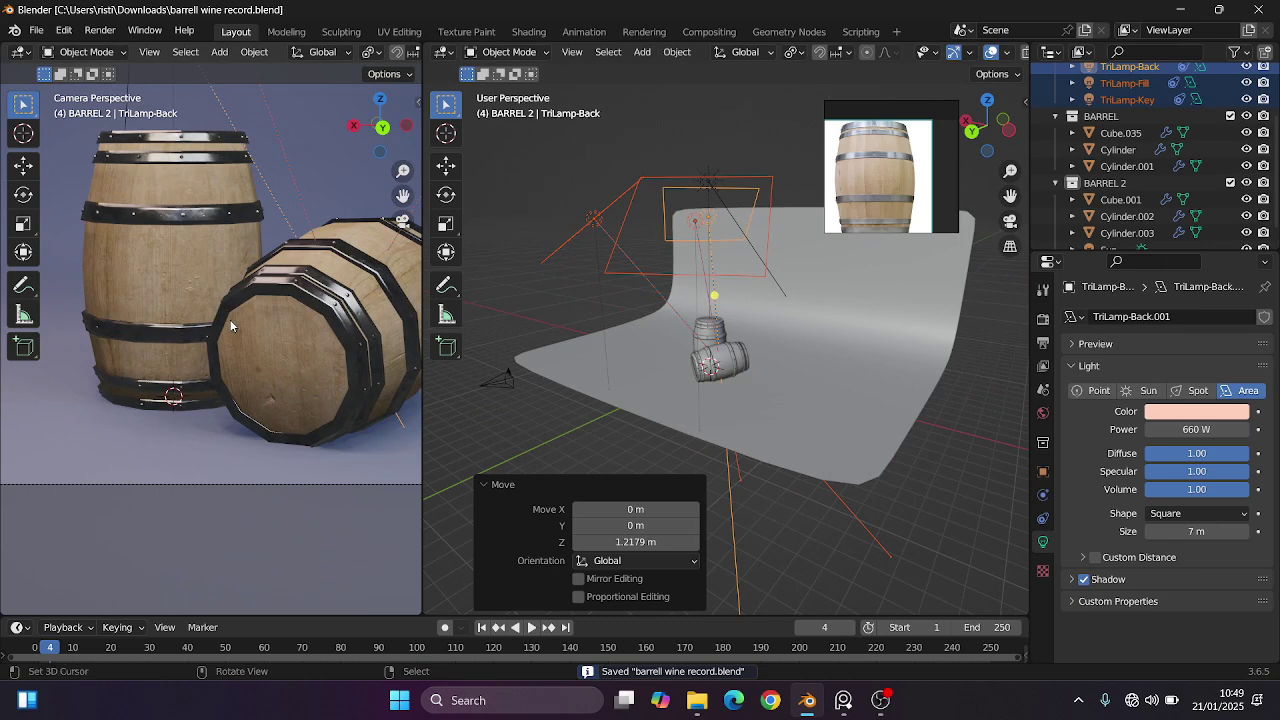
Save the file again and check how the whole barrel scene sits within the camera frame.
scroll(716, 377, "down", 2)
scroll(714, 377, "up", 1)
scroll(256, 281, "down", 3)
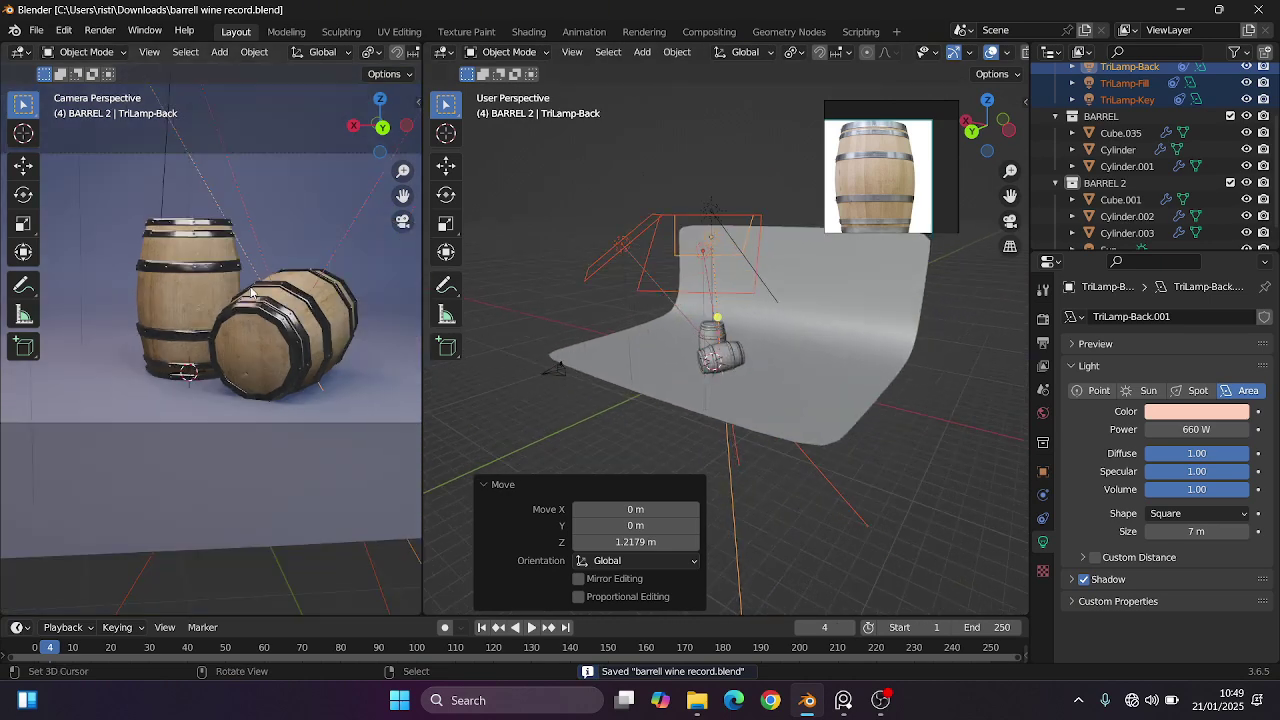
key("ctrl+s")
scroll(253, 292, "down", 3)
scroll(257, 294, "up", 2)
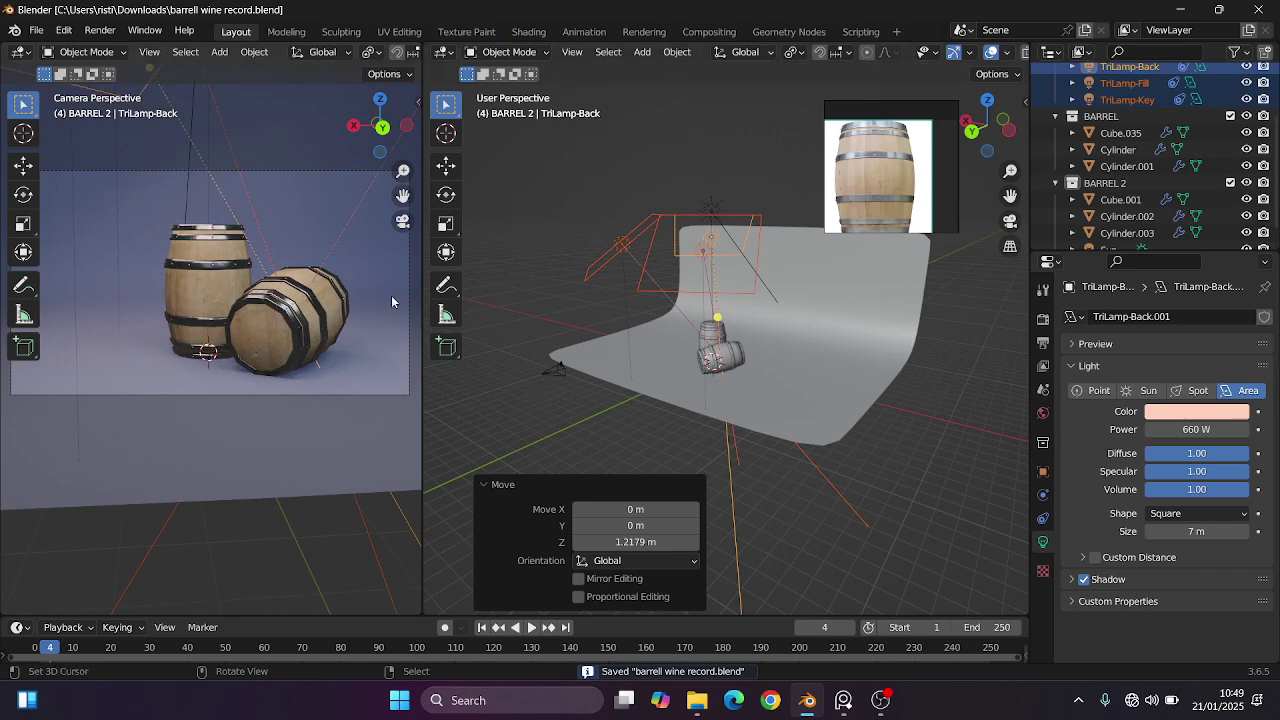
Switch to the Shading workspace with rendered display and bring up the BESI material nodes of the lying barrel's hoops.
left_click(535, 37)
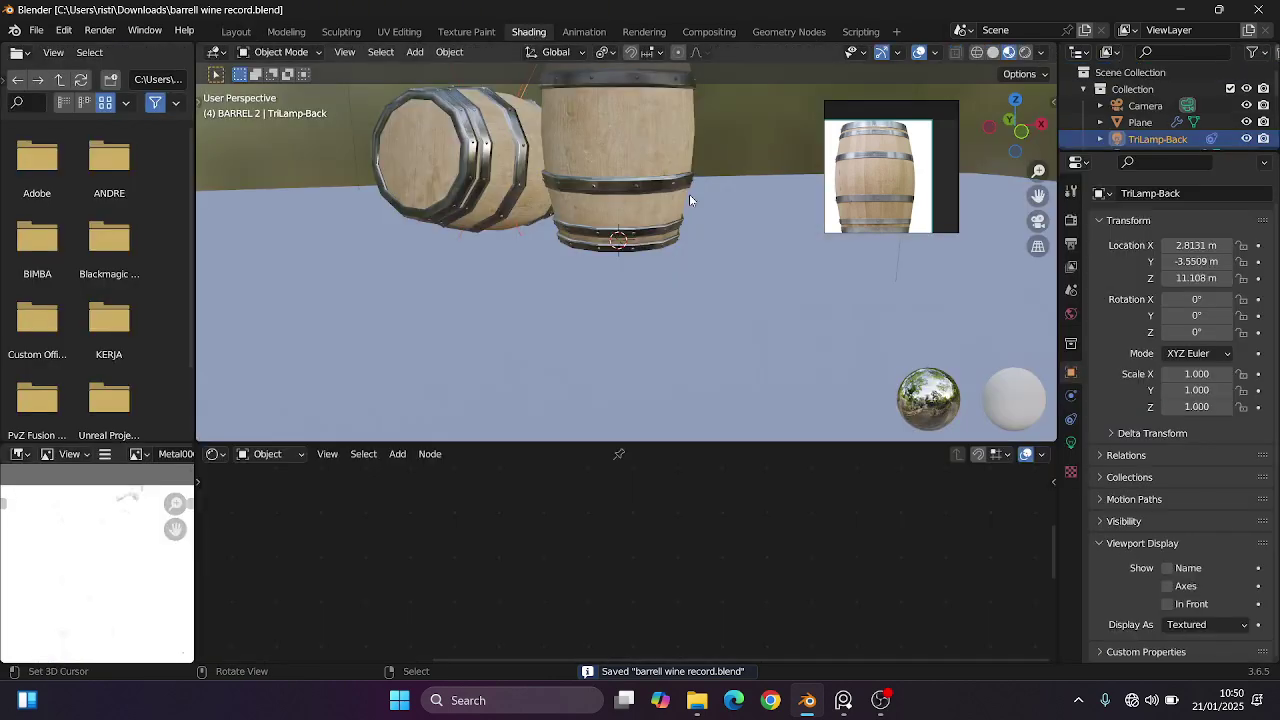
scroll(514, 232, "down", 6)
left_click(1025, 52)
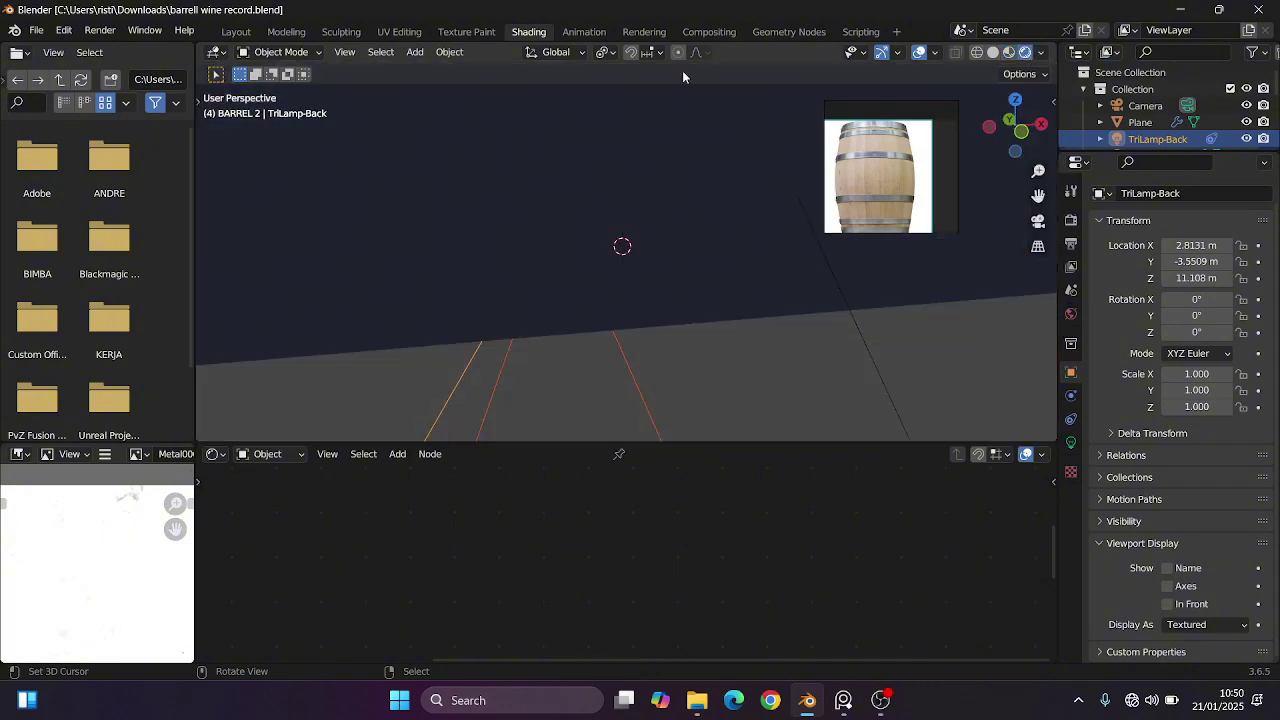
scroll(737, 229, "up", 6)
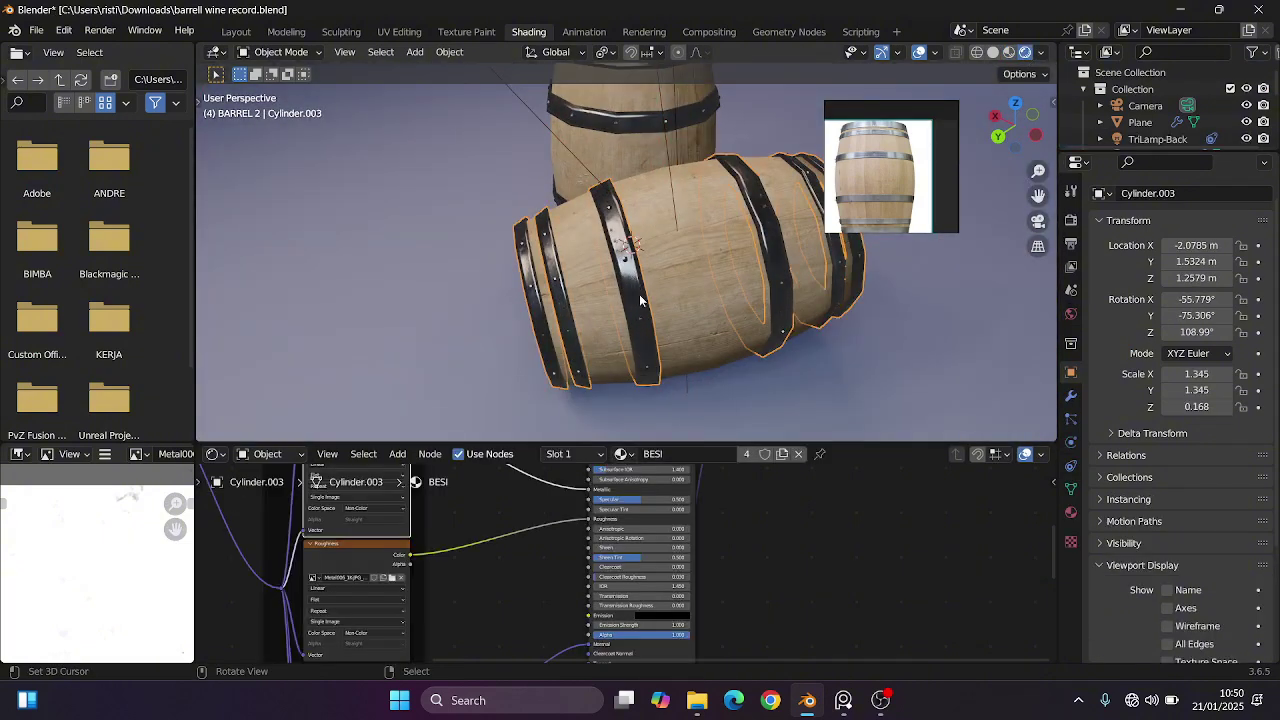
scroll(770, 550, "down", 5)
scroll(710, 540, "up", 6)
scroll(712, 538, "up", 5)
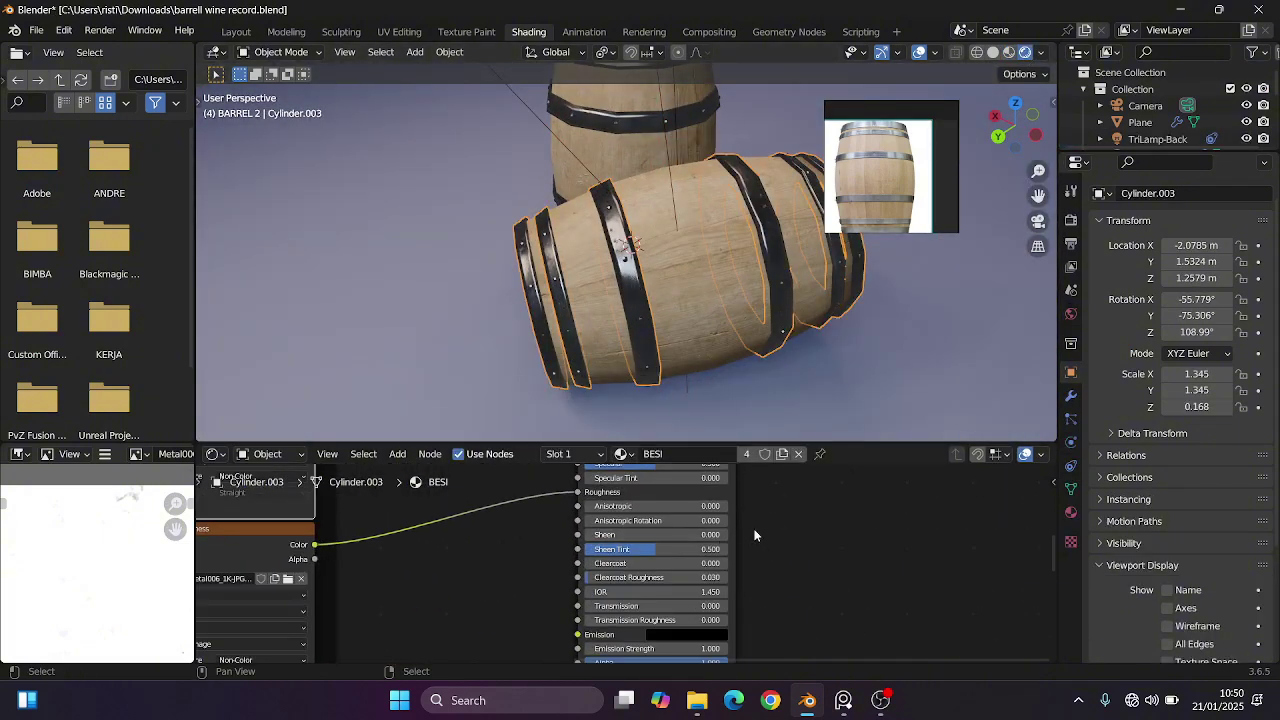
middle_click_drag(757, 534, 798, 612)
scroll(788, 558, "down", 5)
middle_click_drag(790, 550, 831, 570)
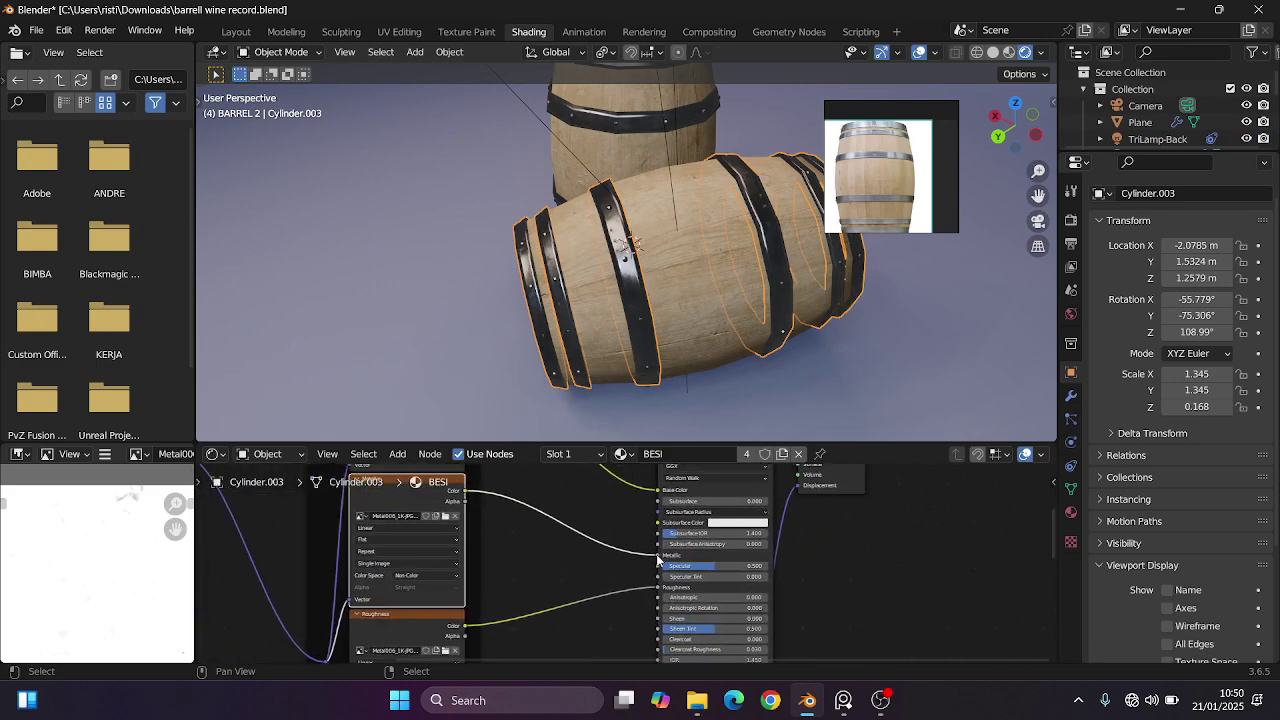
Disconnect the metallic texture from the BESI shader, set Metallic to 0.742 and inspect the hoops up close.
left_click_drag(658, 556, 587, 526)
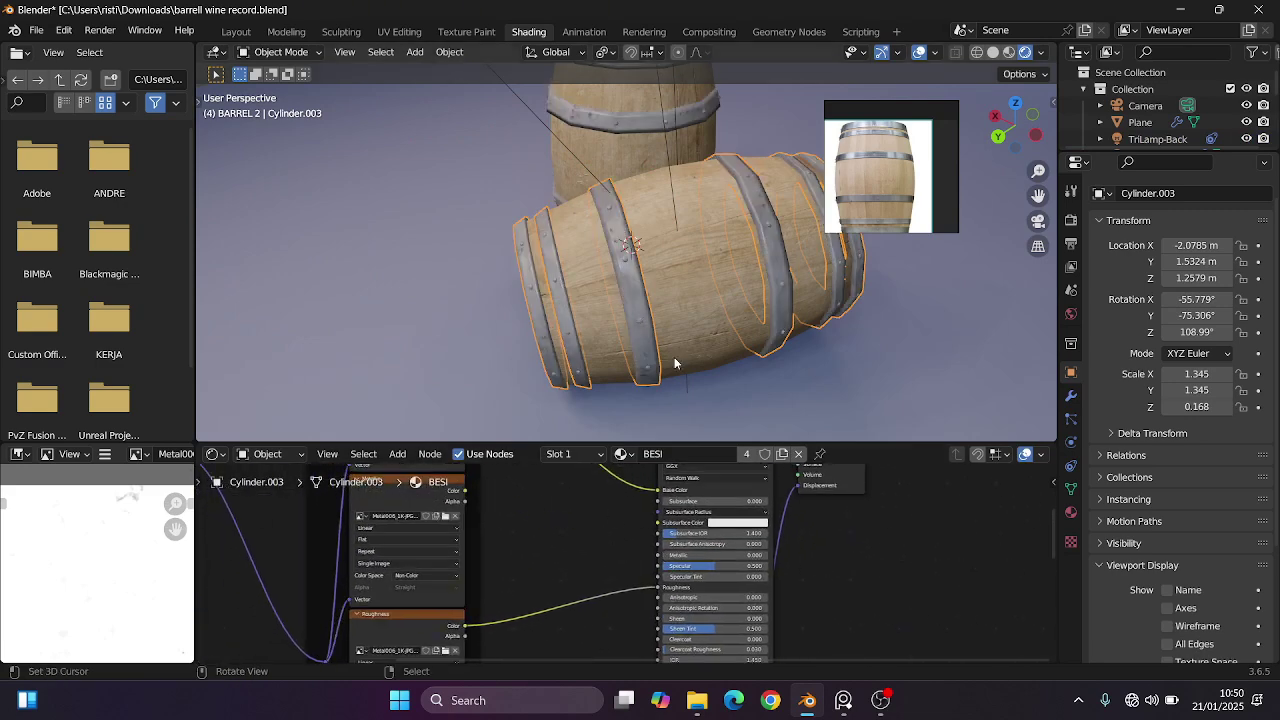
scroll(630, 385, "up", 8)
scroll(628, 390, "down", 8)
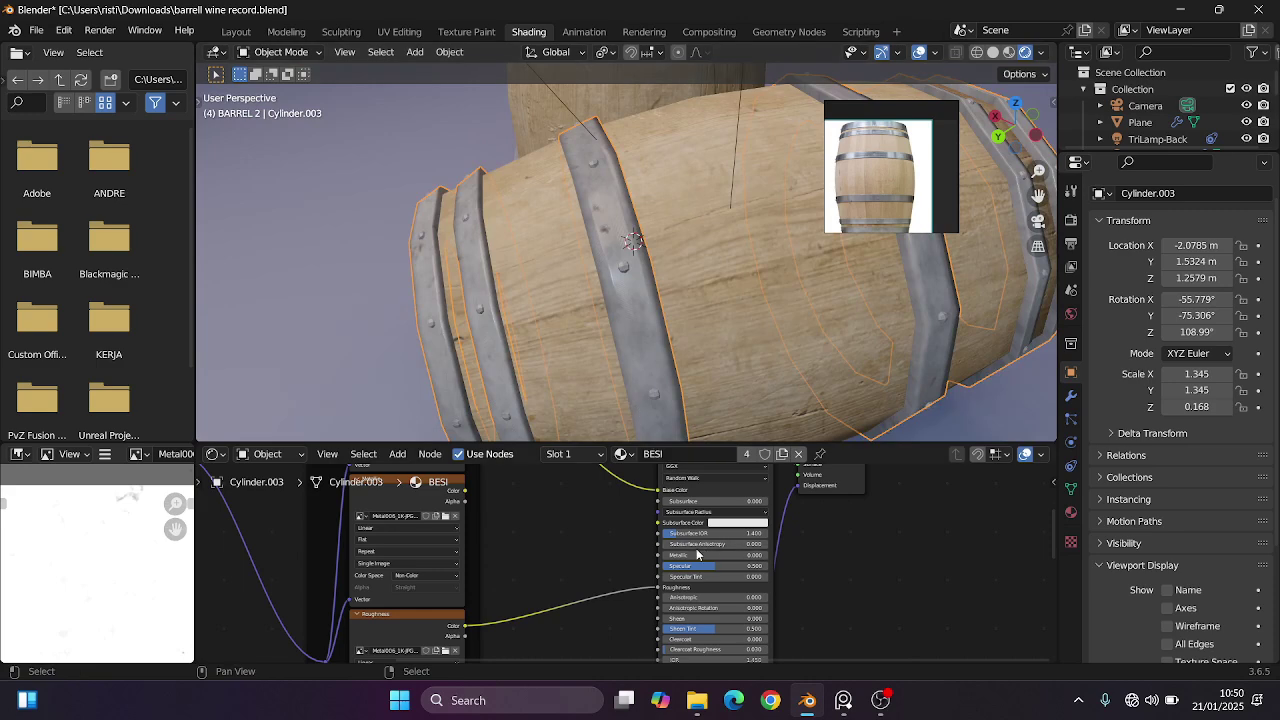
left_click_drag(700, 555, 741, 555)
scroll(608, 366, "down", 5)
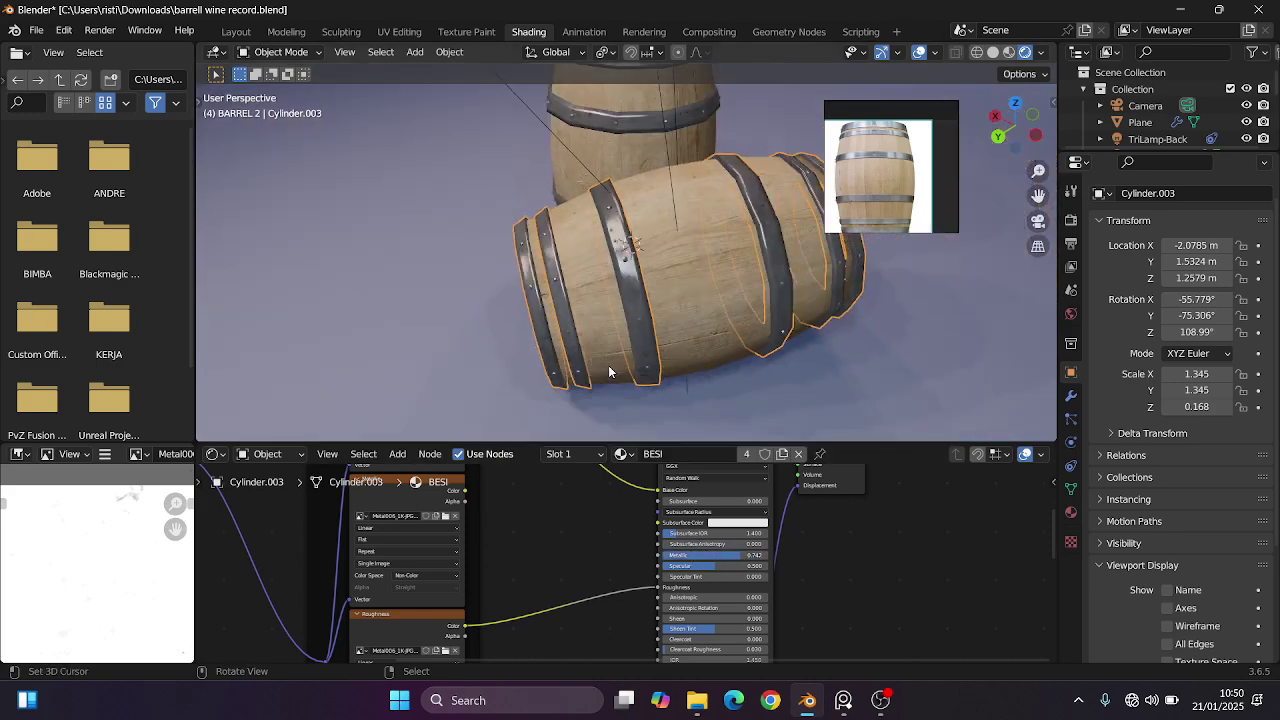
middle_click_drag(608, 366, 634, 363)
scroll(599, 358, "up", 6)
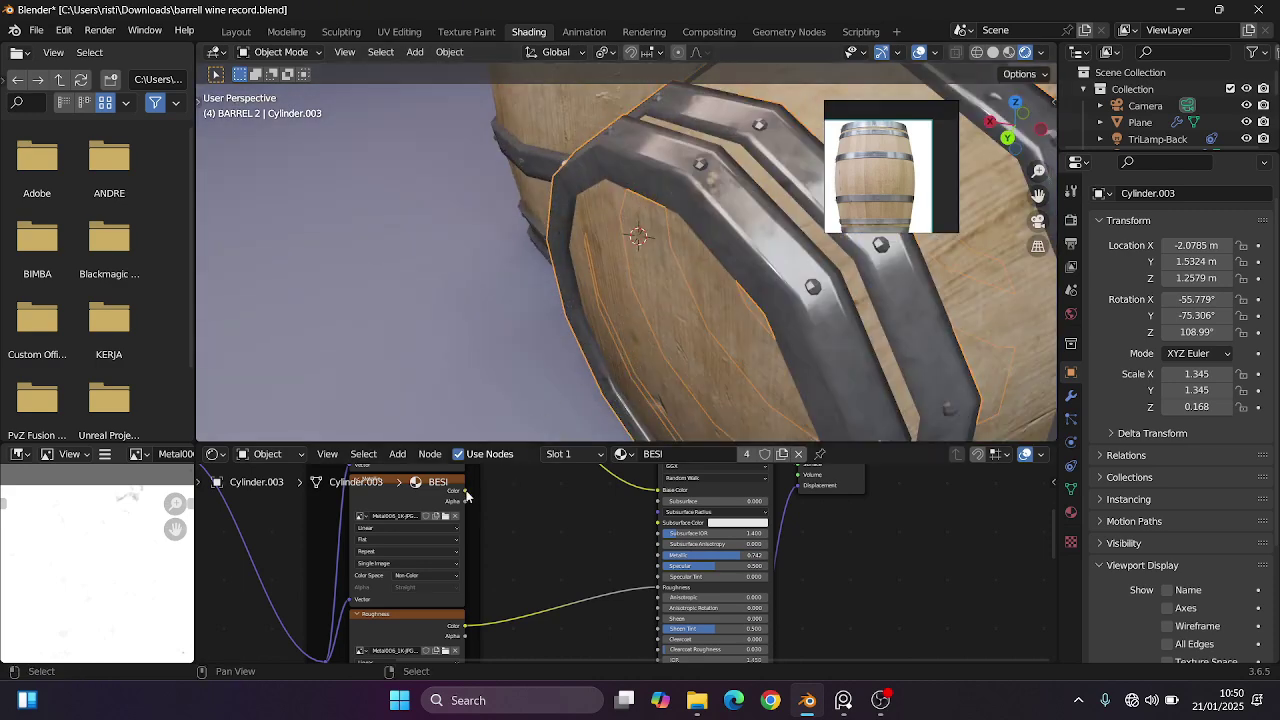
Reconnect the metallic texture to the shader's Metallic input and insert a Color Ramp node between them.
left_click_drag(466, 492, 660, 555)
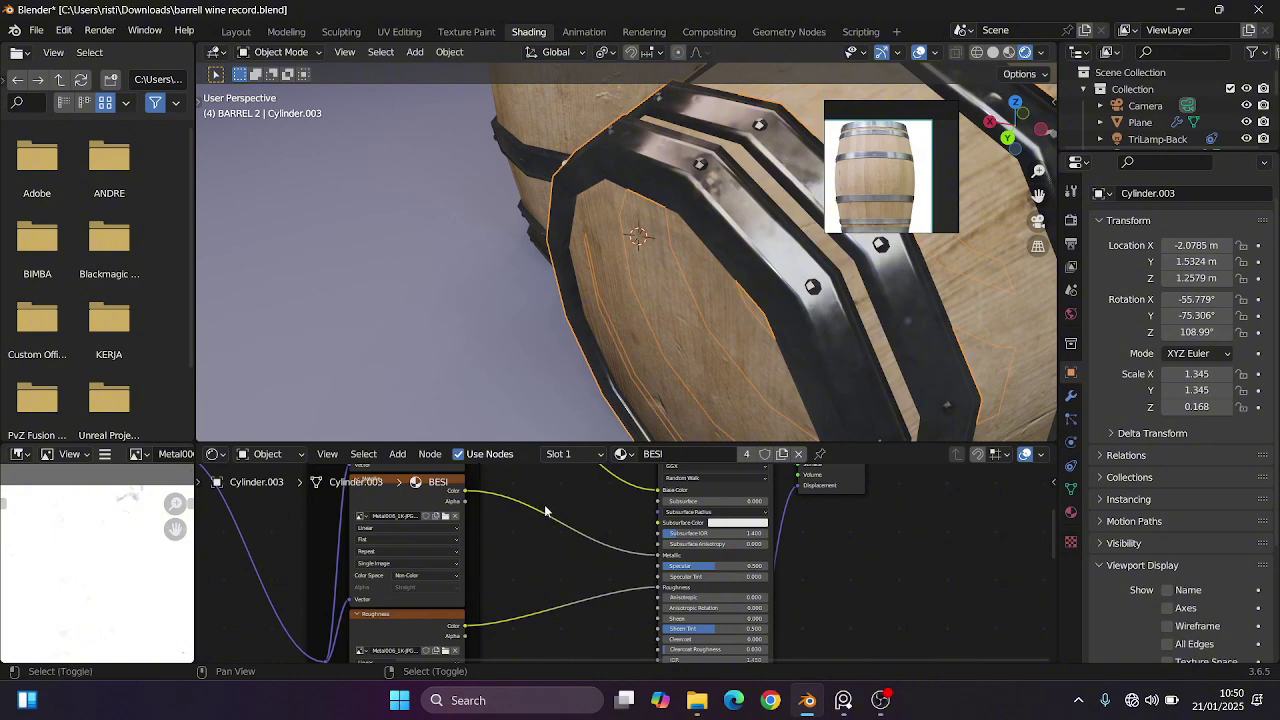
key("shift+a")
left_click(495, 486)
type("co")
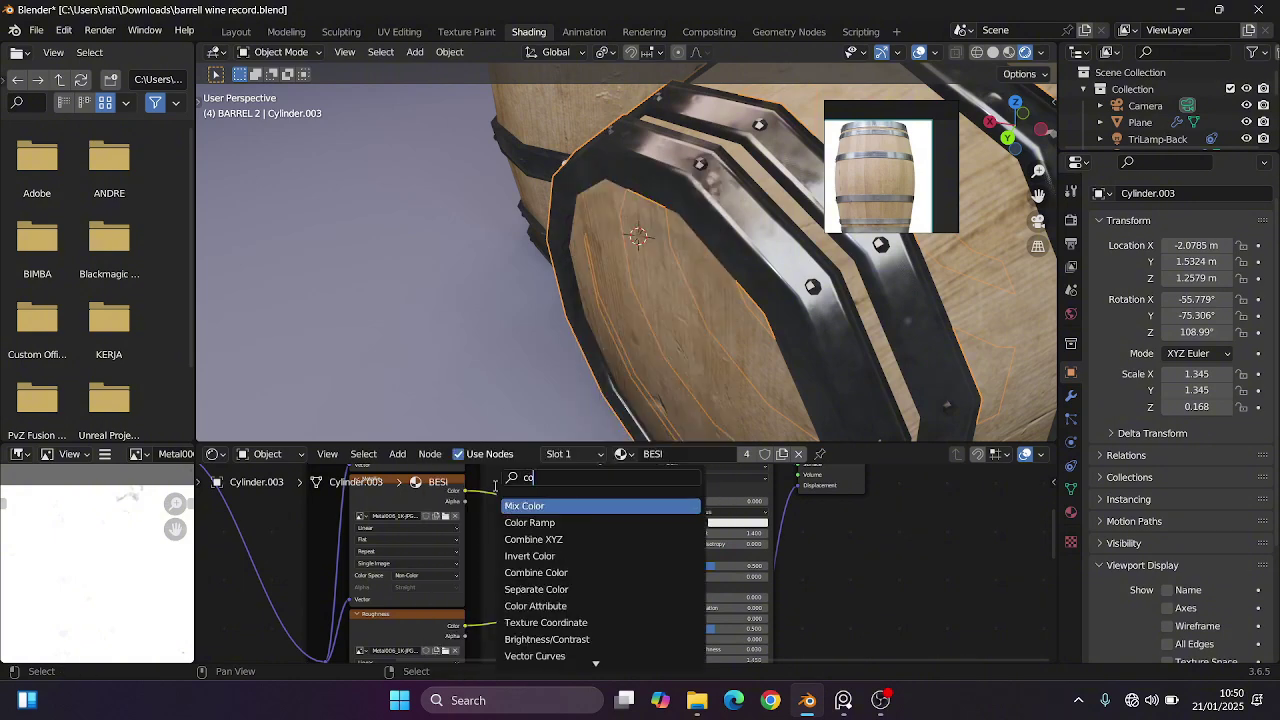
type("lor")
left_click(535, 520)
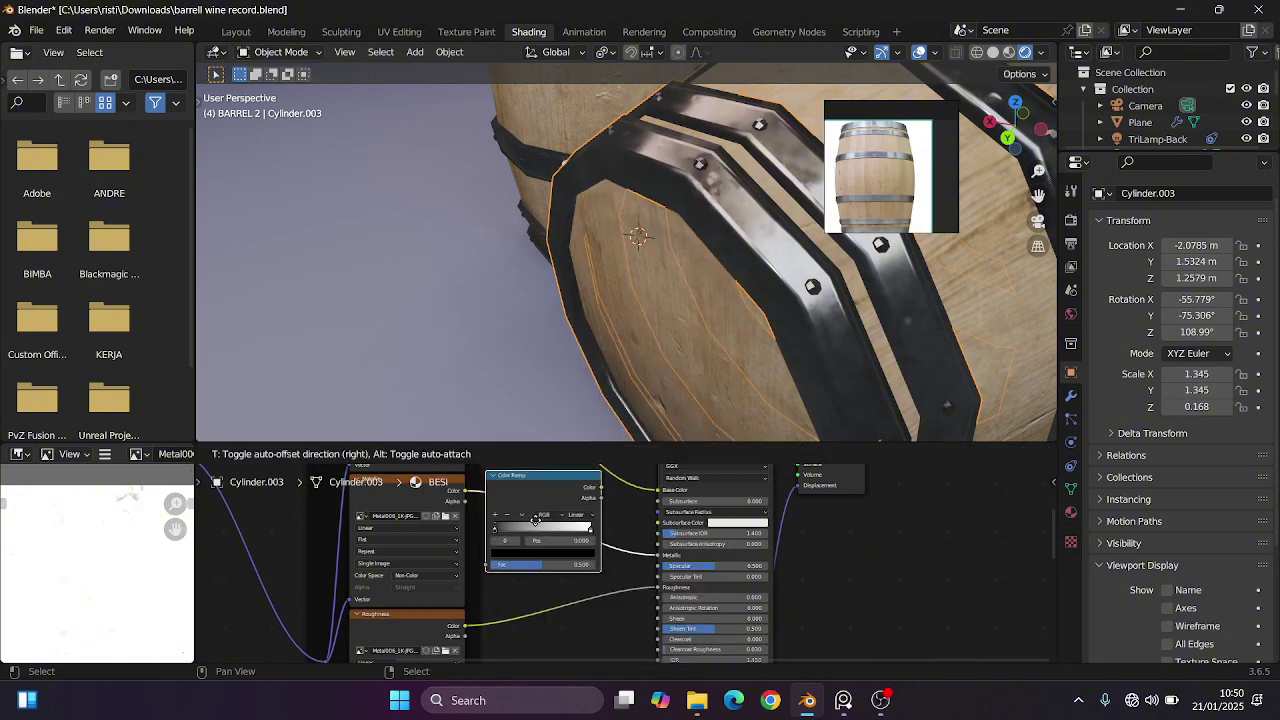
left_click(553, 521)
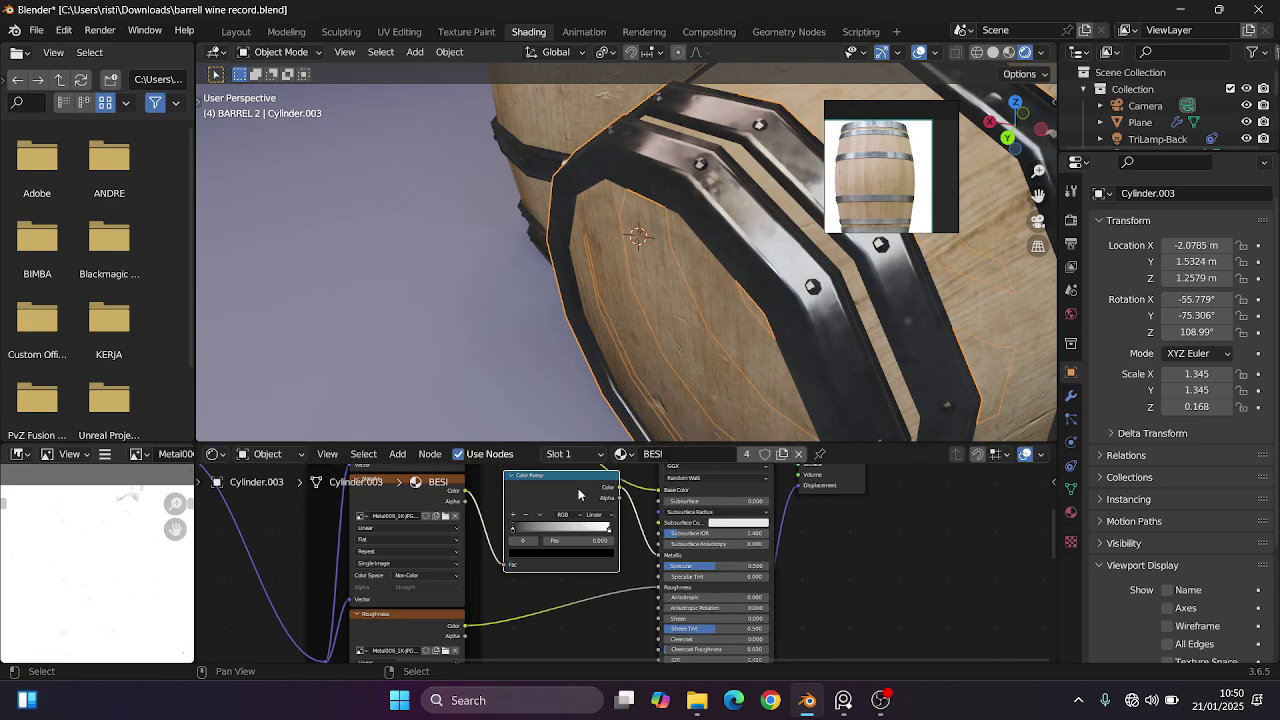
Try Constant interpolation and shifted stops on the metallic Color Ramp, returning it to Linear.
left_click_drag(578, 490, 574, 503)
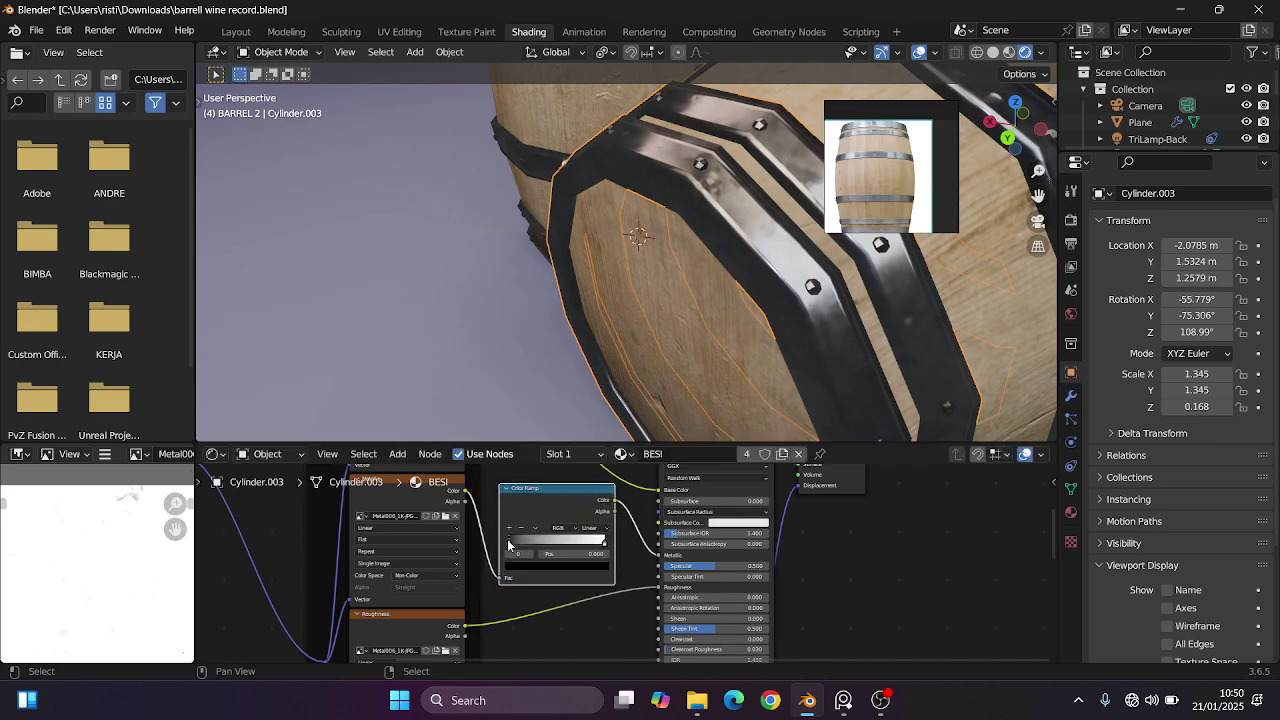
mouse_move(509, 544)
left_mouse_down()
mouse_move(587, 546)
mouse_move(509, 545)
left_mouse_up()
left_click(590, 528)
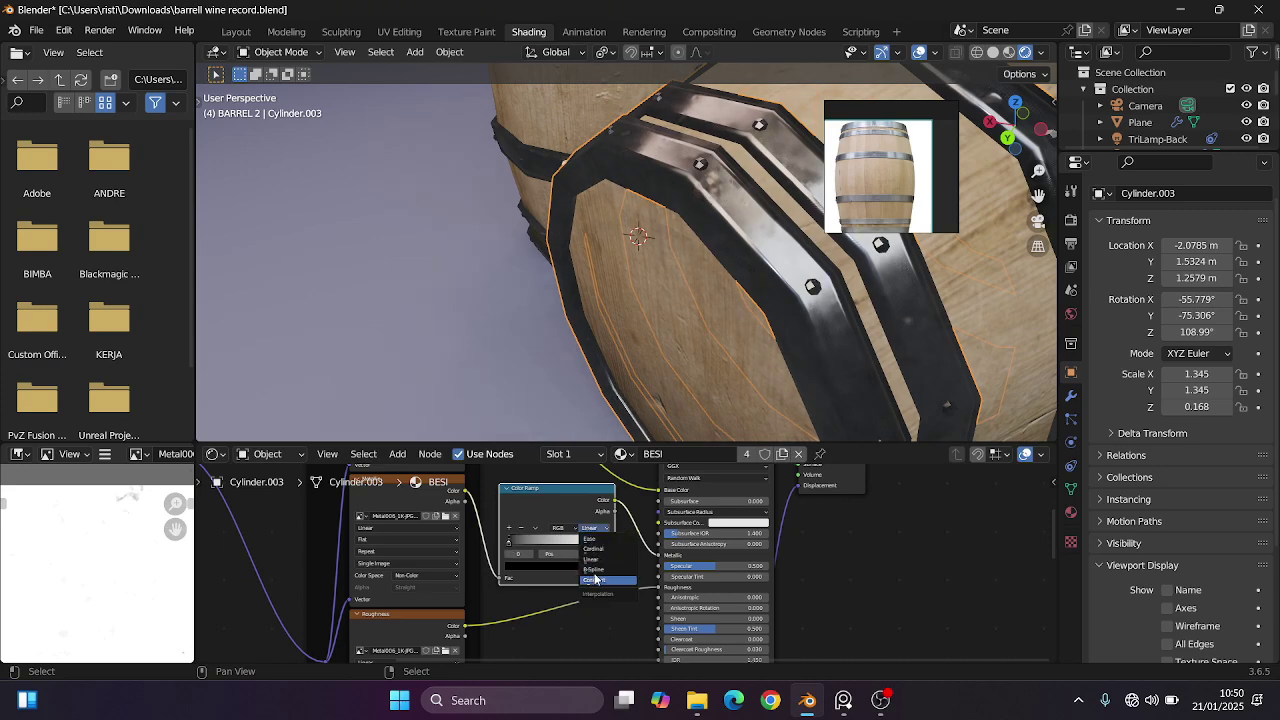
left_click(595, 580)
mouse_move(604, 548)
left_mouse_down()
mouse_move(491, 541)
mouse_move(638, 543)
mouse_move(595, 541)
left_mouse_up()
left_click(595, 546)
scroll(595, 549, "up", 2)
left_click(585, 518)
left_click(580, 556)
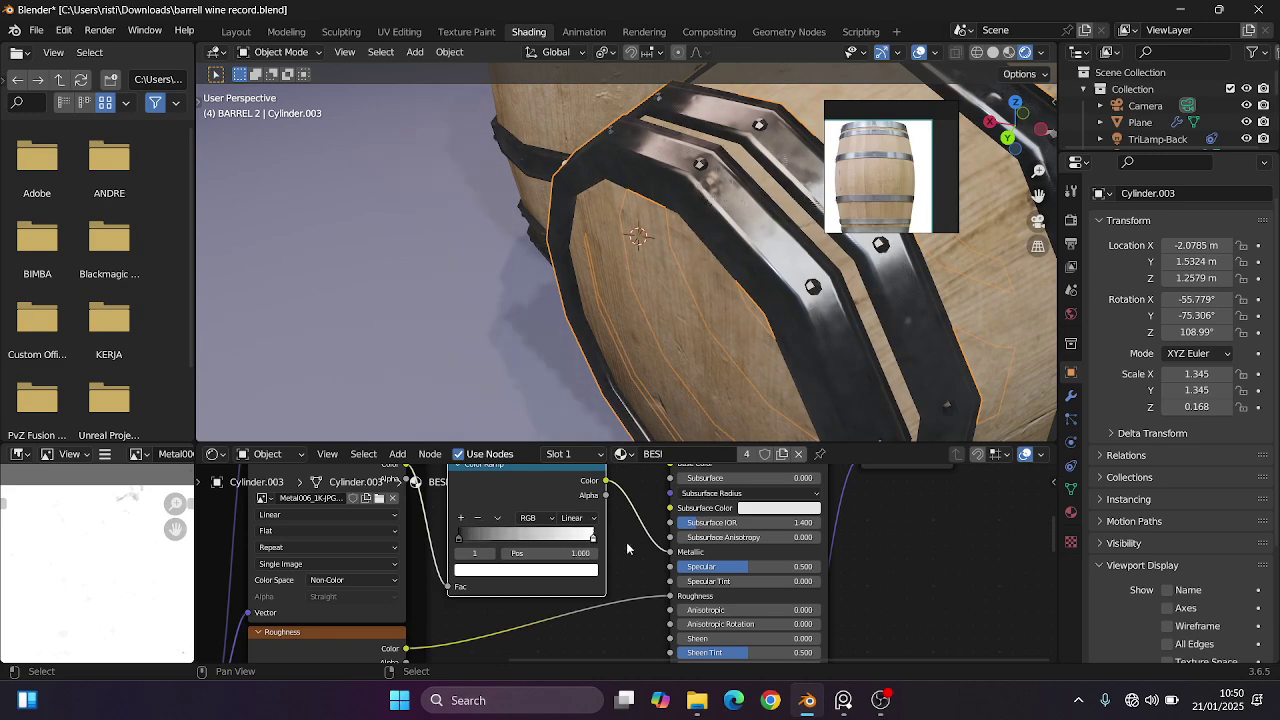
mouse_move(458, 538)
left_mouse_down()
mouse_move(614, 549)
mouse_move(414, 533)
left_mouse_up()
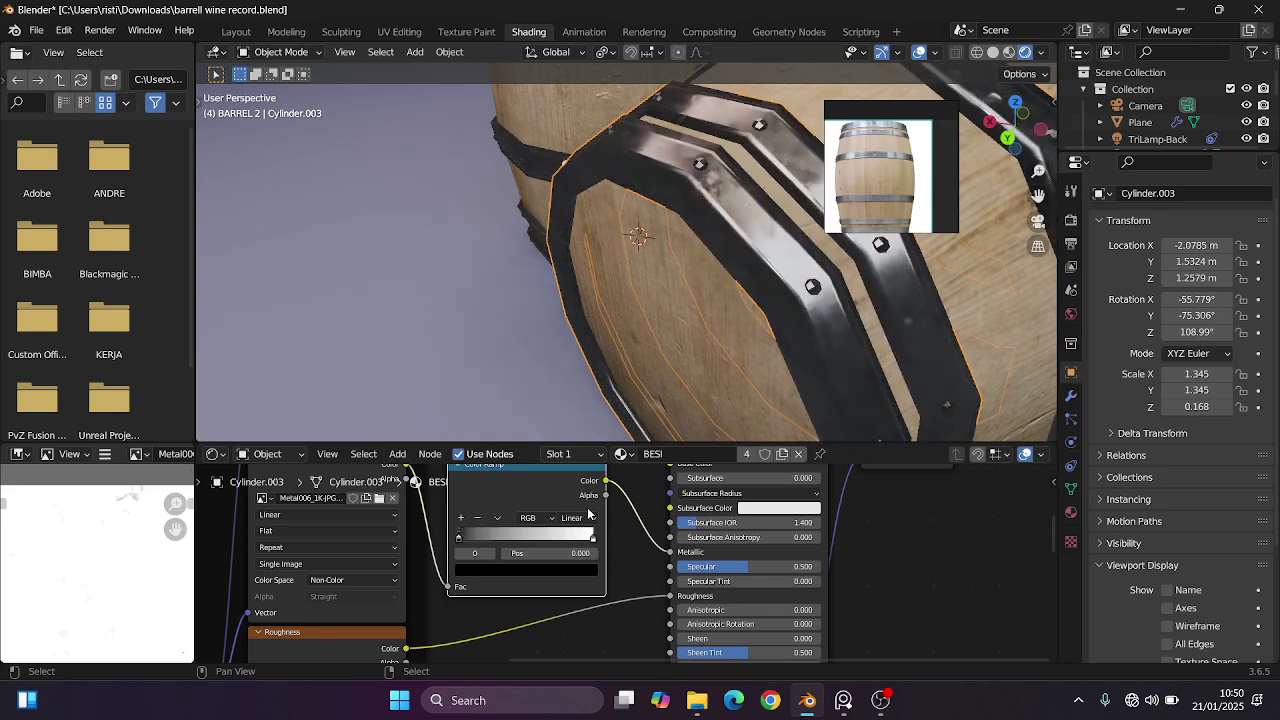
middle_click_drag(542, 496, 553, 532)
Delete the Color Ramp node and set the BESI material's Metallic to 0.800.
key("x")
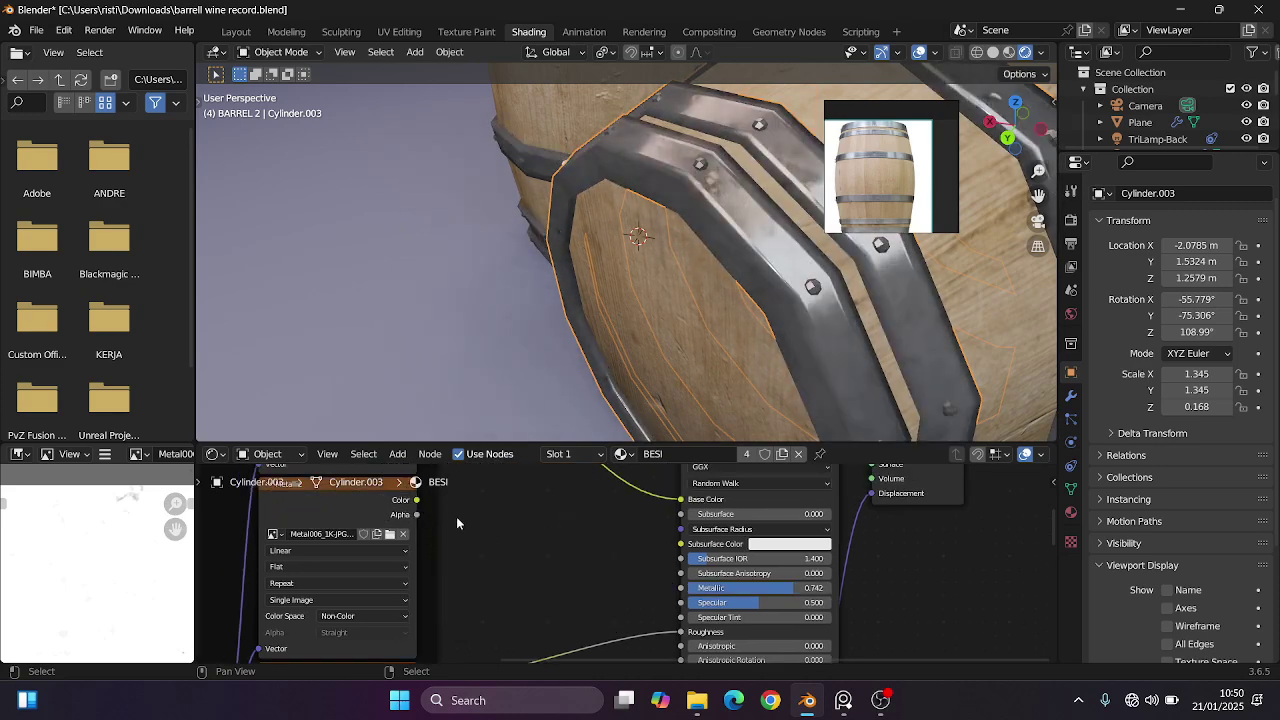
mouse_move(774, 586)
left_mouse_down()
mouse_move(810, 586)
mouse_move(773, 586)
left_mouse_up()
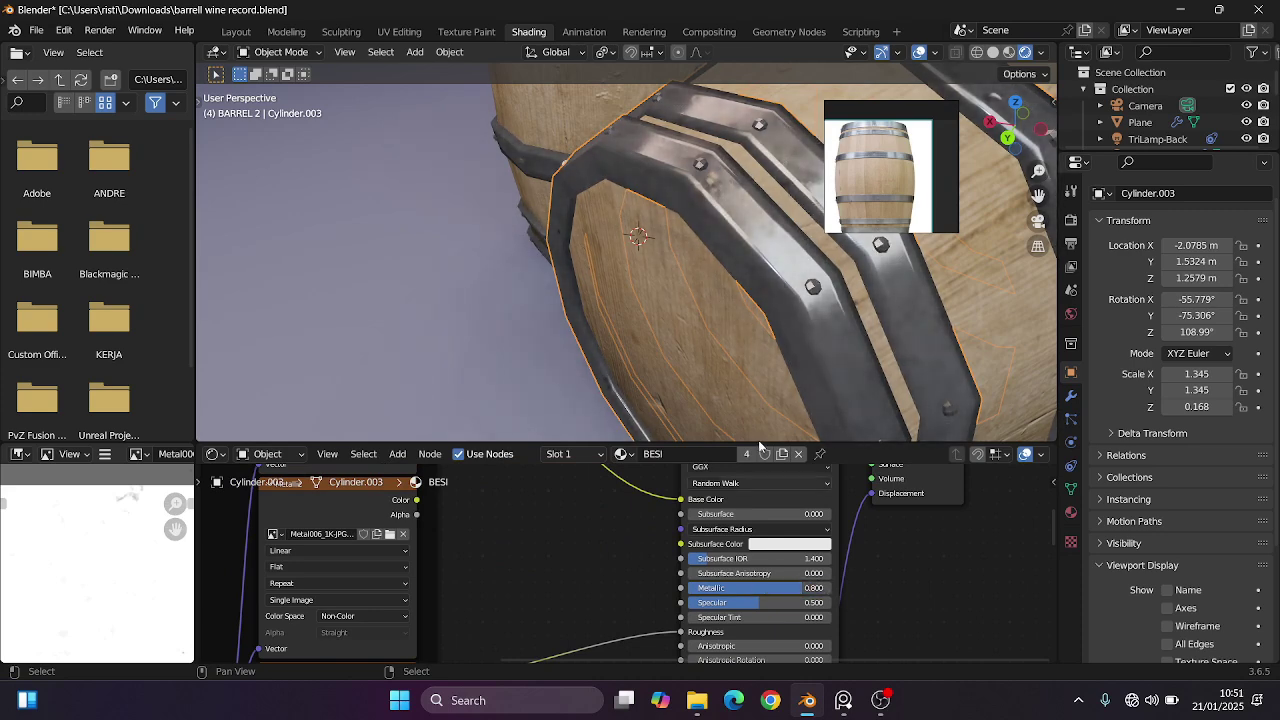
scroll(627, 362, "down", 10)
scroll(612, 316, "up", 3)
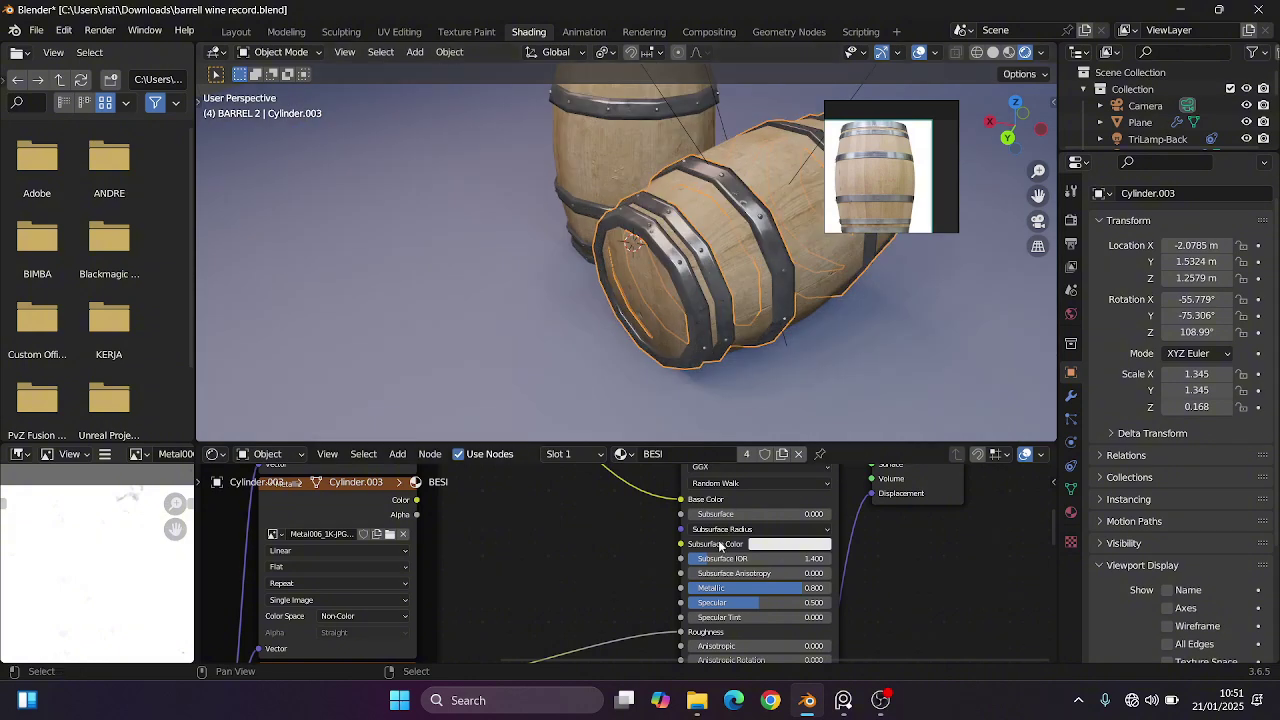
scroll(494, 516, "down", 1)
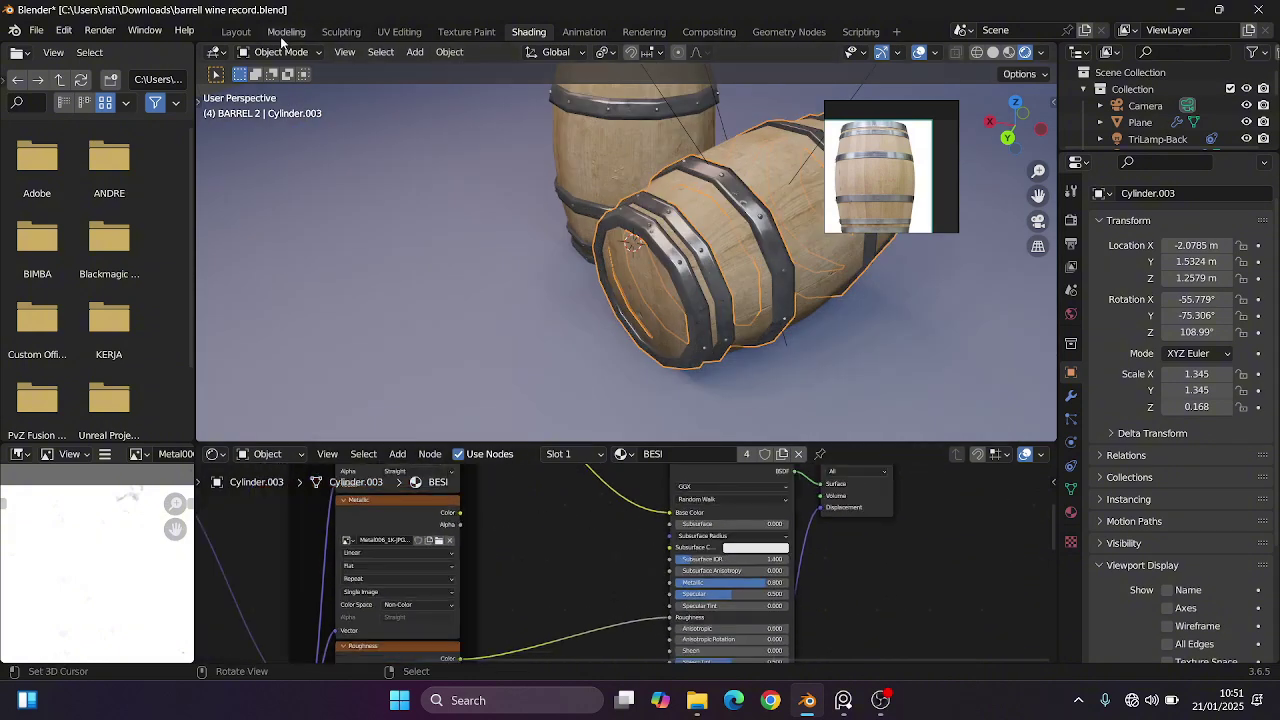
Return to the Layout workspace and compare the barrels' metal hoops in the camera view with the reference image.
left_click(236, 31)
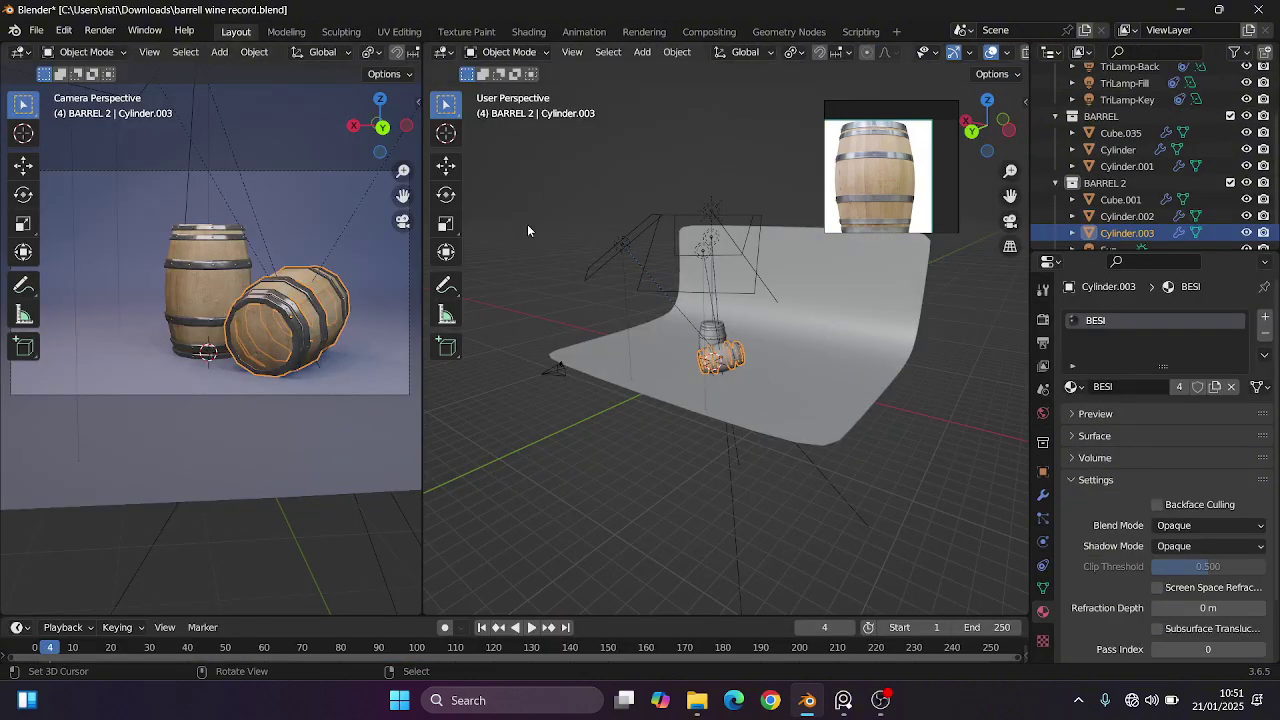
scroll(289, 276, "up", 2)
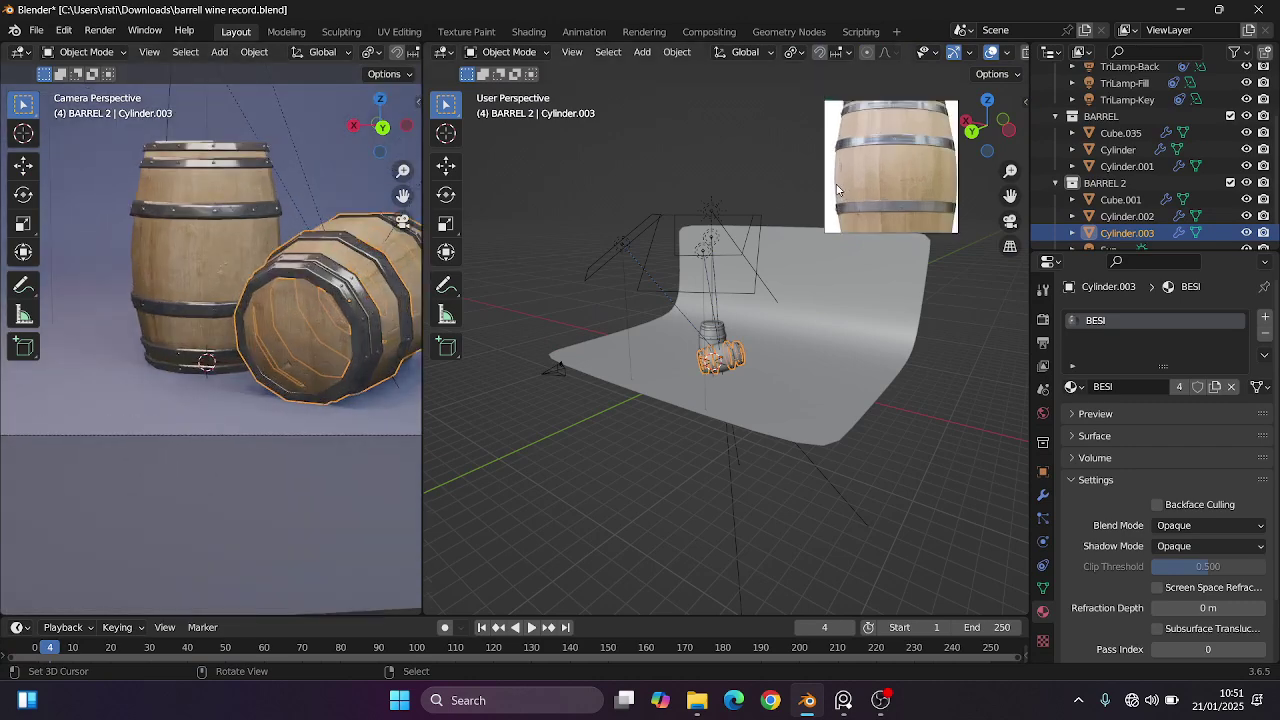
scroll(208, 302, "up", 2)
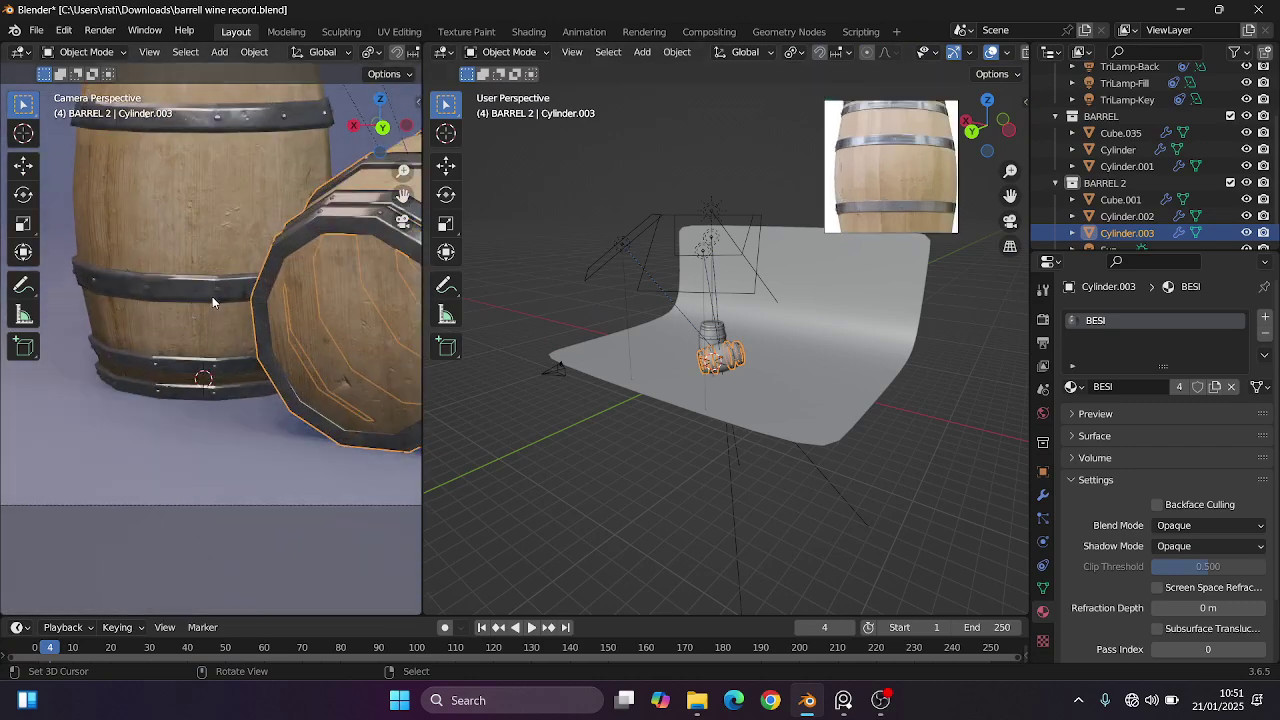
scroll(212, 296, "down", 3)
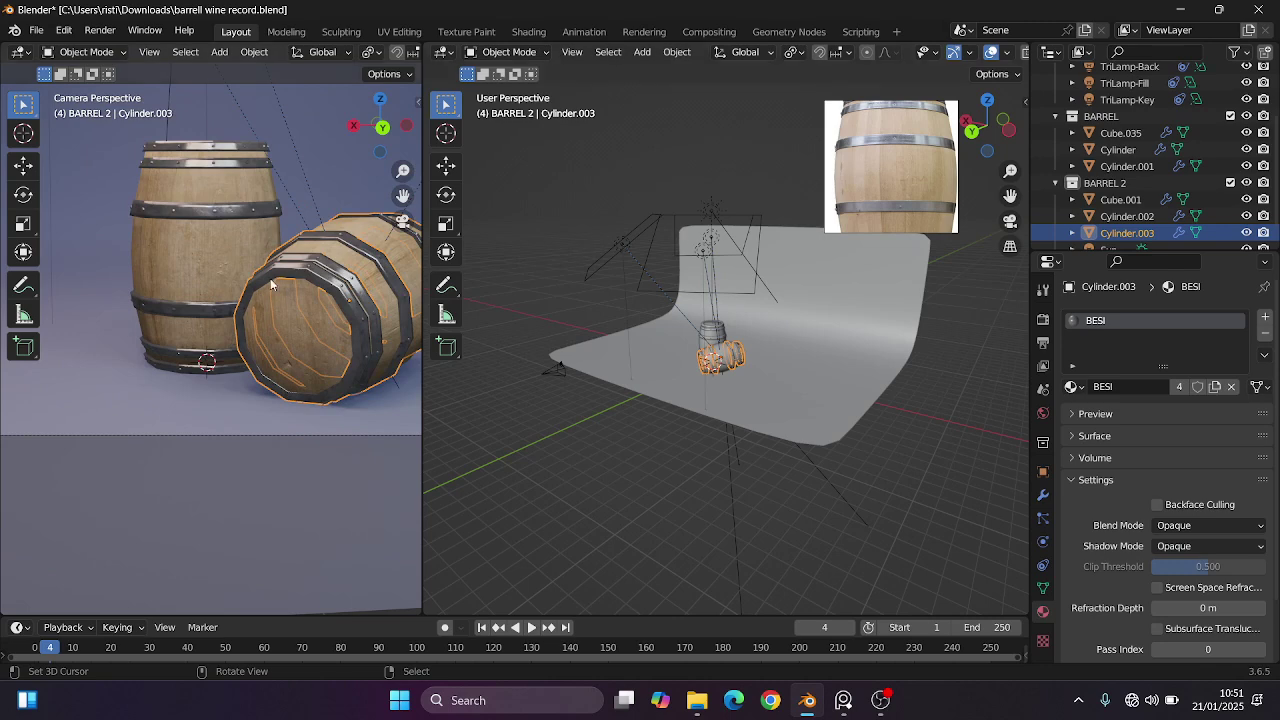
scroll(268, 285, "down", 3)
scroll(262, 285, "up", 2)
scroll(251, 288, "down", 2)
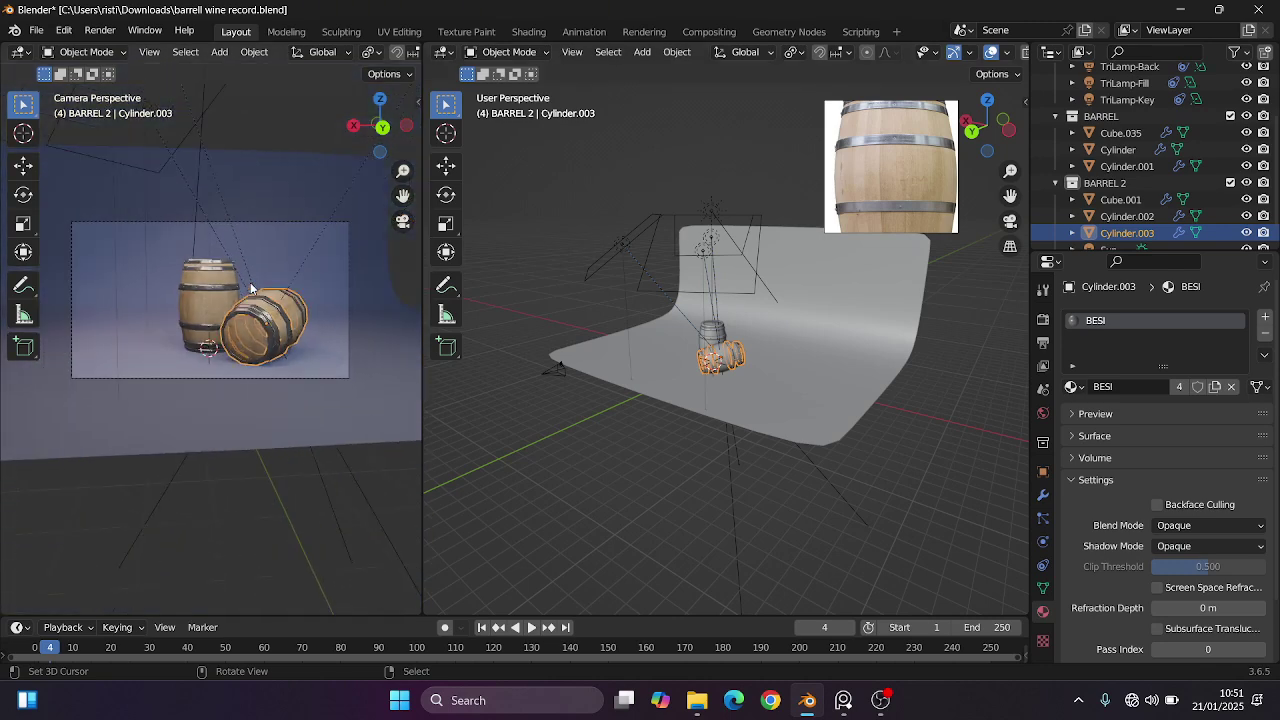
scroll(250, 291, "up", 3)
scroll(250, 291, "down", 2)
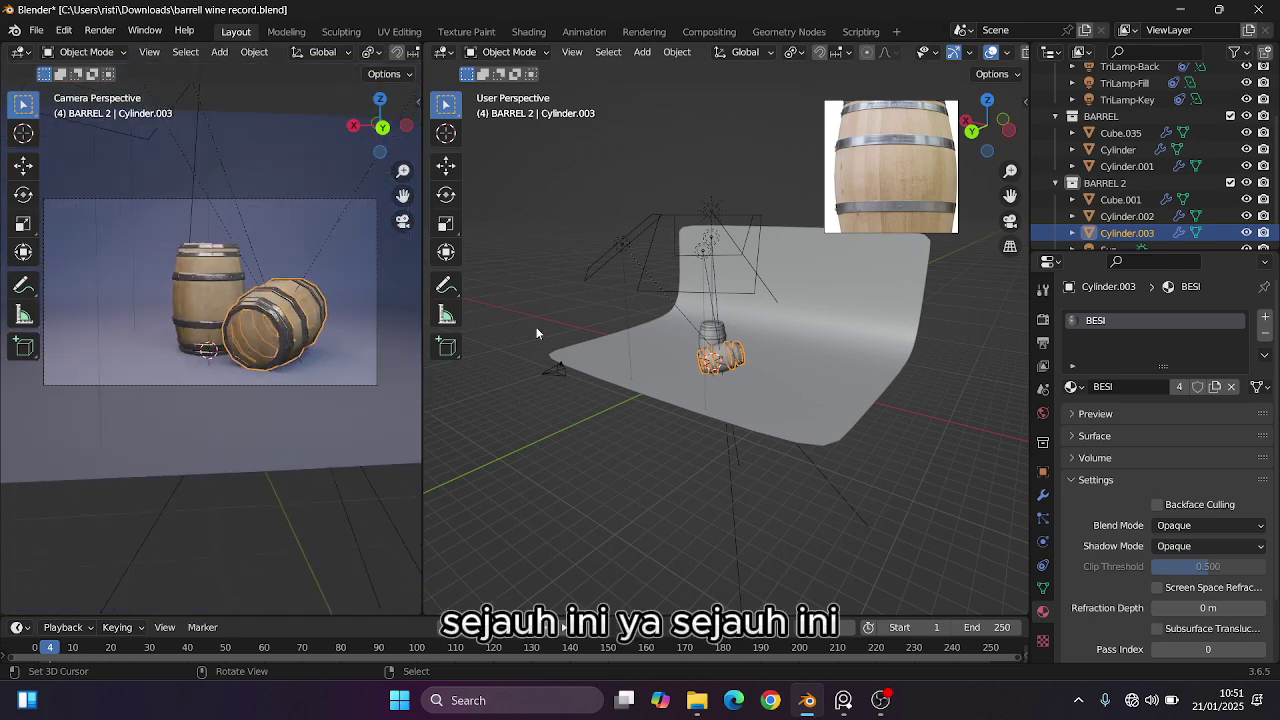
Select the TriLamp-Fill light and try rotating and moving it in the left orthographic view.
mouse_move(704, 308)
middle_mouse_down()
mouse_move(737, 334)
mouse_move(750, 300)
mouse_move(784, 332)
mouse_move(721, 324)
middle_mouse_up()
left_click(753, 297)
scroll(721, 324, "up", 2)
key("r")
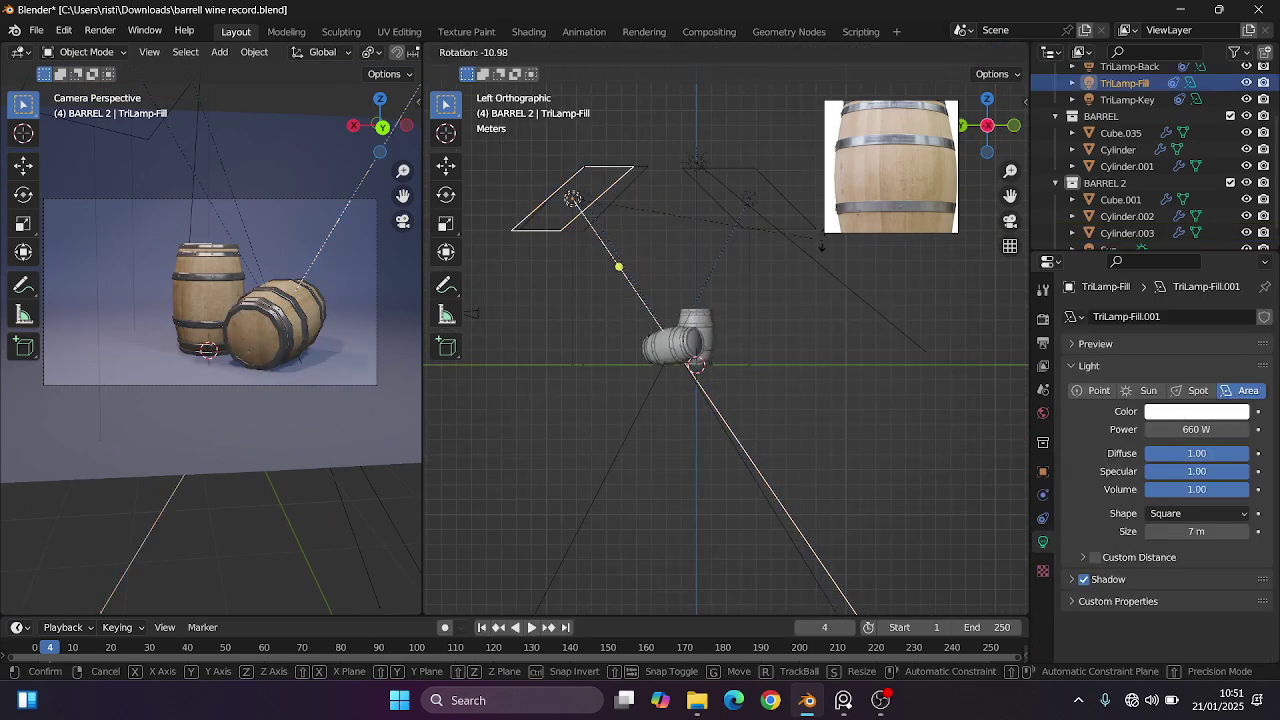
key("g")
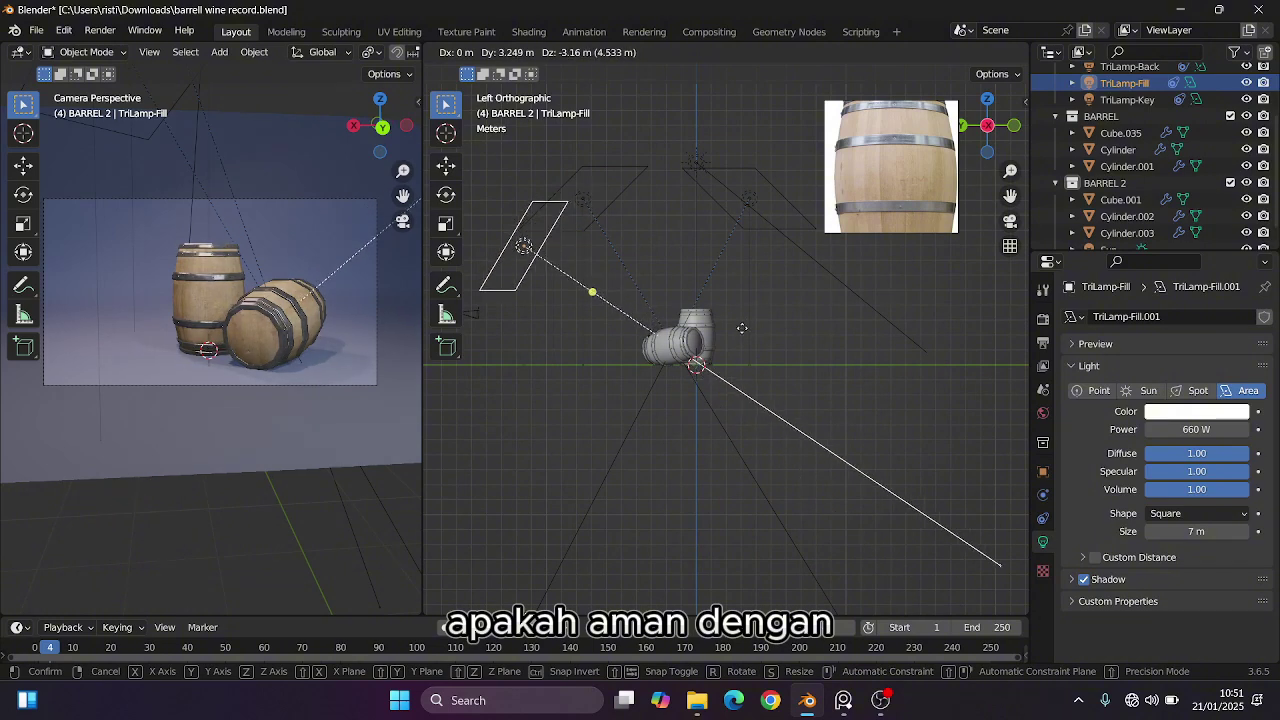
left_click(755, 322)
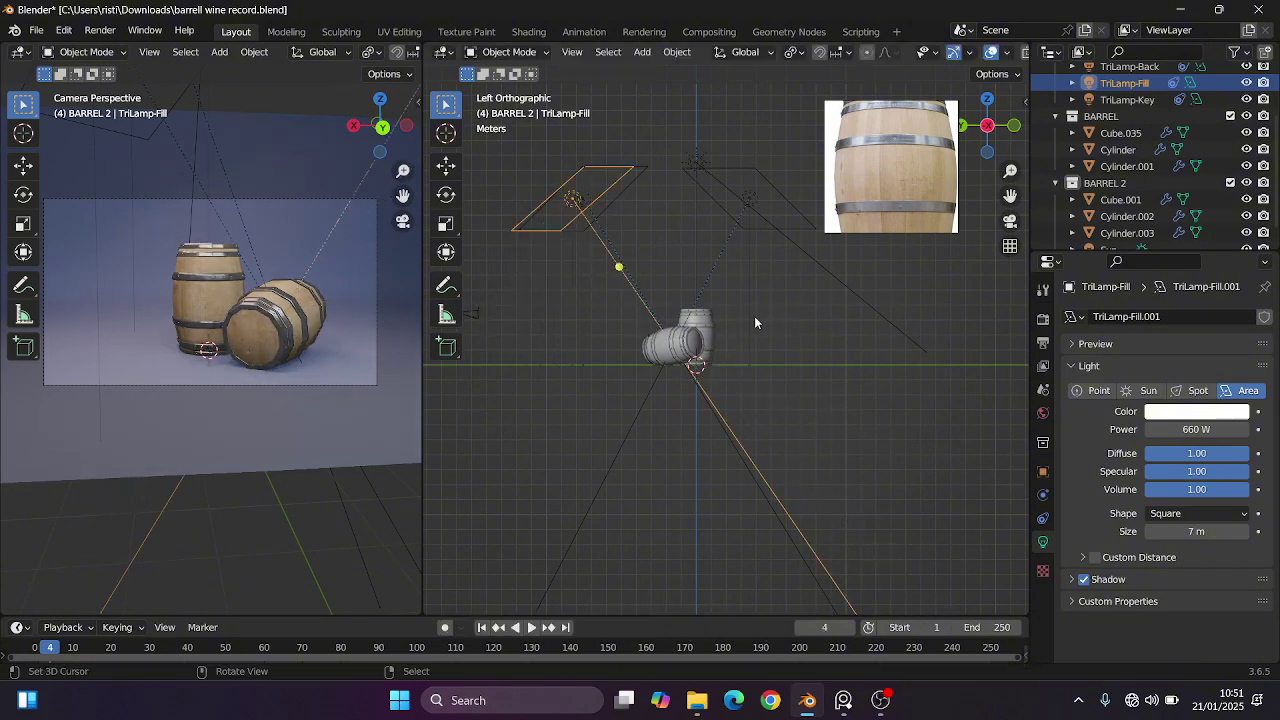
key("g")
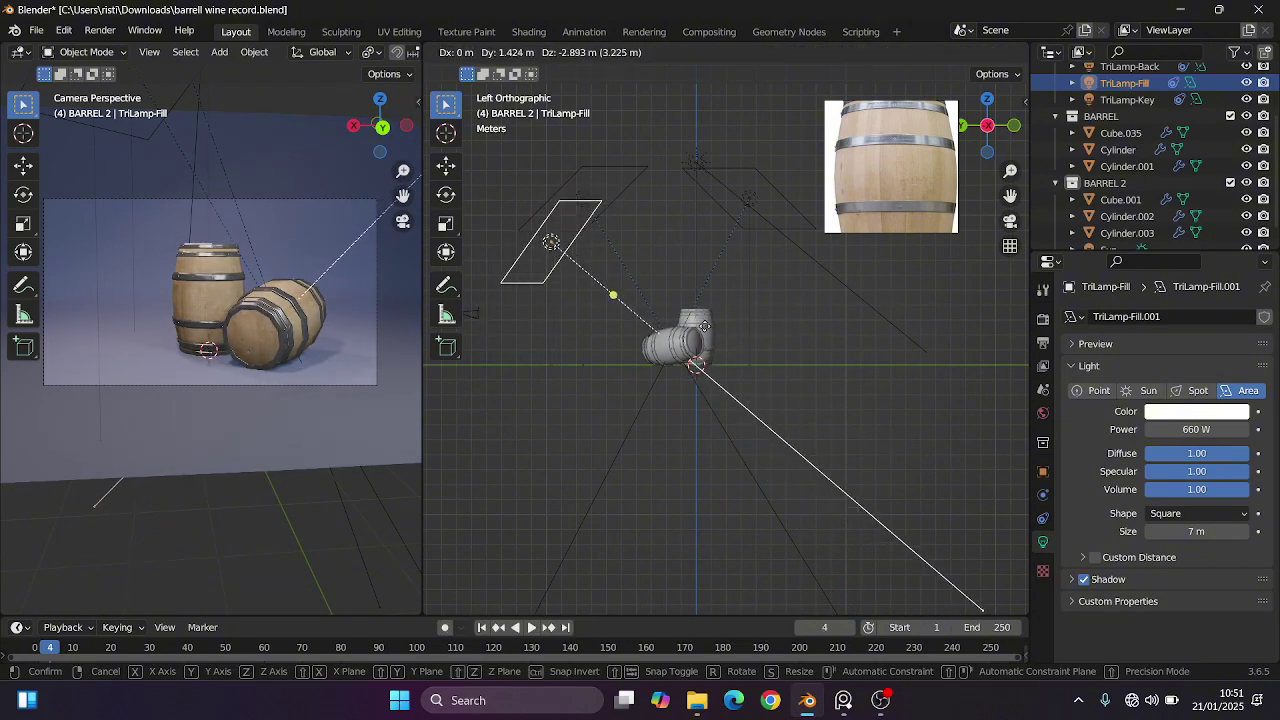
key("Escape")
Try moving the TriLamp-Fill and TriLamp-Key lights in the top orthographic view.
middle_click_drag(755, 312, 763, 381)
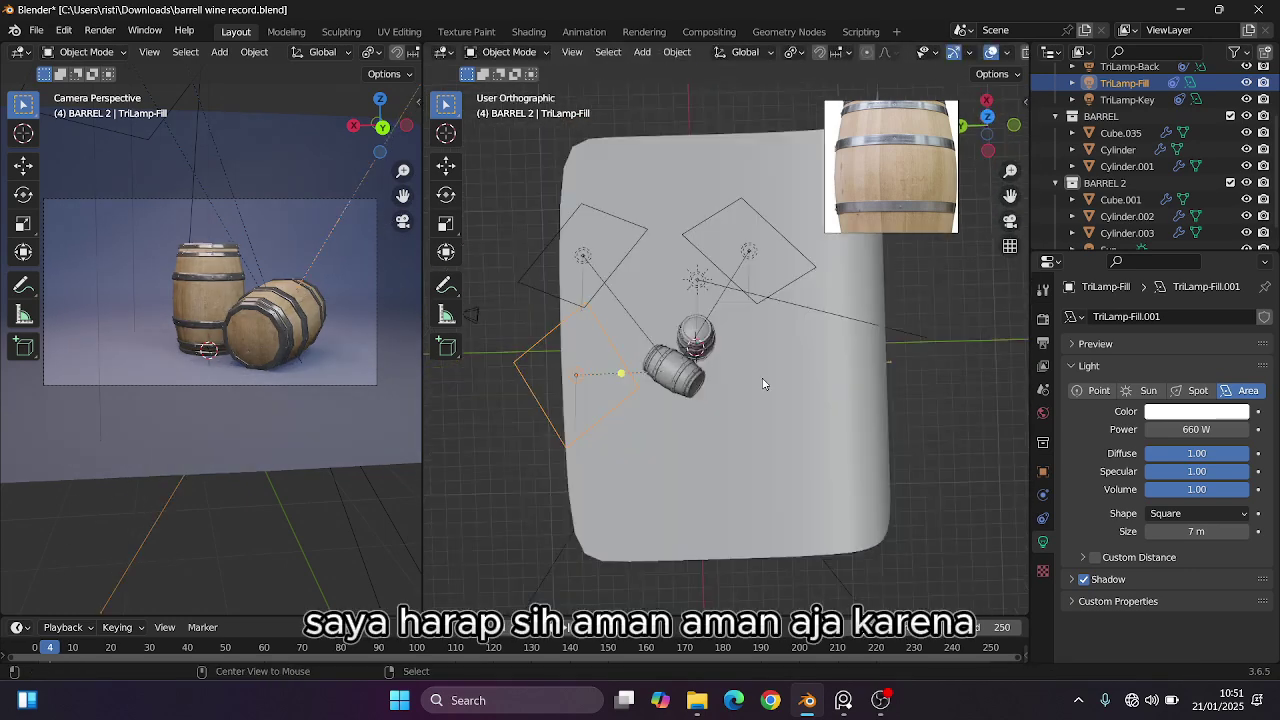
key("g")
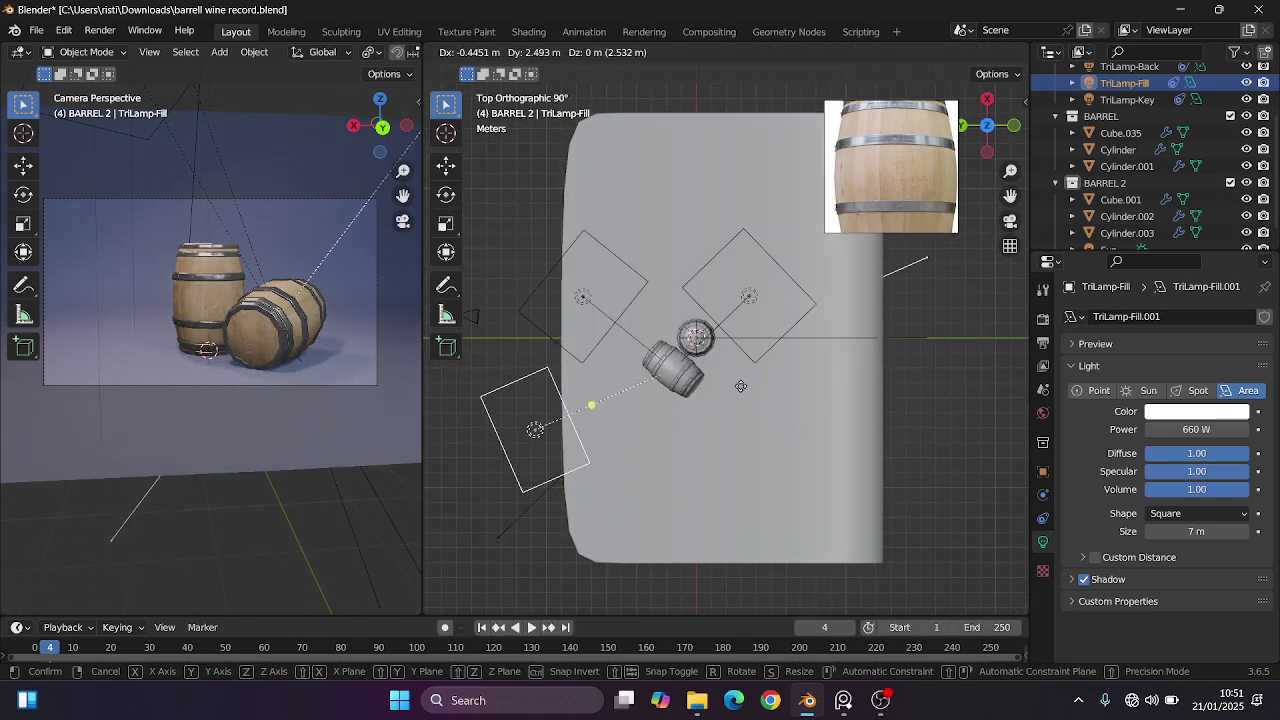
left_click(770, 393)
left_click(645, 295)
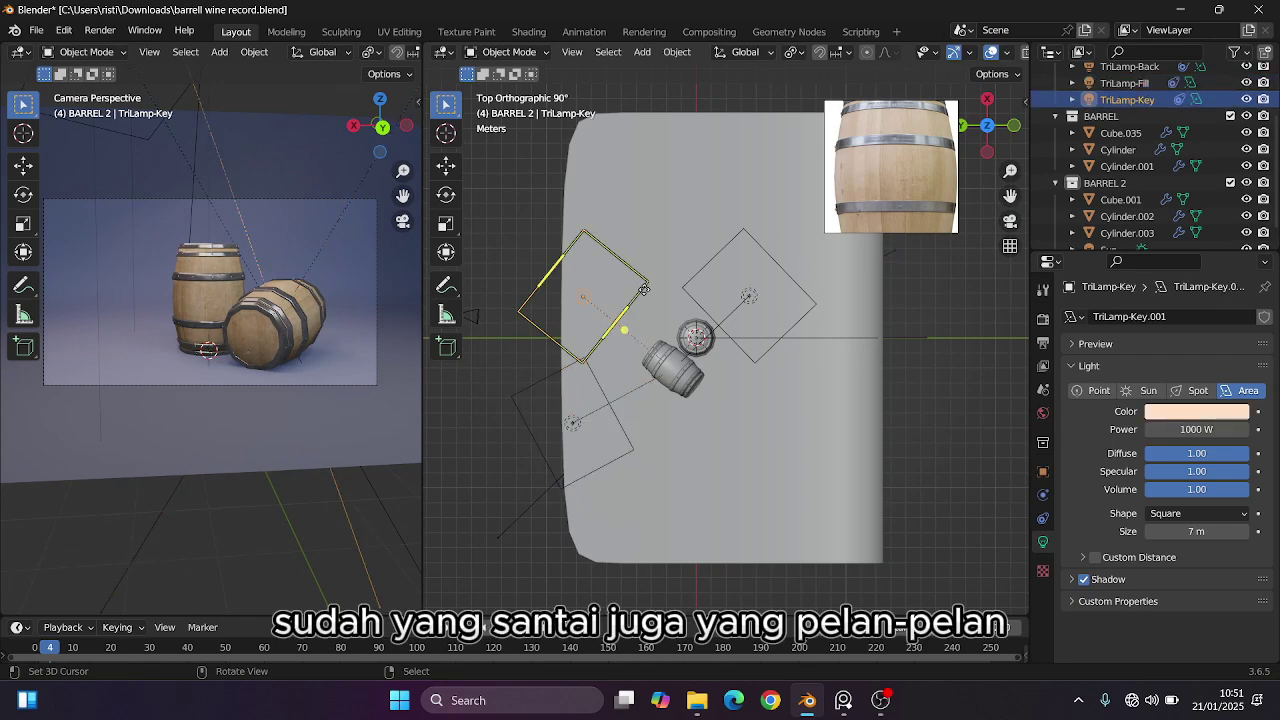
key("g")
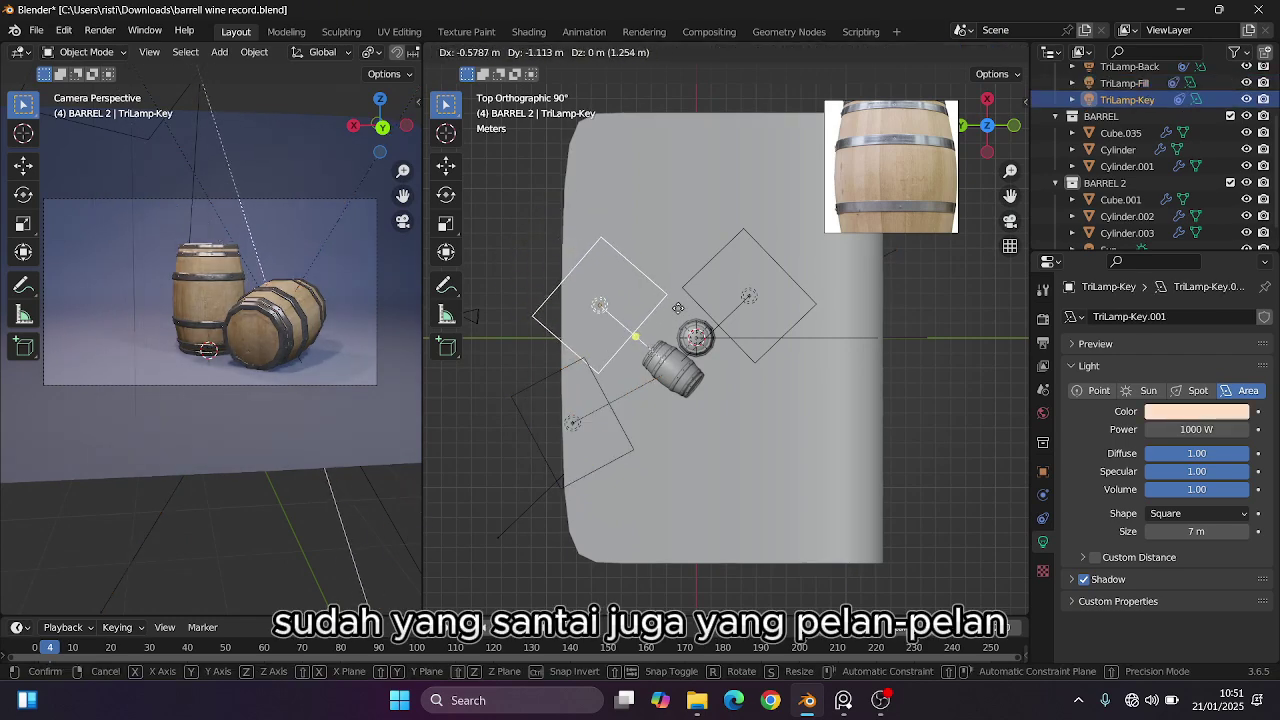
left_click(663, 302)
Check the light settings of TriLamp-Fill, TriLamp-Back and TriLamp-Key and examine the barrels up close in the camera view.
left_click(599, 404)
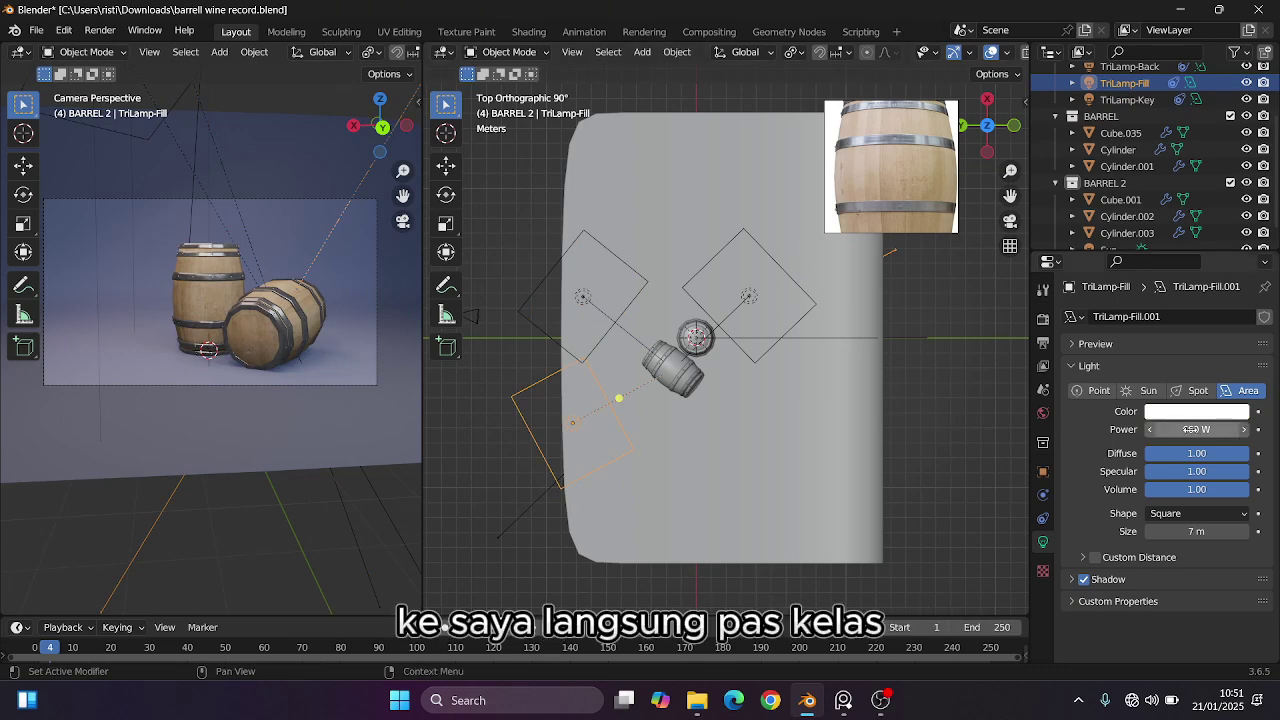
left_click(752, 296)
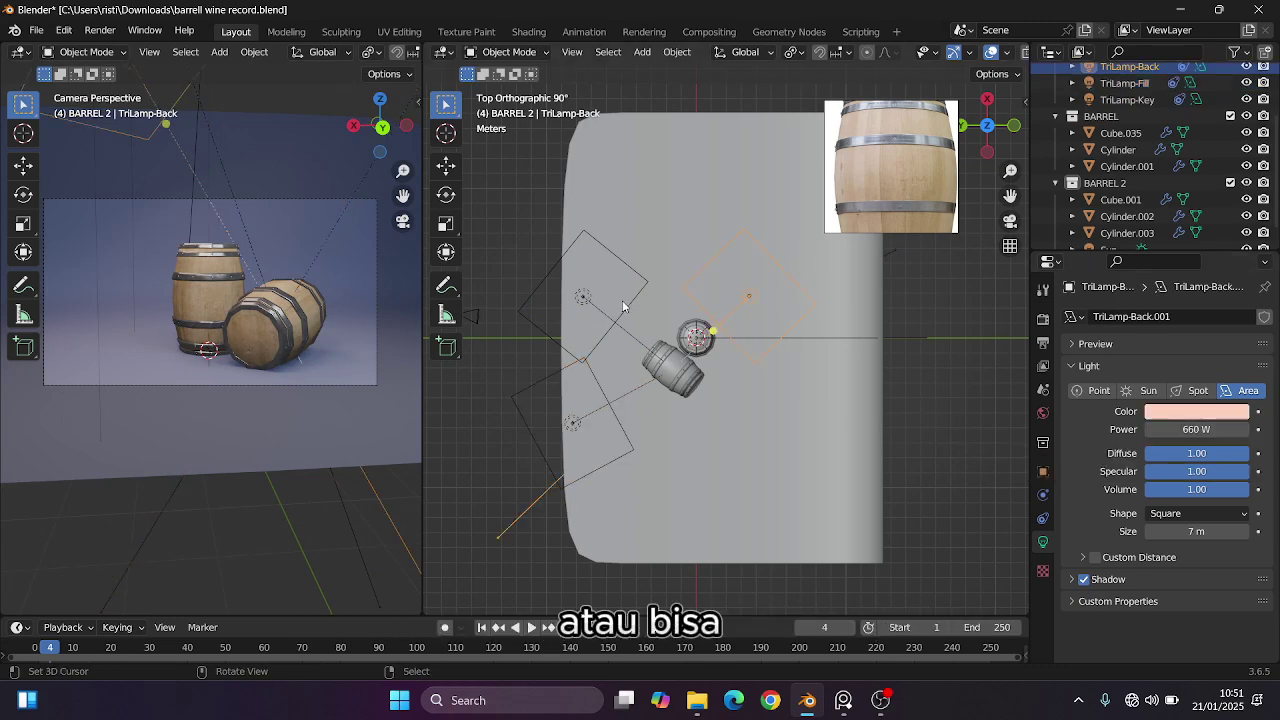
left_click(582, 298)
scroll(250, 315, "up", 3)
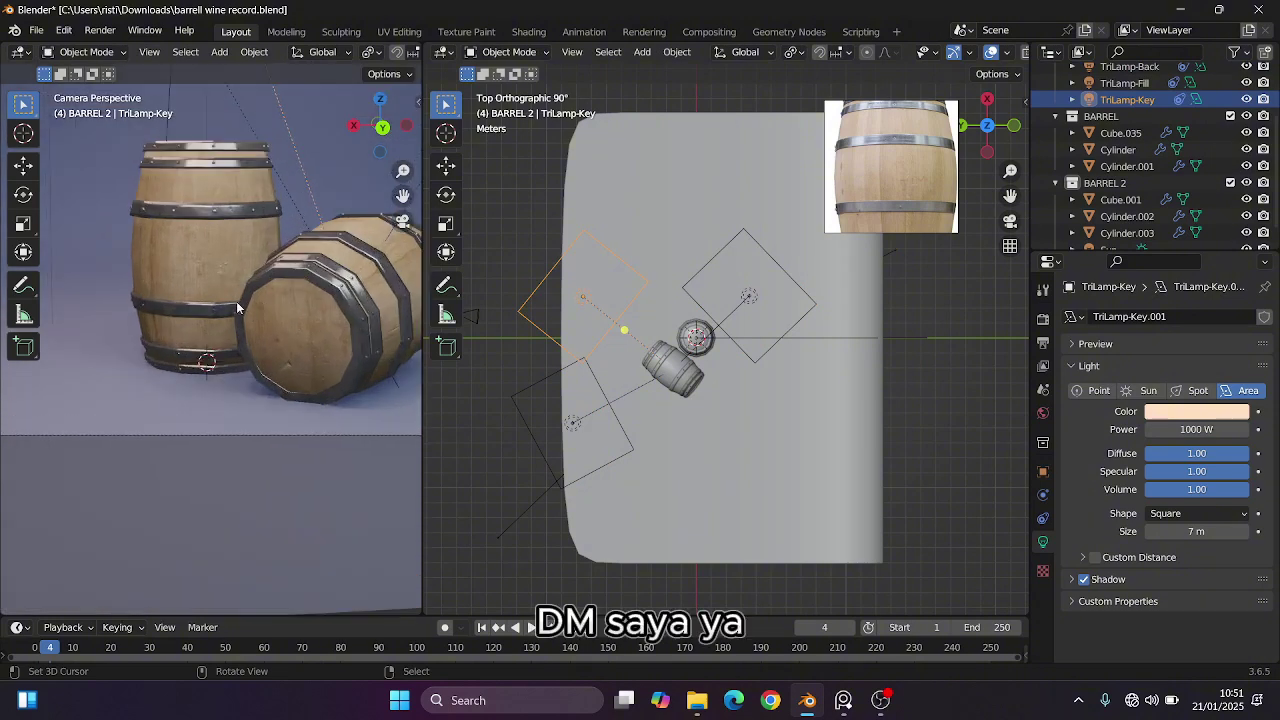
scroll(240, 292, "down", 3)
Save the file and widen the camera viewport so the whole camera frame fits.
key("ctrl+s")
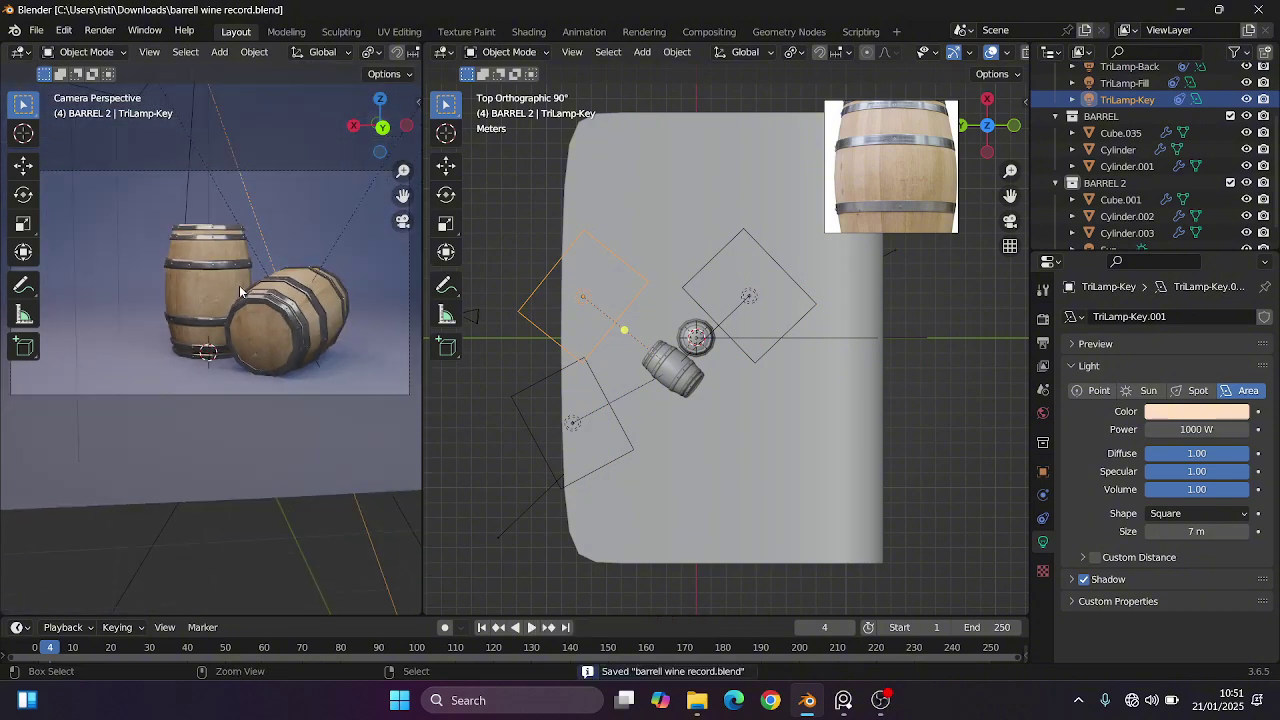
middle_click_drag(240, 292, 246, 332, "shift")
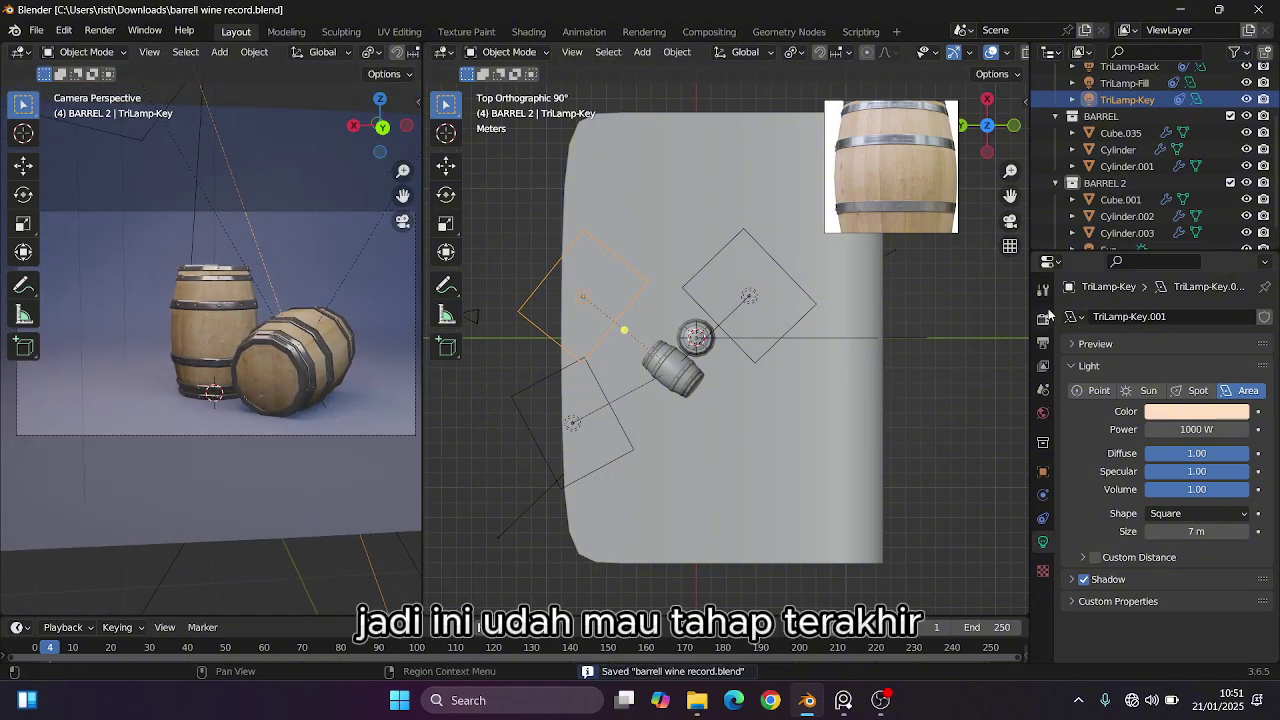
left_click_drag(421, 345, 515, 345)
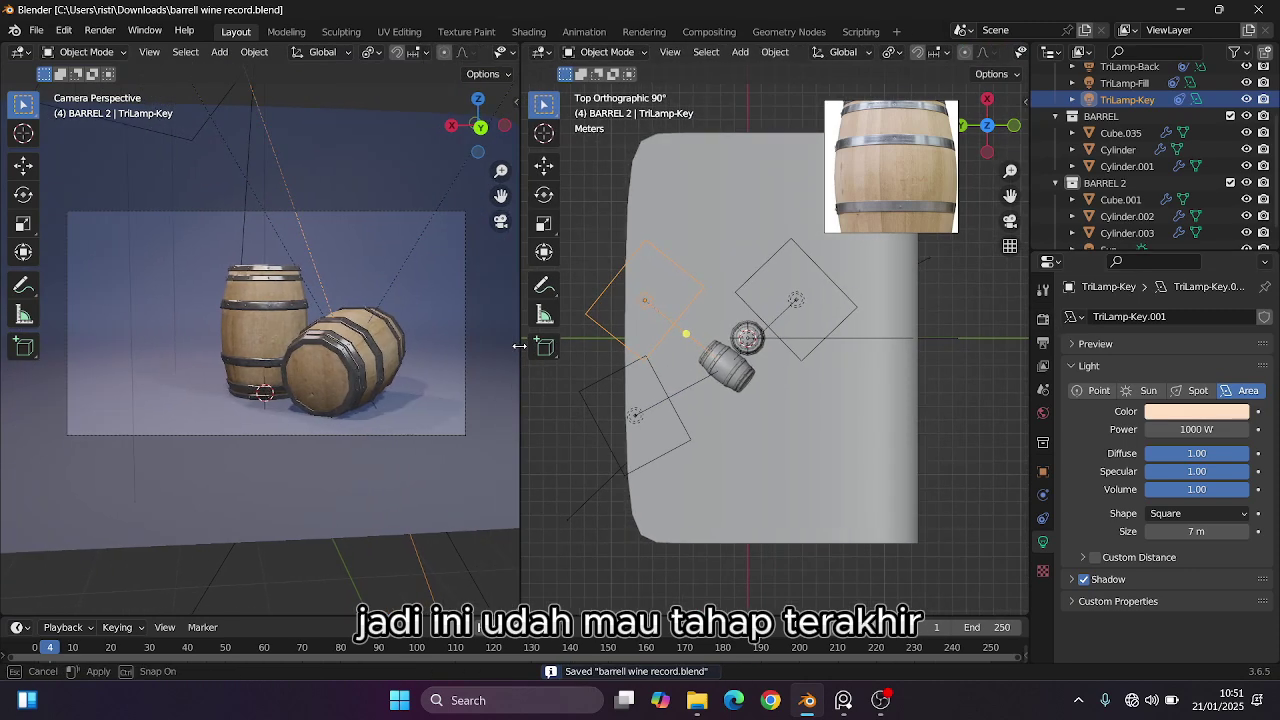
Set the render engine to Cycles and show the top orthographic viewport in Rendered shading.
left_click(1043, 318)
left_click(1187, 317)
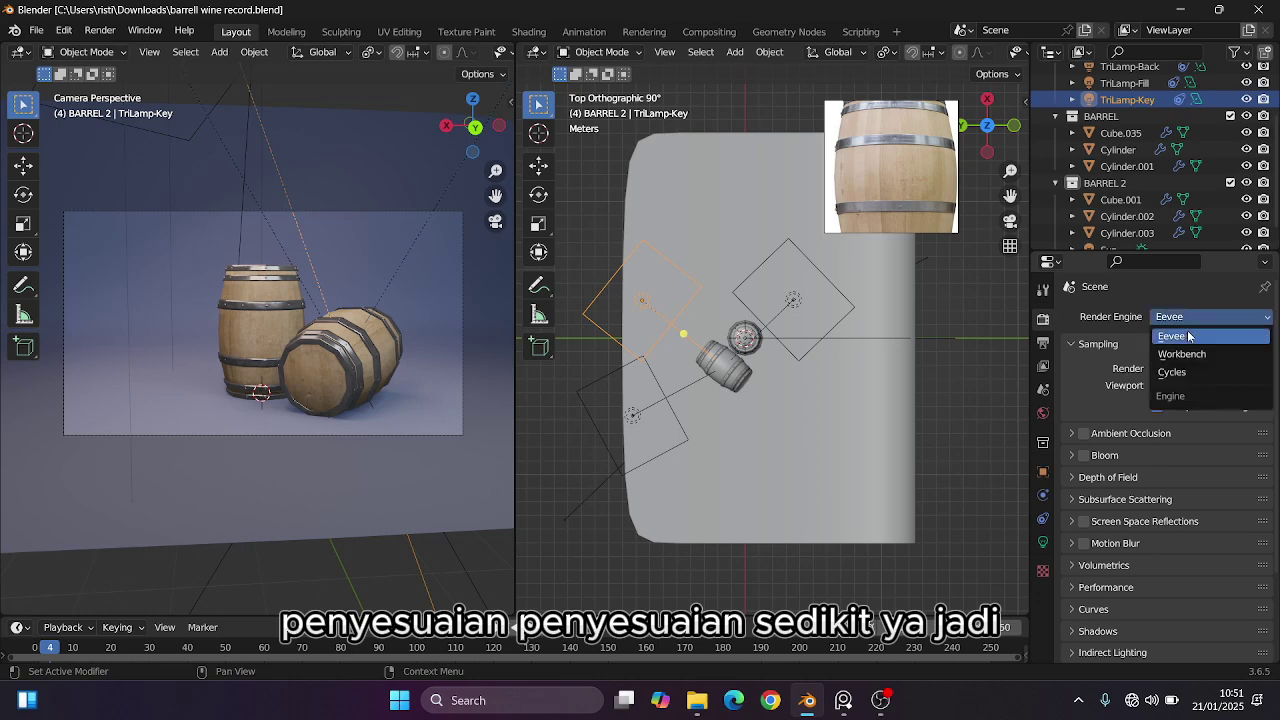
left_click(1186, 374)
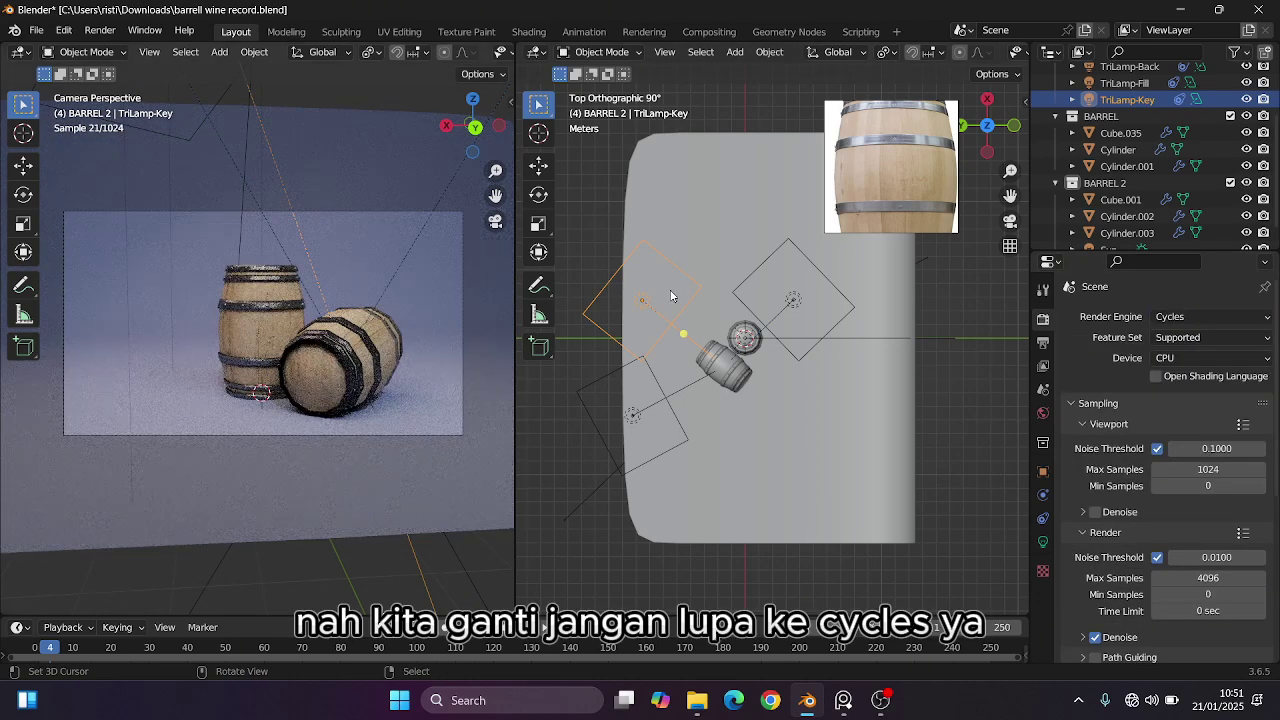
scroll(901, 58, "down", 4)
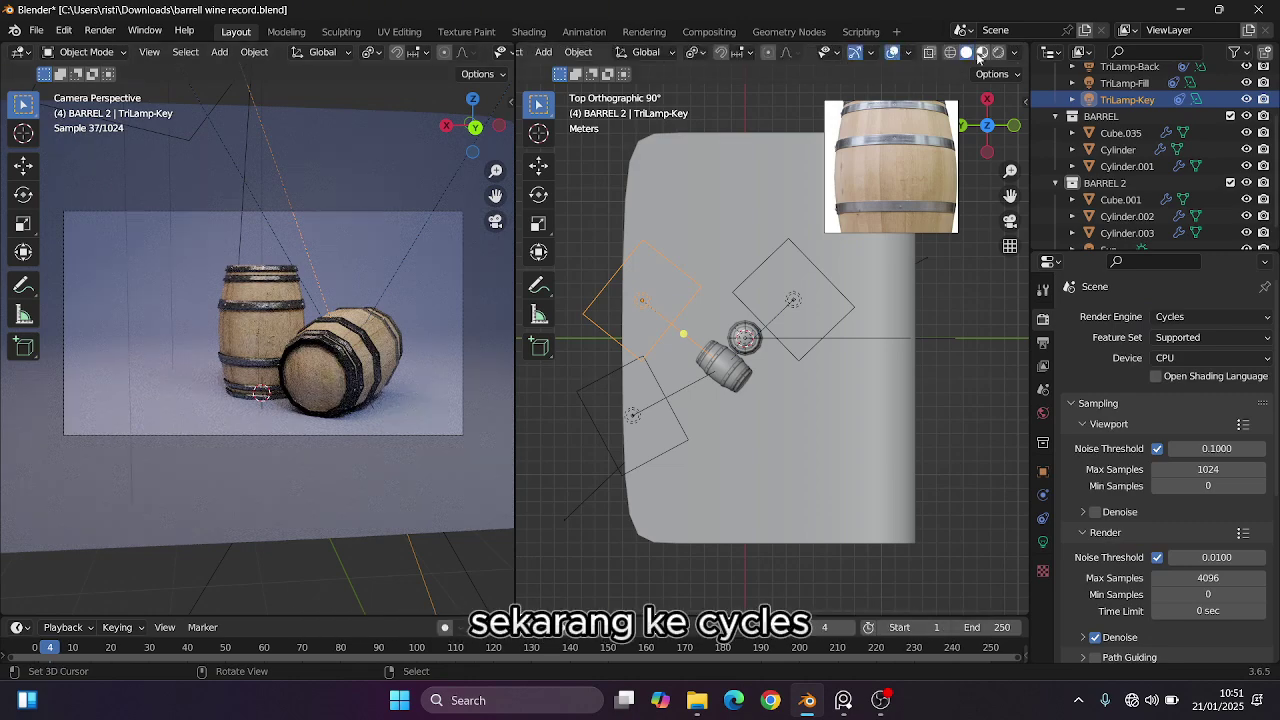
left_click(999, 53)
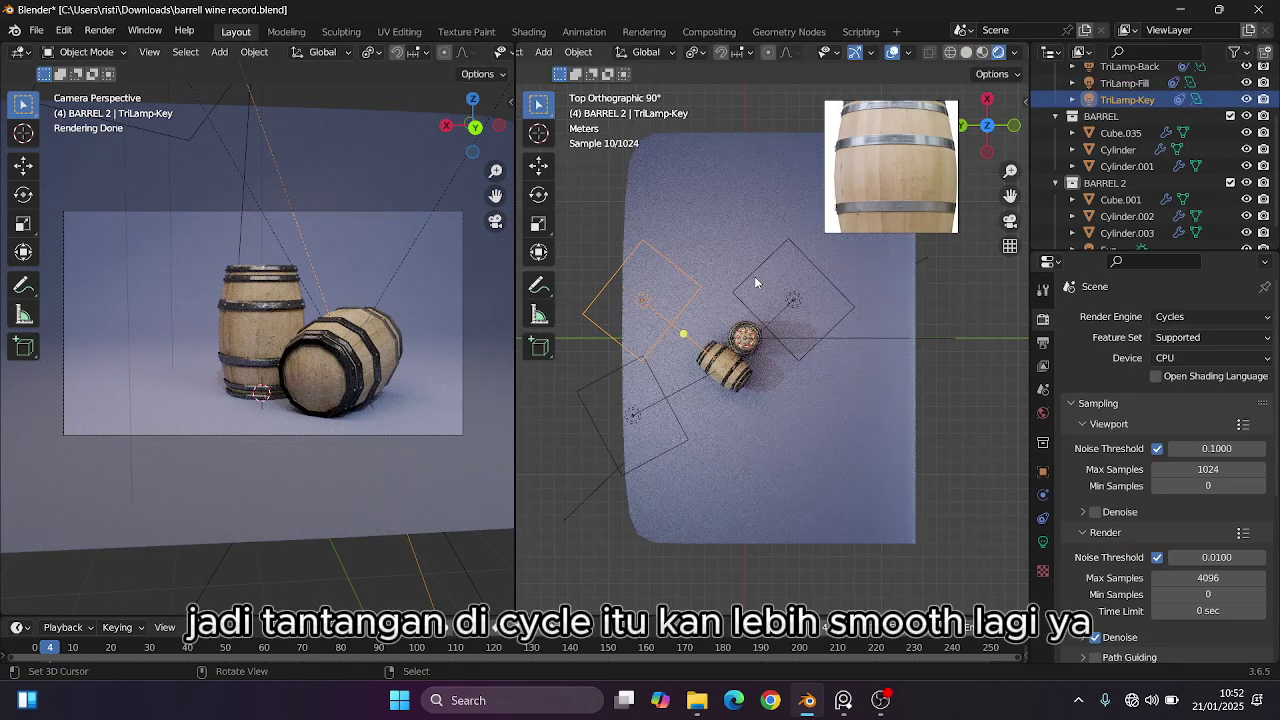
In the Shading workspace, select the lying barrel's hoops, try linking the metallic texture, and set BESI's Metallic to about 0.49.
left_click(530, 32)
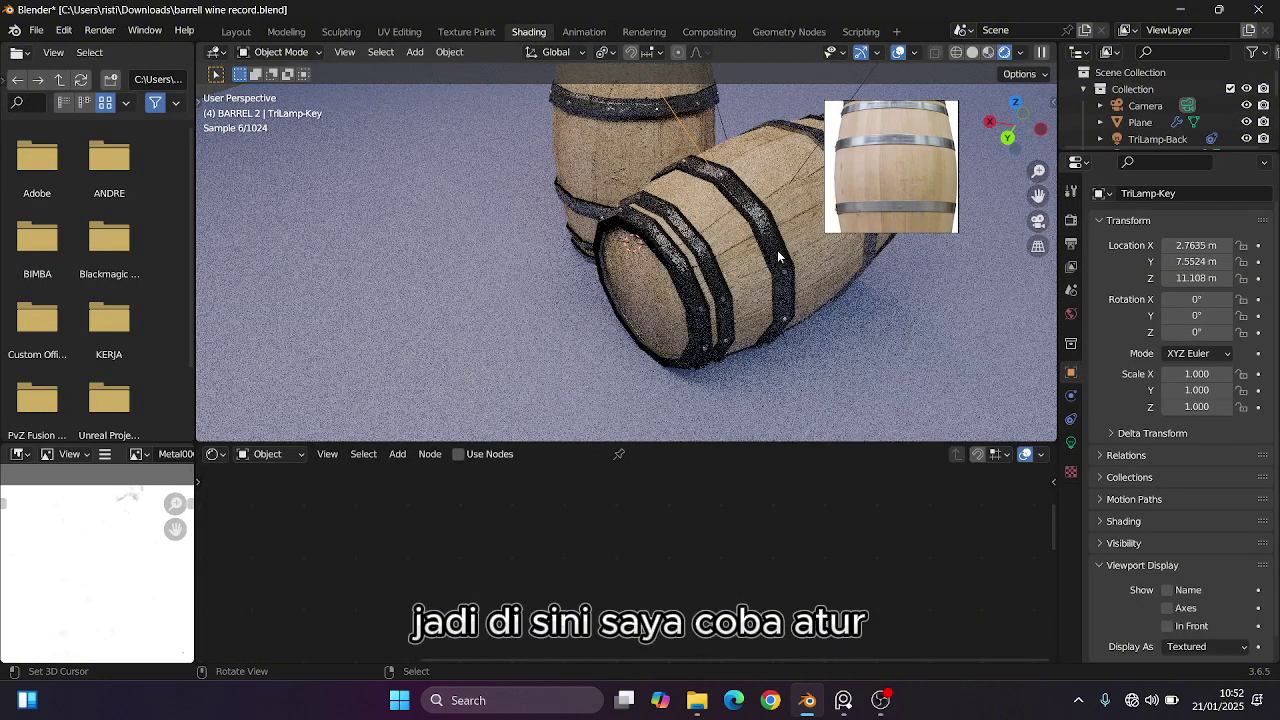
left_click(778, 257)
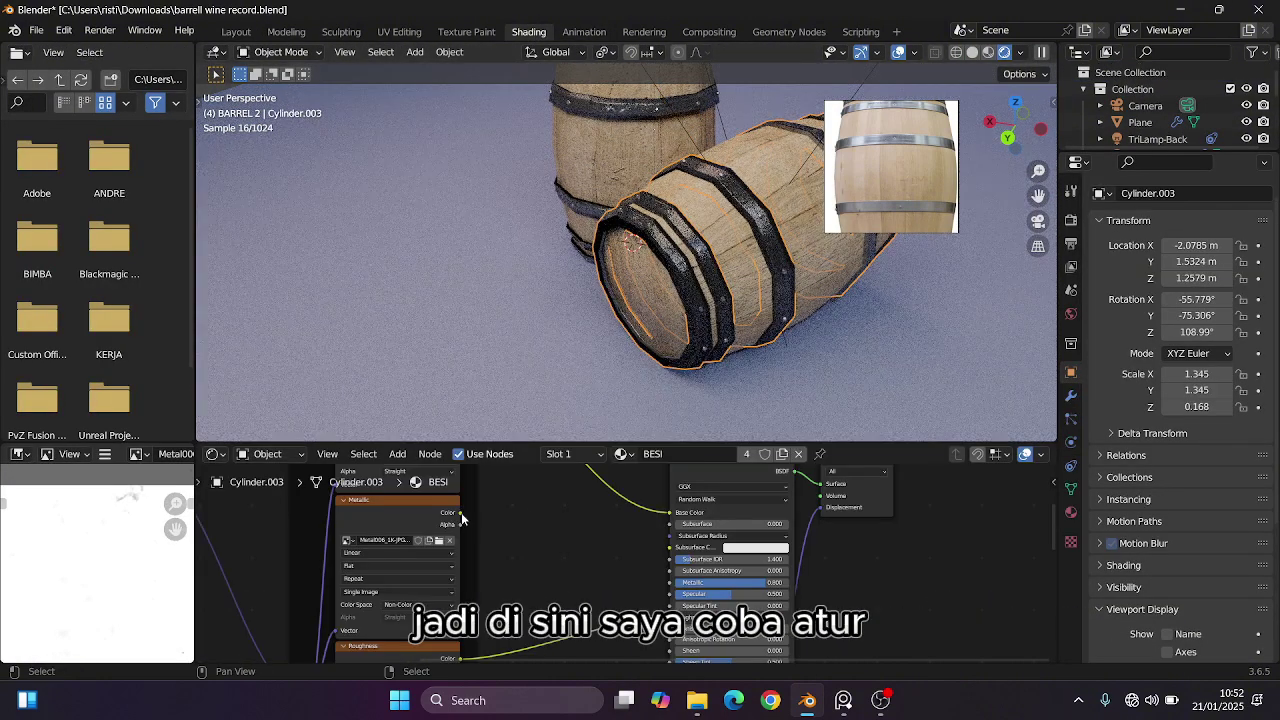
left_click_drag(461, 514, 680, 586)
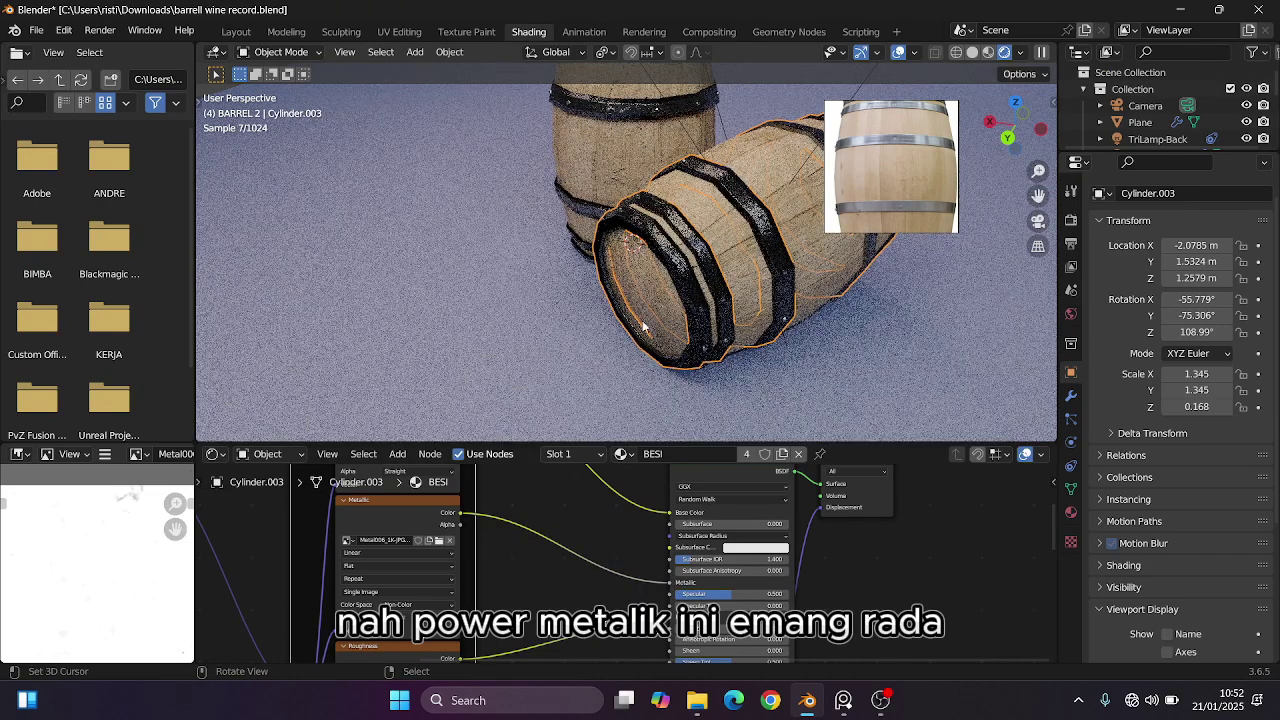
left_click_drag(670, 583, 637, 580)
mouse_move(749, 584)
left_mouse_down()
mouse_move(808, 584)
mouse_move(682, 583)
mouse_move(732, 579)
left_mouse_up()
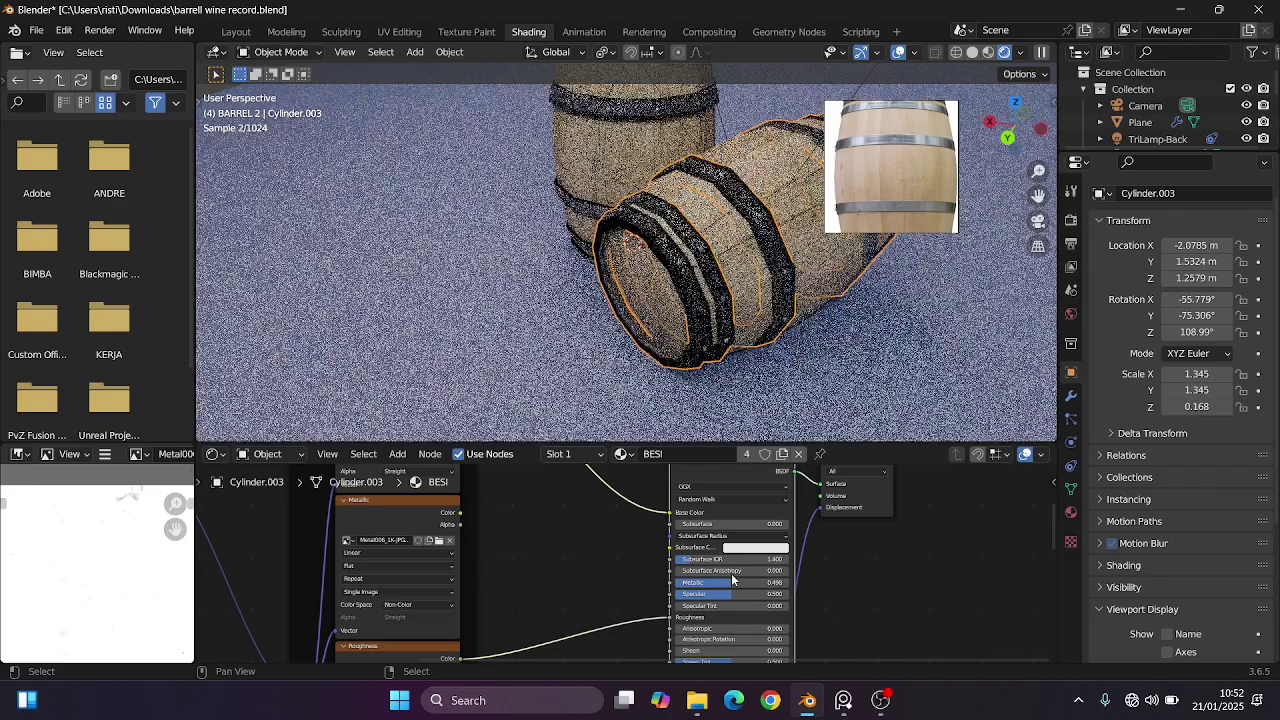
scroll(612, 290, "down", 2)
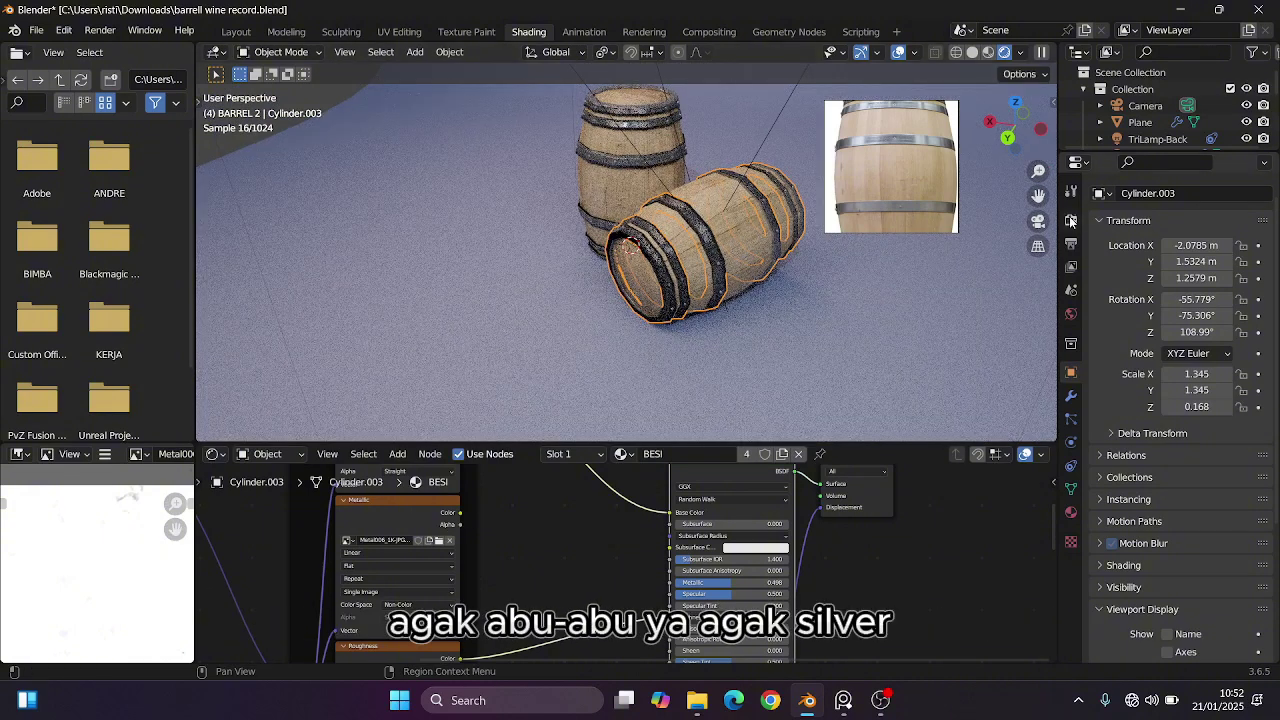
Enable viewport denoising and set Max Samples to 512 for both the viewport and the render.
left_click(1071, 220)
left_click(1123, 389)
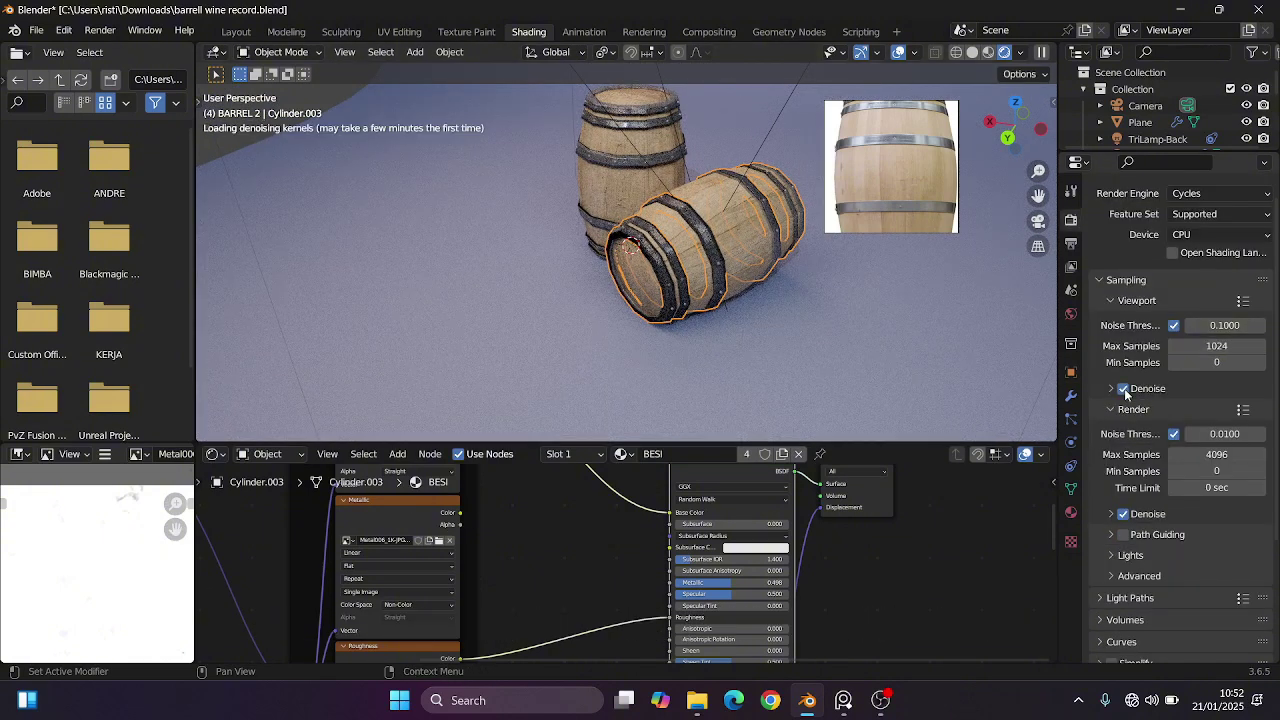
left_click(1216, 346)
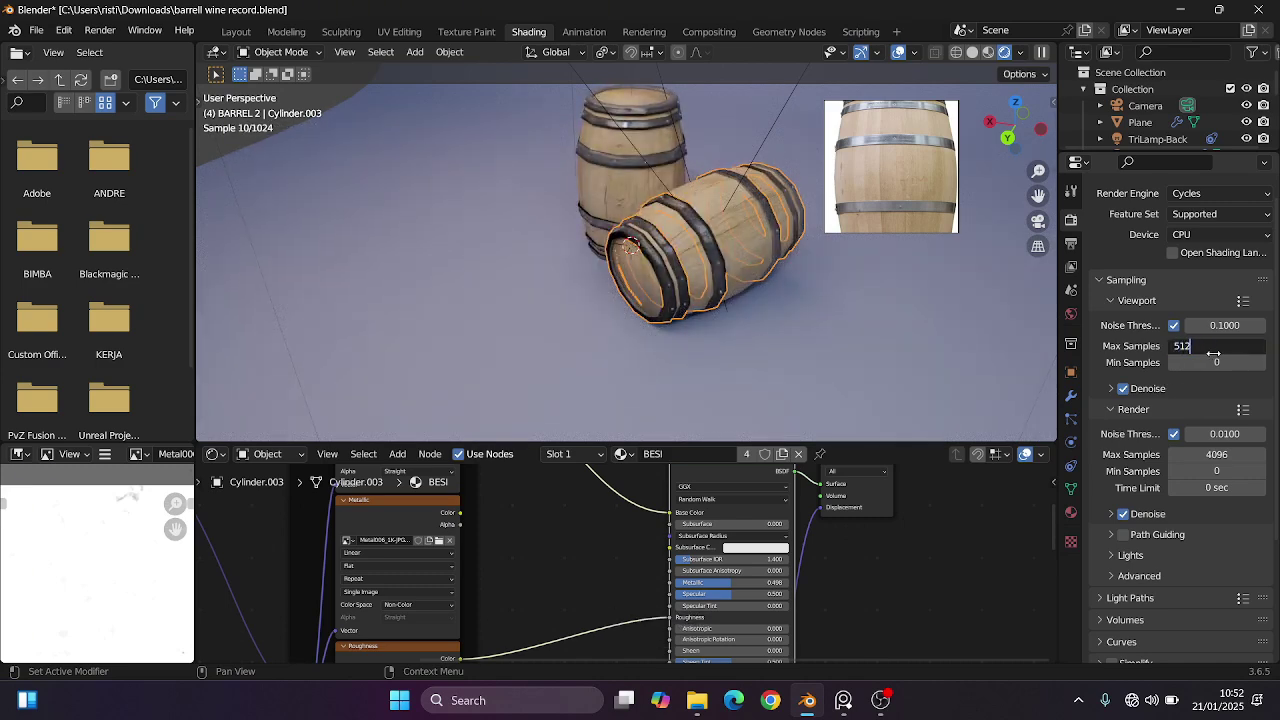
key("Return")
left_click(1206, 454)
type("51")
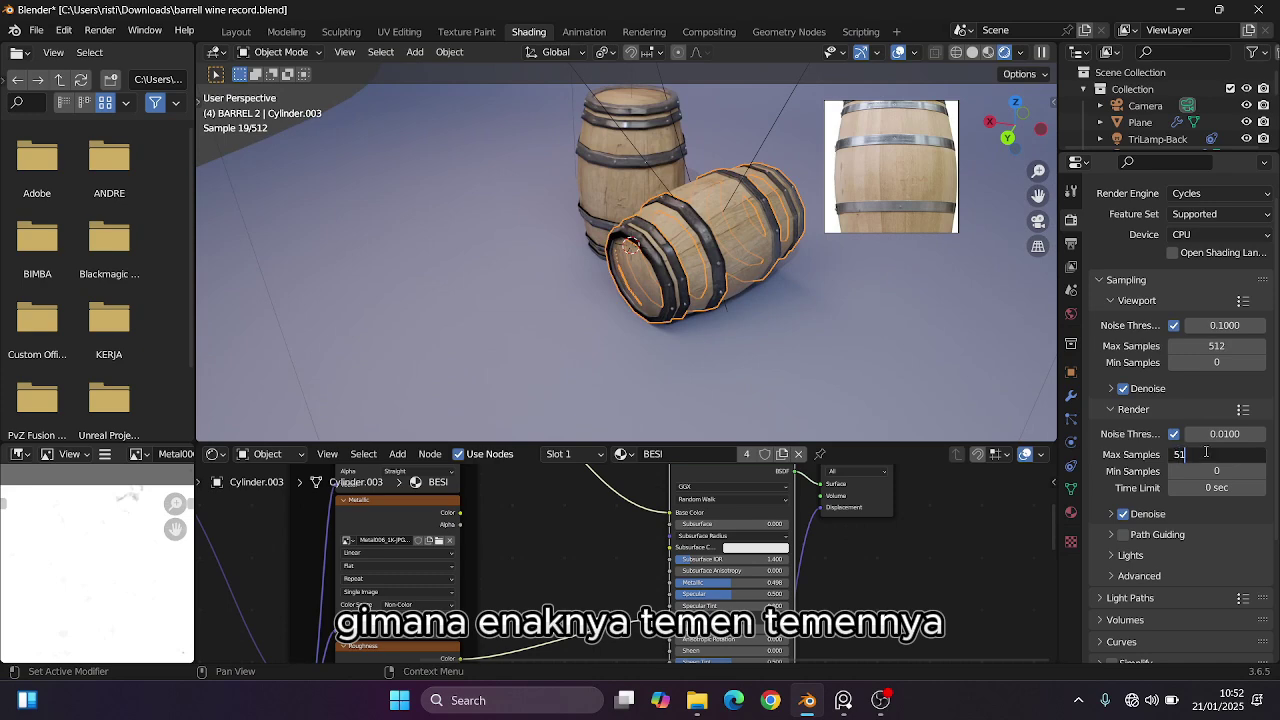
type("2")
key("Return")
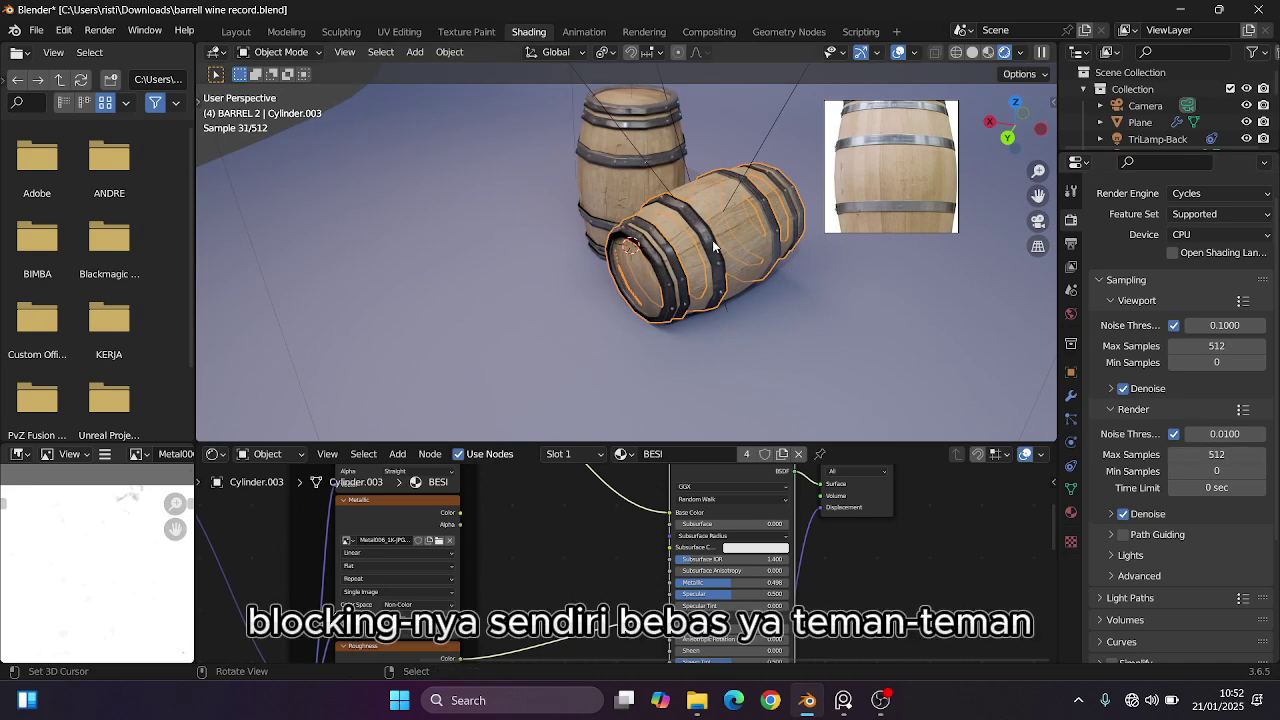
Set the BESI material's Specular to about 0.715 and Metallic to 0.451, comparing the hoops in Material Preview and Rendered shading.
middle_click_drag(634, 234, 687, 206)
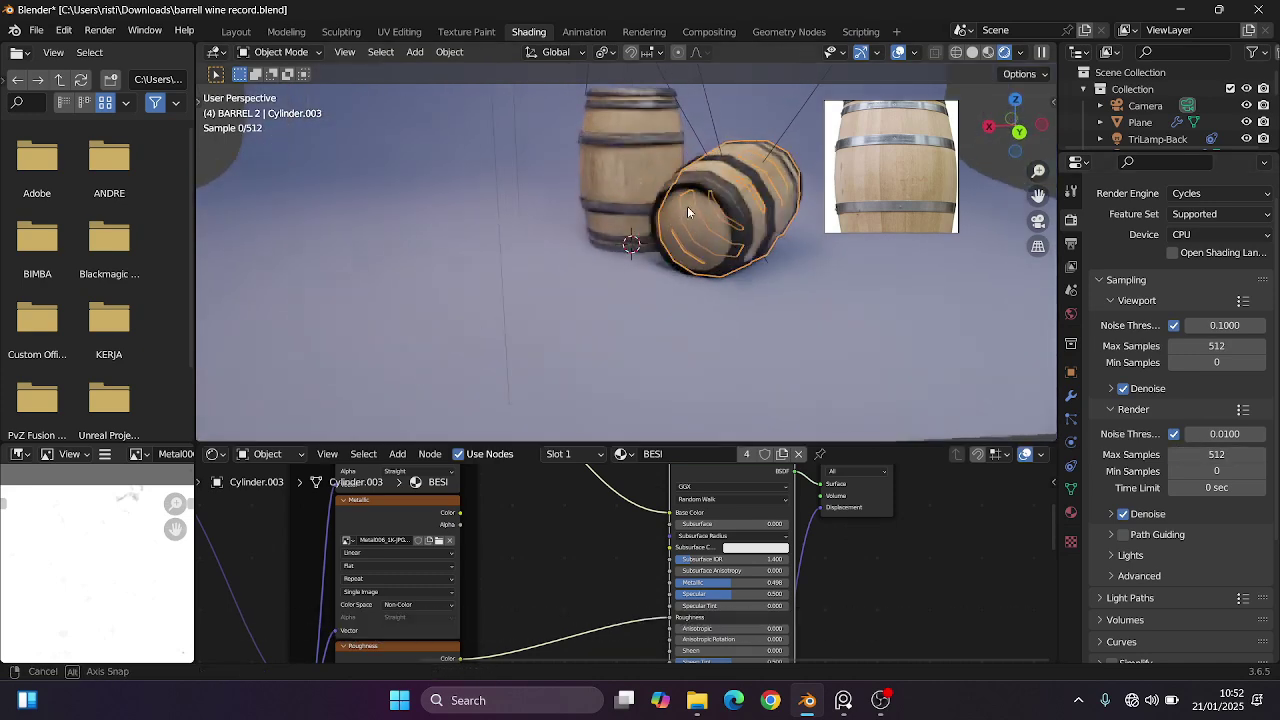
scroll(745, 214, "up", 3)
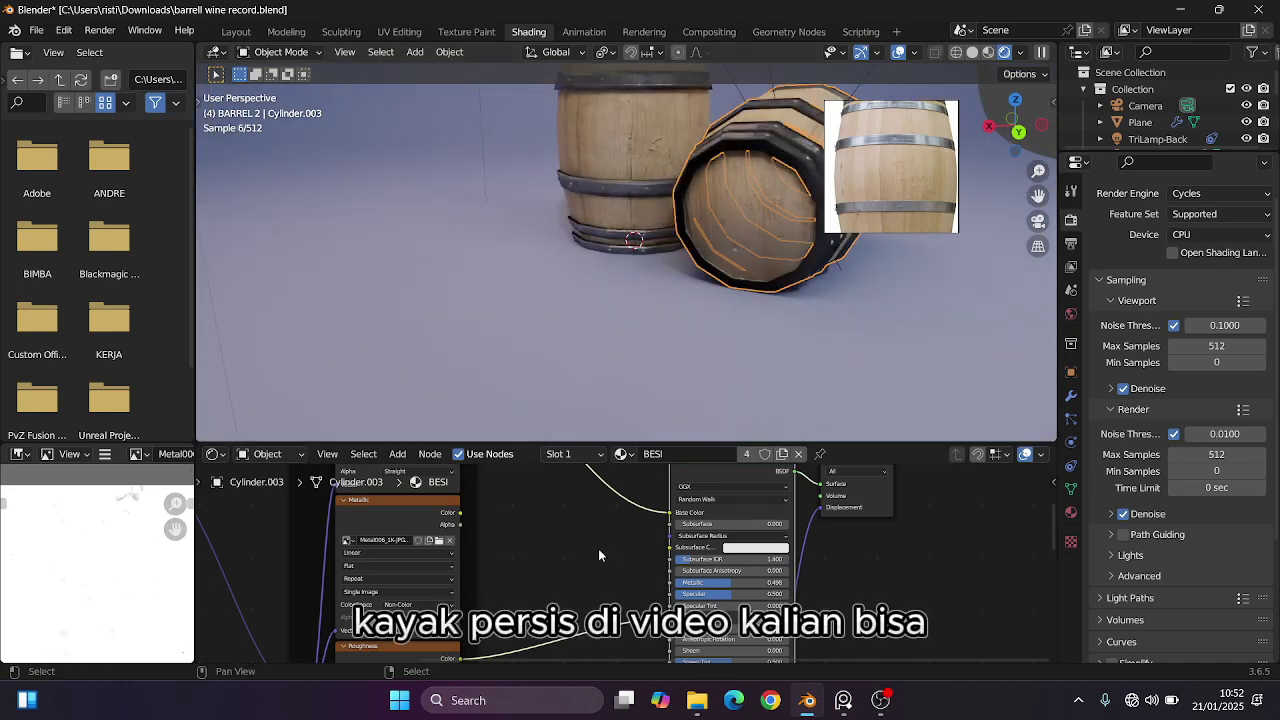
mouse_move(721, 595)
left_mouse_down()
mouse_move(676, 595)
mouse_move(744, 595)
left_mouse_up()
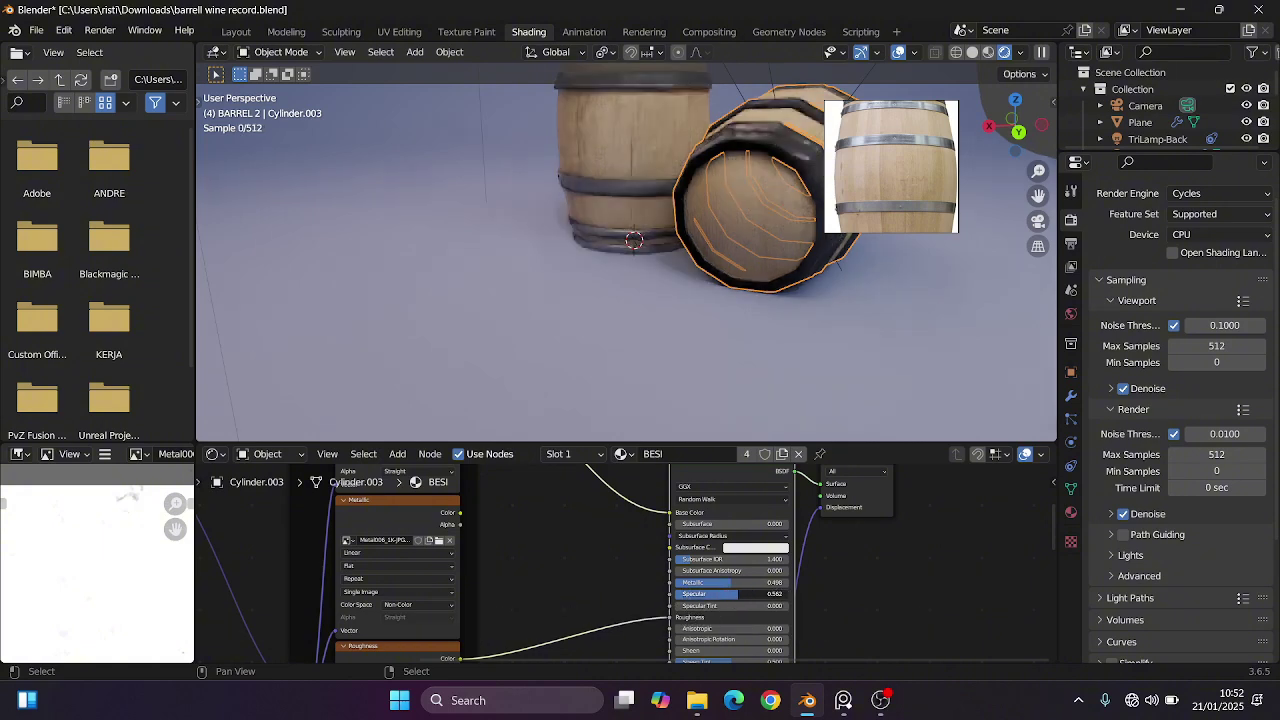
left_click(989, 53)
scroll(710, 340, "down", 1)
scroll(711, 342, "up", 1)
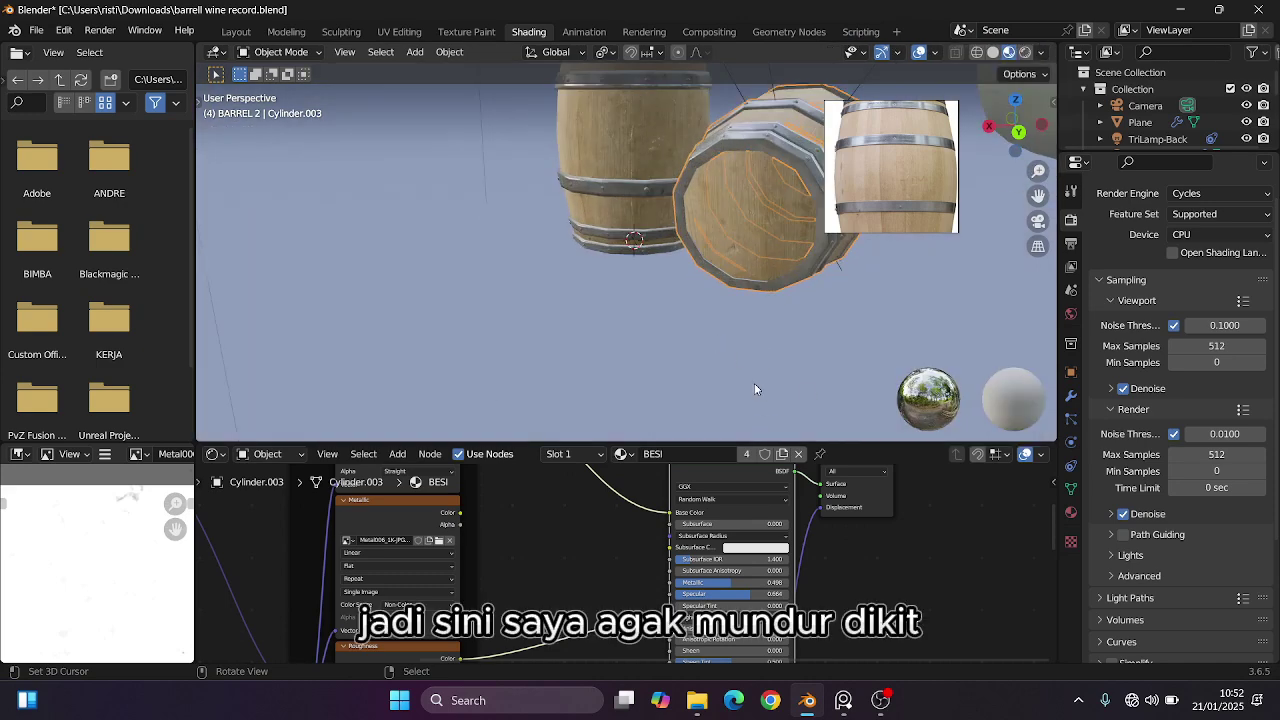
left_click_drag(757, 594, 726, 587)
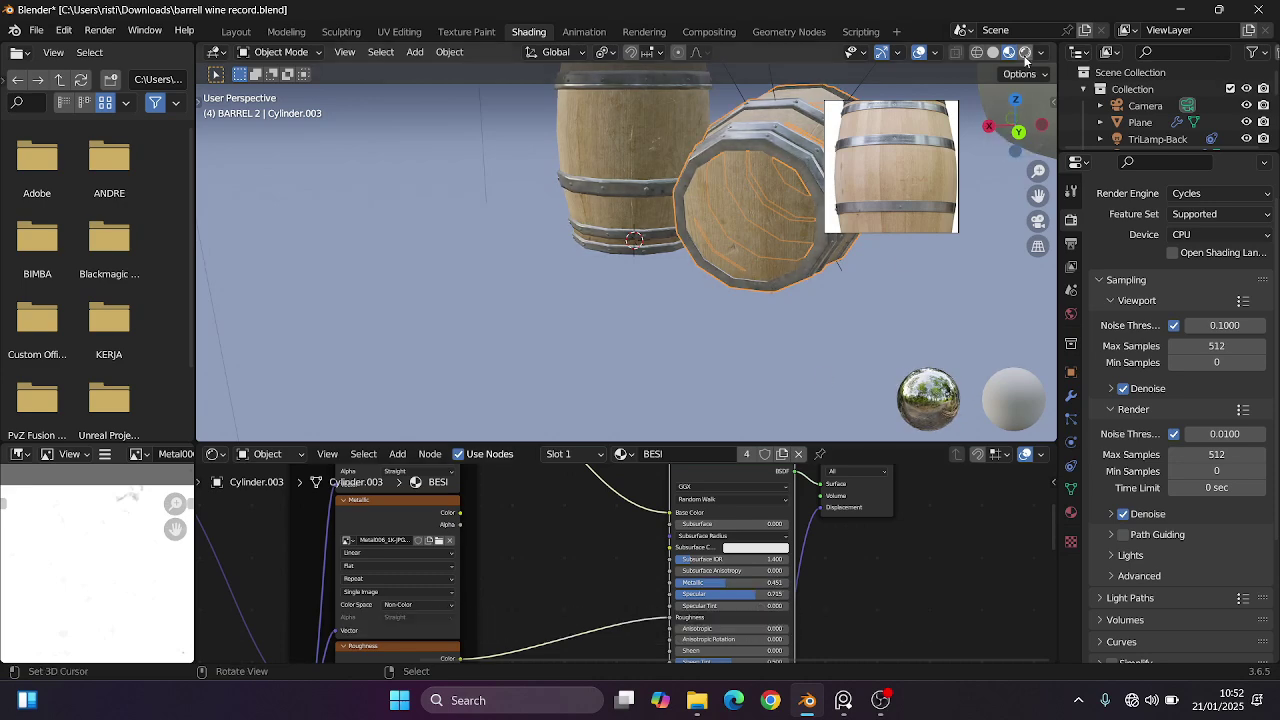
left_click(1025, 55)
Turn off Cast Shadow for the TriLamp-Fill light and check the barrels through the camera.
scroll(705, 284, "down", 4)
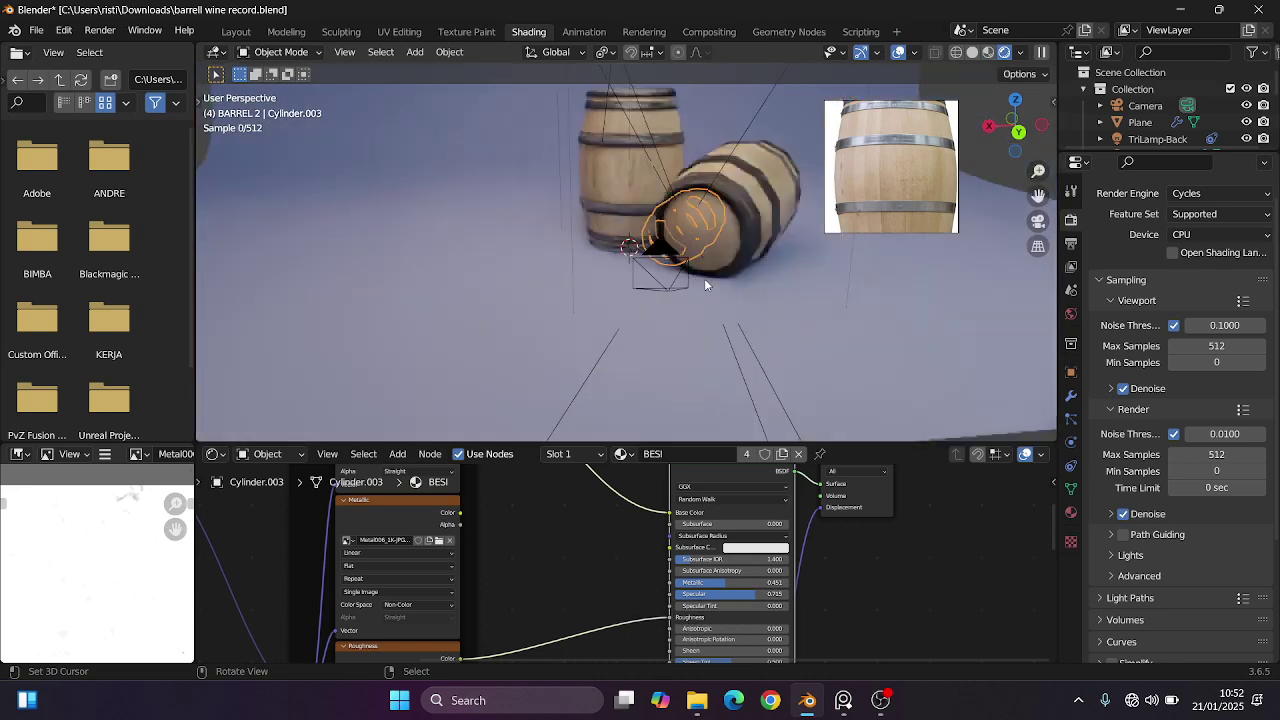
scroll(705, 285, "down", 2)
left_click(744, 137)
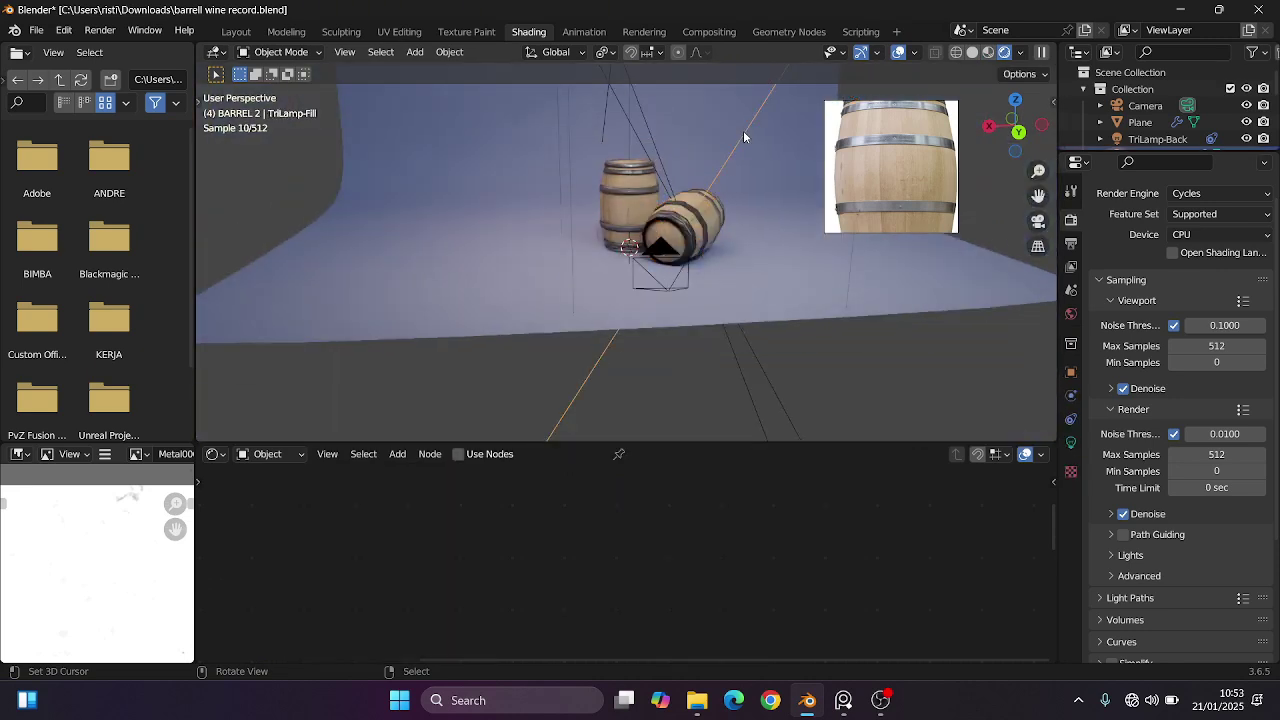
left_click(1070, 443)
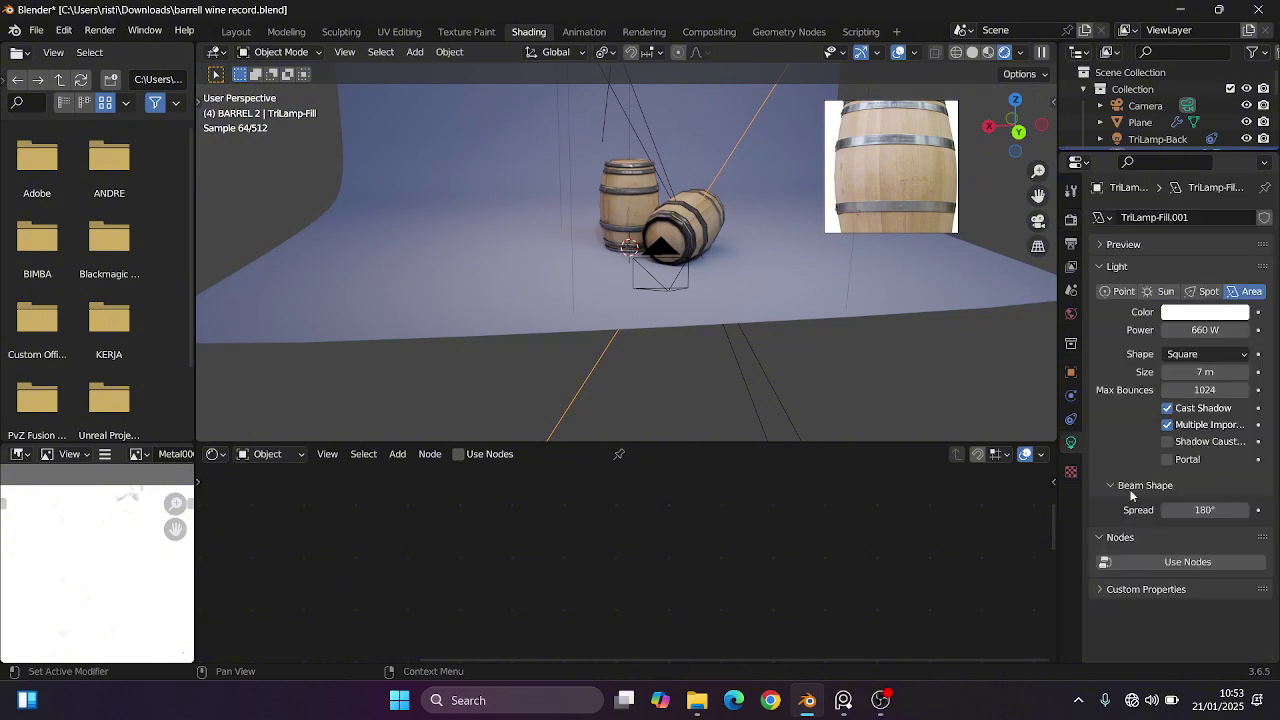
left_click(1168, 409)
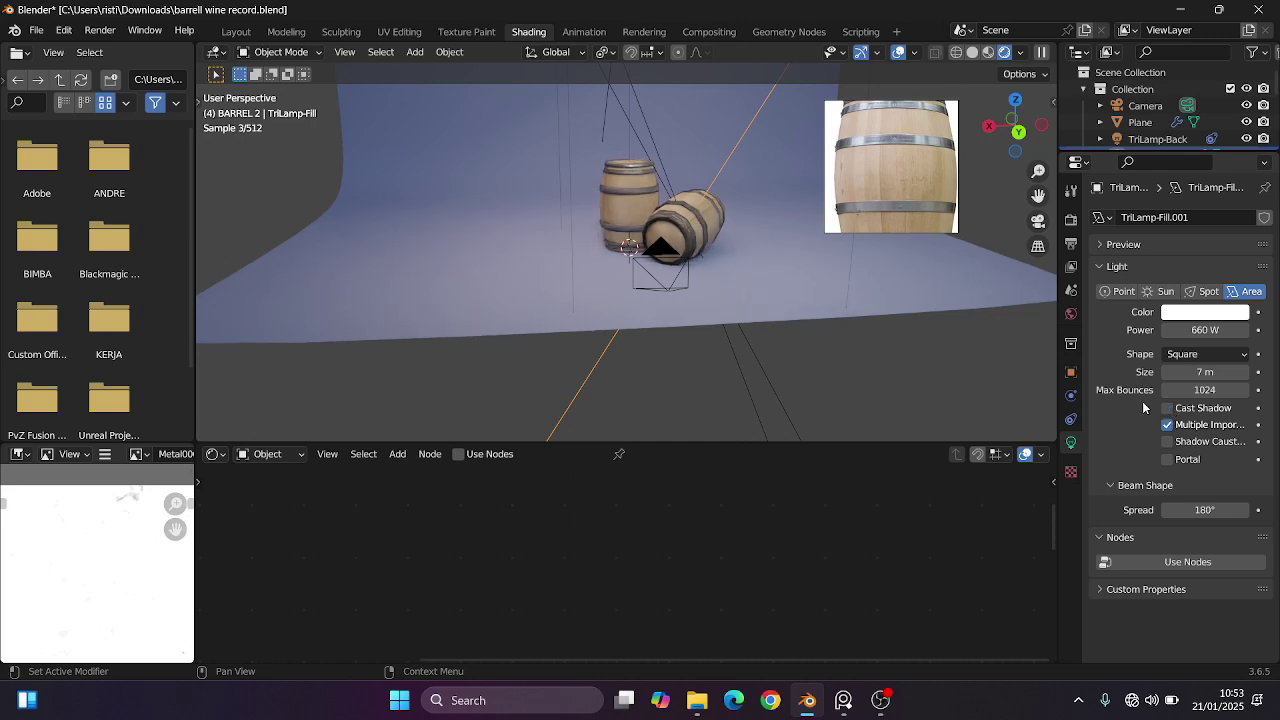
scroll(705, 285, "down", 2)
scroll(706, 268, "up", 3)
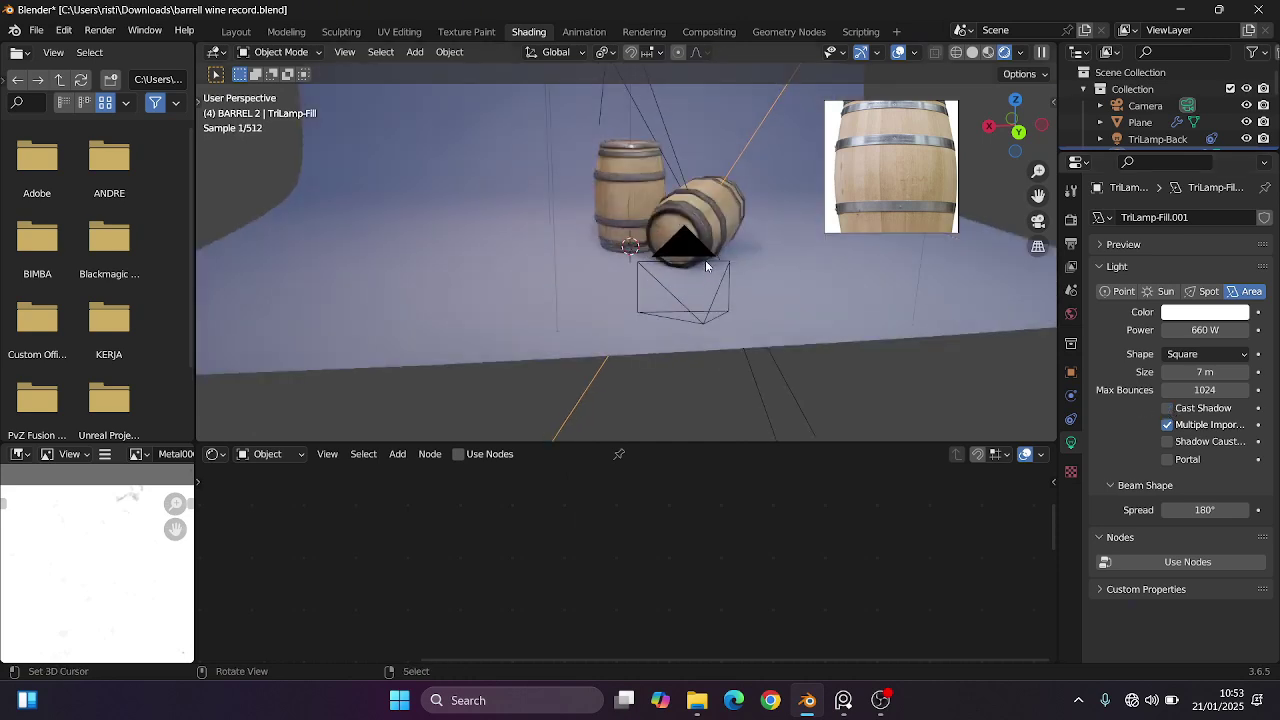
key("KP_0")
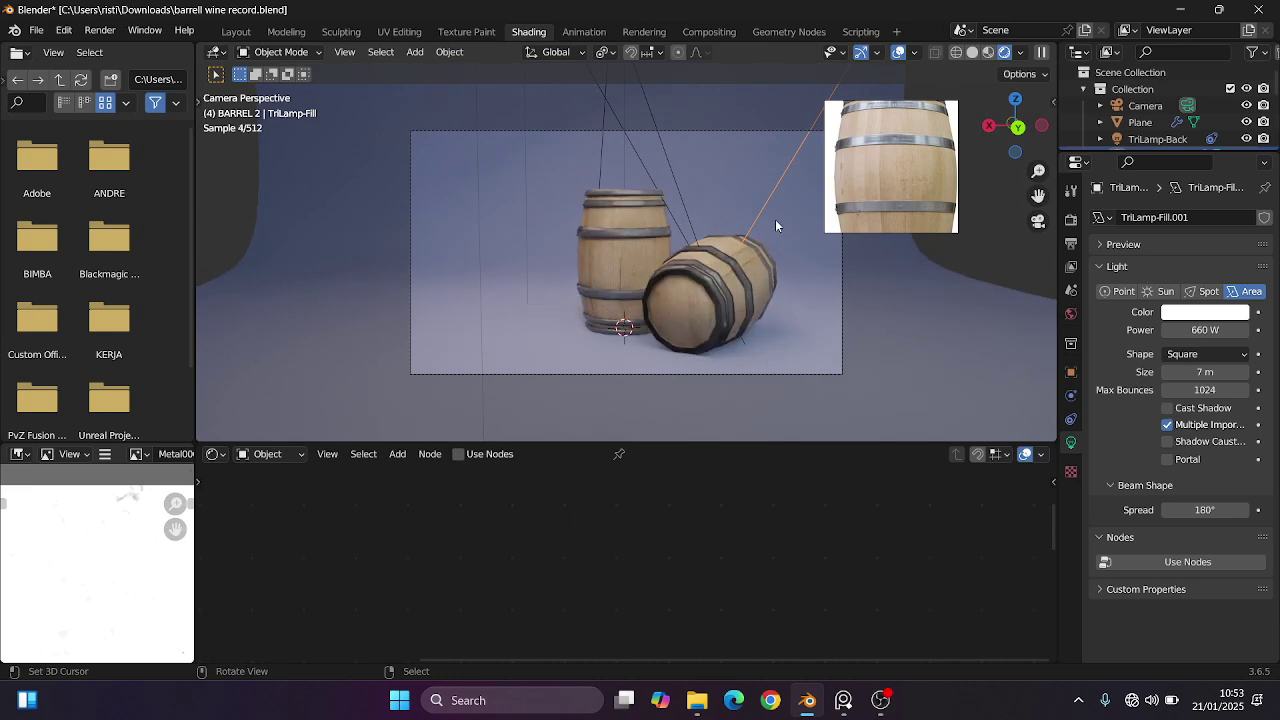
scroll(742, 276, "up", 3)
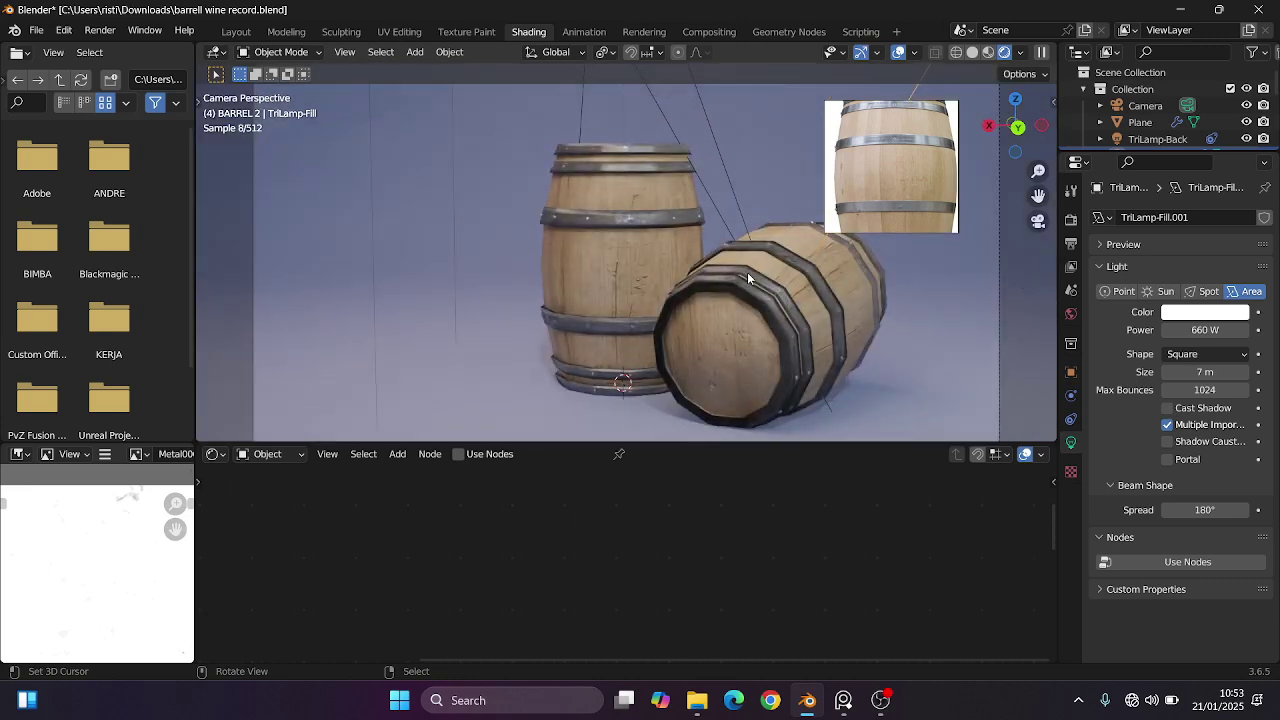
Set the Cycles render device to GPU Compute.
scroll(726, 276, "down", 4)
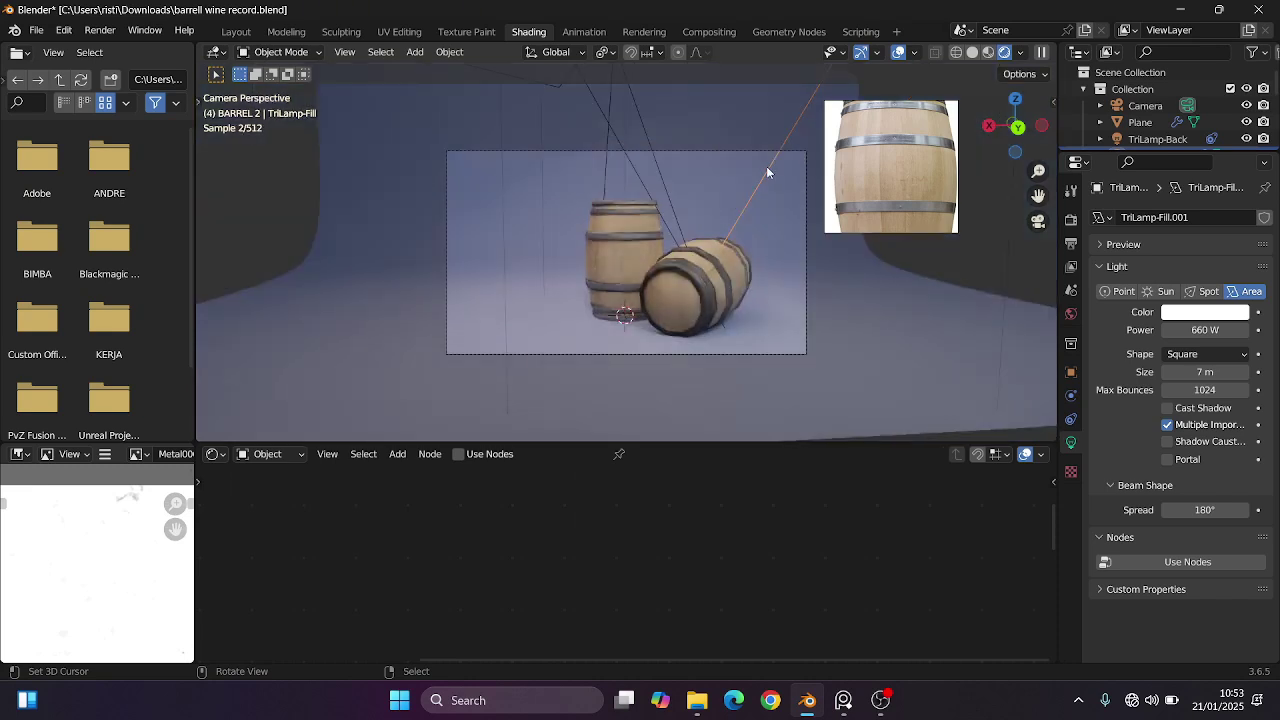
scroll(770, 258, "down", 1)
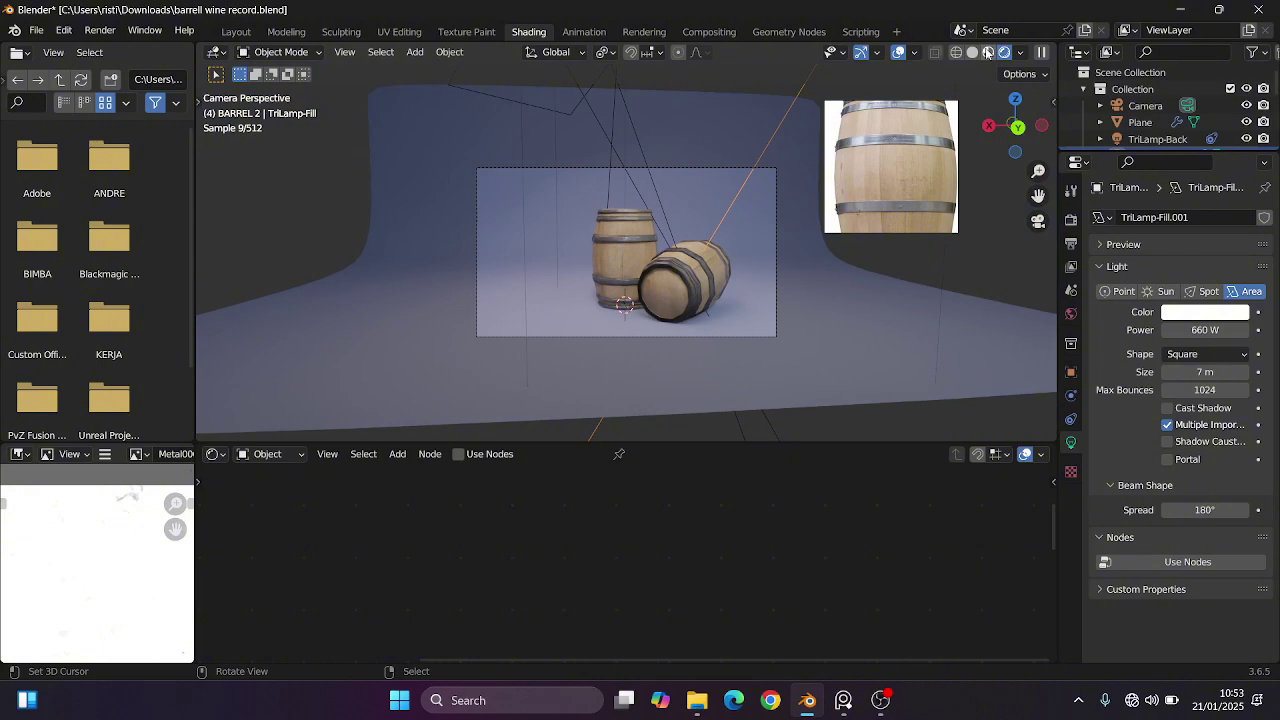
left_click(1071, 219)
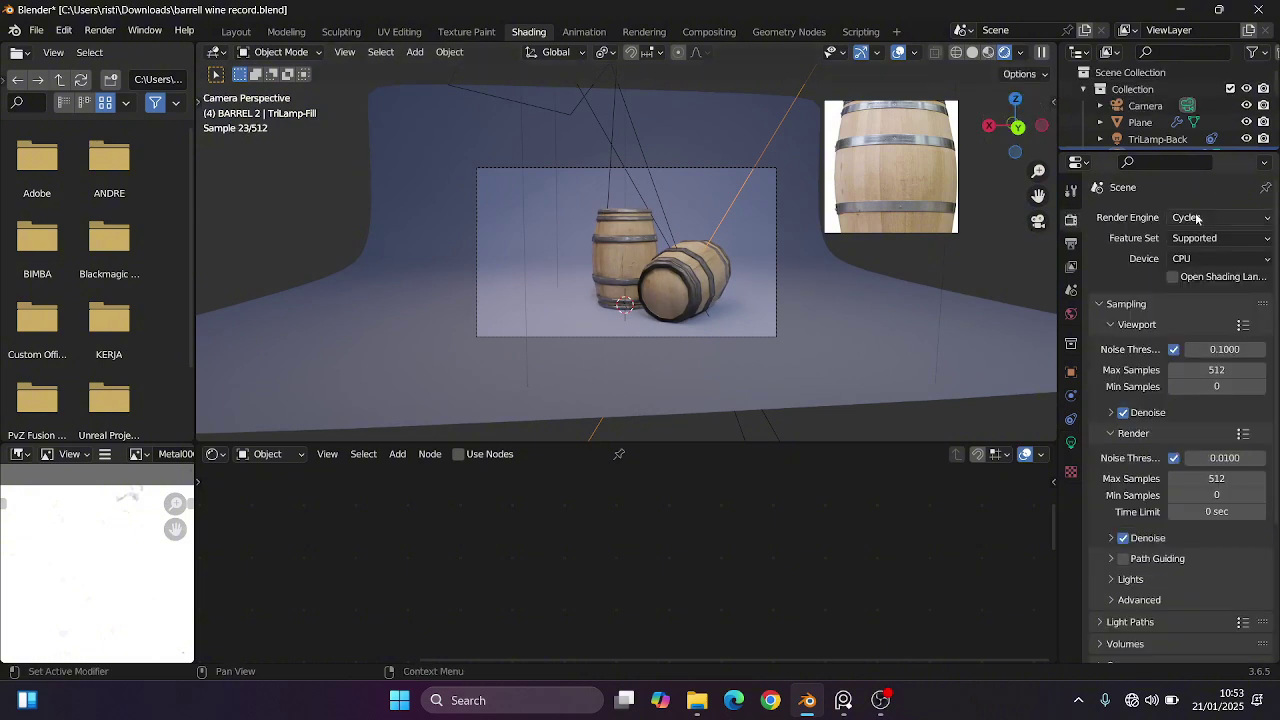
left_click(1197, 218)
left_click(1200, 258)
left_click(1182, 292)
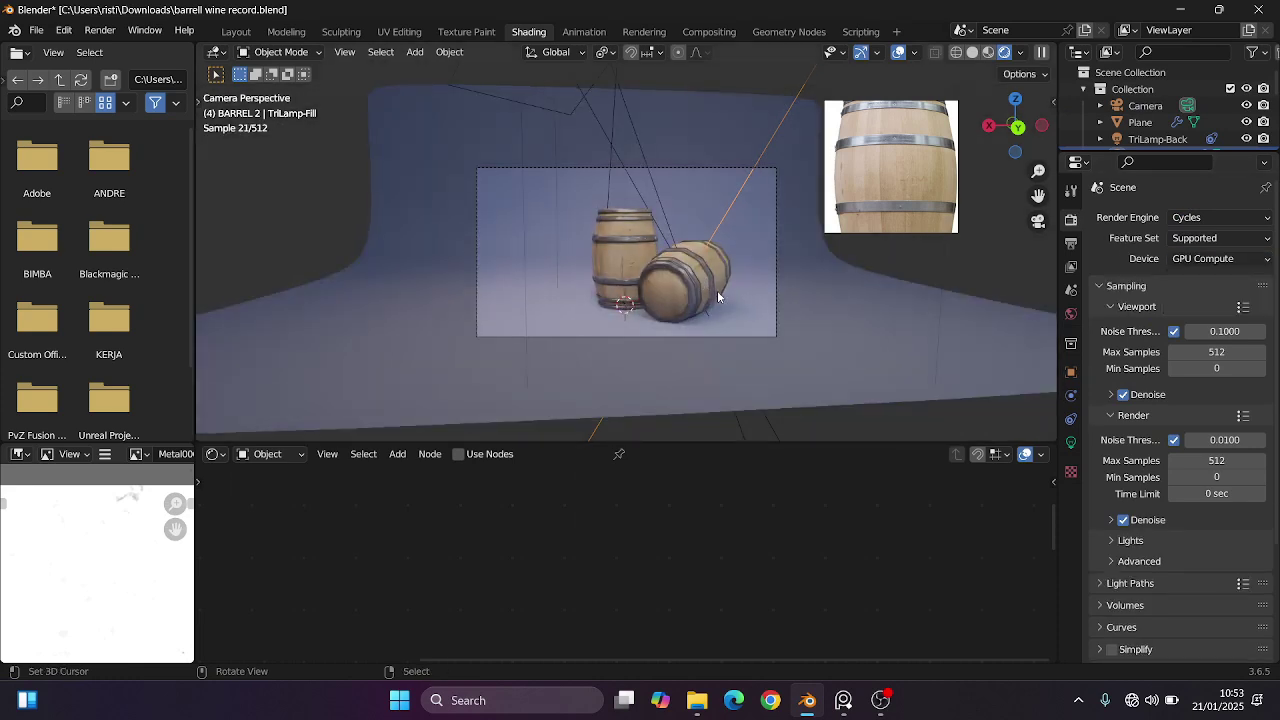
Set the viewport Max Samples to 100, turn off viewport denoising and check the barrels through the camera.
left_click(1198, 353)
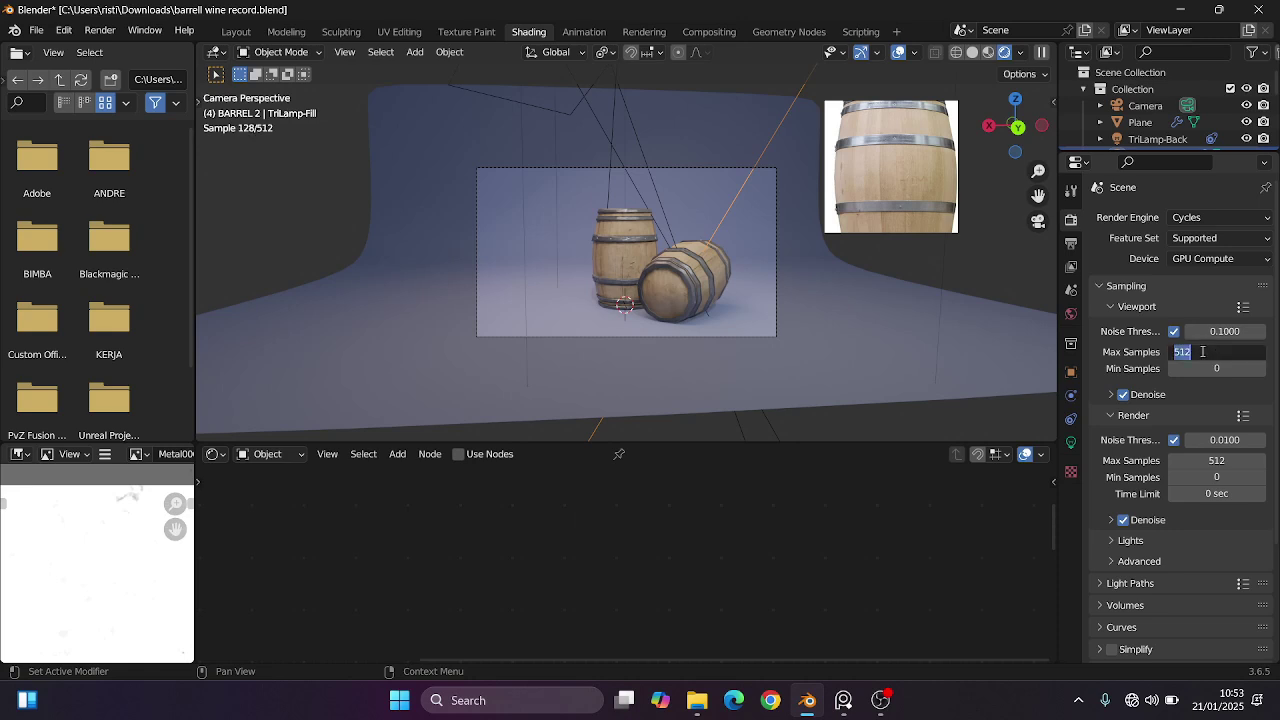
type("100")
key("Return")
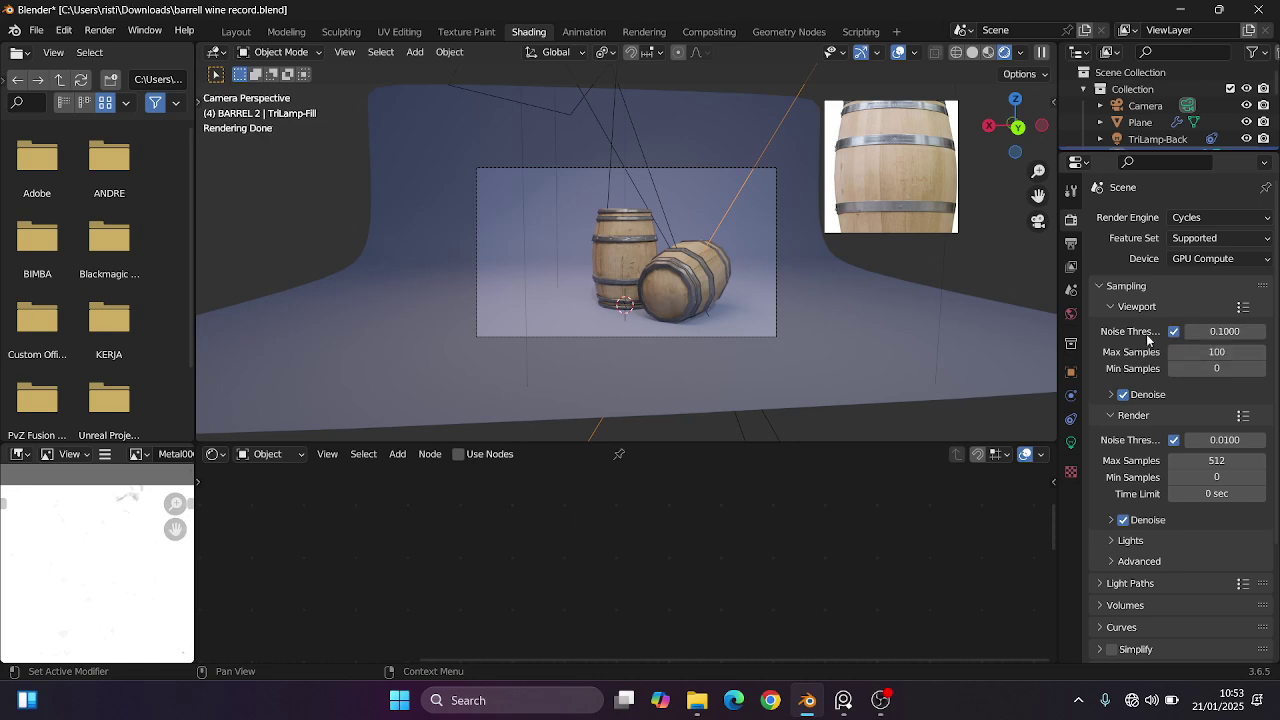
key("ctrl+alt+b")
scroll(781, 296, "up", 5)
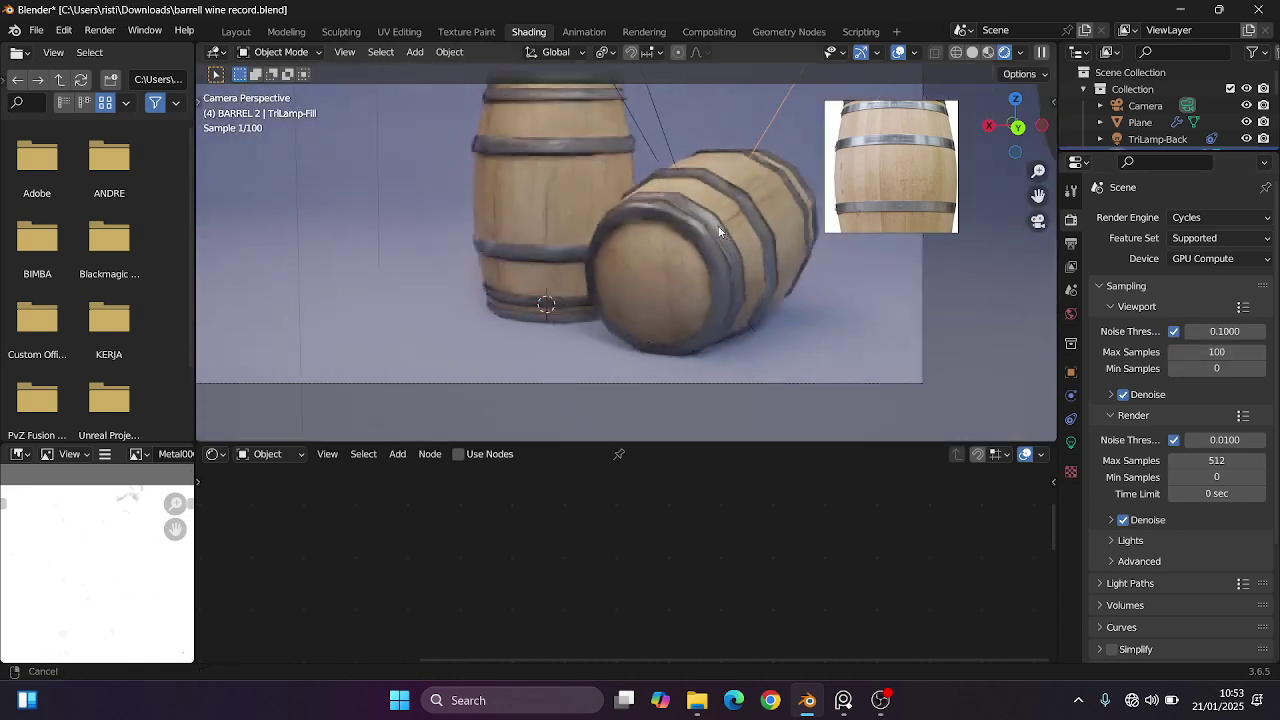
left_click(1140, 394)
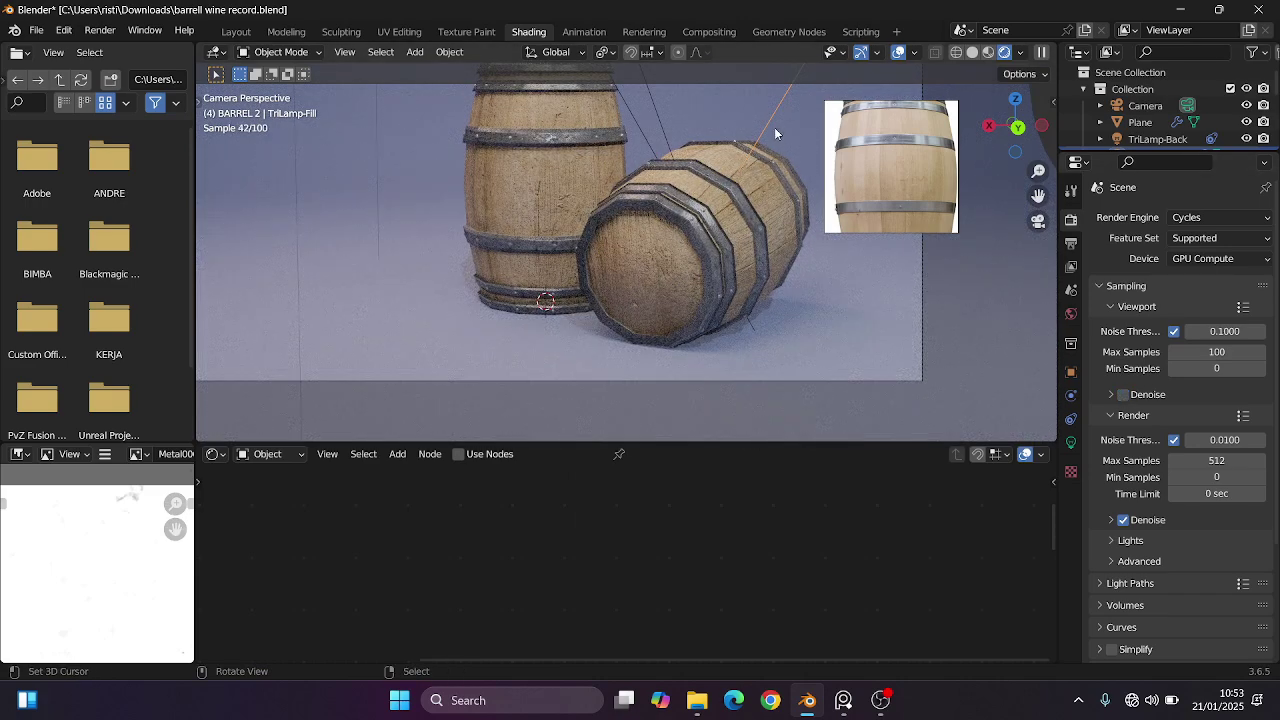
scroll(775, 157, "down", 3)
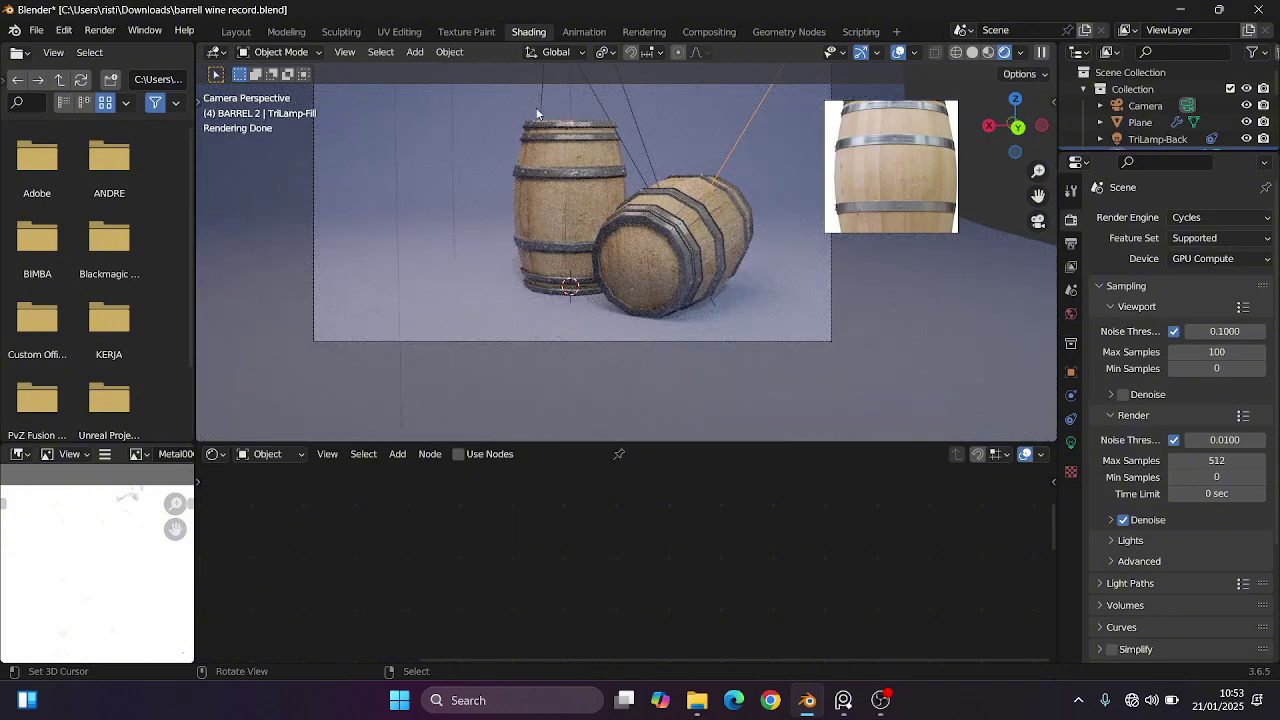
In the Layout workspace, show the top-view viewport in Material Preview from the left side and try moving the TriLamp-Fill light.
left_click(236, 31)
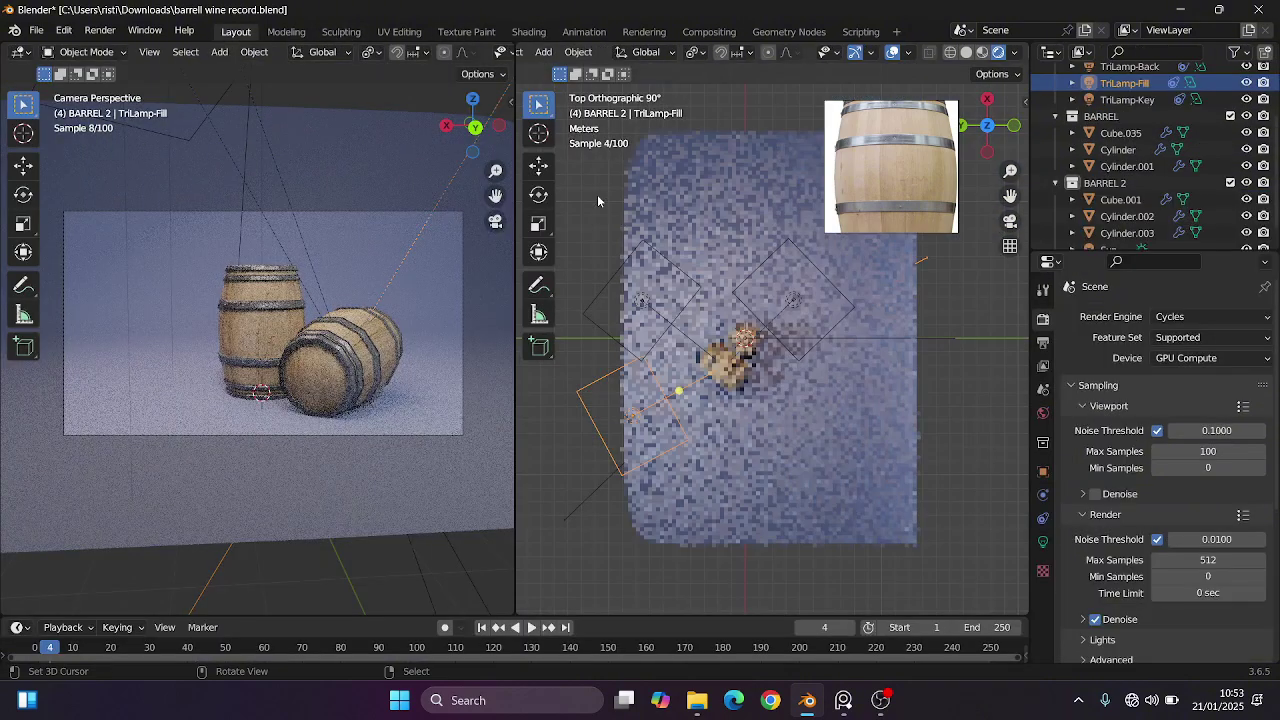
left_click(982, 52)
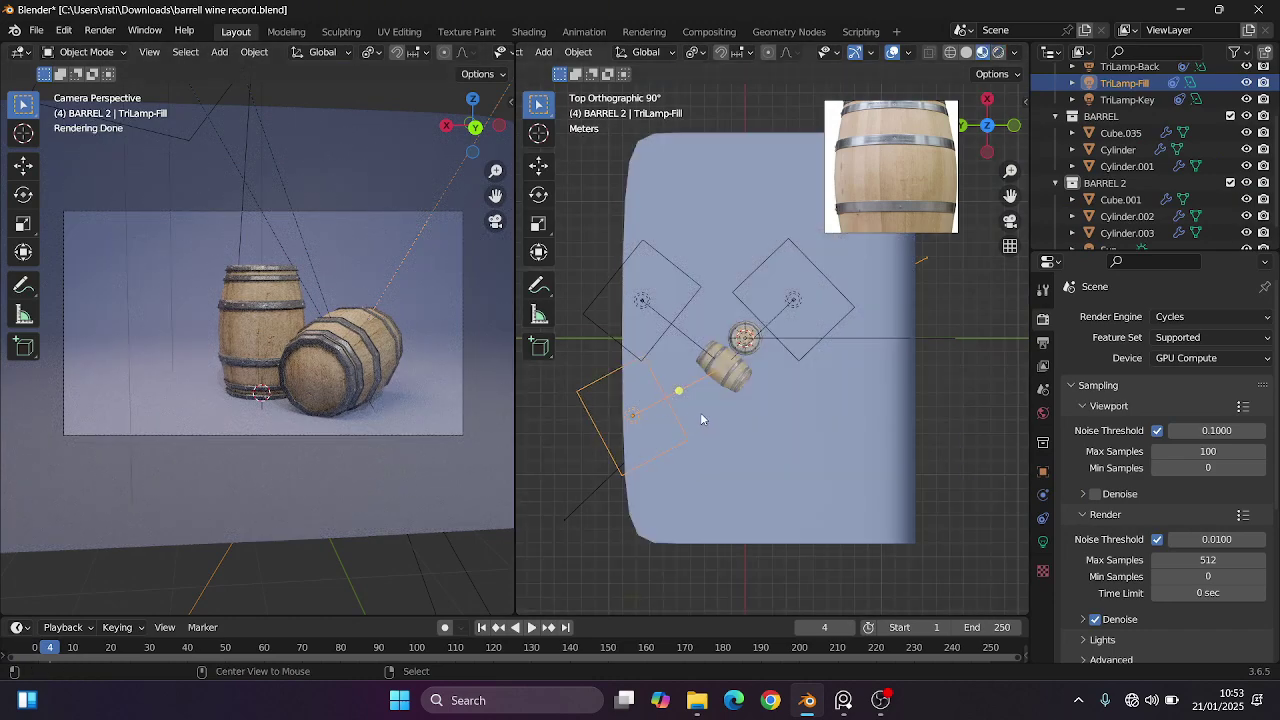
key("ctrl+KP_3")
key("g")
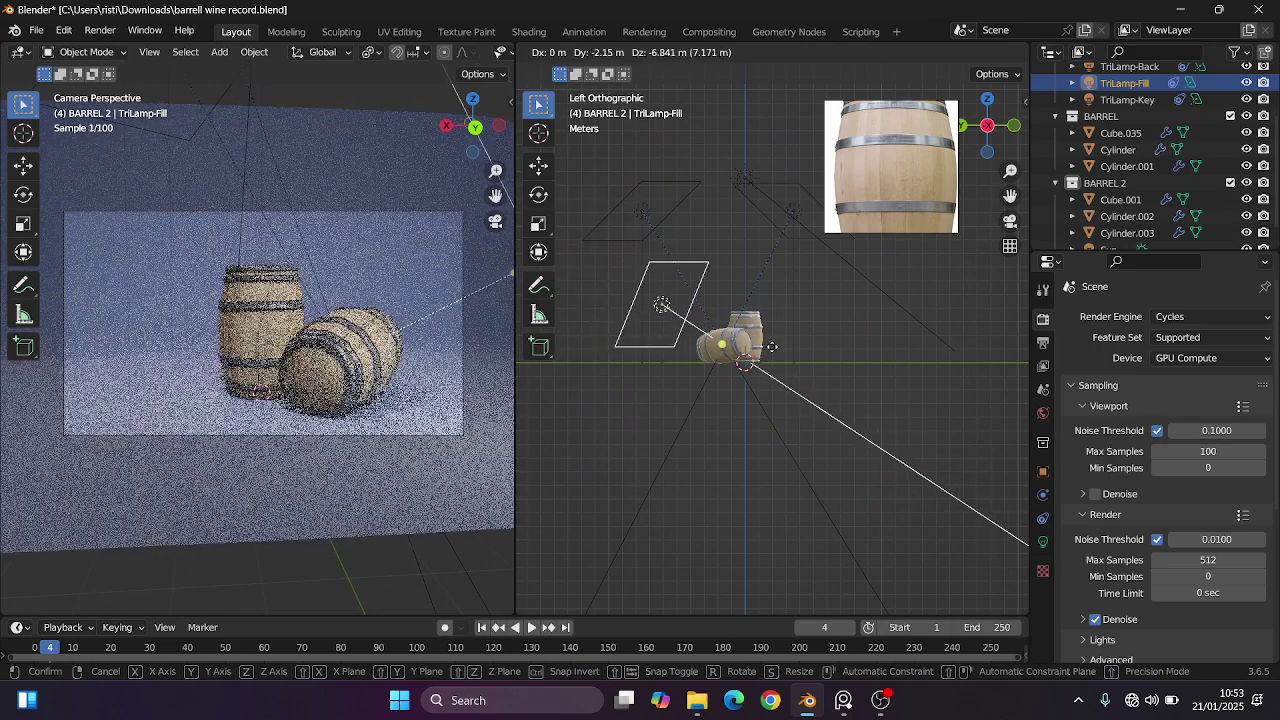
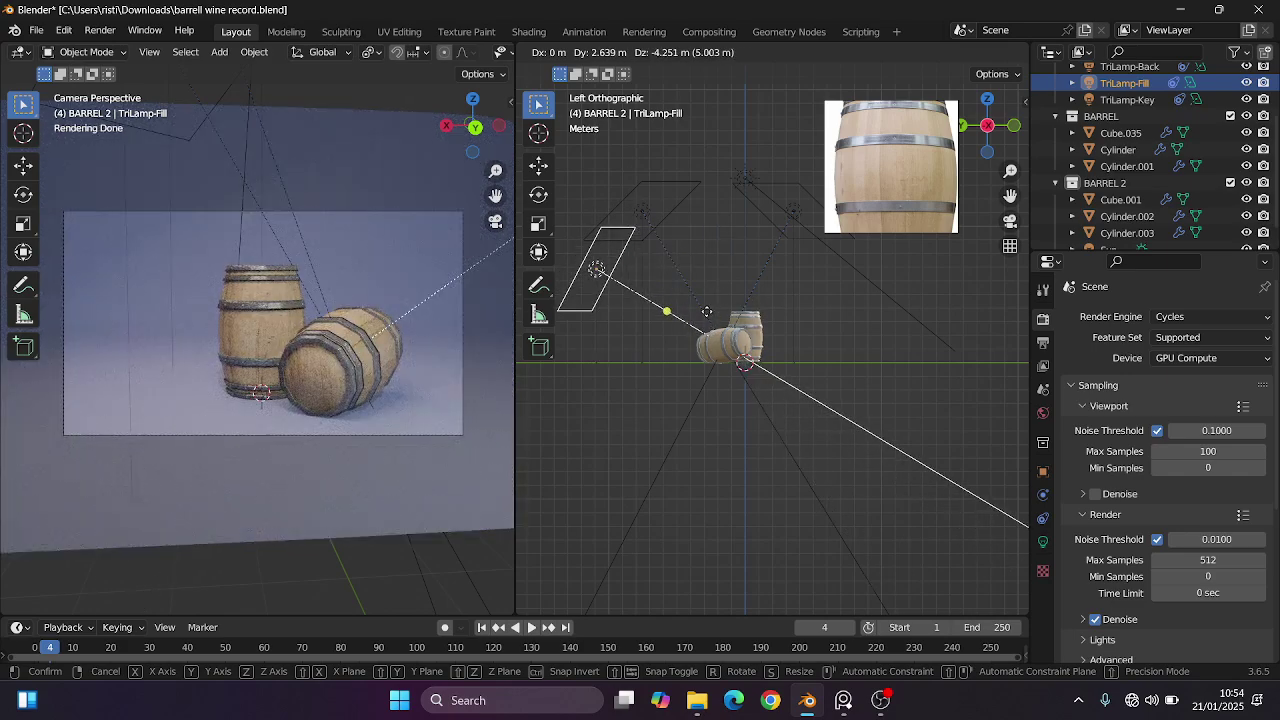
right_click(715, 316)
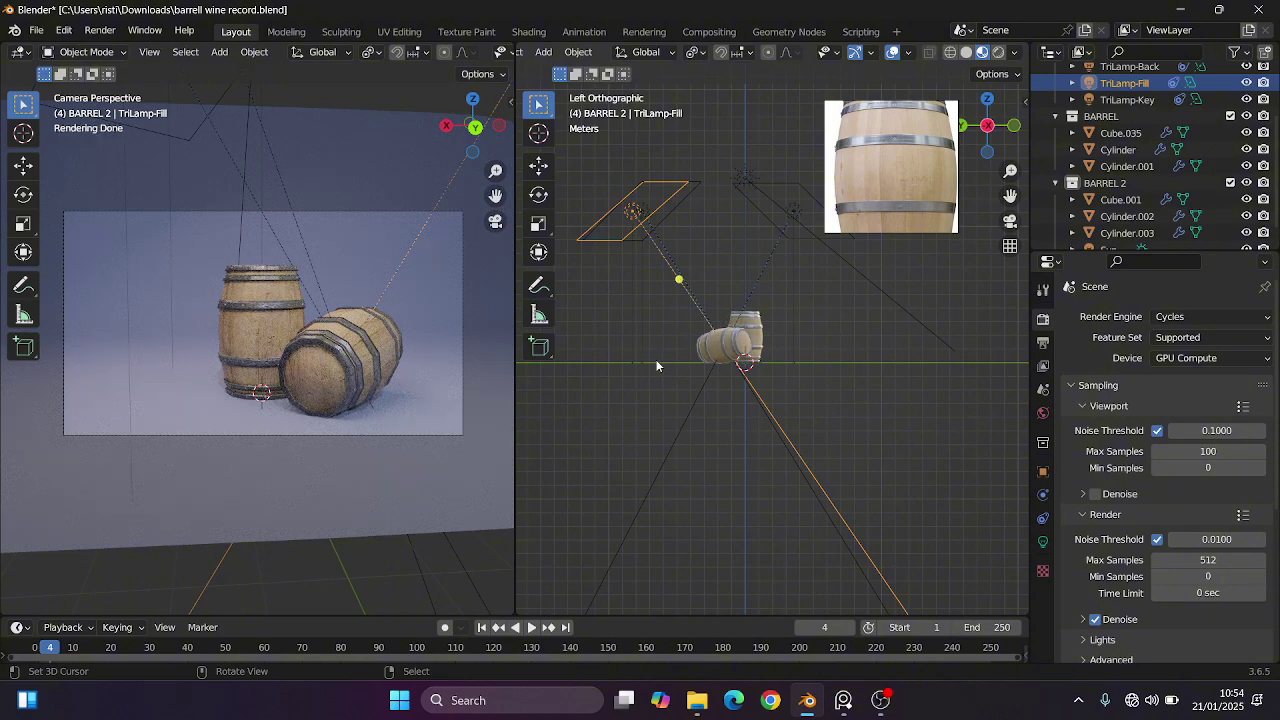
Move the TriLamp-Fill light about 2.64 m along Y and -2.88 m along Z, and save the file.
scroll(335, 340, "up", 3)
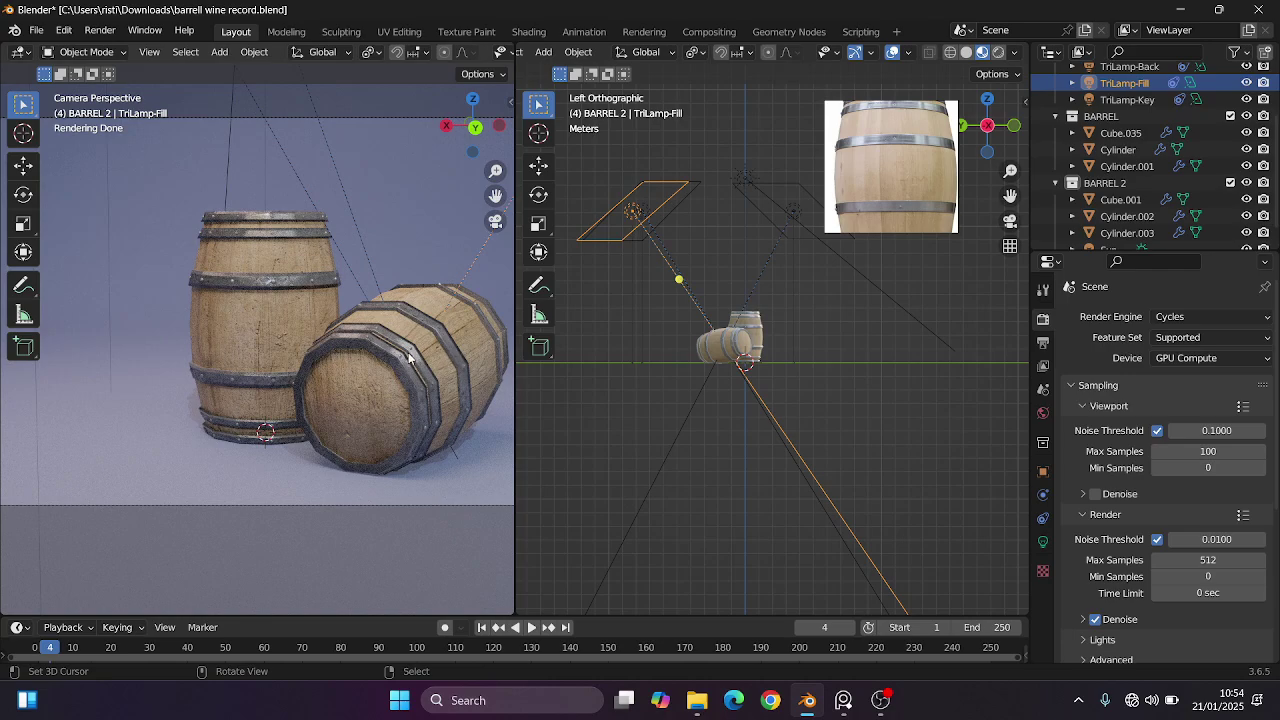
key("g")
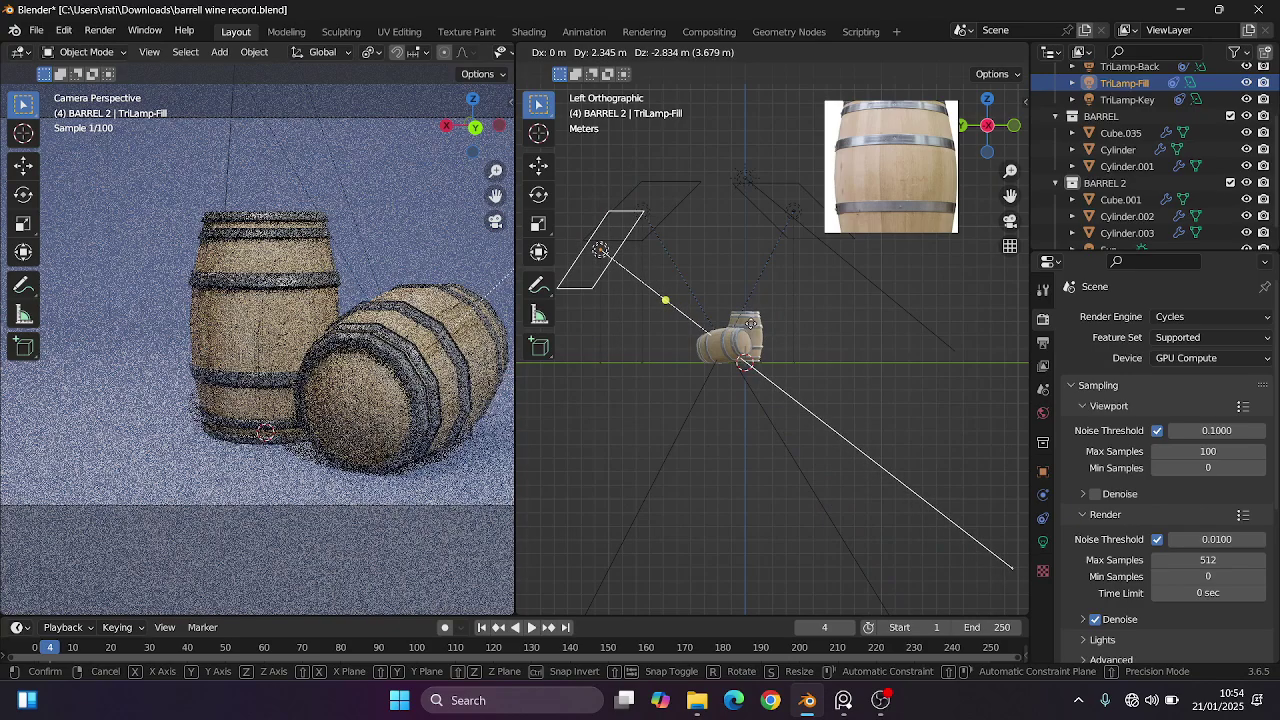
left_click(746, 324)
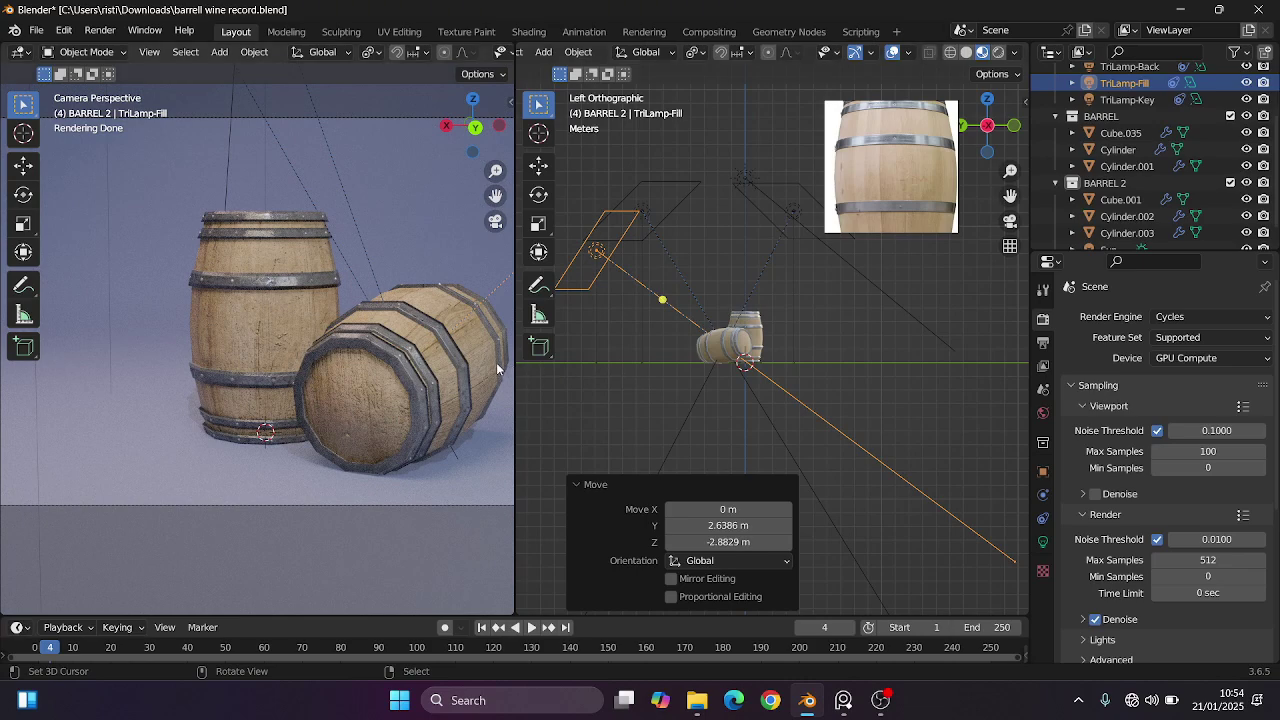
key("ctrl+s")
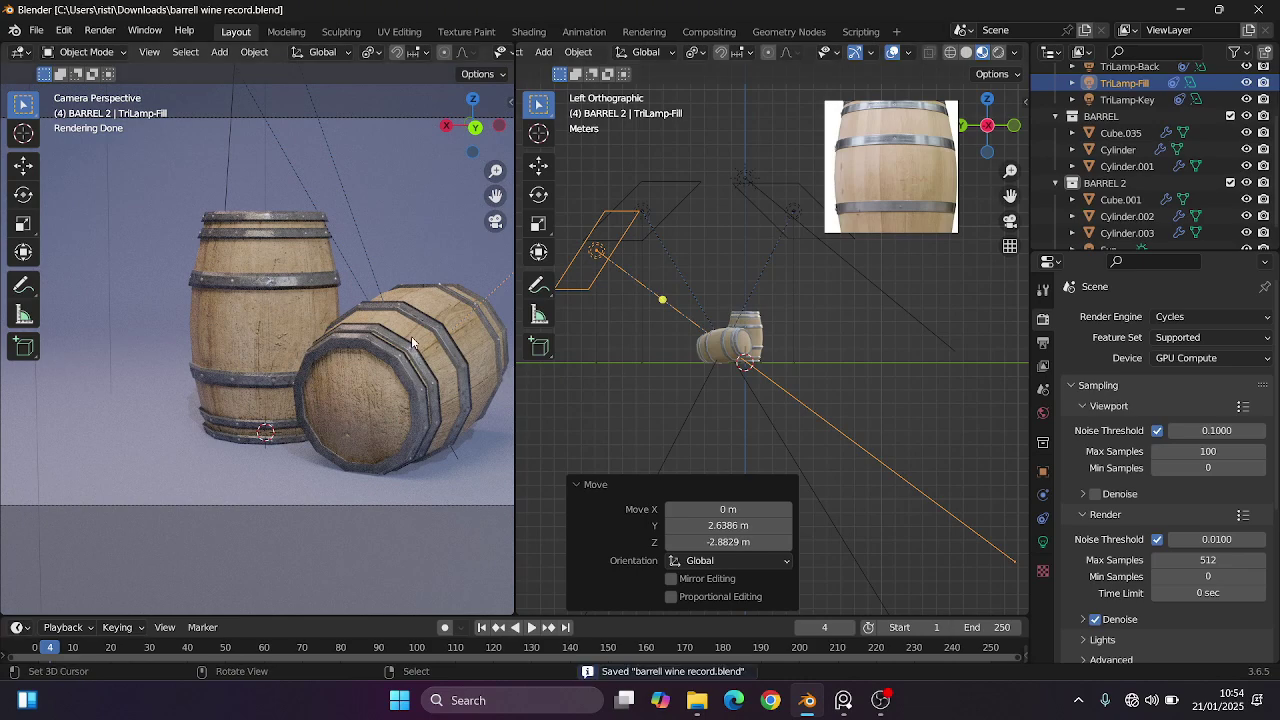
In the Color Management settings, try the Standard view transform on the camera view and return to Filmic.
scroll(411, 342, "down", 3)
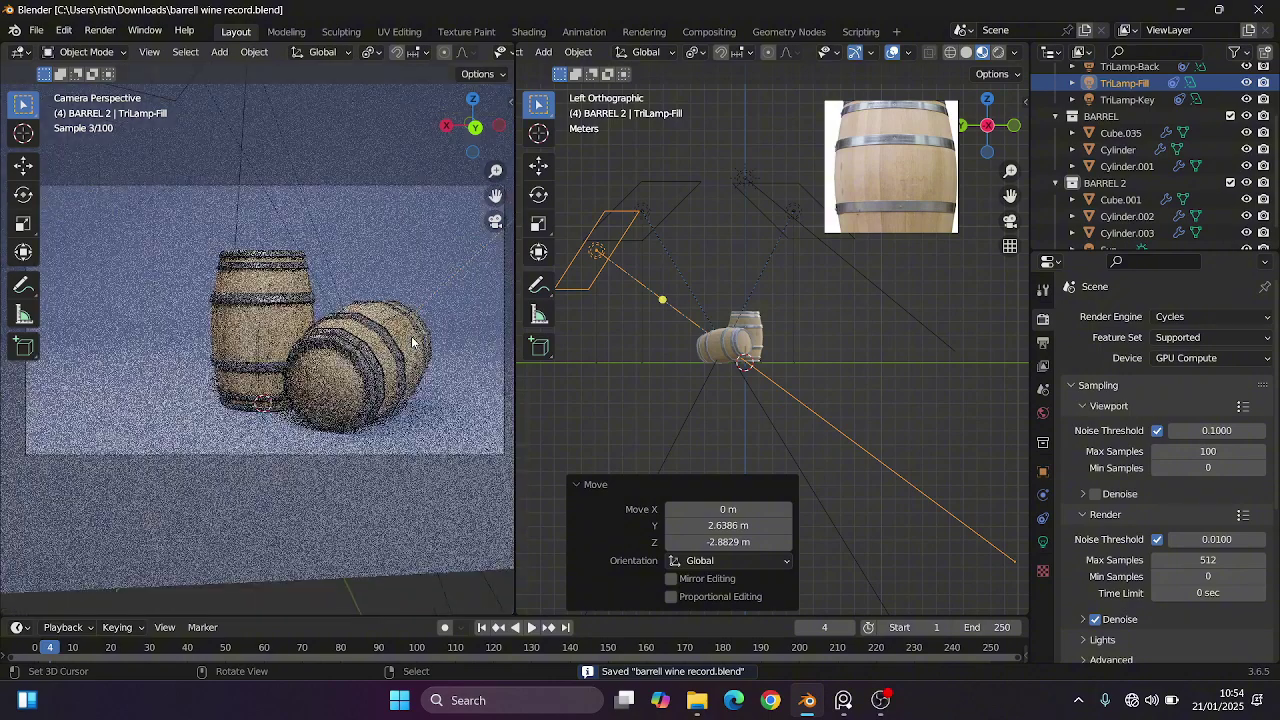
middle_click_drag(411, 342, 428, 353, "shift")
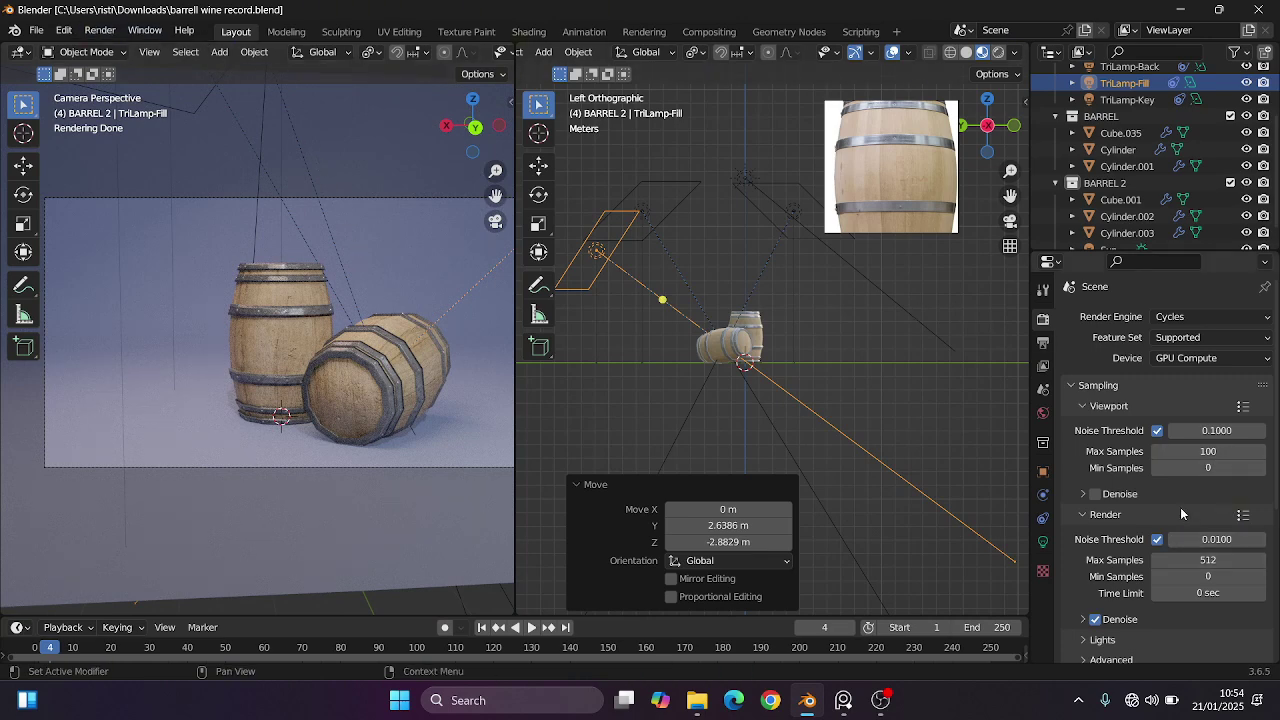
scroll(1176, 503, "down", 3)
scroll(1170, 494, "down", 3)
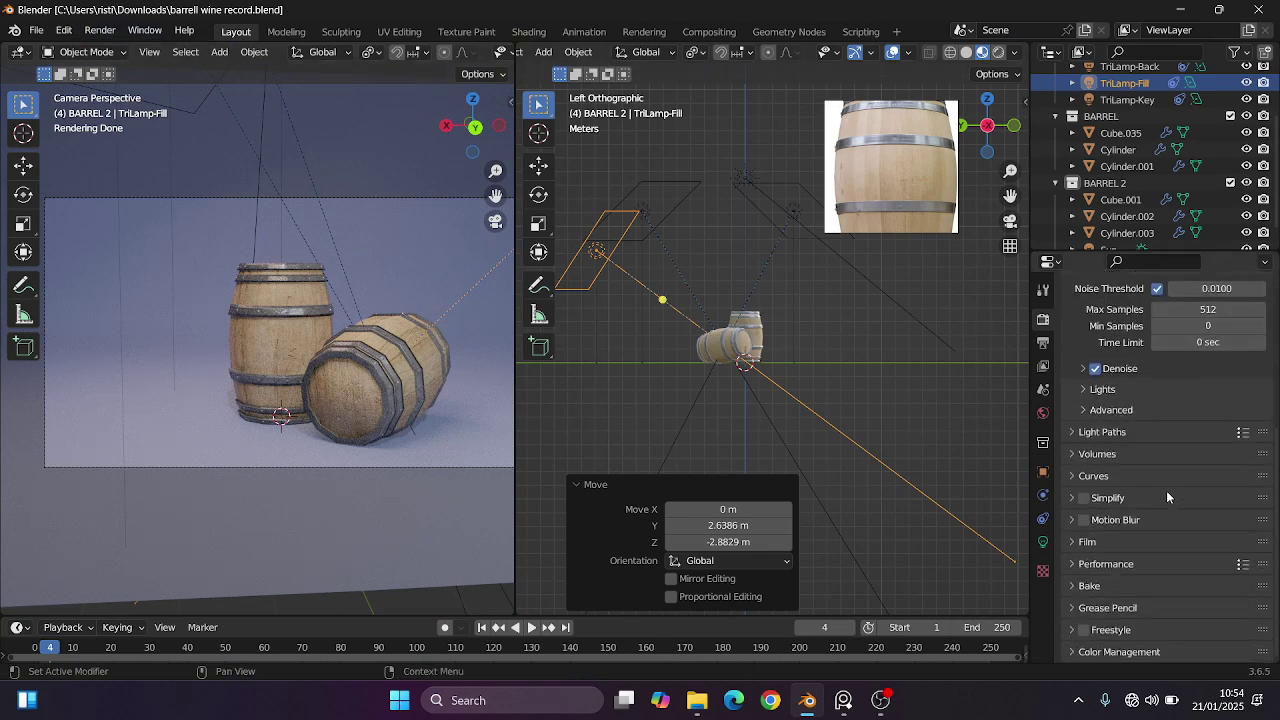
left_click(1127, 652)
scroll(1150, 600, "down", 4)
left_click(1190, 548)
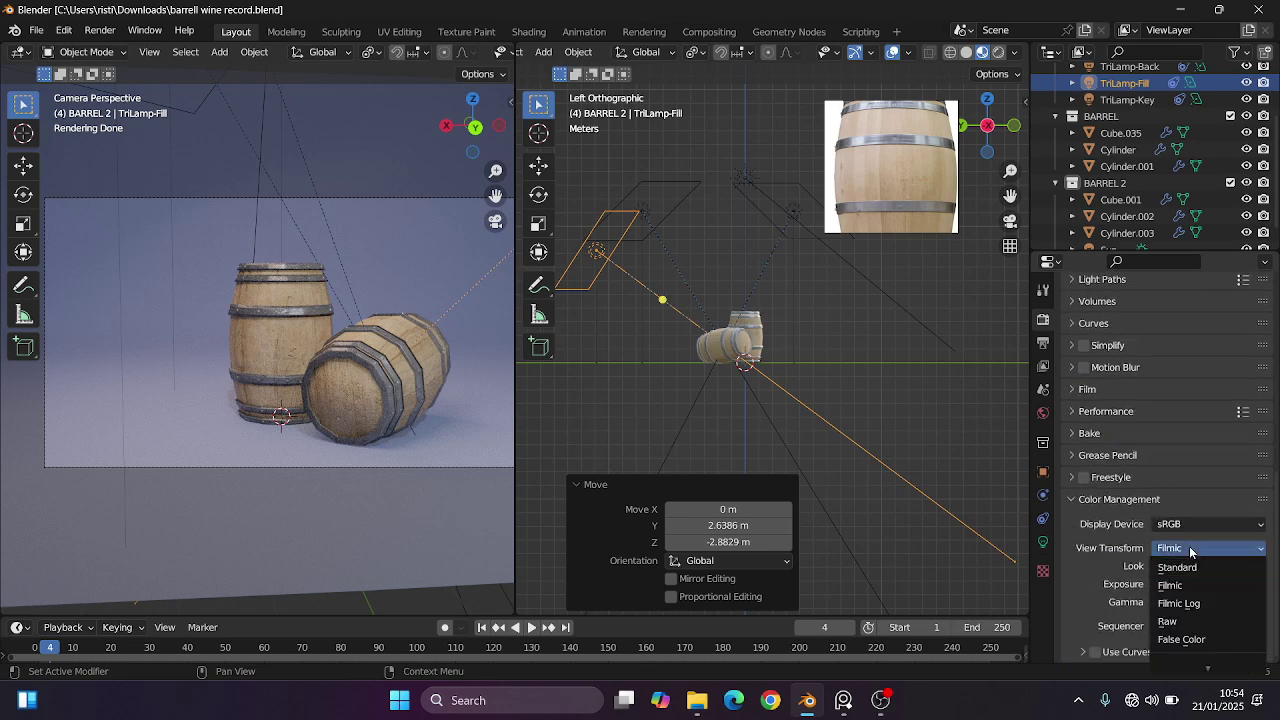
left_click(1190, 567)
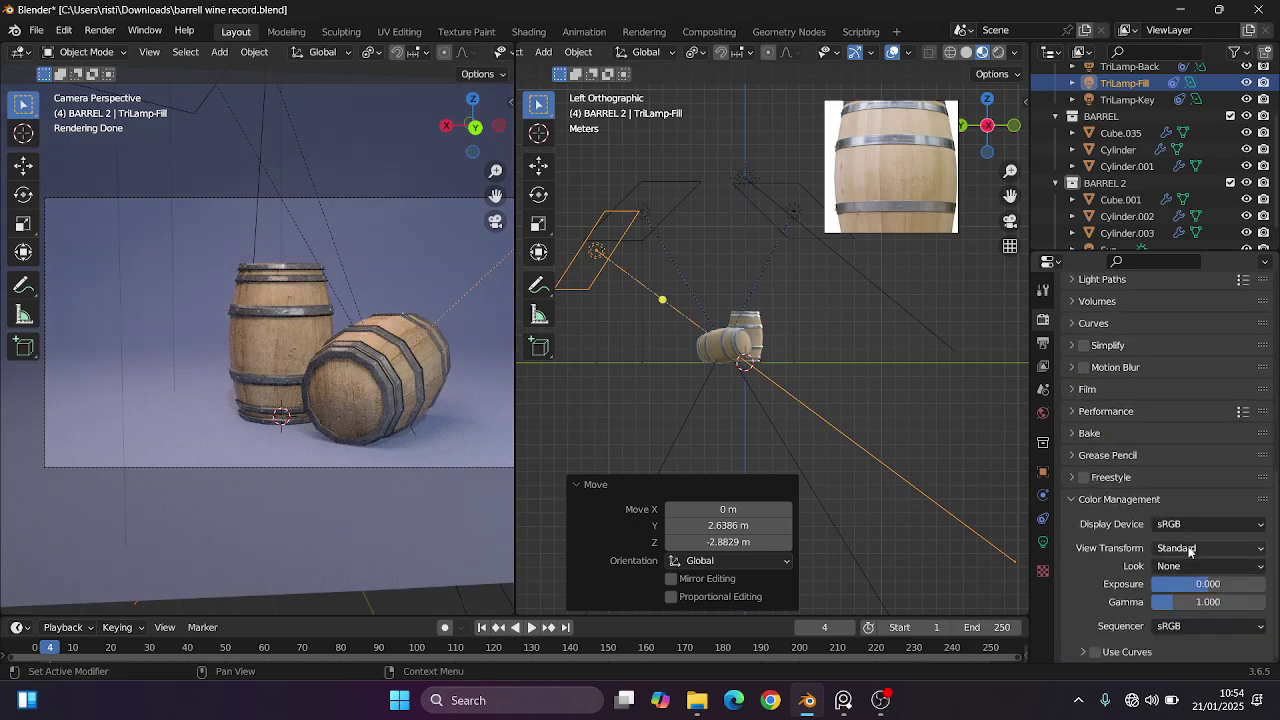
left_click(1190, 550)
left_click(1200, 570)
Try the Medium Contrast and Medium High Contrast looks with the Filmic view transform.
left_click(1203, 568)
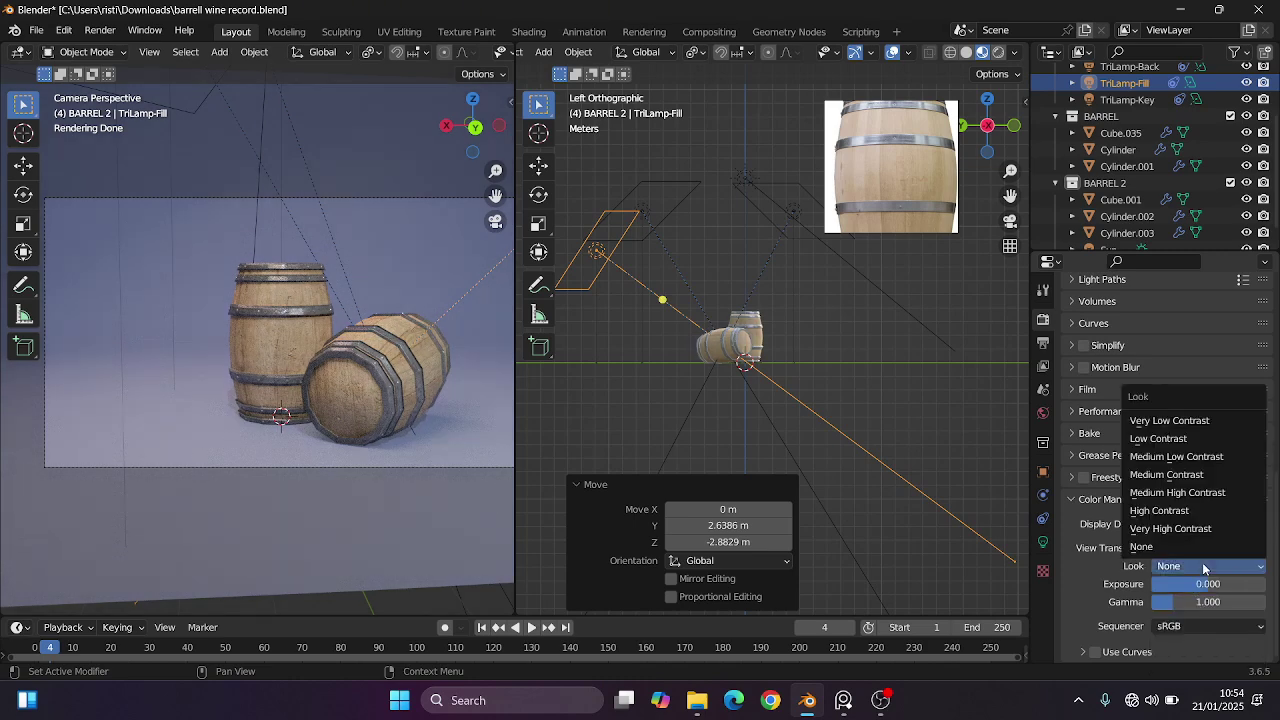
left_click(1193, 474)
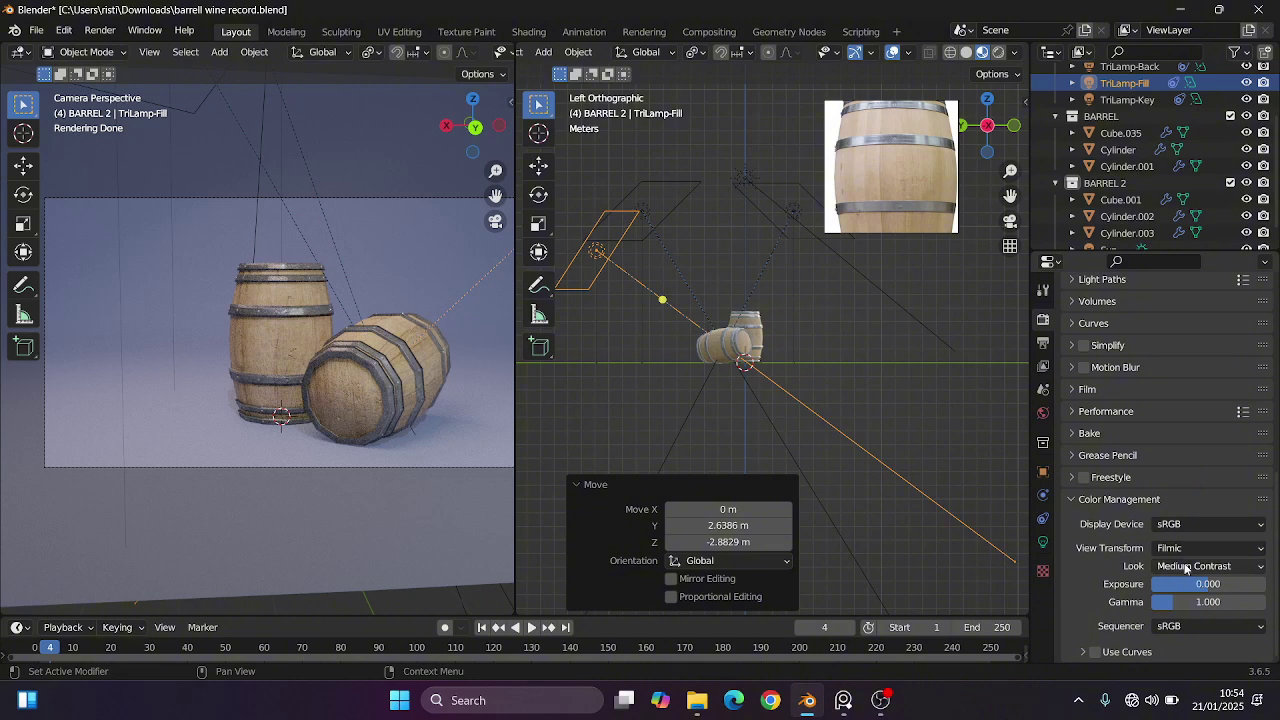
left_click(1186, 568)
left_click(1180, 493)
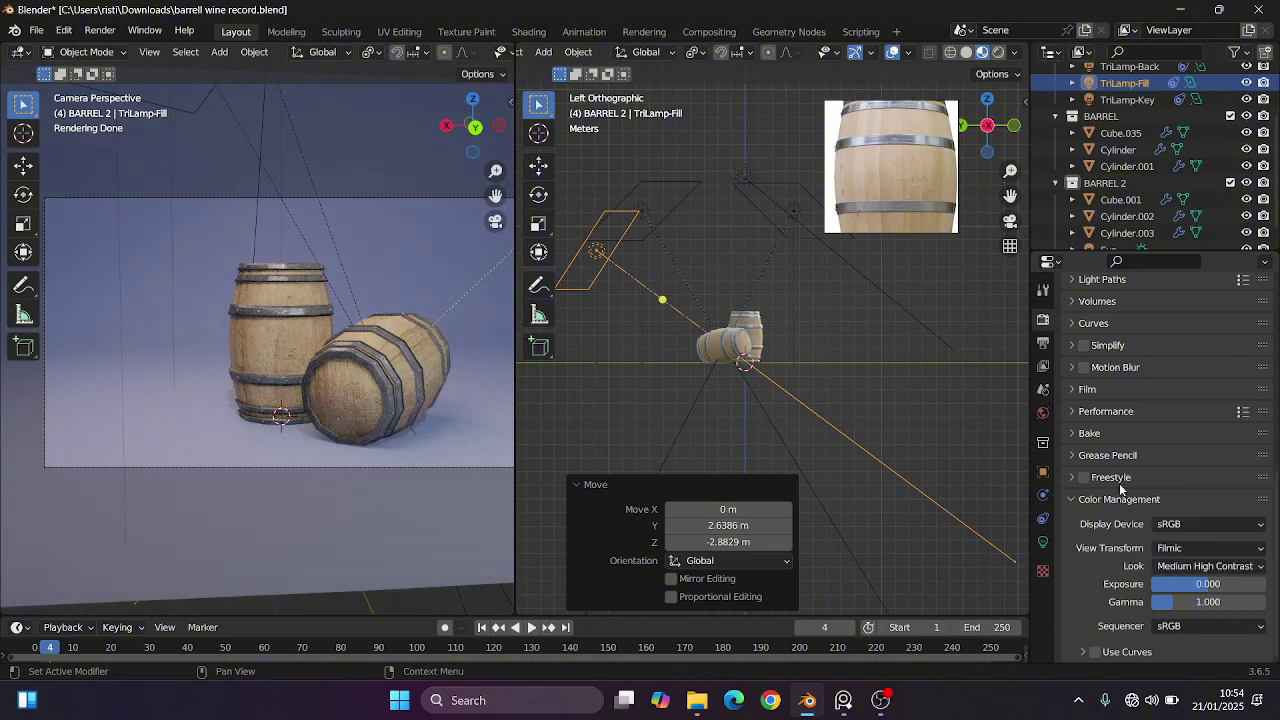
Set the view transform to Standard and try the Medium Low, Medium and High Contrast looks.
left_click(1185, 550)
left_click(1183, 568)
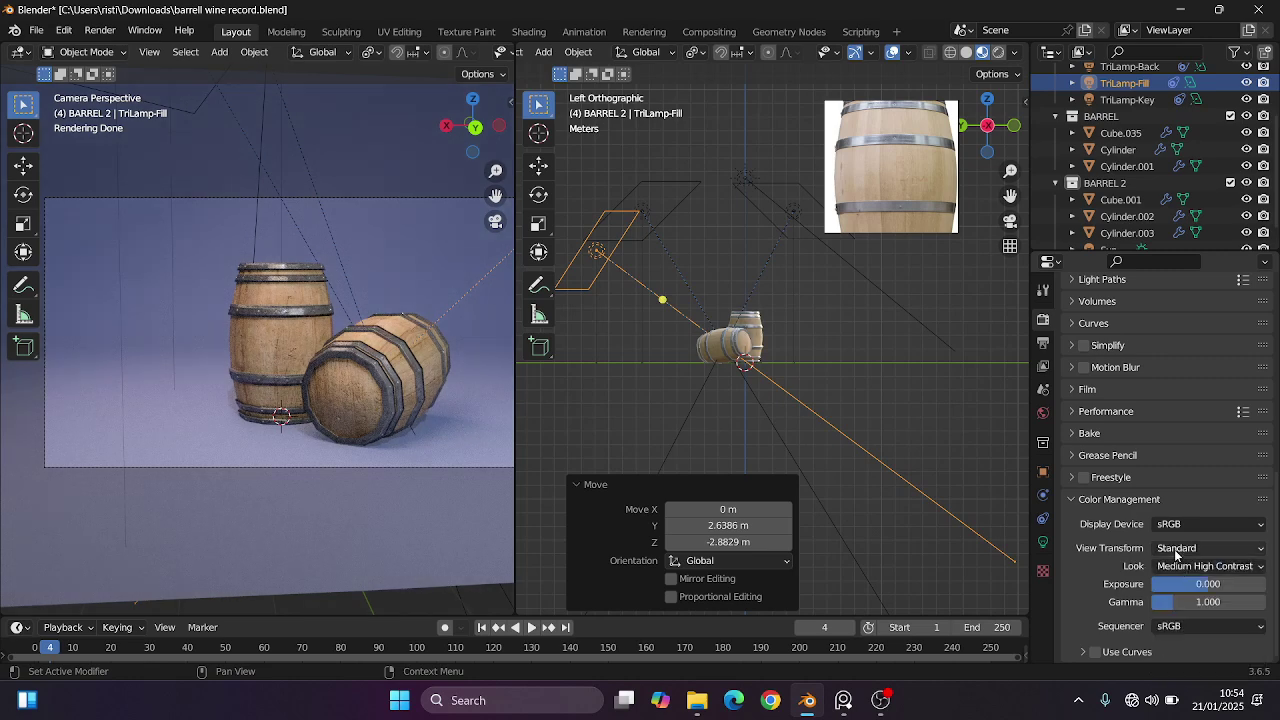
left_click(1190, 567)
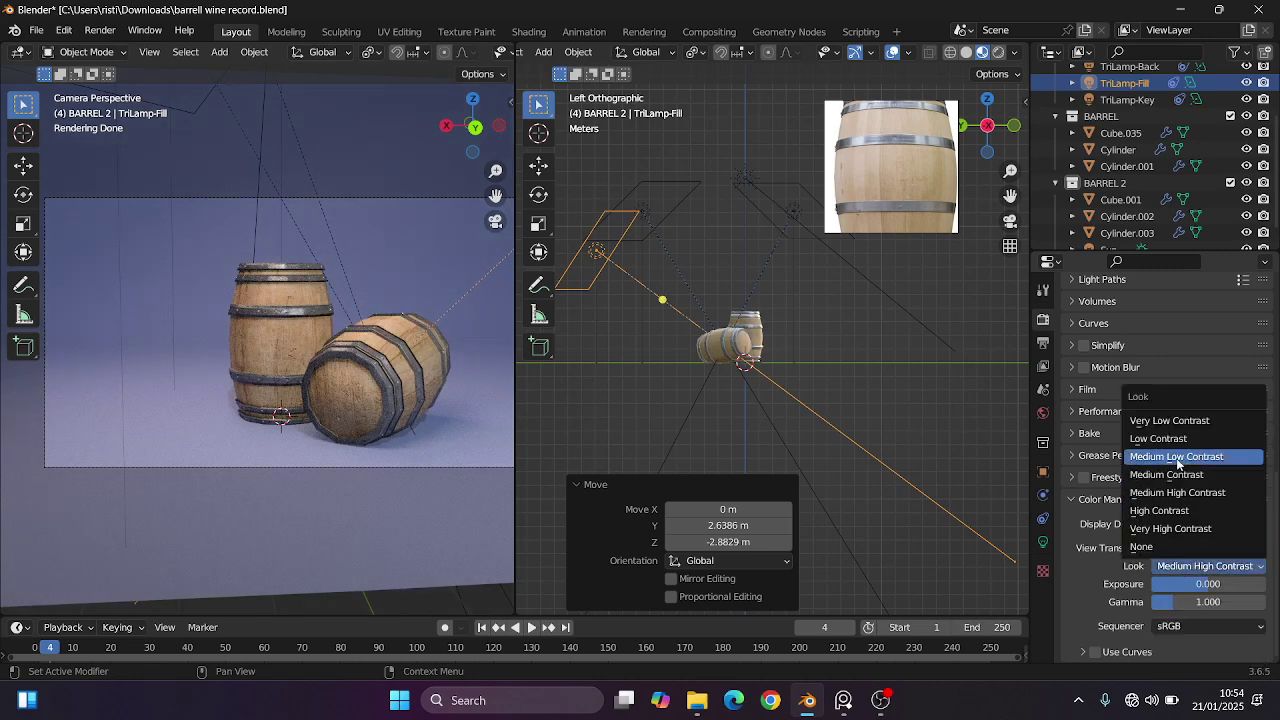
left_click(1177, 458)
left_click(1176, 566)
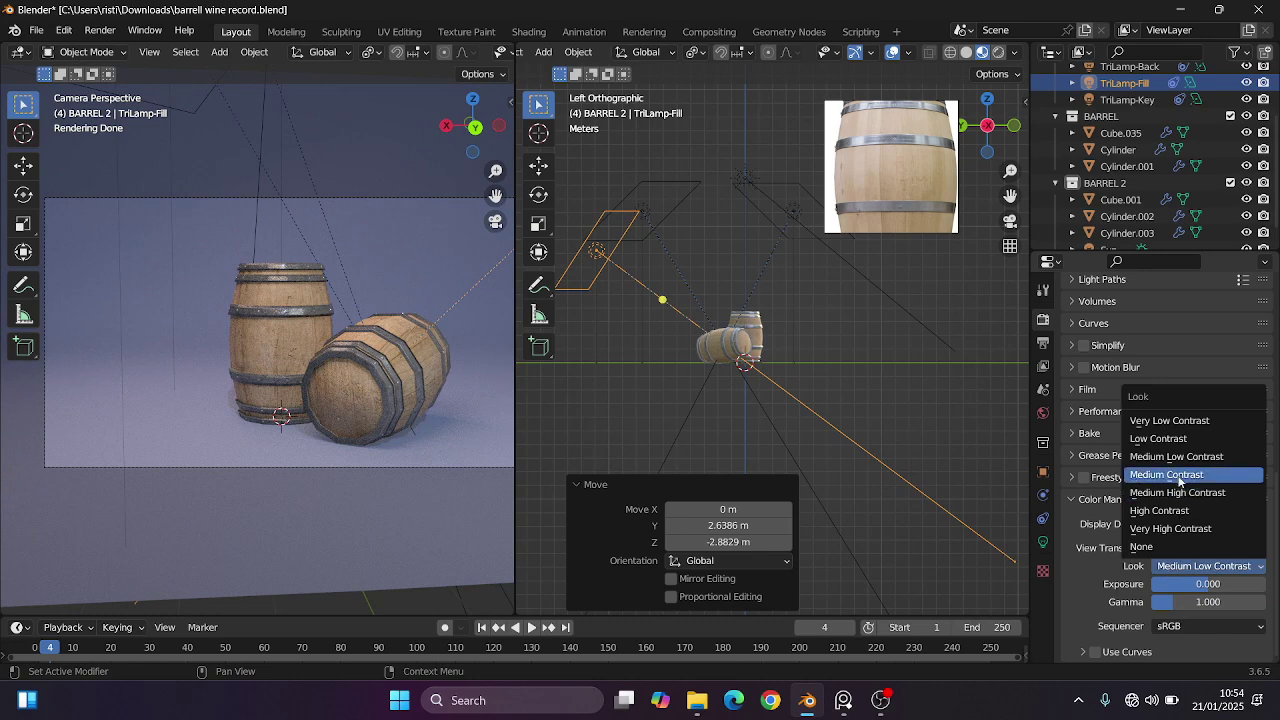
left_click(1178, 477)
left_click(1180, 566)
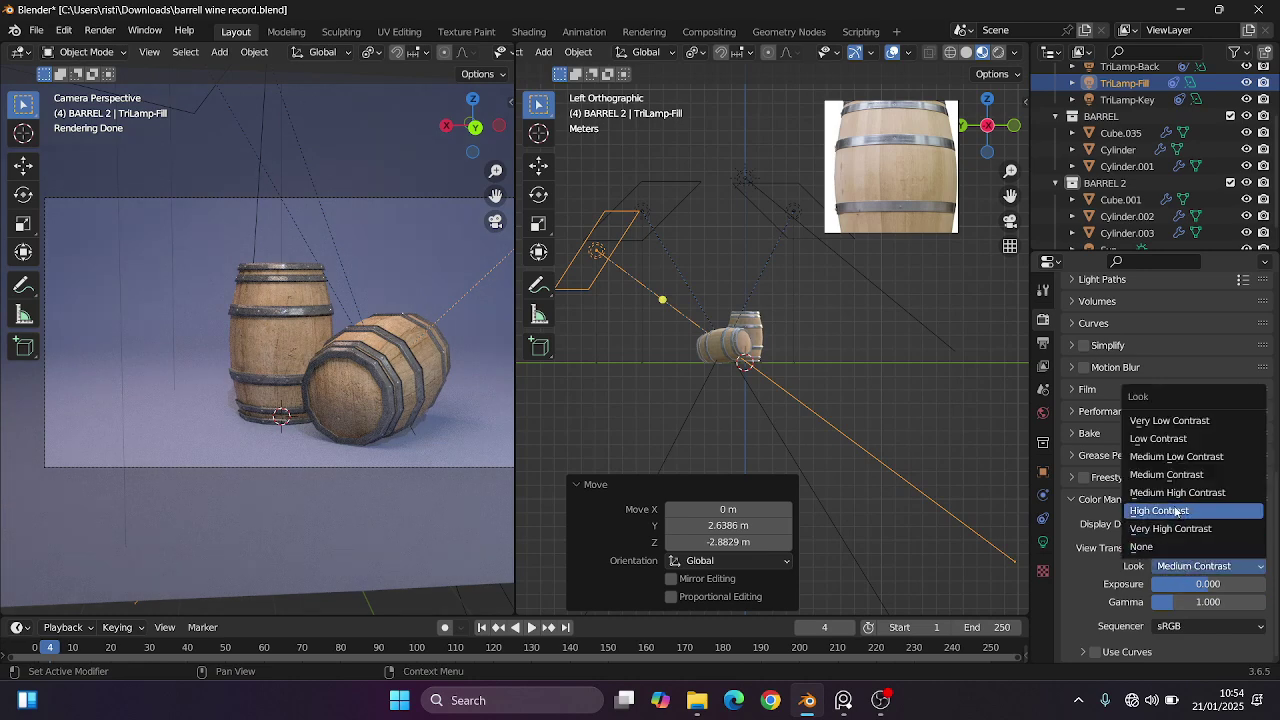
left_click(1176, 511)
Set the color management look to Medium Contrast and save the file.
left_click(1181, 567)
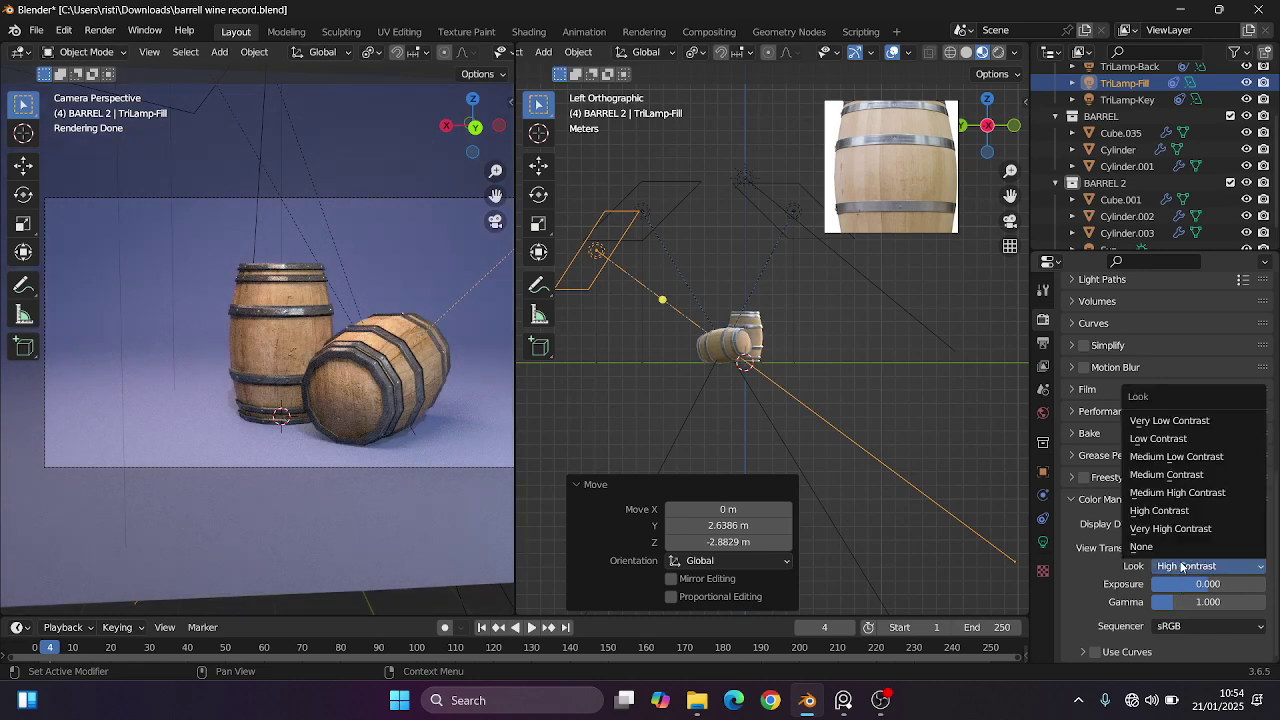
left_click(1187, 474)
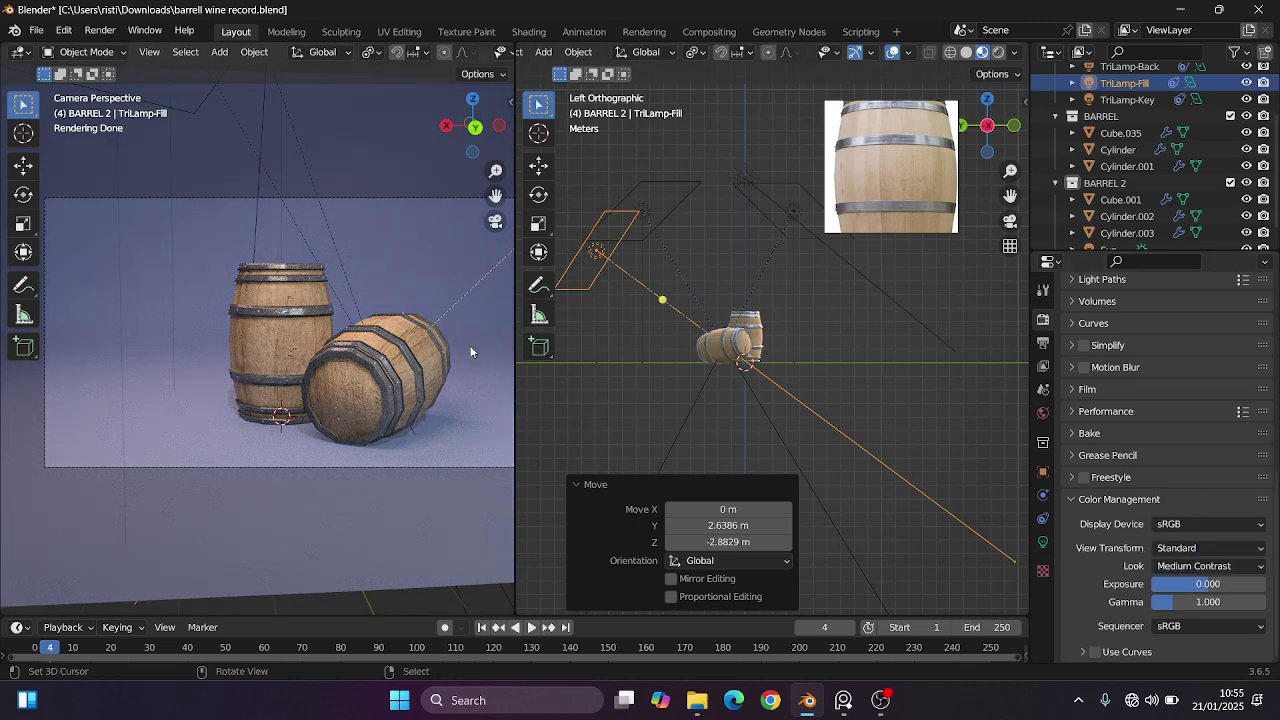
key("ctrl+s")
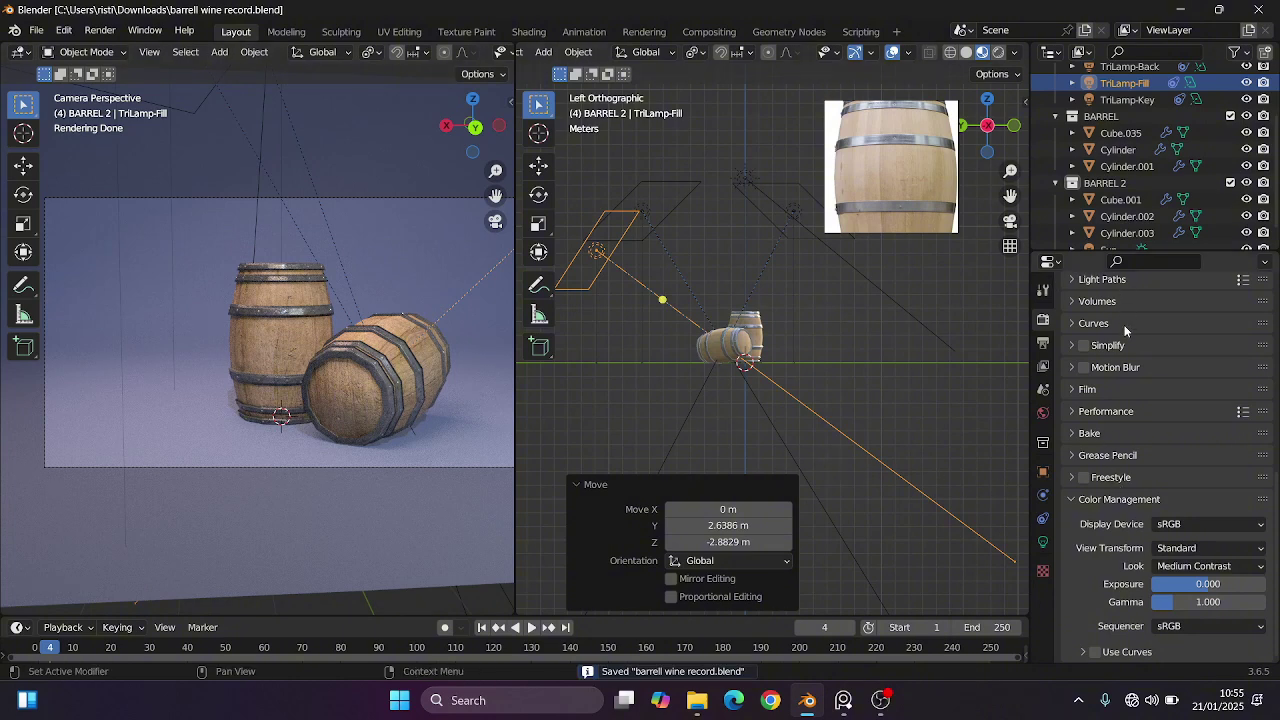
scroll(1131, 387, "up", 2)
scroll(1125, 360, "up", 7)
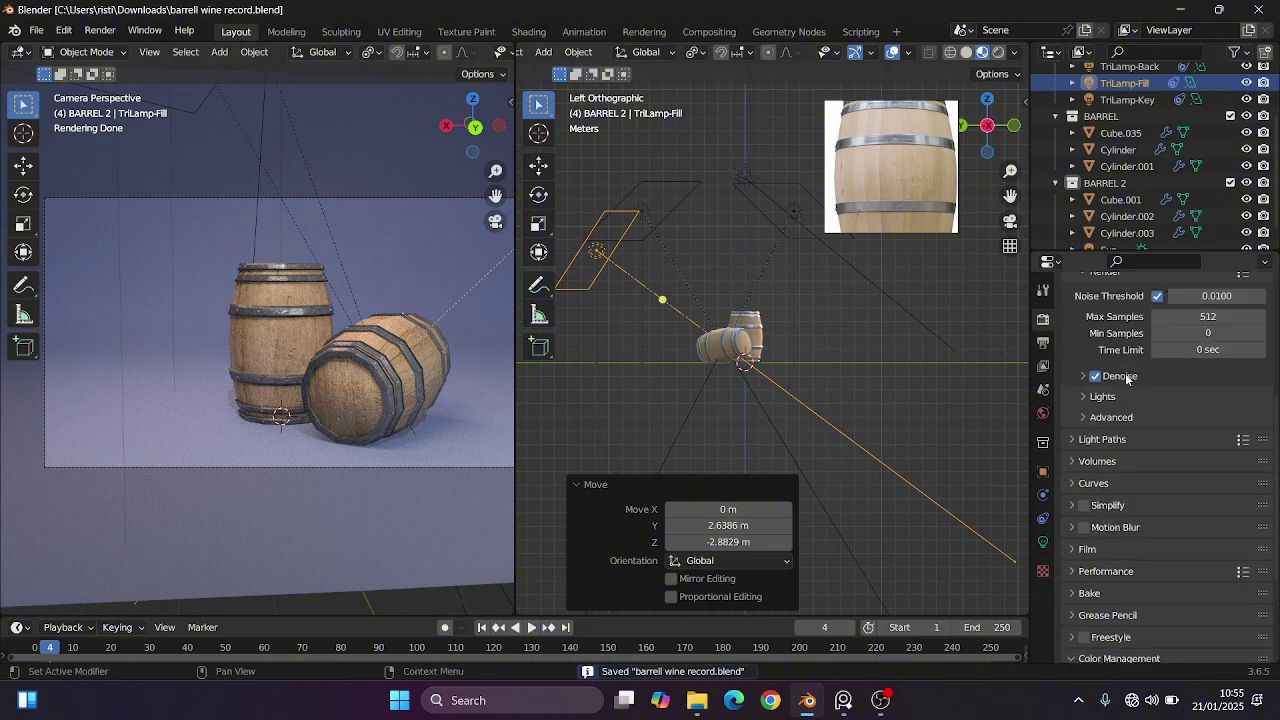
scroll(1121, 359, "up", 6)
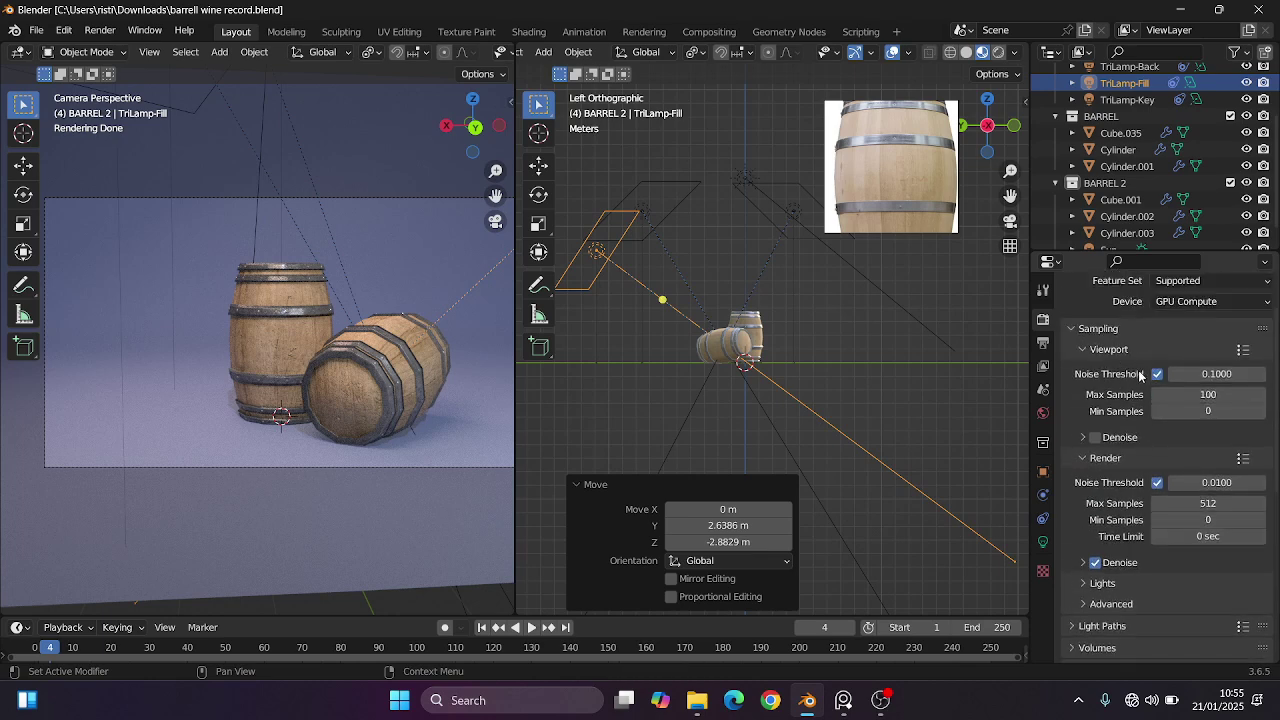
Start a test render of the camera view, inspect both barrels at different magnifications and abort the render.
left_click(99, 30)
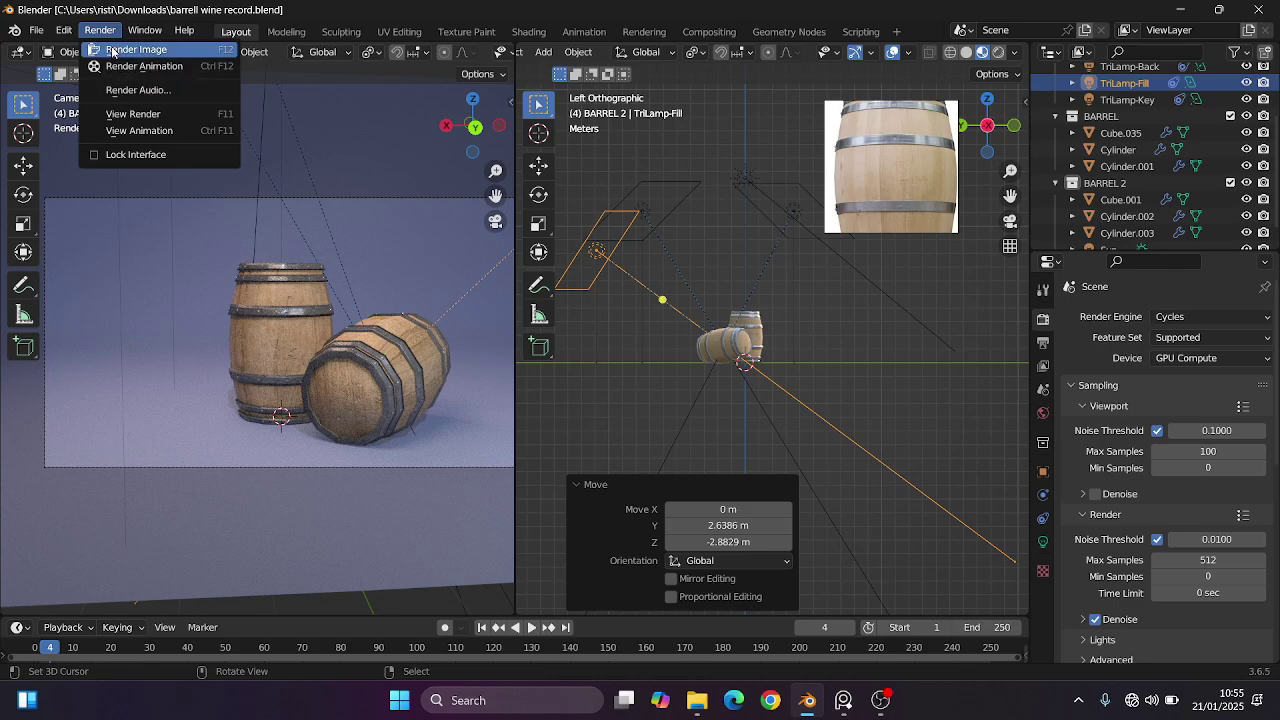
left_click(113, 50)
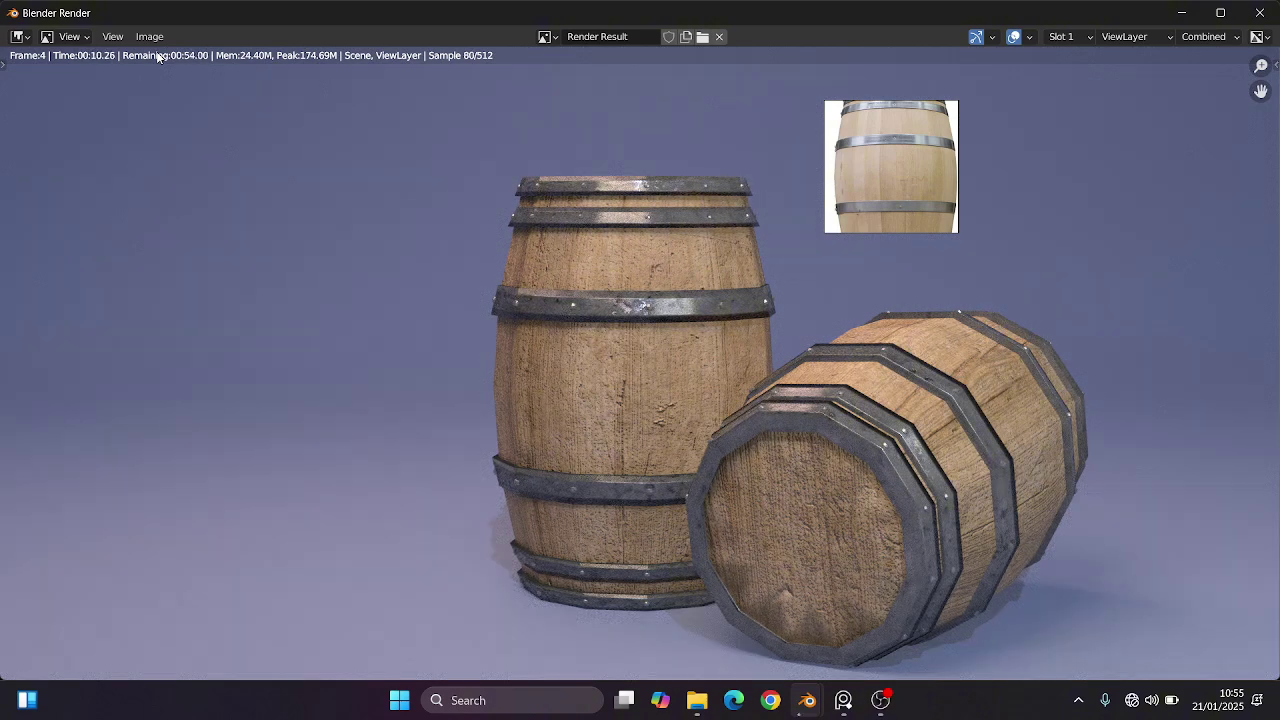
scroll(423, 297, "down", 1)
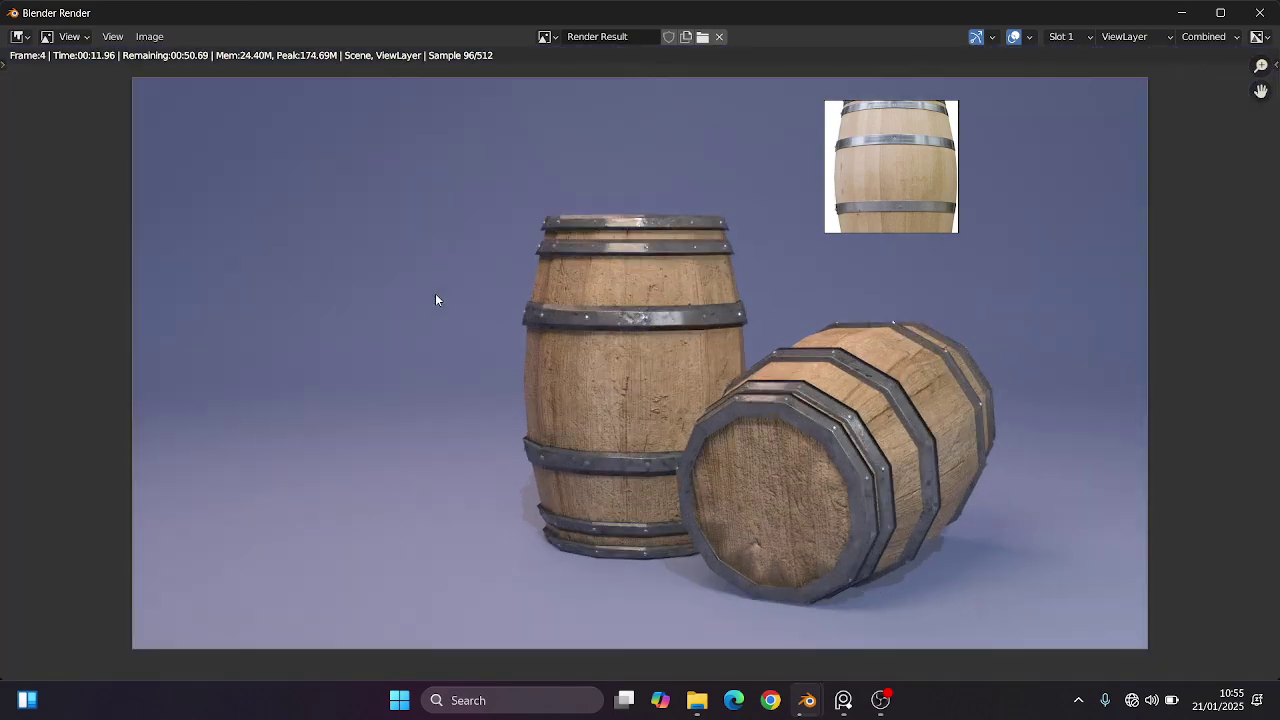
scroll(437, 300, "up", 2)
scroll(443, 303, "down", 3)
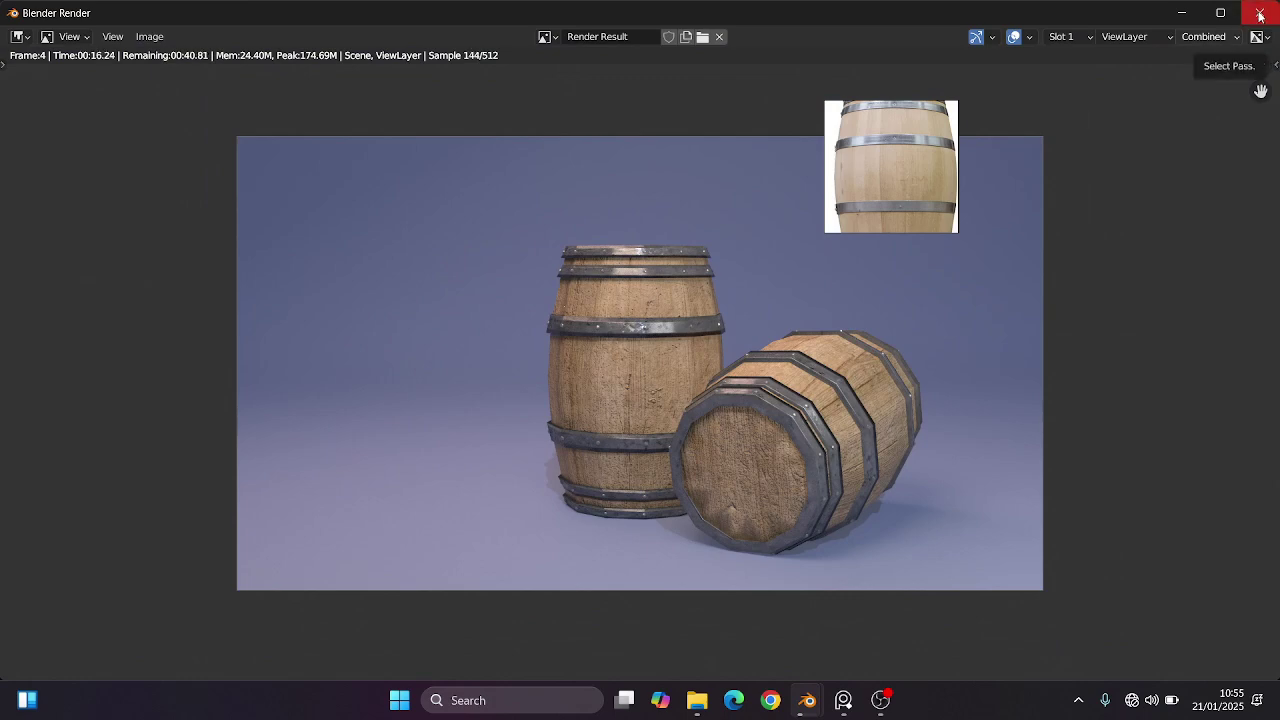
key("Escape")
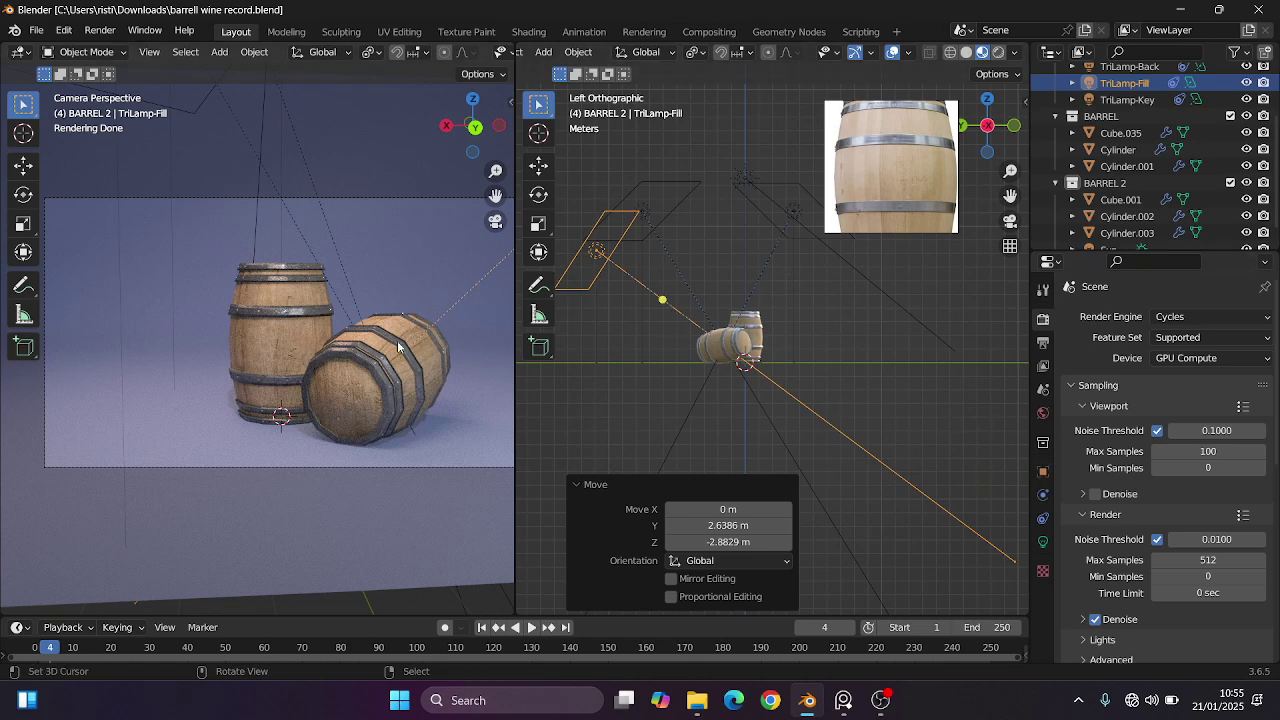
Select the lying barrel's wooden body, show its Subdivision modifier settings and raise the viewport level to 2.
left_click(294, 337)
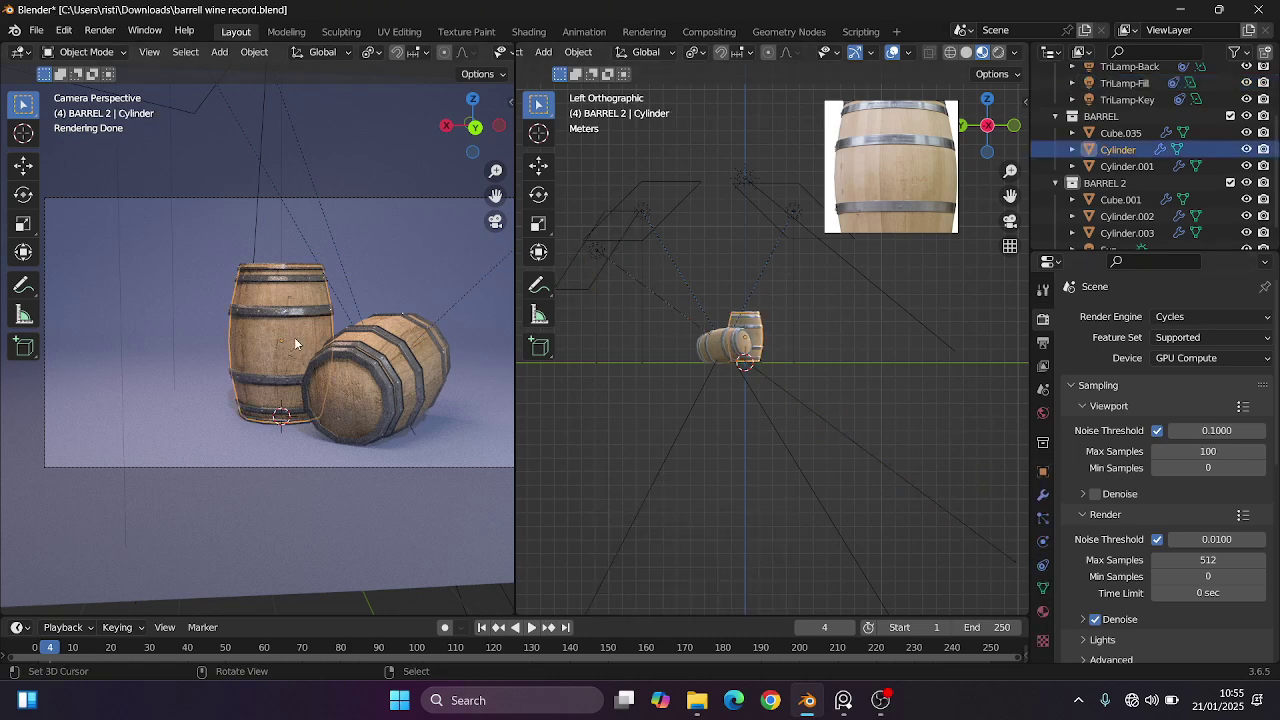
left_click(360, 396)
left_click(1043, 494)
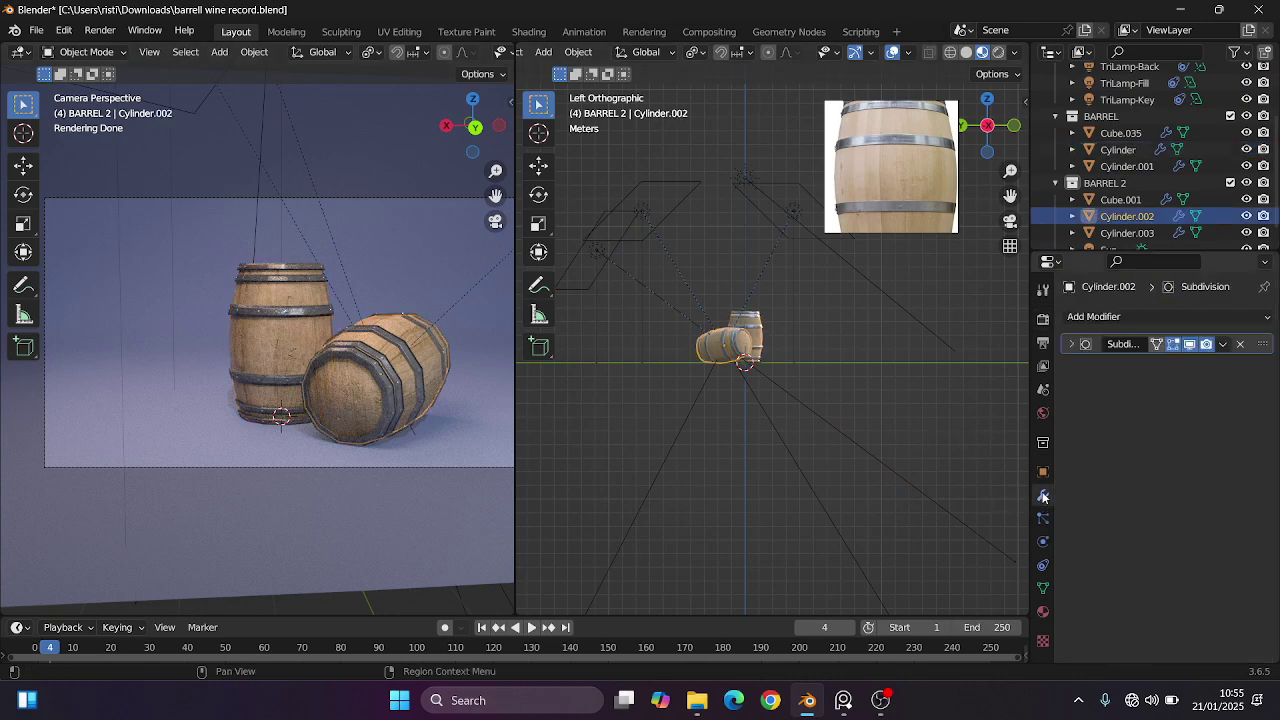
left_click(1074, 344)
left_click(1246, 389)
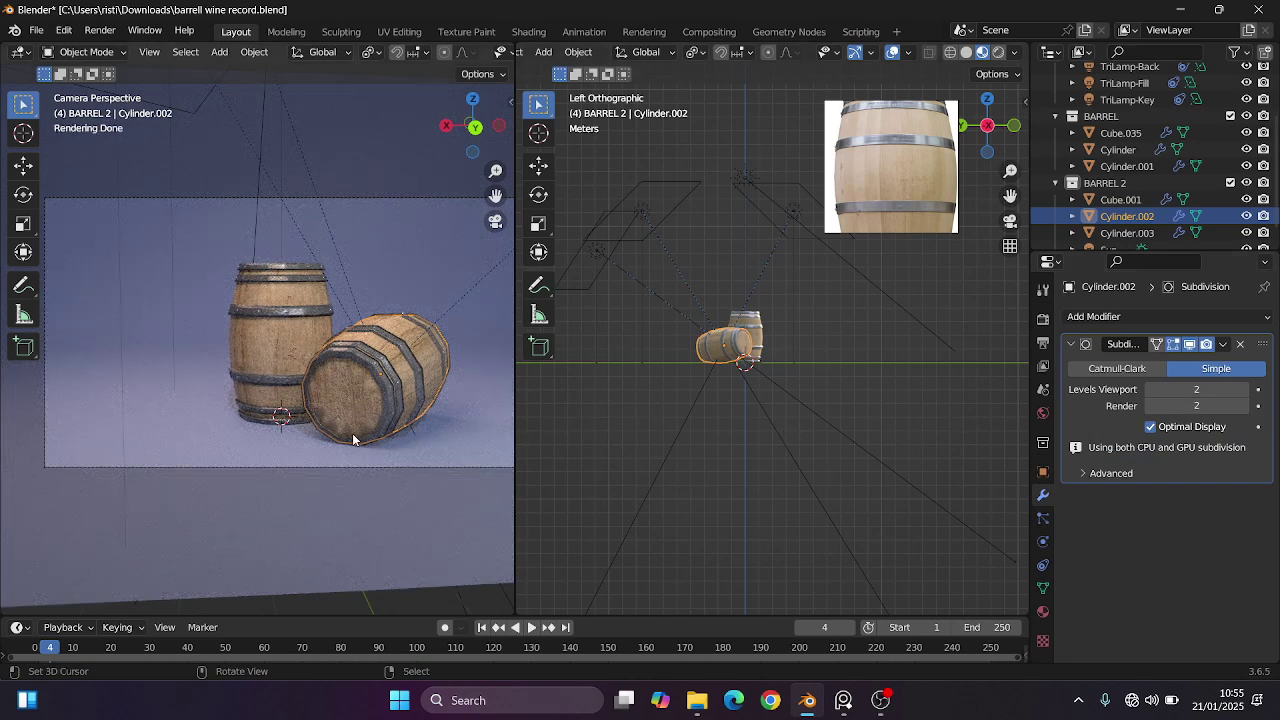
Check the Subdivision modifier's advanced options, try Catmull-Clark on the lying barrel and return to Simple.
left_click(1105, 474)
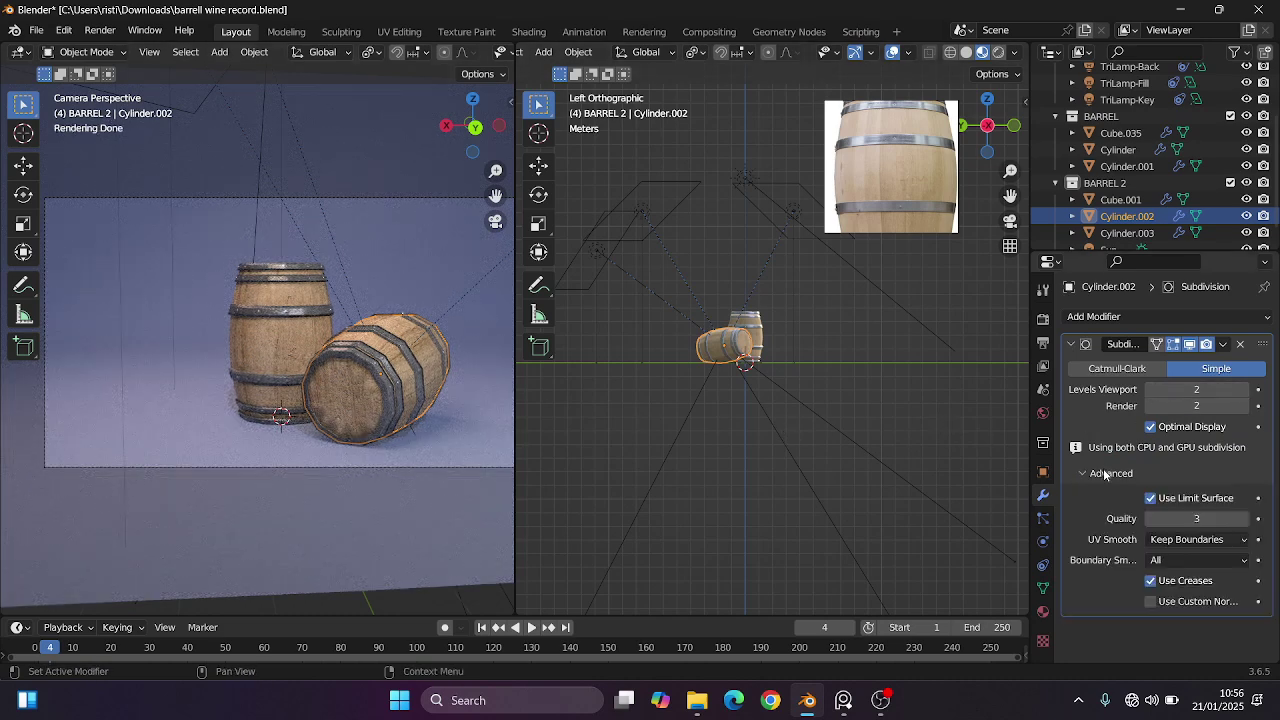
left_click(1105, 474)
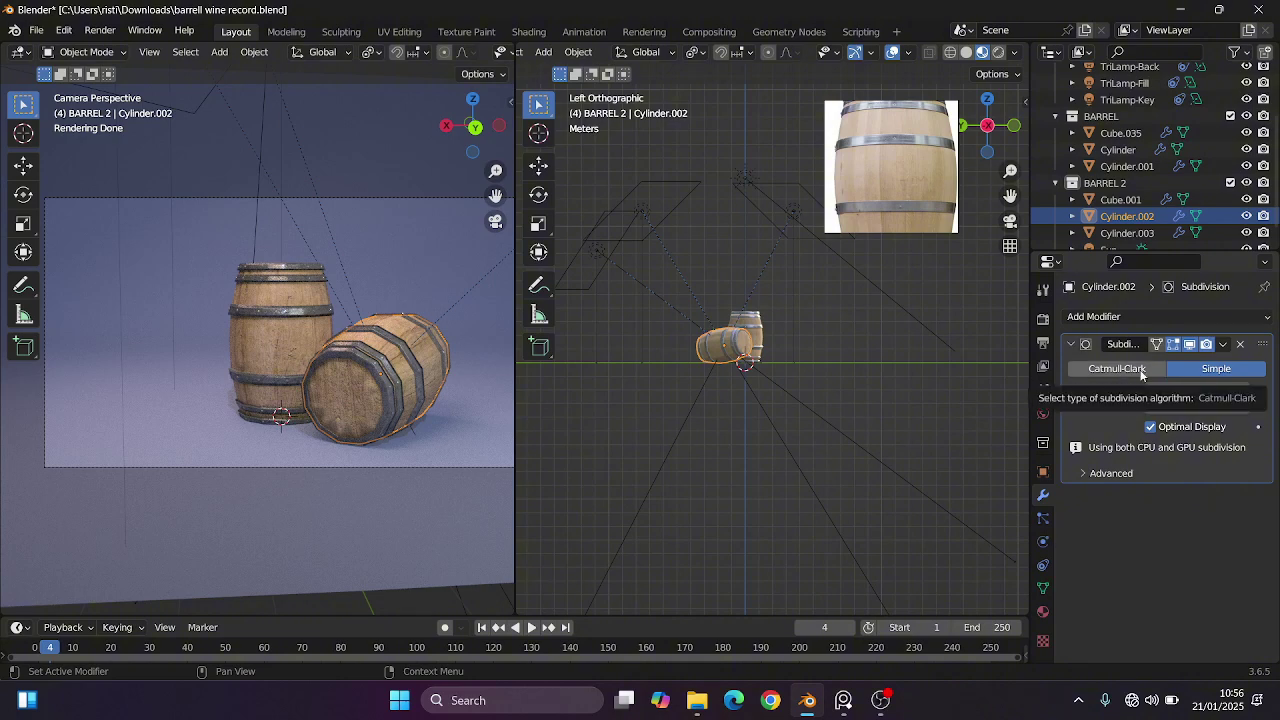
left_click(1141, 372)
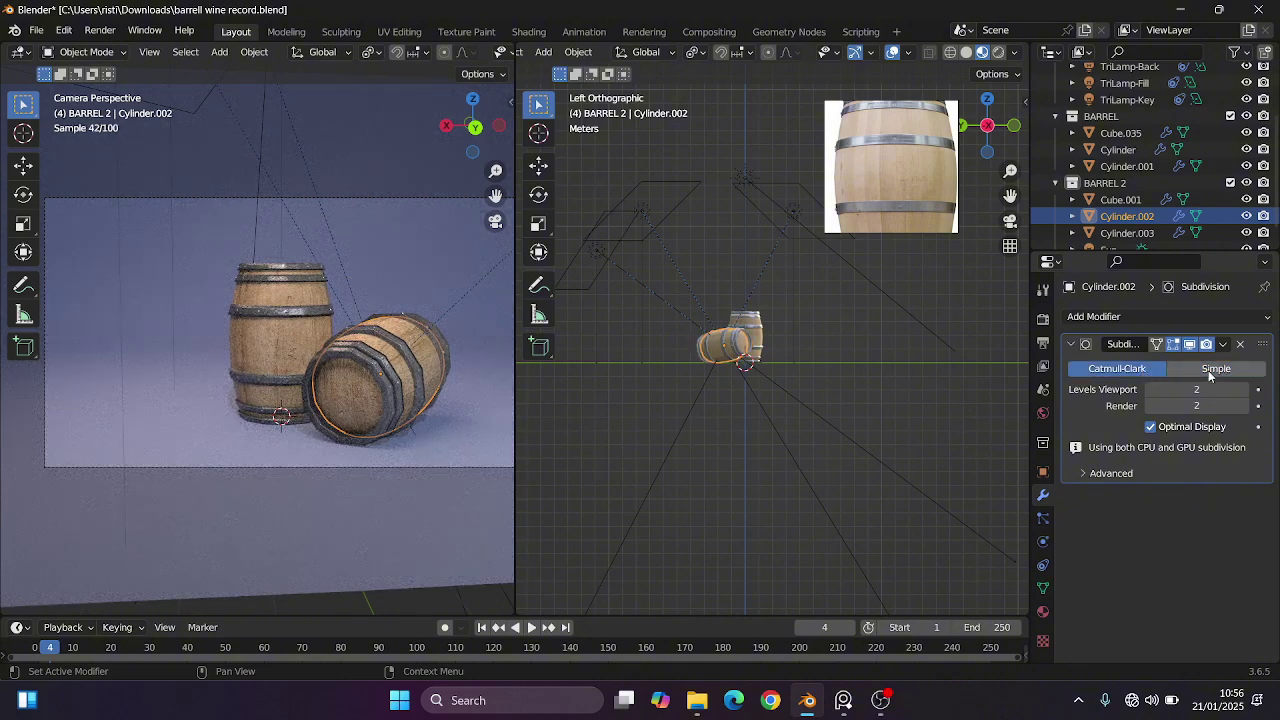
left_click(1216, 369)
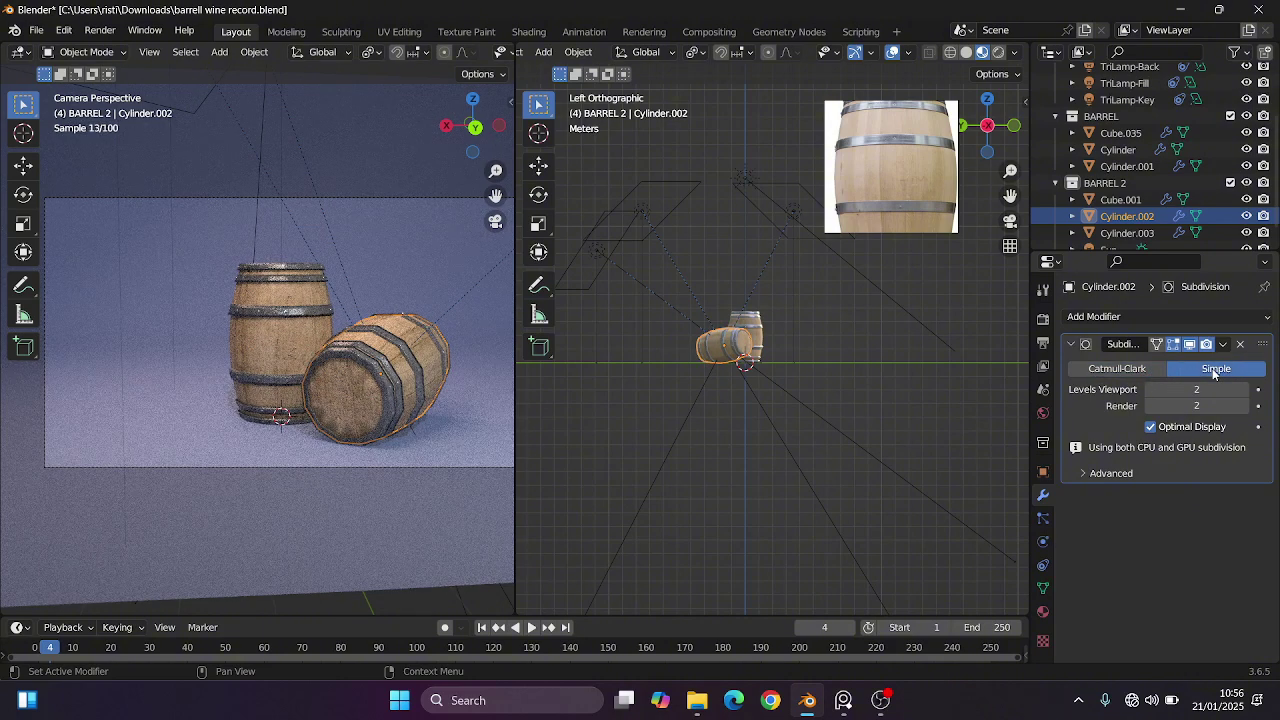
Reduce the Subdivision viewport and render levels to 1 on both barrel bodies and save the file.
left_click(1152, 390)
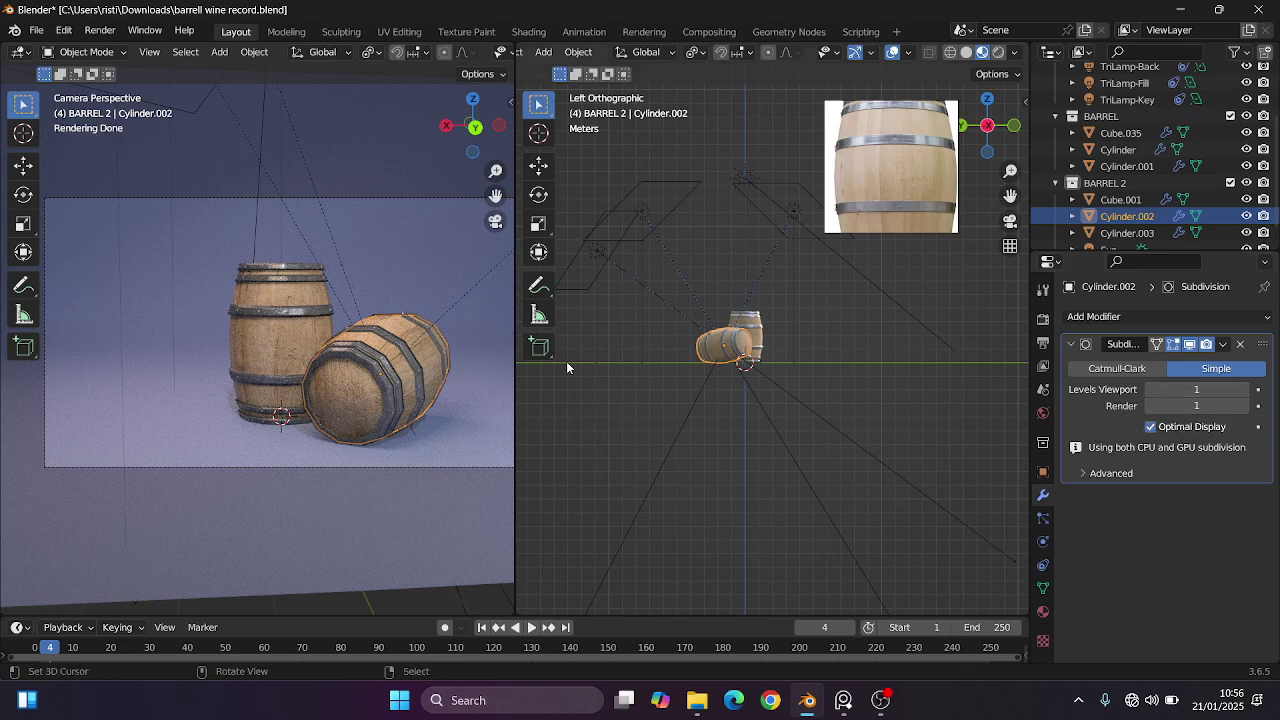
left_click(240, 338)
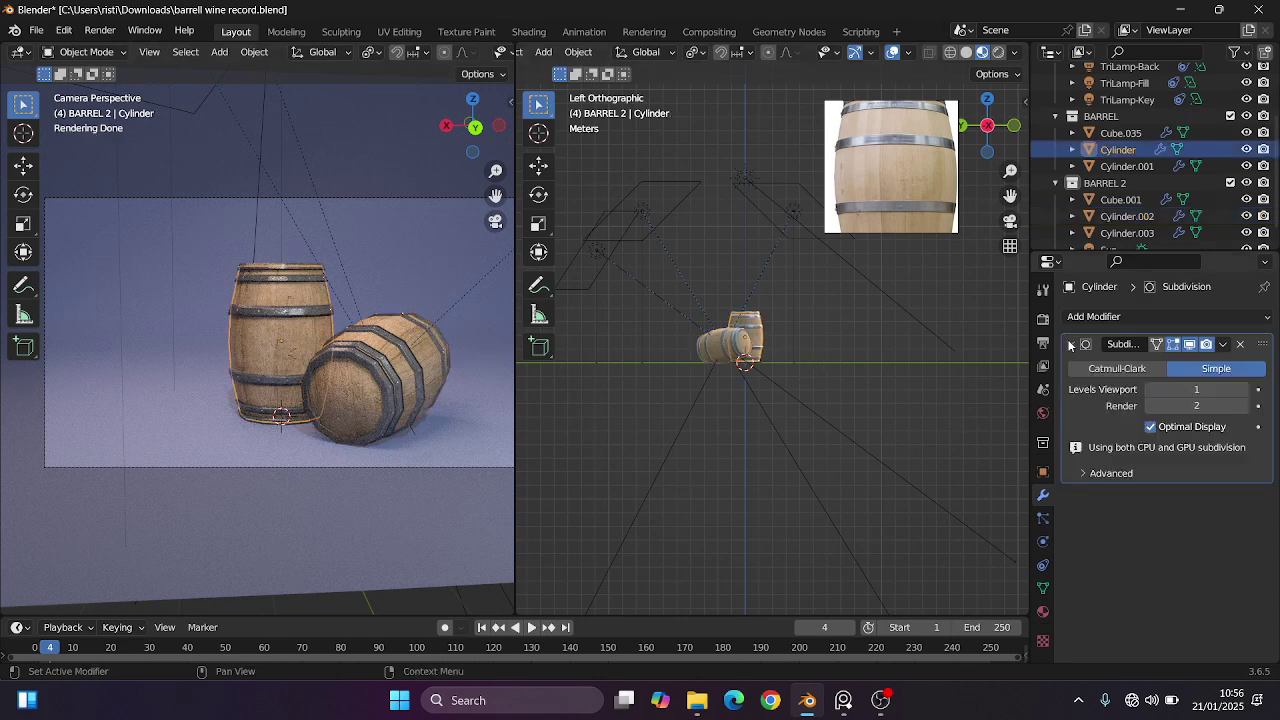
left_click(1154, 406)
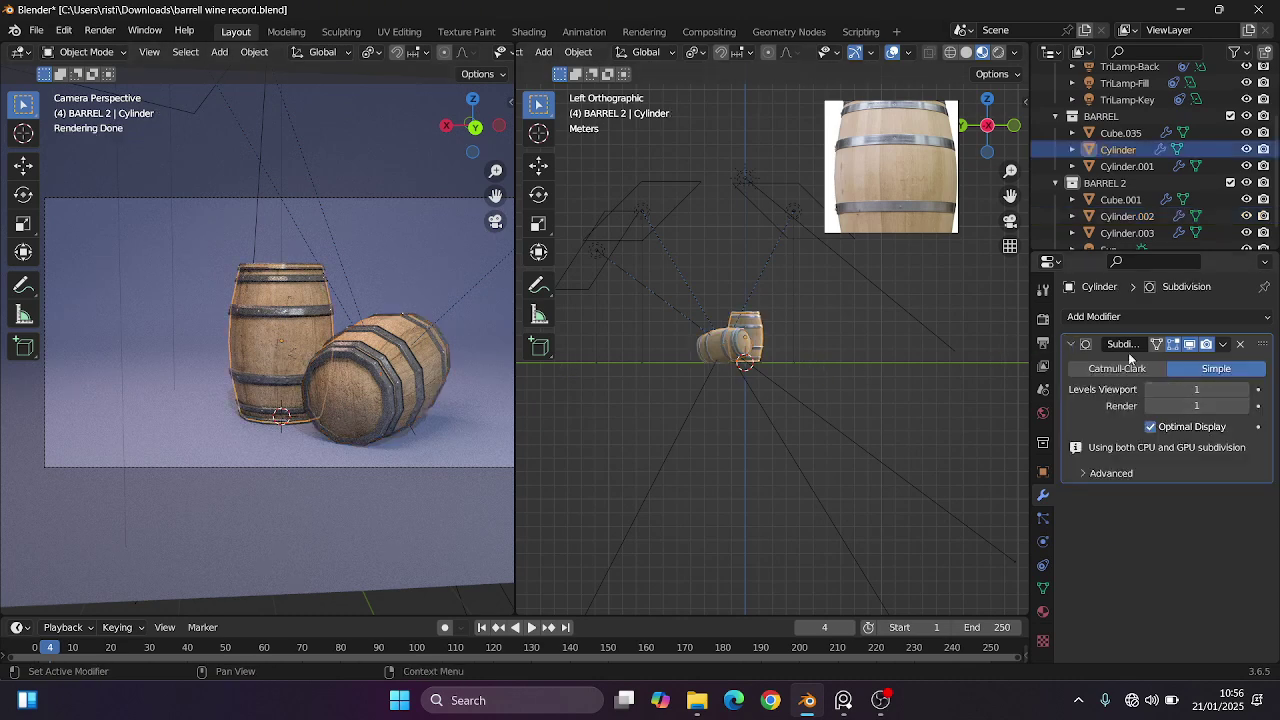
left_click(1071, 344)
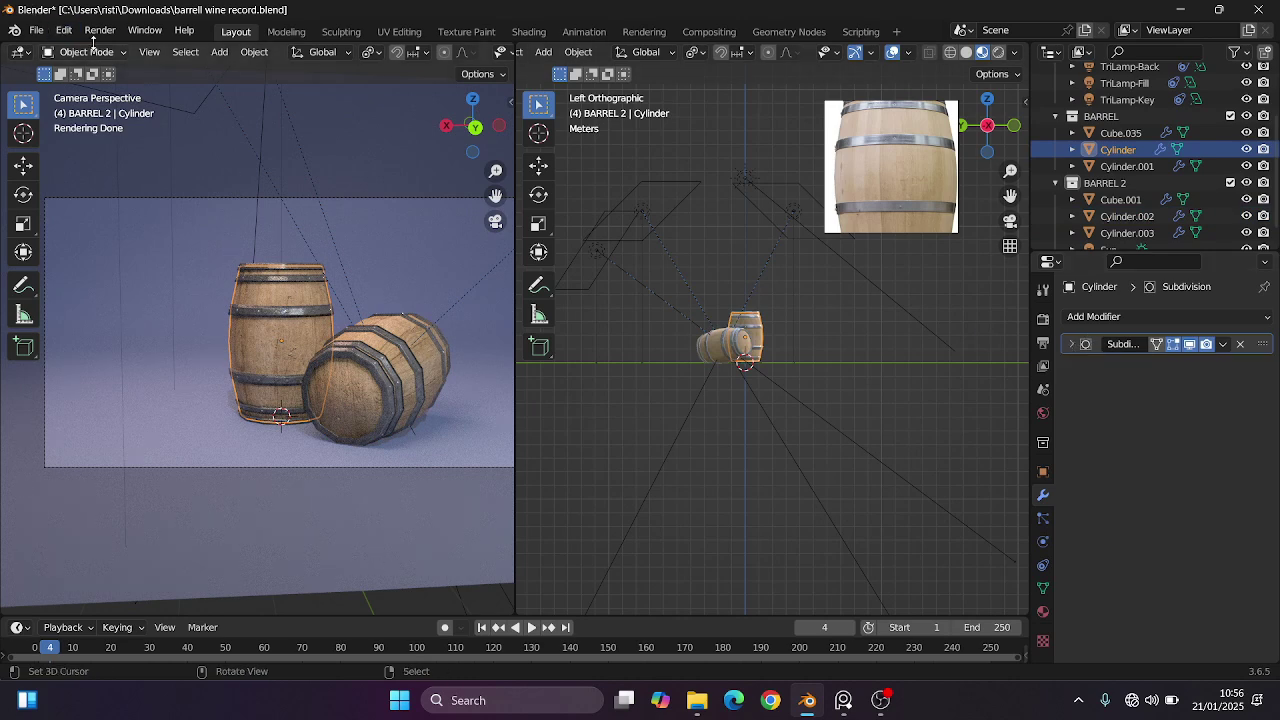
key("ctrl+s")
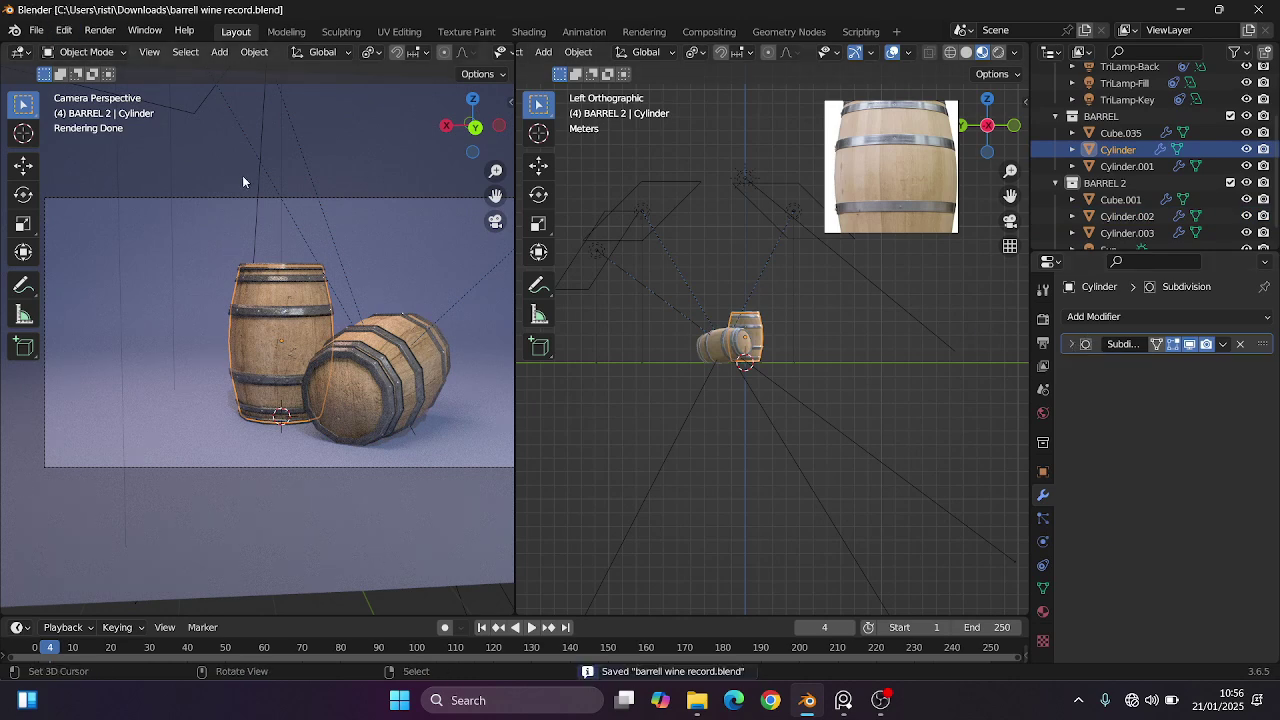
Render the camera view as a still image and inspect the finished barrels at different magnifications.
left_click(98, 31)
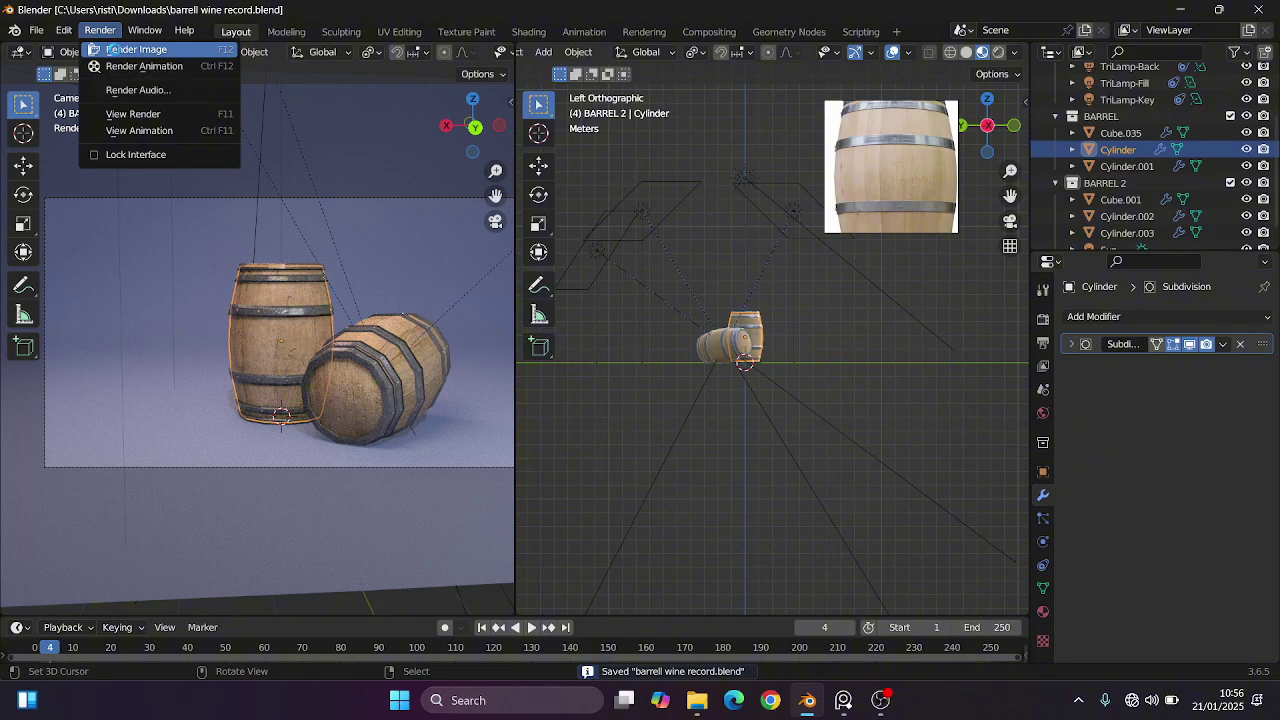
left_click(115, 50)
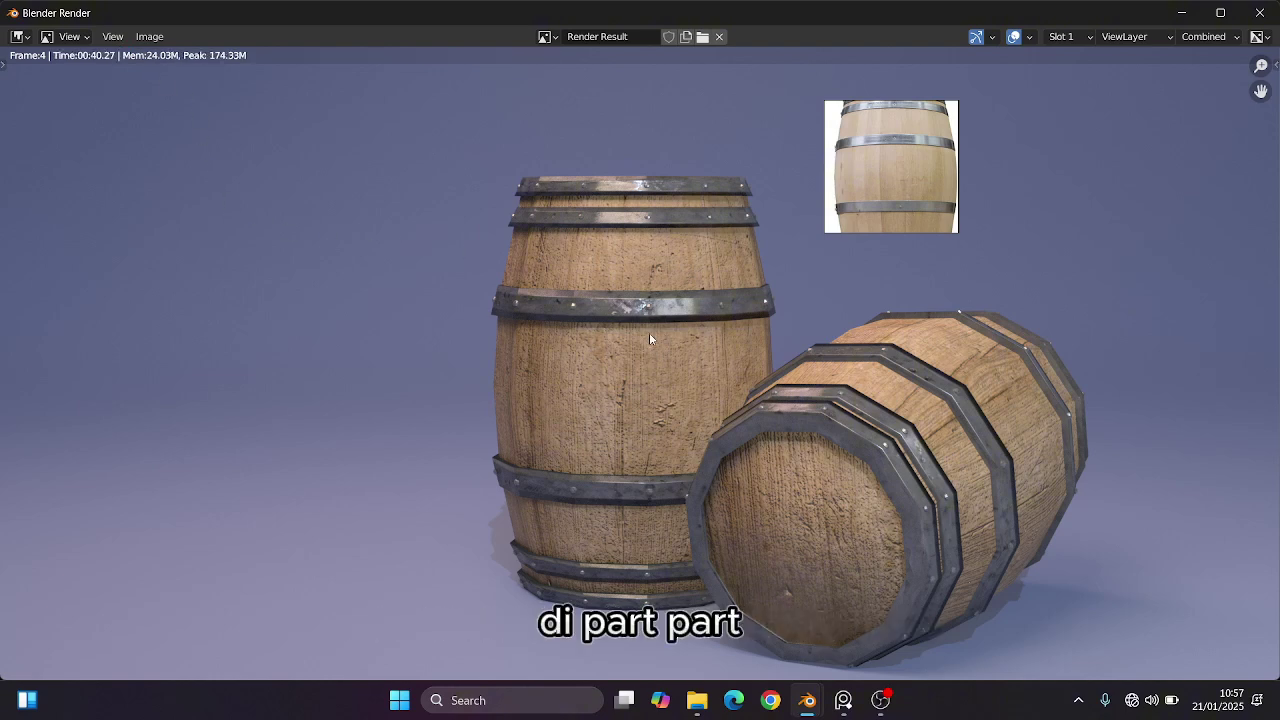
scroll(601, 319, "up", 3)
scroll(601, 319, "down", 5)
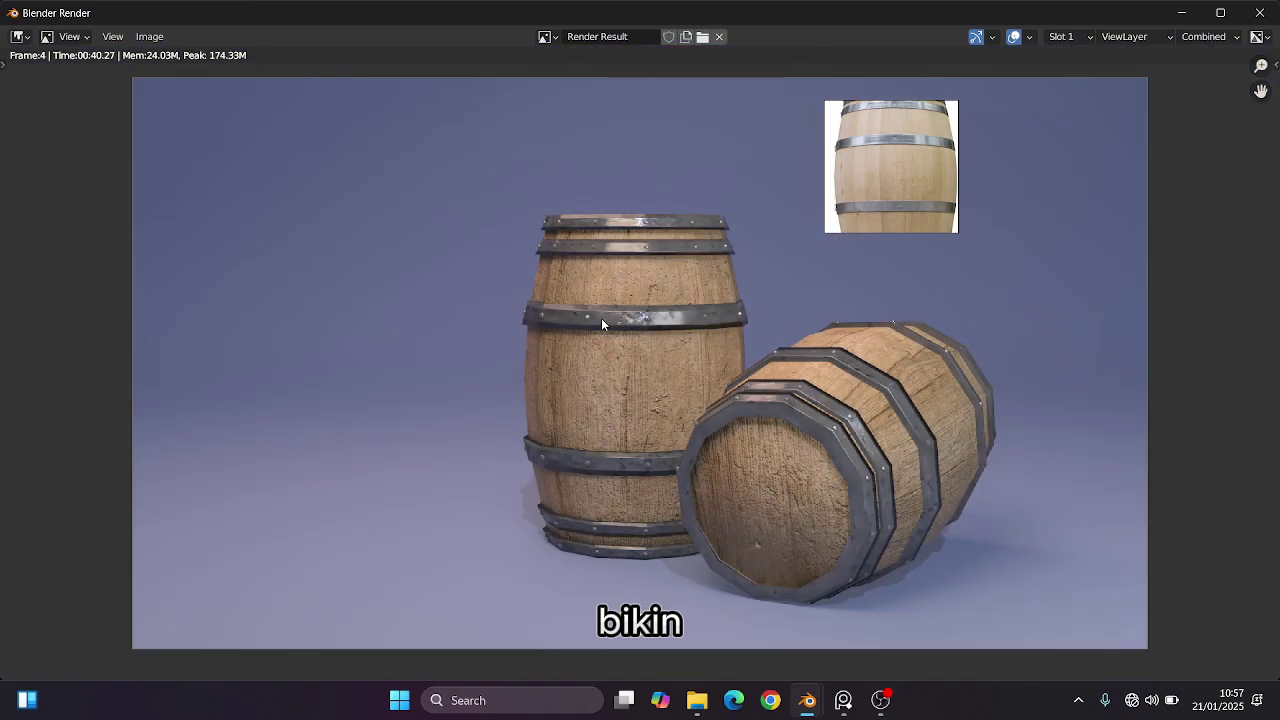
scroll(601, 318, "up", 1)
scroll(555, 307, "down", 1)
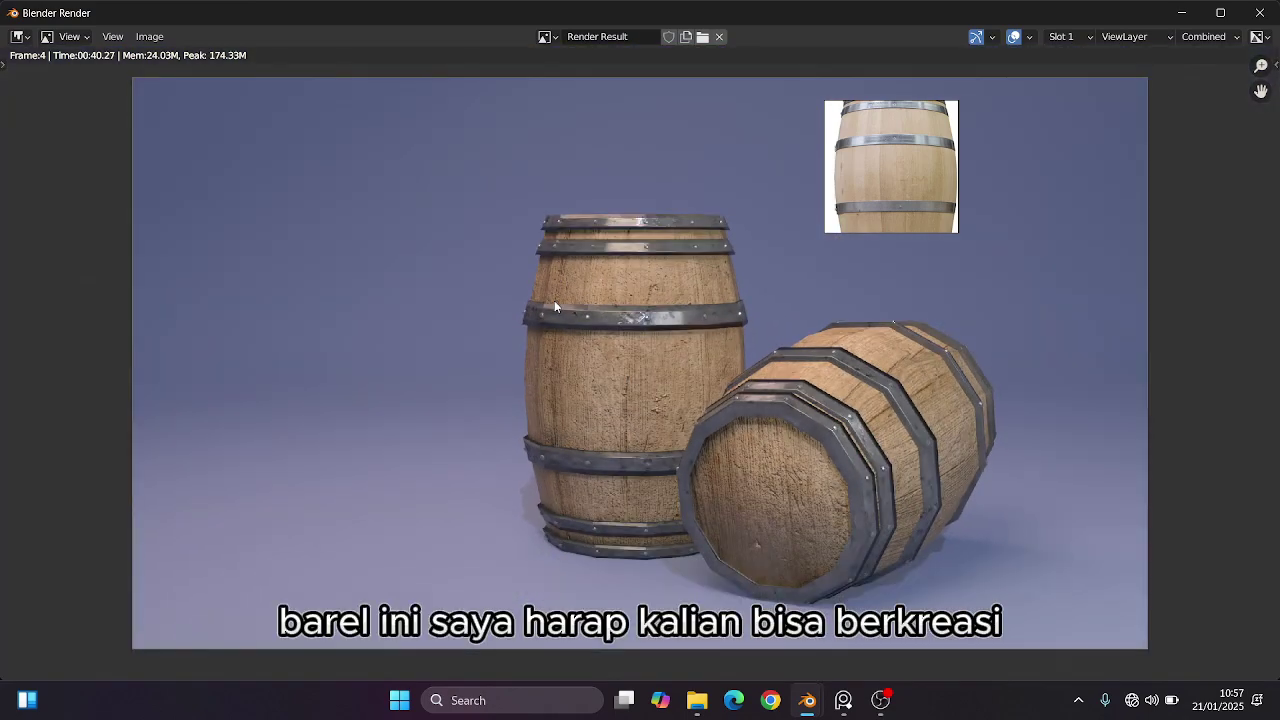
Save the rendered image as BARREL RENDER.png in the Downloads folder.
left_click(152, 36)
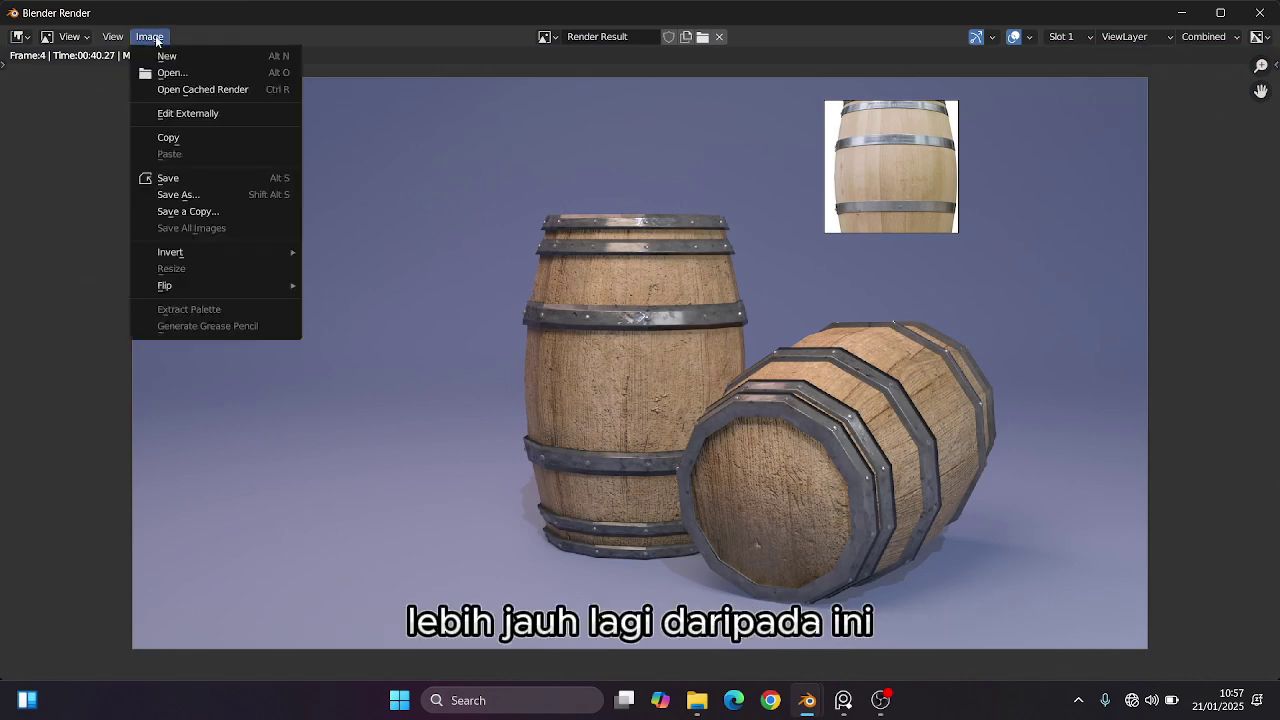
left_click(223, 197)
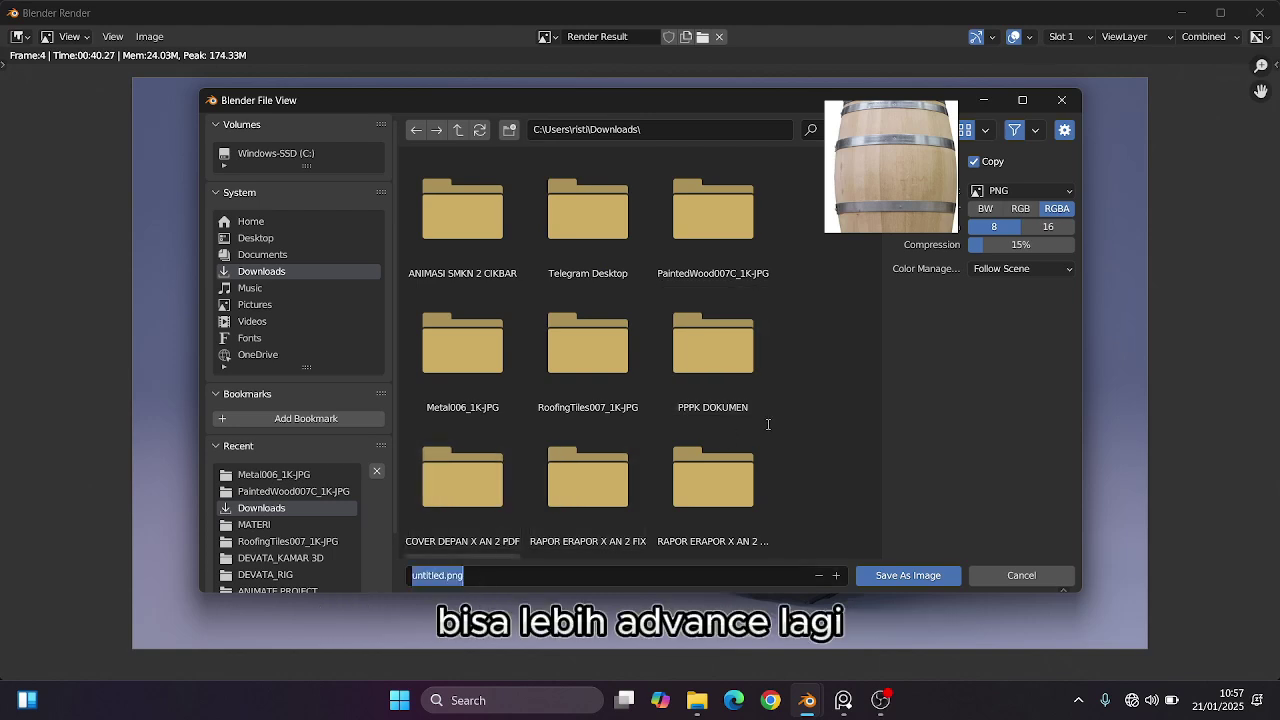
key("BackSpace")
type("BARREL")
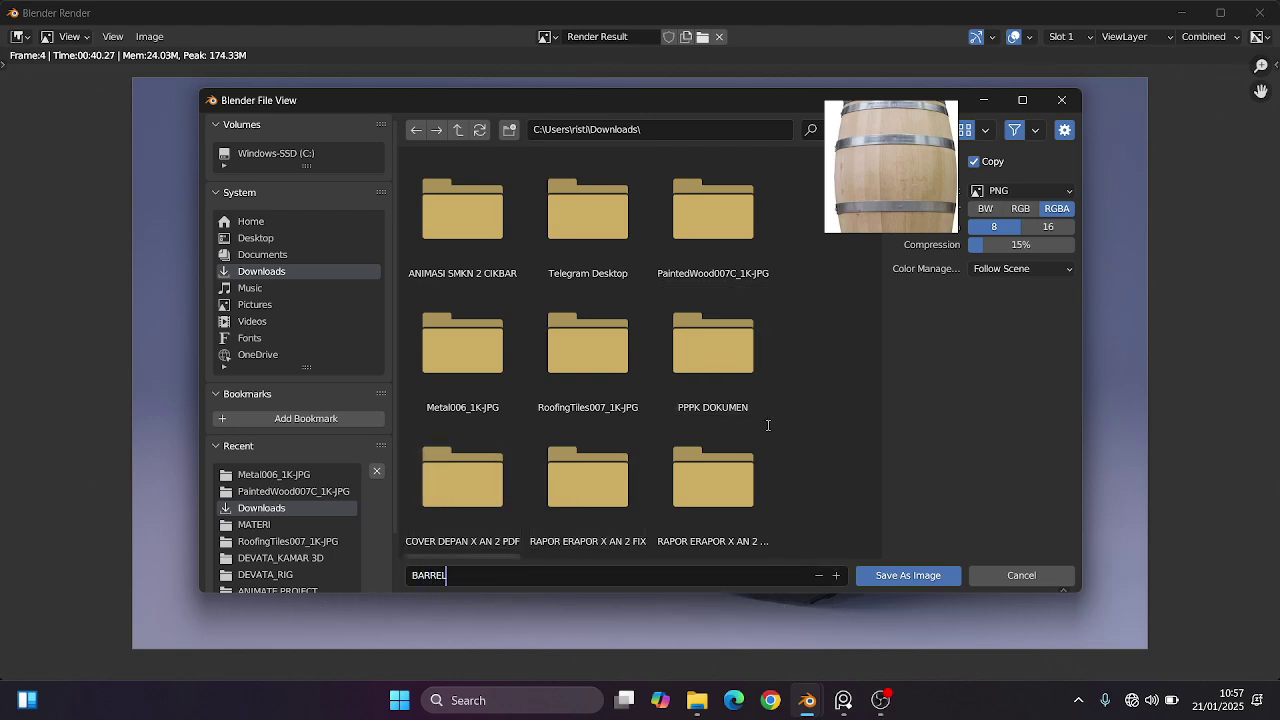
type(" RENDER")
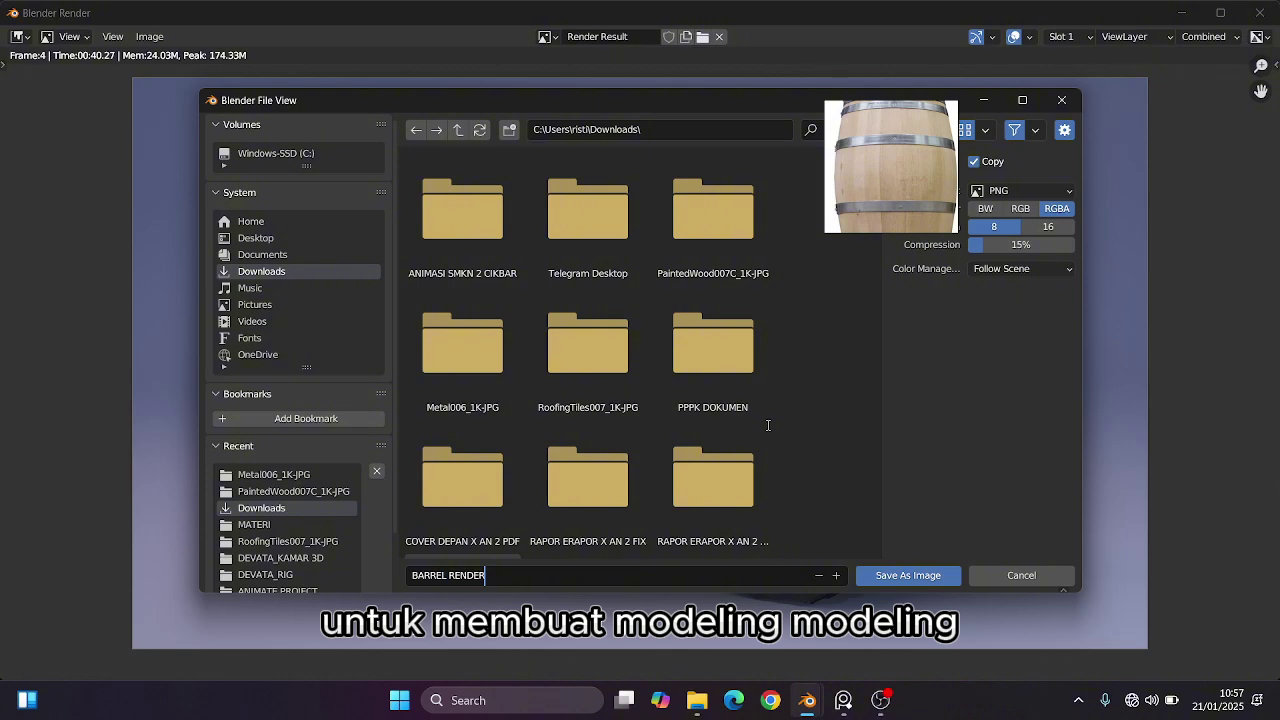
left_click(766, 424)
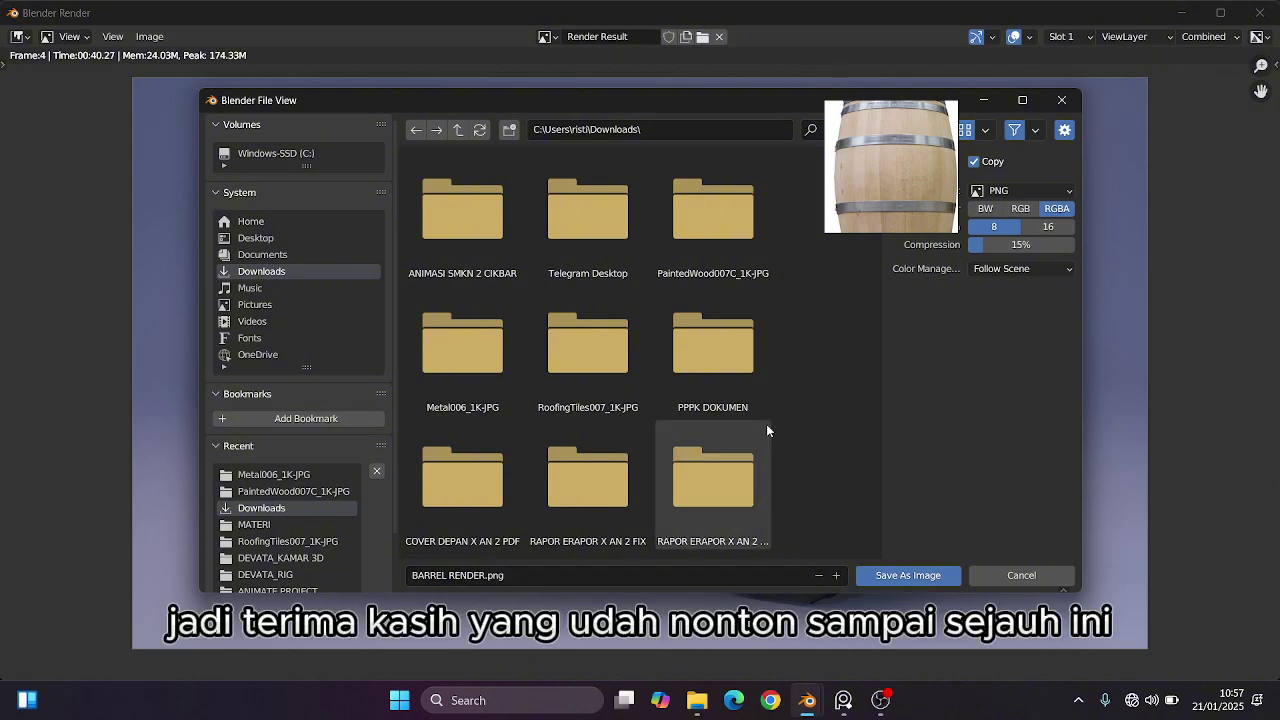
left_click(913, 577)
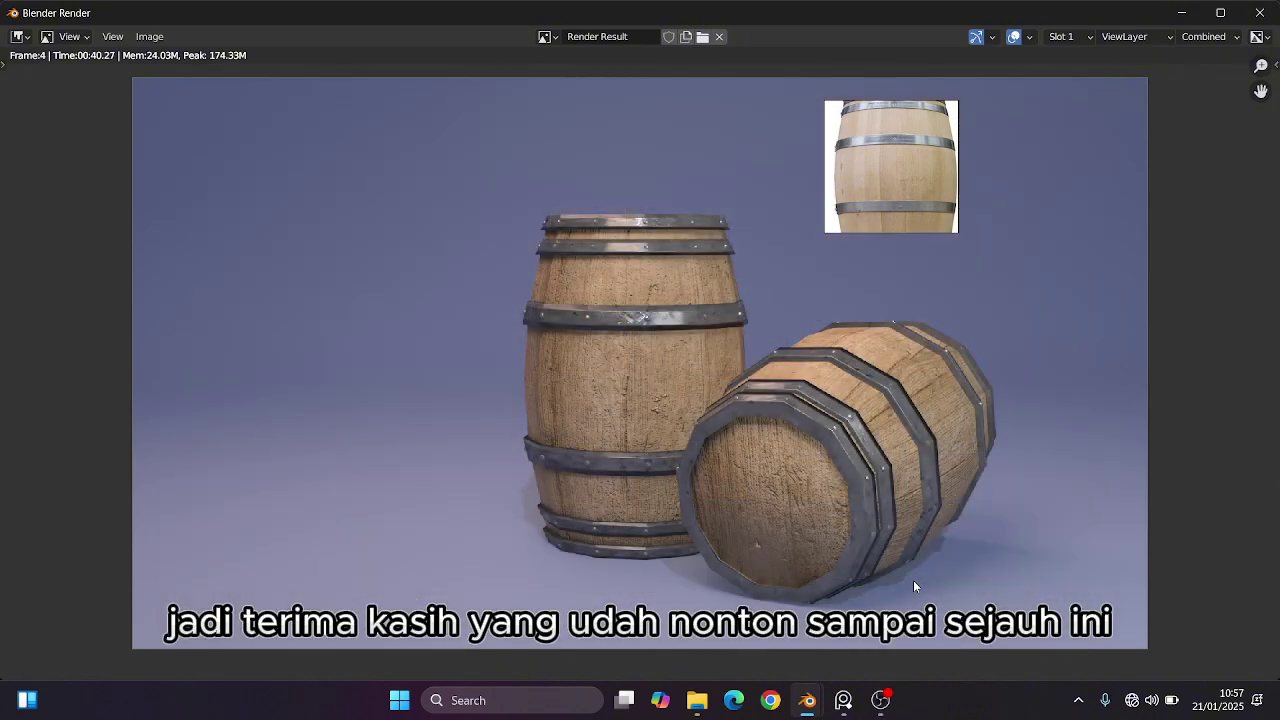
Switch to File Explorer, open BARREL RENDER from Downloads in a maximized image viewer, and close the floating barrel reference picture.
left_click(697, 702)
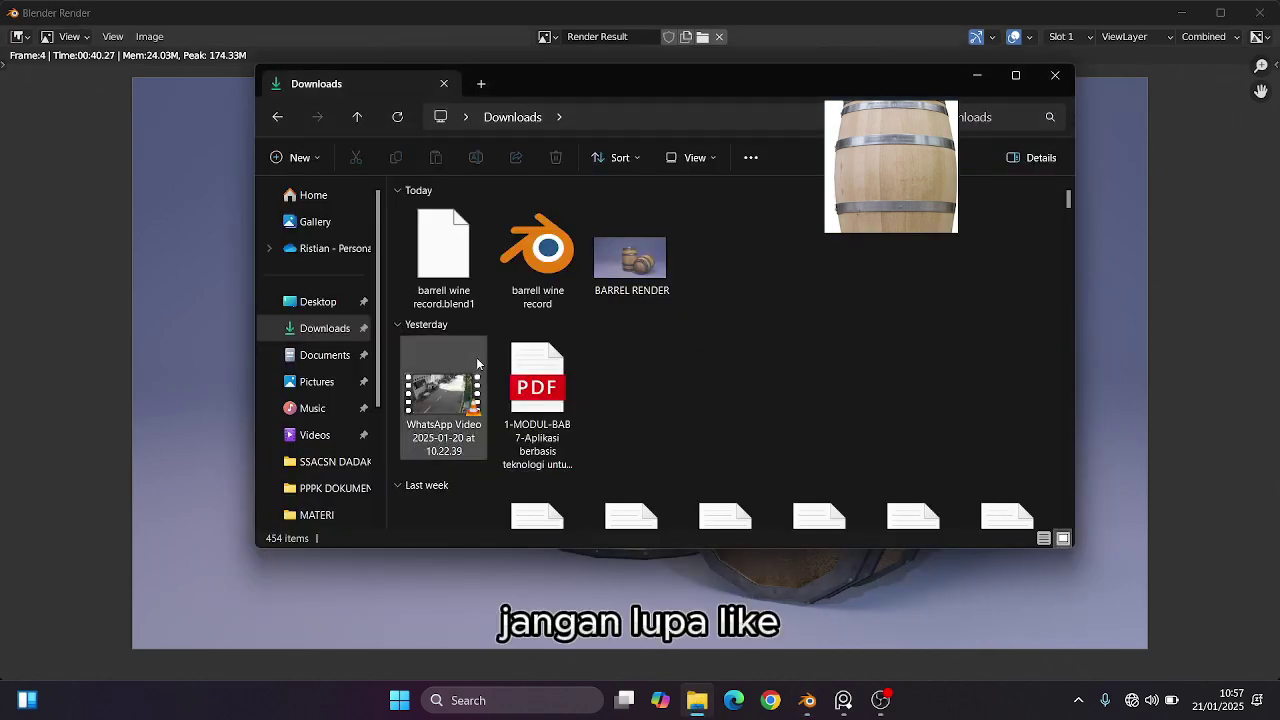
double_click(632, 256)
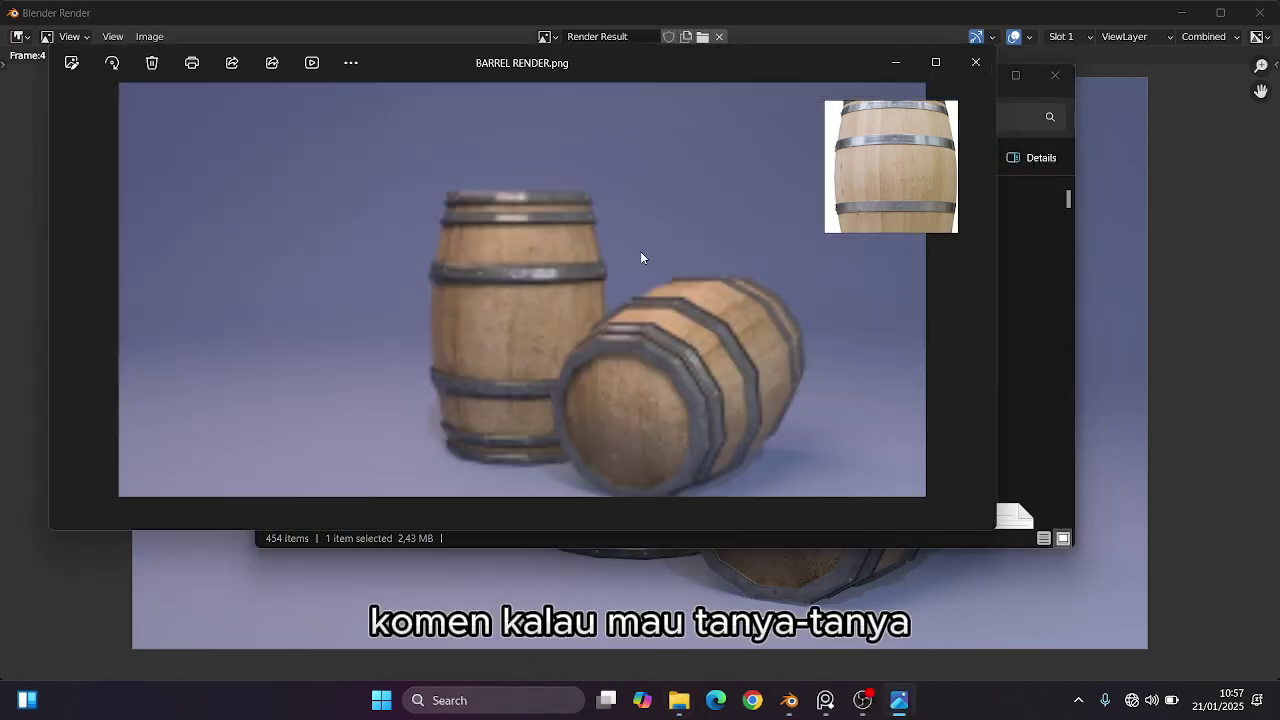
left_click(937, 62)
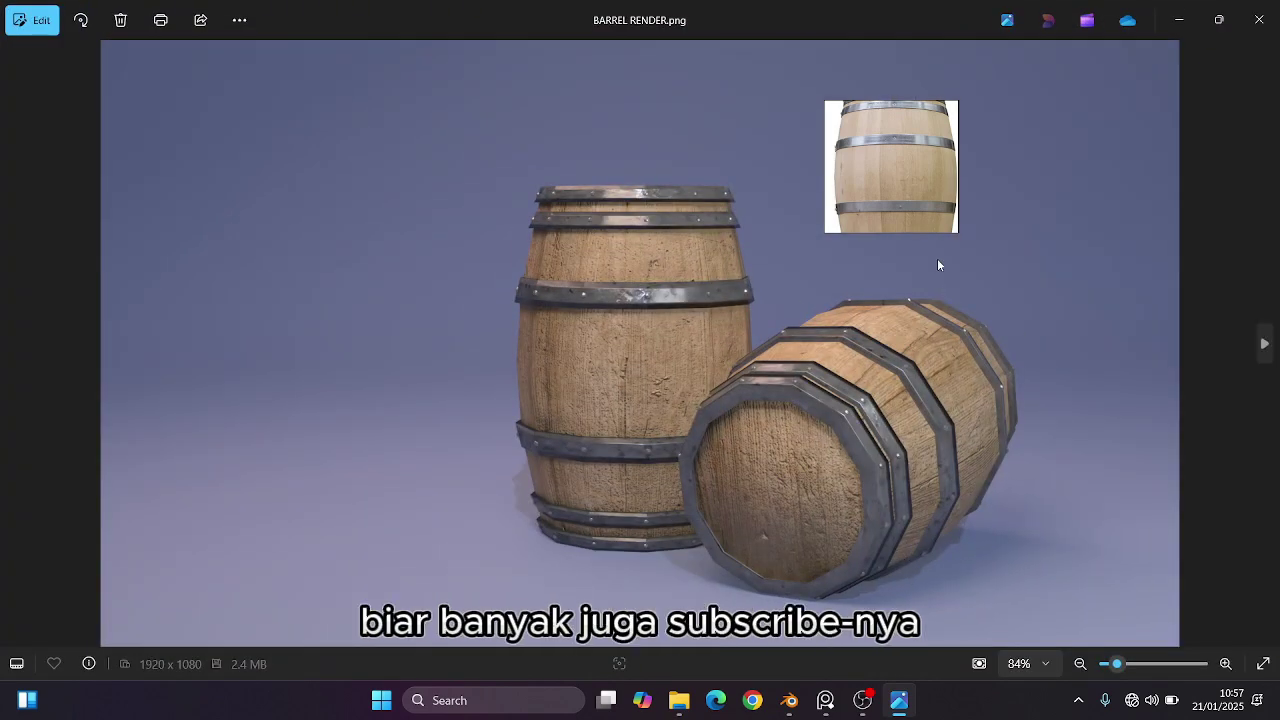
right_click(915, 203)
left_click(980, 498)
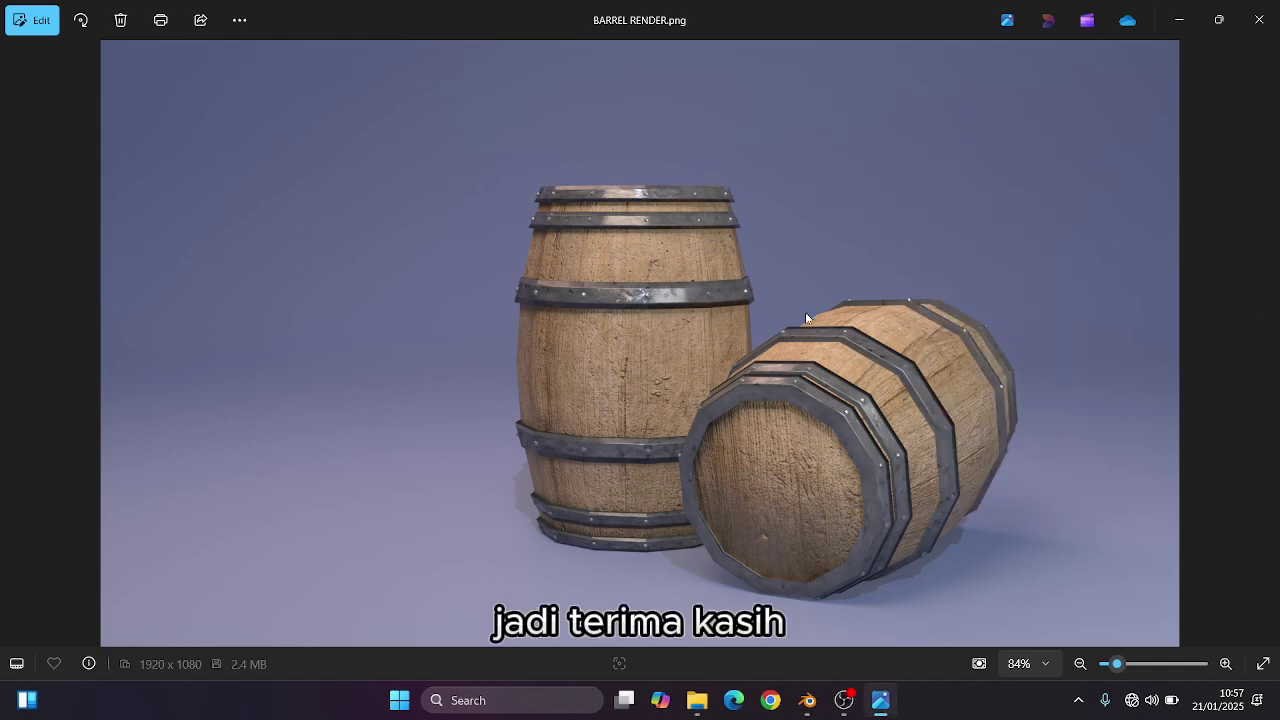